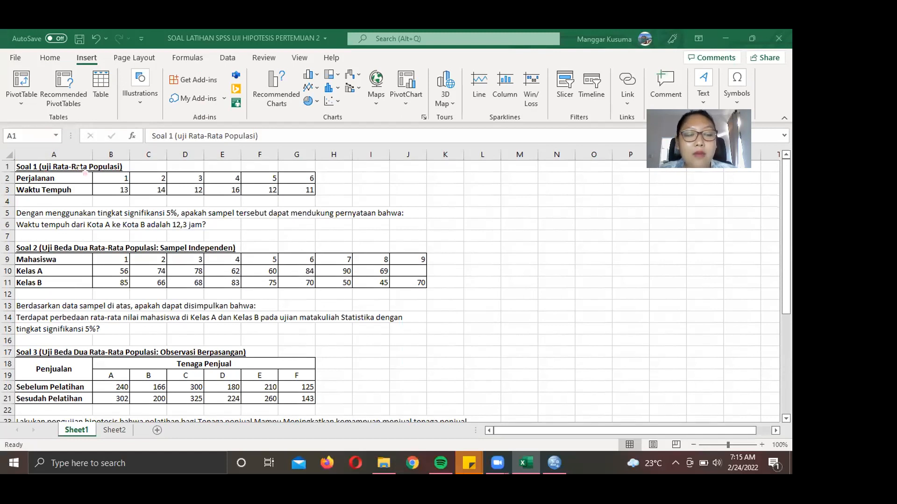
# - Review the Perjalanan trip numbers and the 12,3 hour claim in Excel, ending on cell F6
pyautogui.click(128, 167)
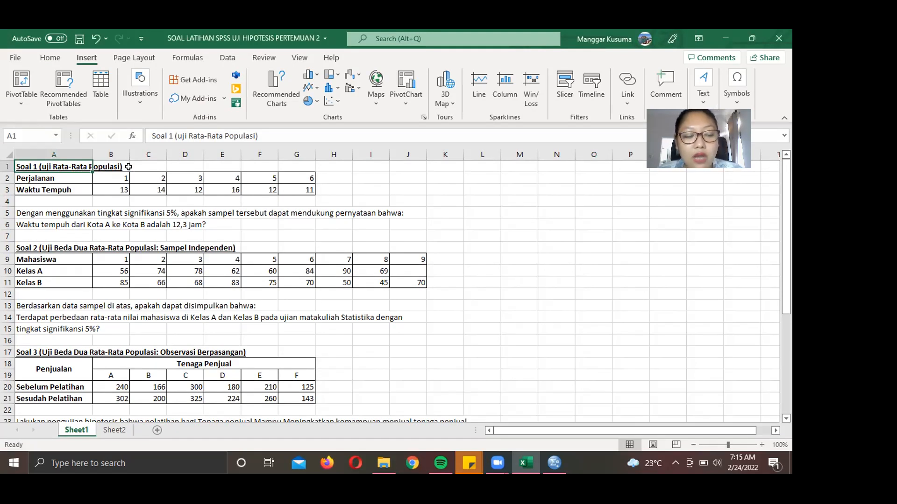
pyautogui.press('Down')
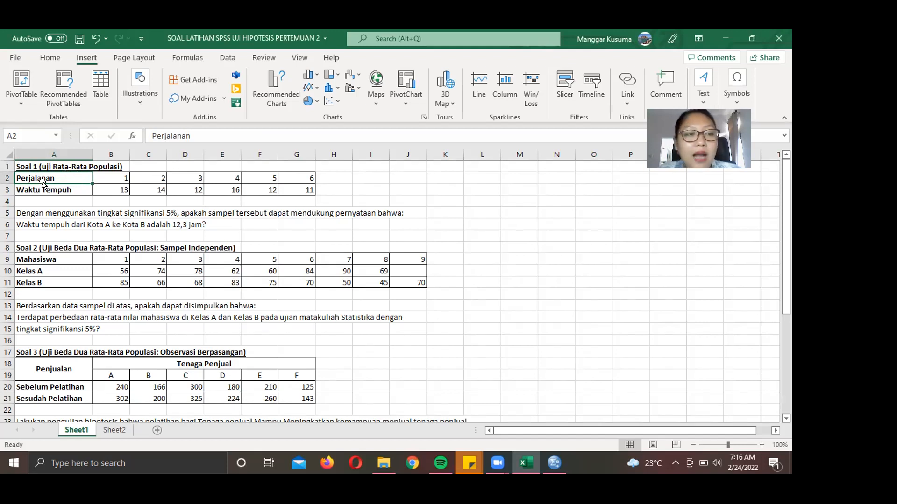
pyautogui.click(117, 177)
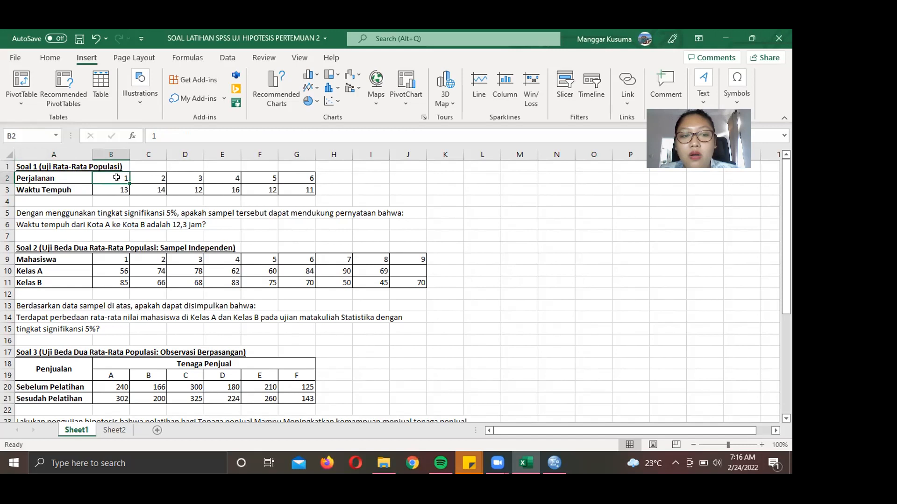
pyautogui.press('Left')
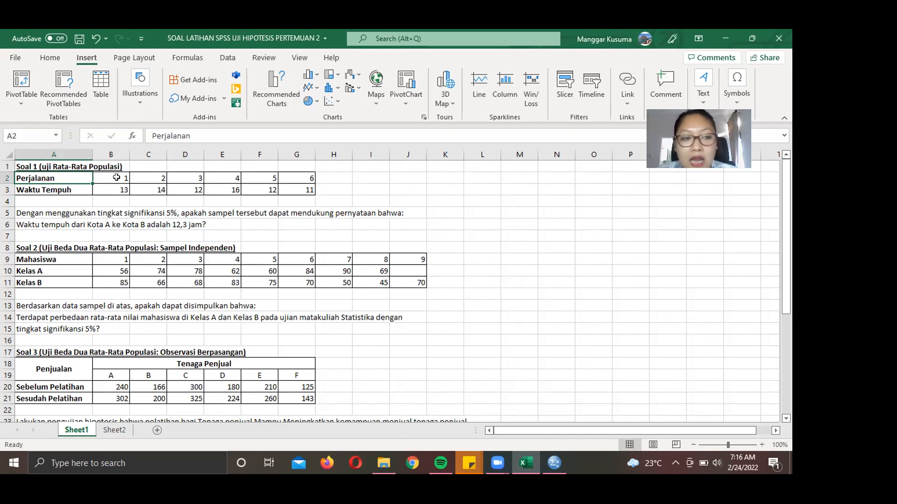
pyautogui.press('Right')
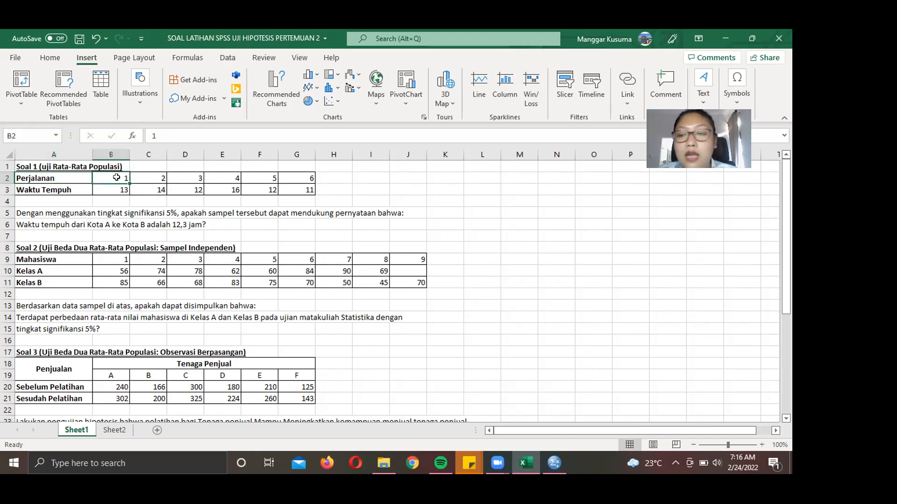
pyautogui.press('Right')
pyautogui.press('Right')
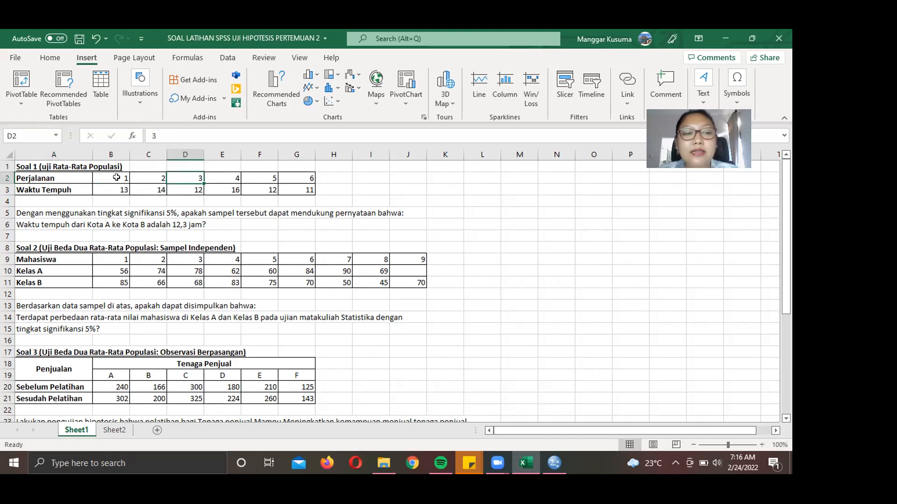
pyautogui.click(39, 216)
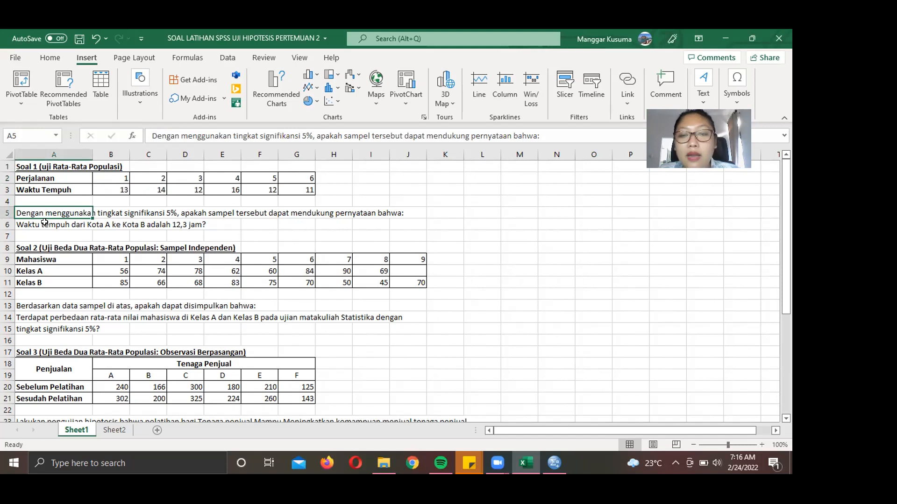
pyautogui.click(45, 223)
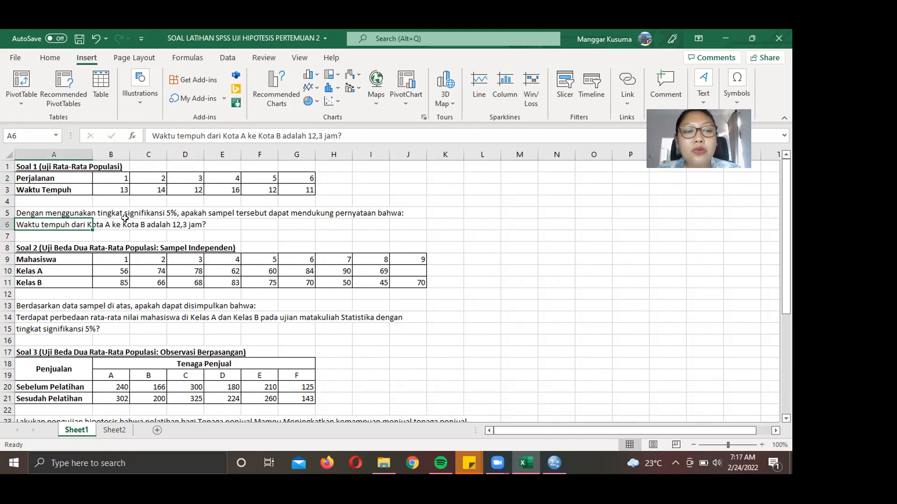
pyautogui.click(243, 223)
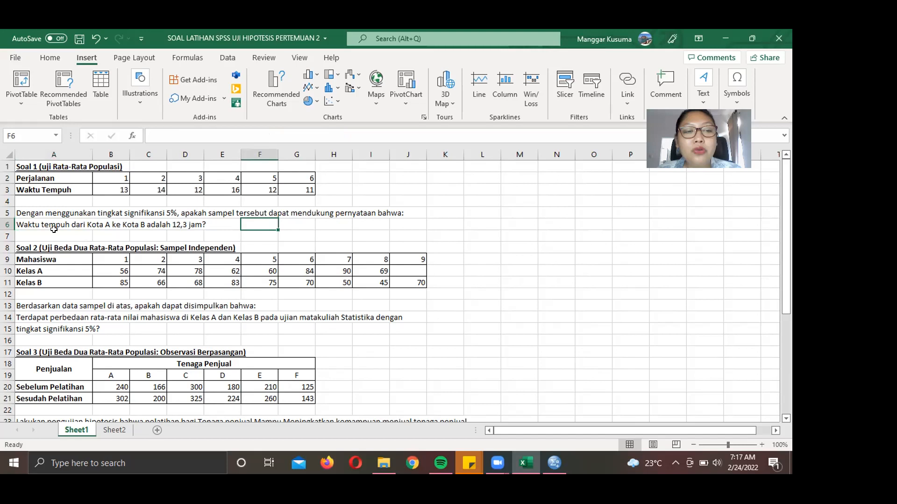
pyautogui.click(32, 222)
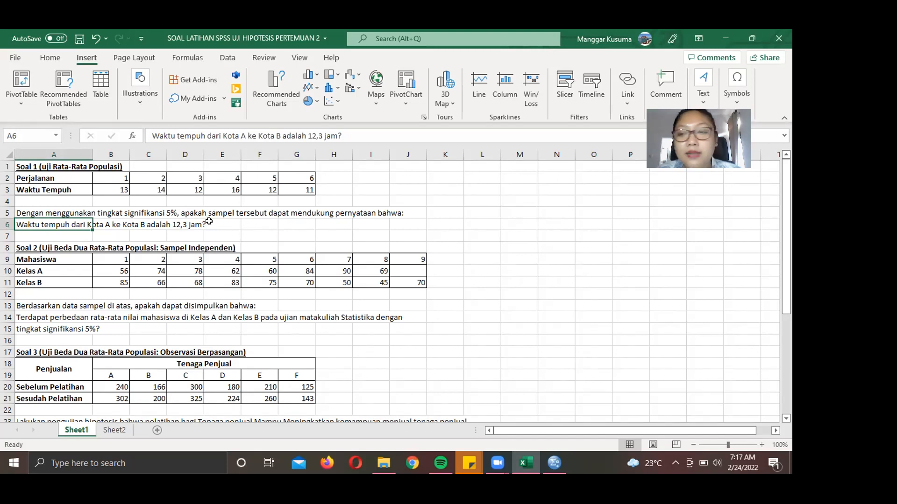
pyautogui.click(249, 224)
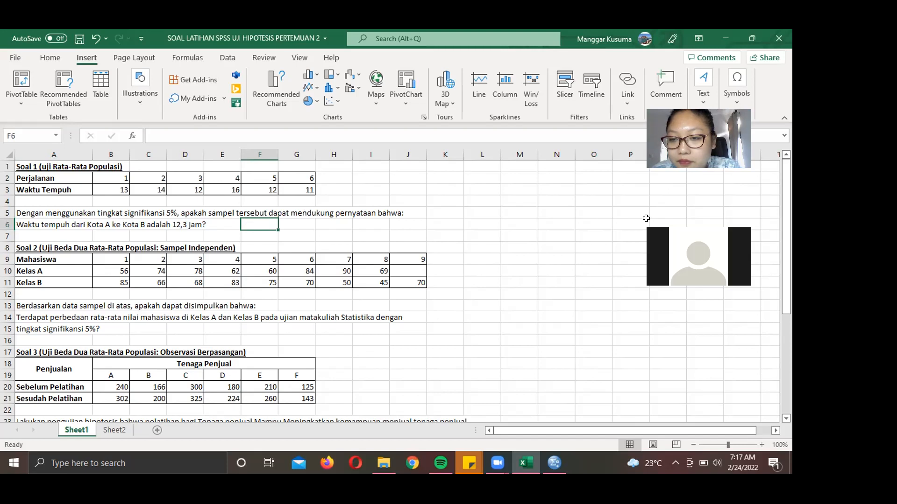
# - Look over the hypothesis testing notes sheet, then return to the Soal questions sheet
pyautogui.scroll(-20, 646, 218)
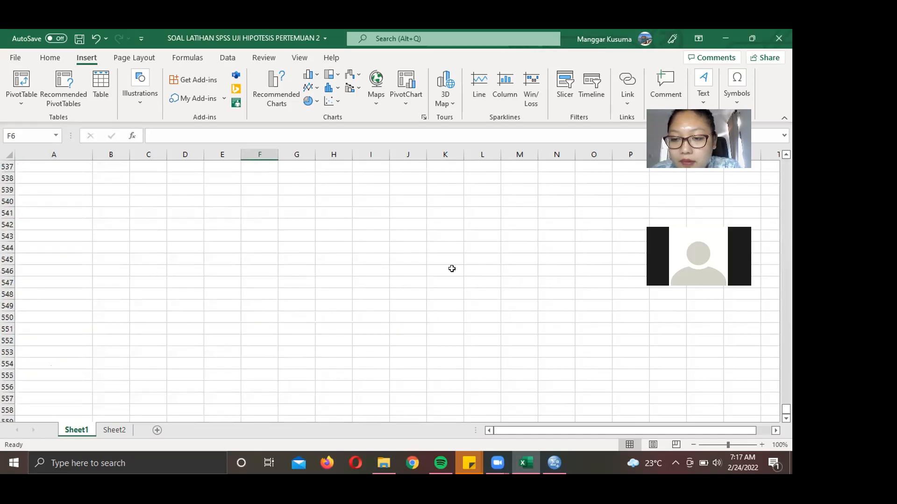
pyautogui.scroll(20, 496, 184)
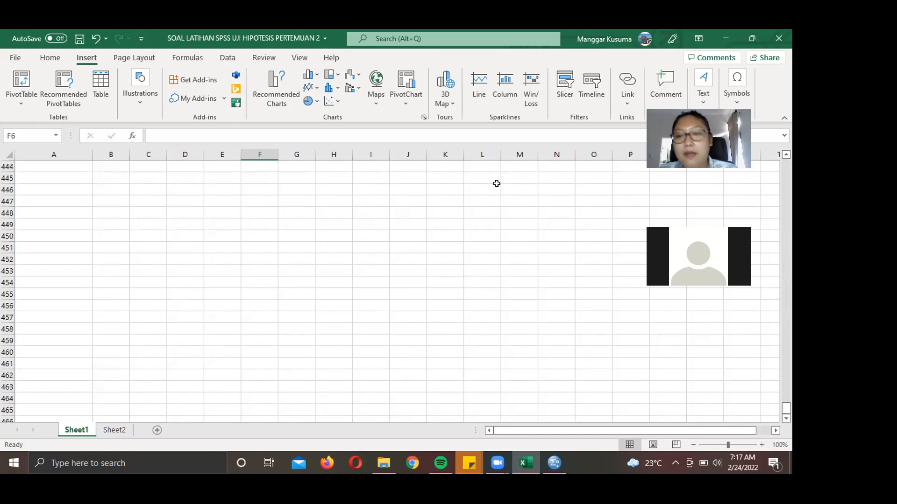
pyautogui.scroll(20, 497, 184)
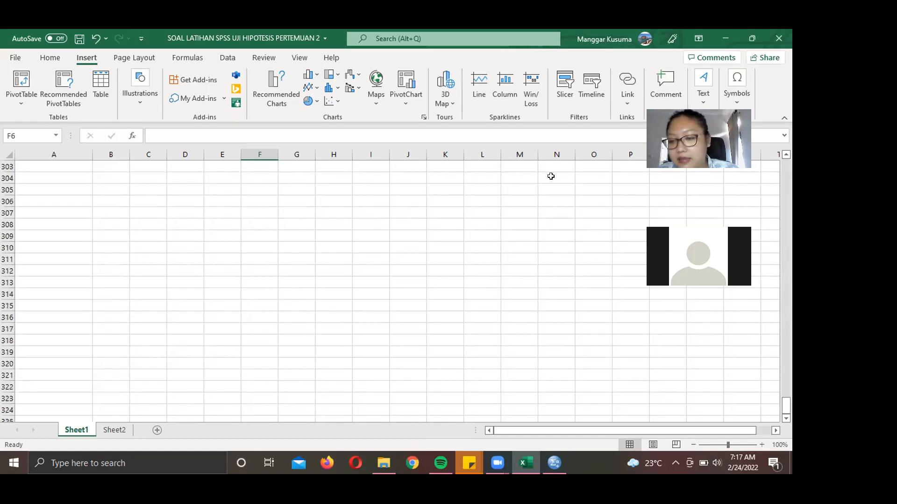
pyautogui.moveTo(786, 406); pyautogui.dragTo(798, 190)
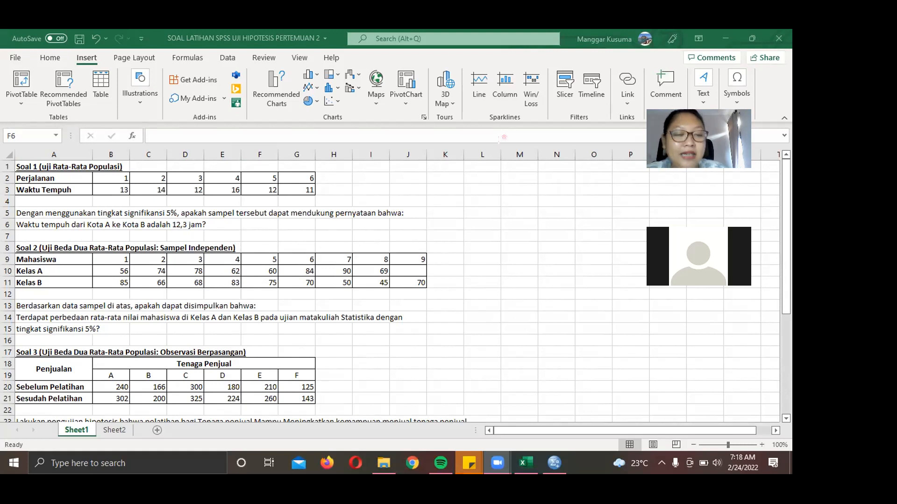
pyautogui.click(116, 434)
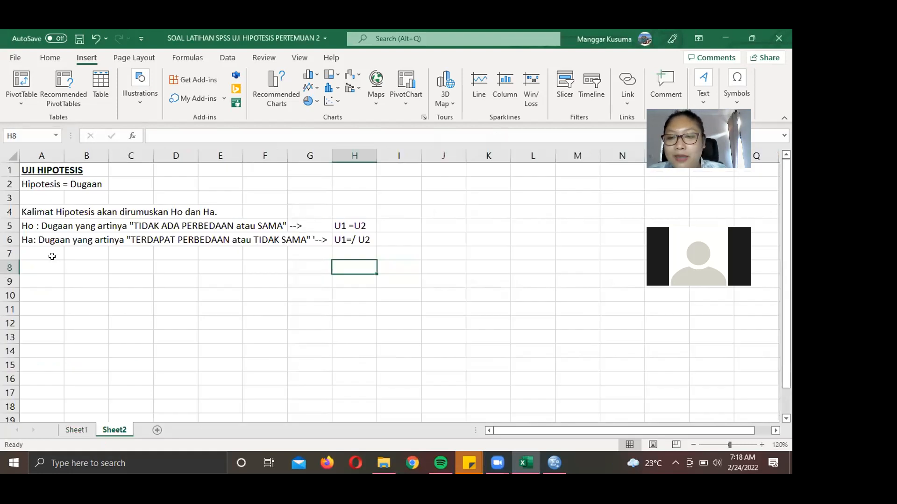
pyautogui.click(77, 430)
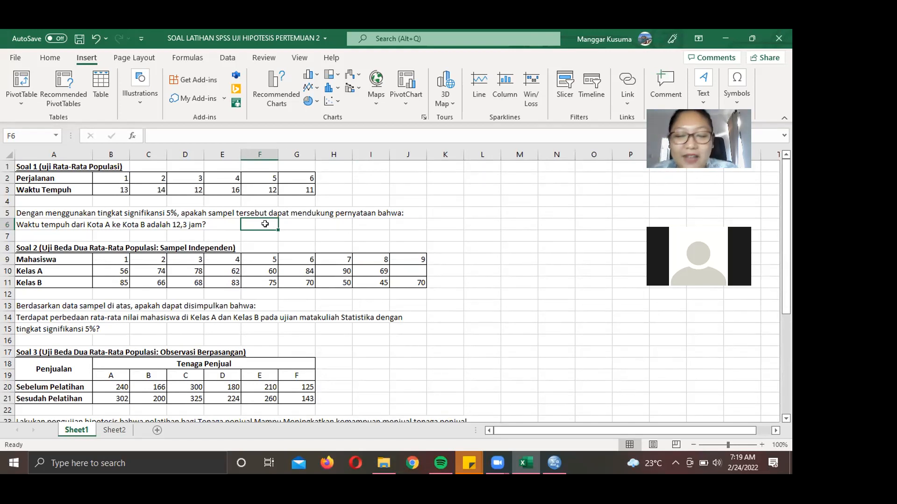
# - Enter a bold 'Ho' label in F6 and switch to the SPSS Data Editor
pyautogui.write('Ho')
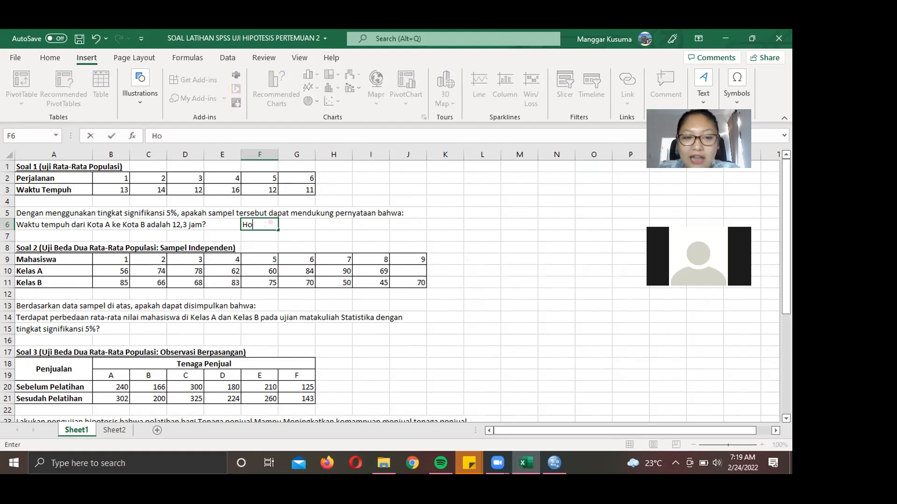
pyautogui.press('Return')
pyautogui.click(265, 224)
pyautogui.hotkey('ctrl', 'b')
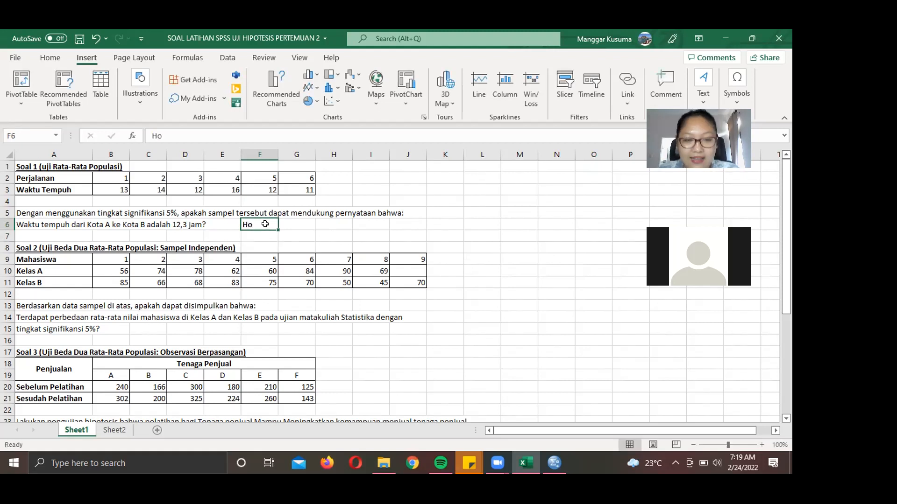
pyautogui.click(381, 245)
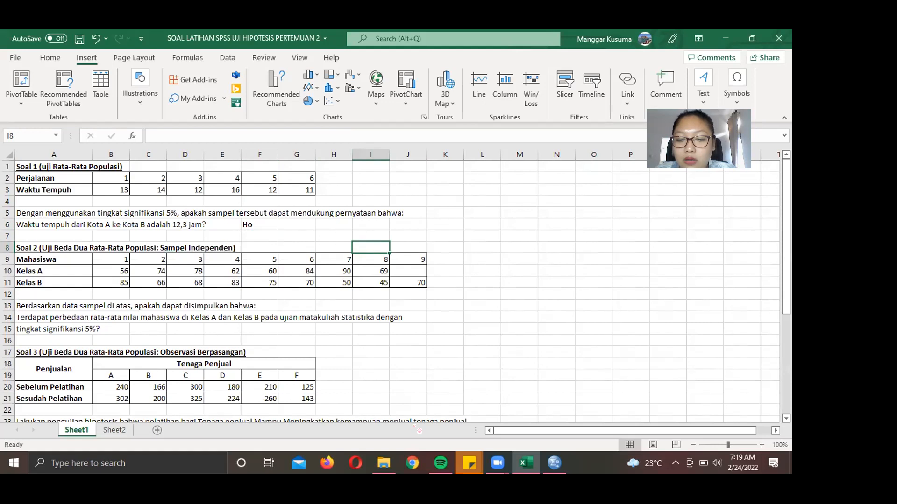
pyautogui.hotkey('alt', 'Tab')
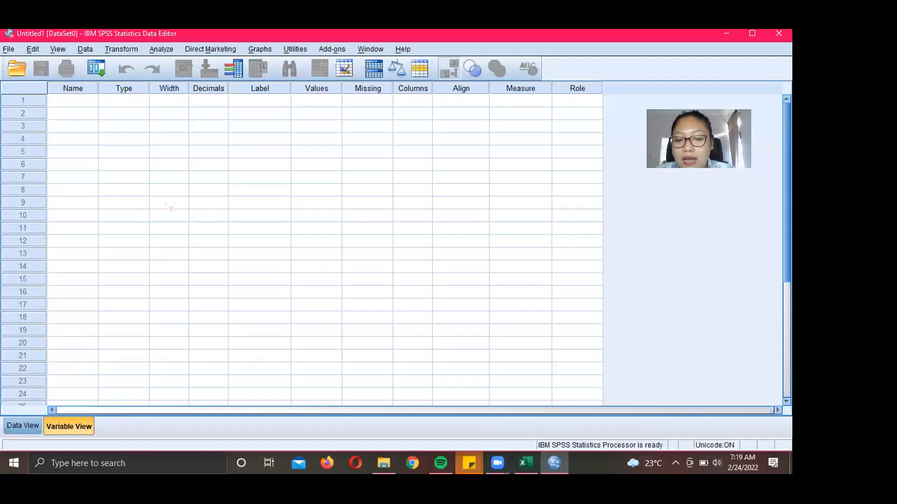
# - Name the first variable Waktu with 0 decimals in Variable View, then return to Data View
pyautogui.click(21, 426)
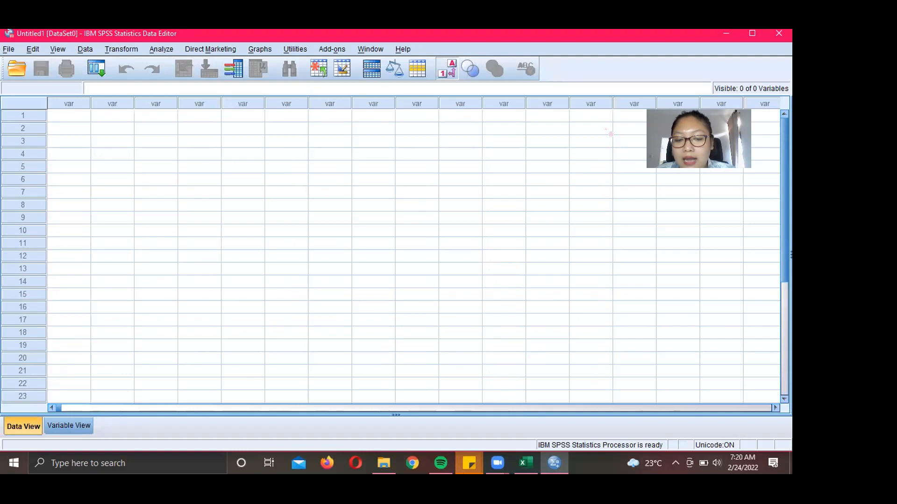
pyautogui.click(107, 148)
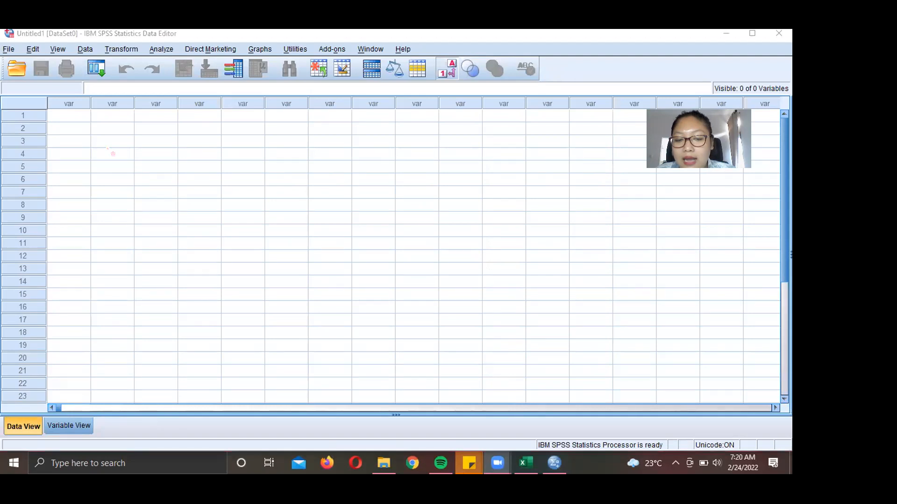
pyautogui.click(84, 426)
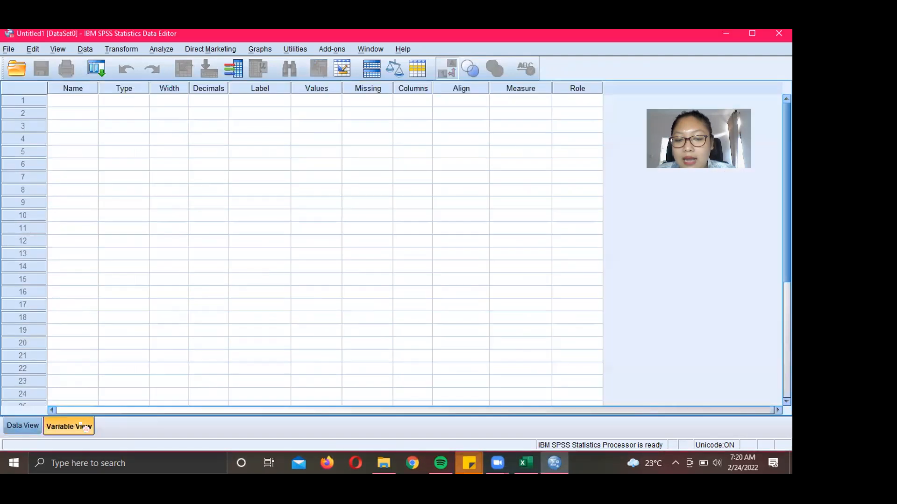
pyautogui.click(82, 101)
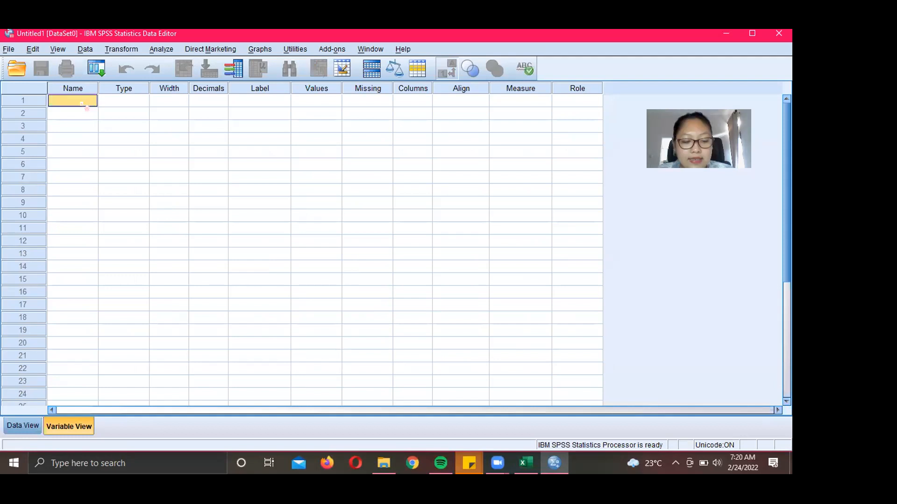
pyautogui.write('Wakt')
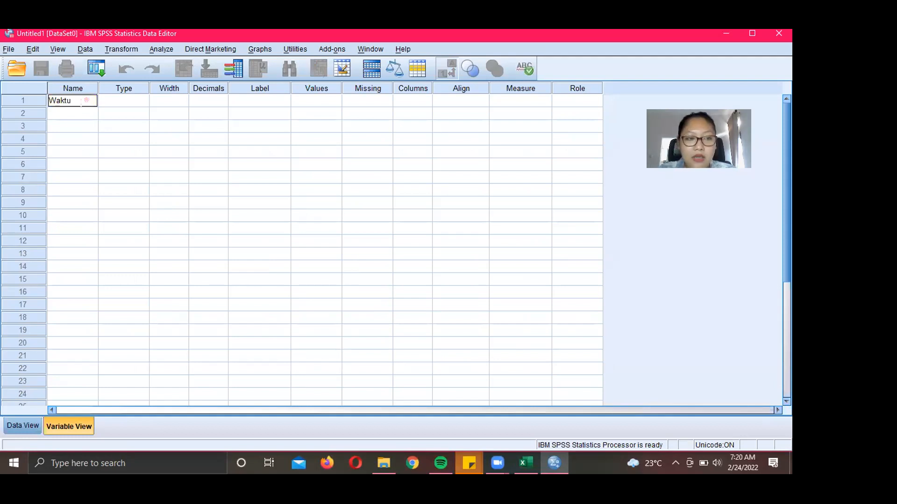
pyautogui.write('u')
pyautogui.click(87, 109)
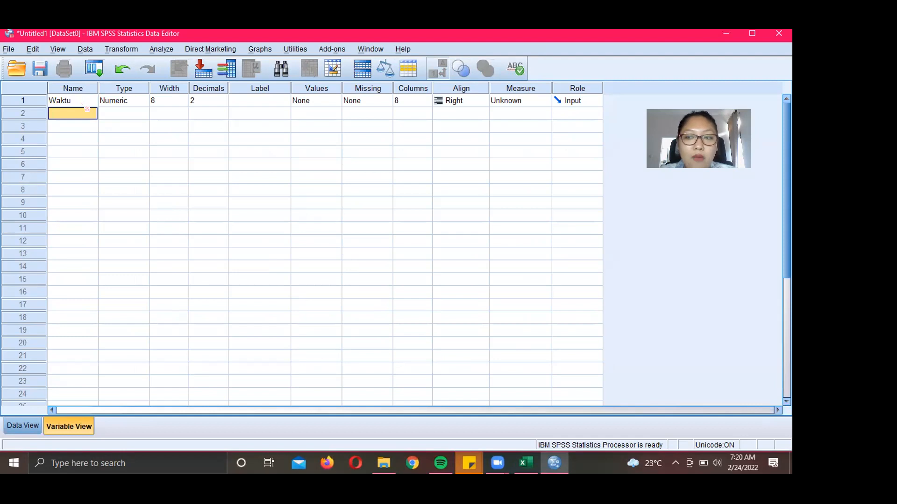
pyautogui.click(223, 103)
pyautogui.click(223, 103)
pyautogui.click(223, 104)
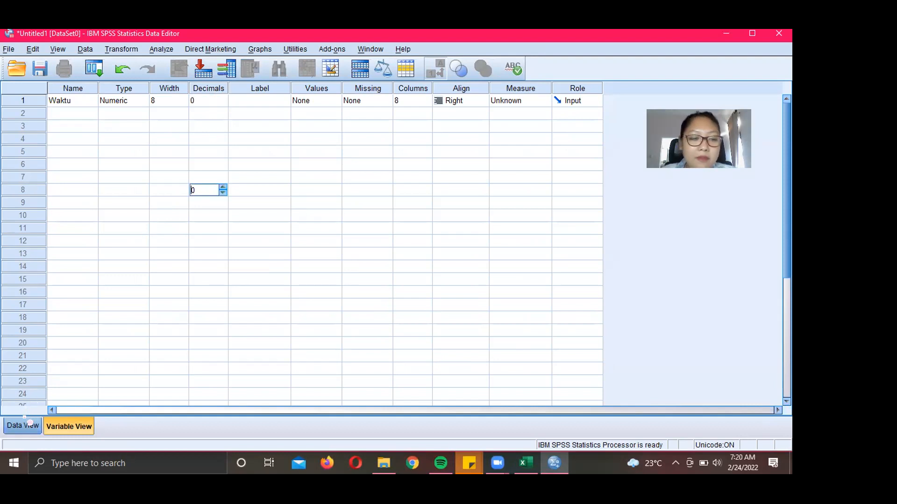
pyautogui.click(25, 426)
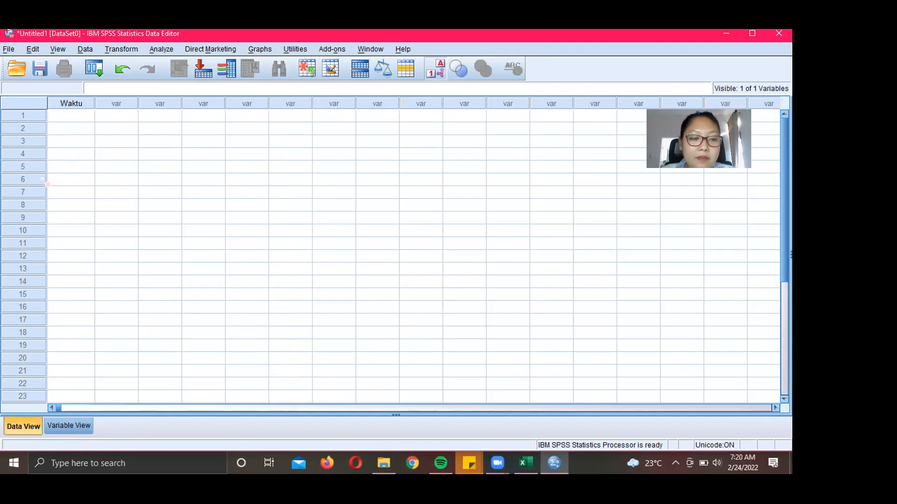
# - Check the first travel time, 13, in Excel and enter it in the first Waktu cell
pyautogui.click(525, 464)
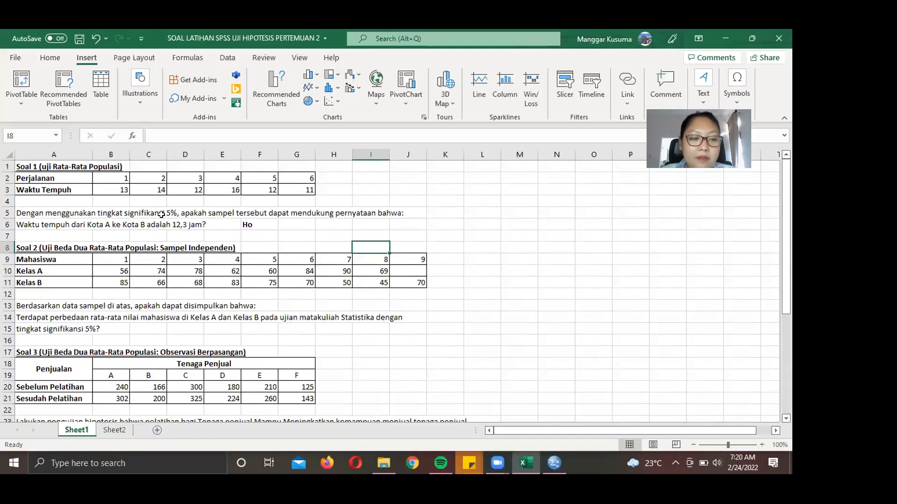
pyautogui.click(114, 188)
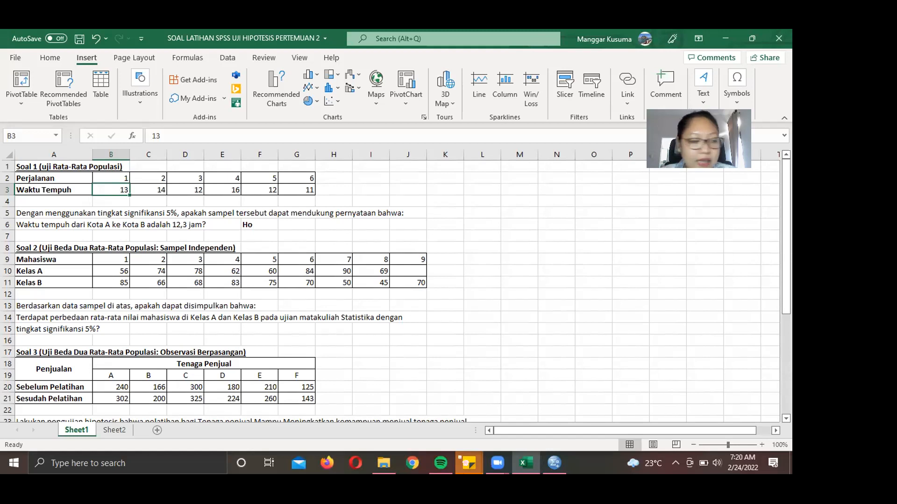
pyautogui.click(563, 470)
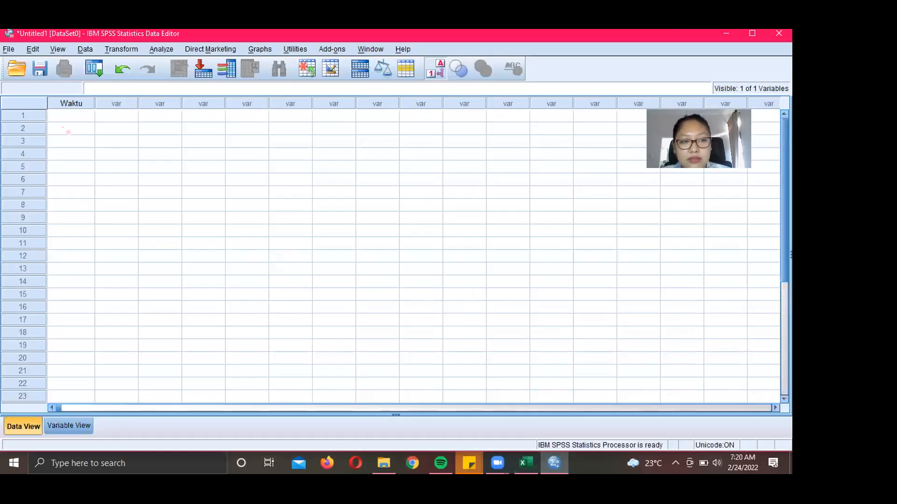
pyautogui.click(65, 114)
pyautogui.write('13')
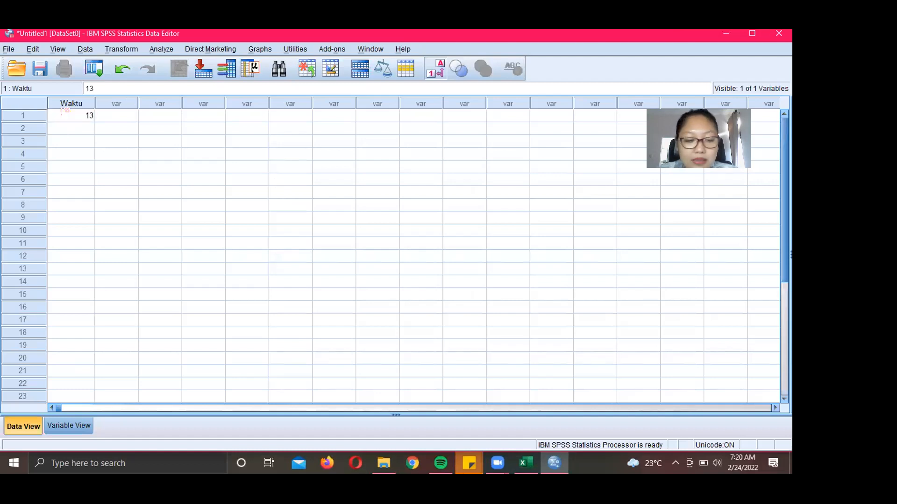
pyautogui.press('Return')
# - Enter the remaining Waktu values 14, 12, 16, 12 and 11
pyautogui.write('13')
pyautogui.press('BackSpace')
pyautogui.write('4')
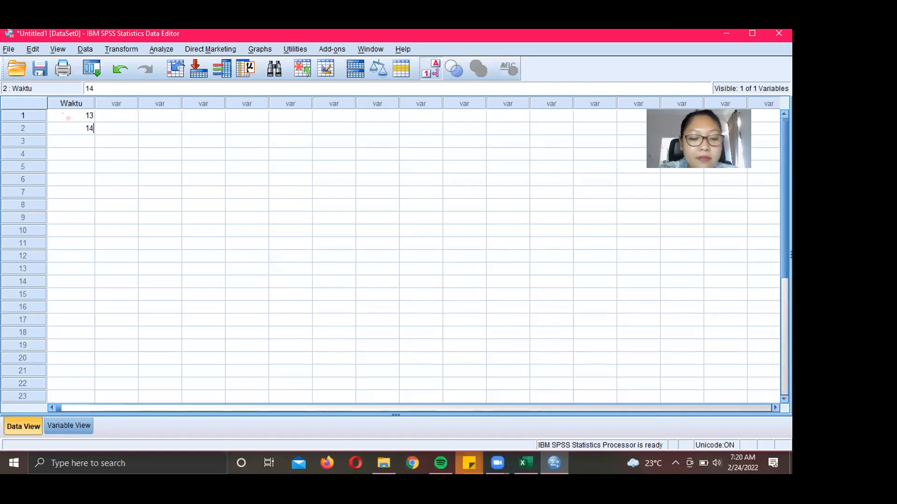
pyautogui.press('Return')
pyautogui.write('12')
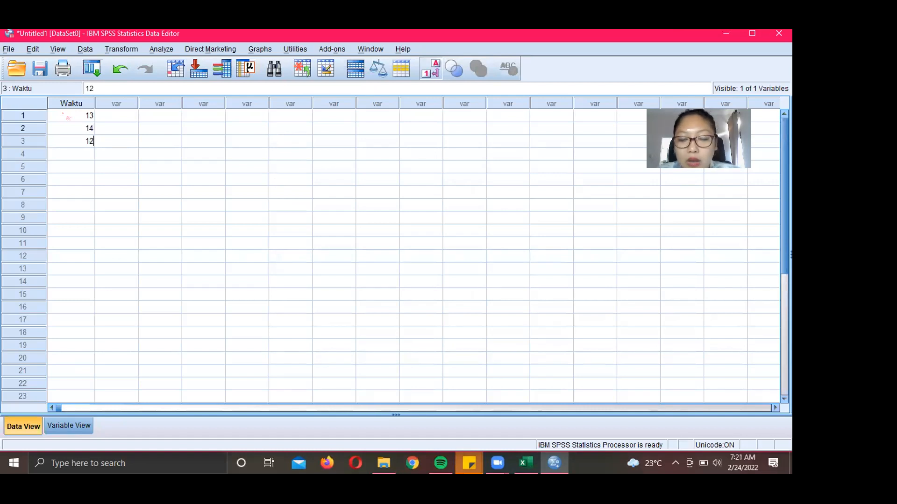
pyautogui.press('Return')
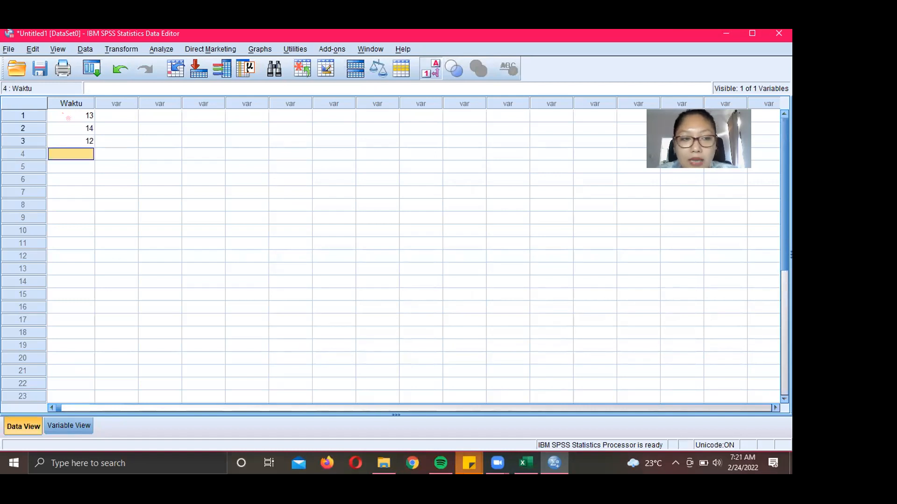
pyautogui.write('16')
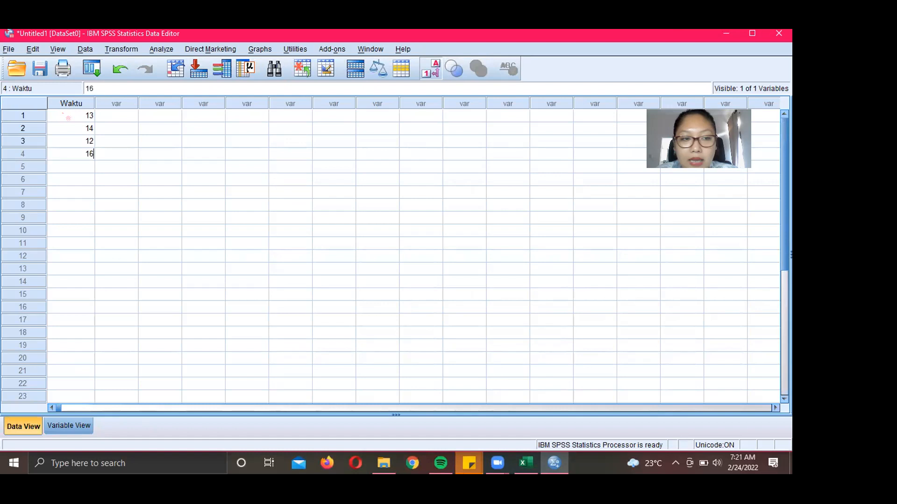
pyautogui.press('Return')
pyautogui.write('12')
pyautogui.press('Return')
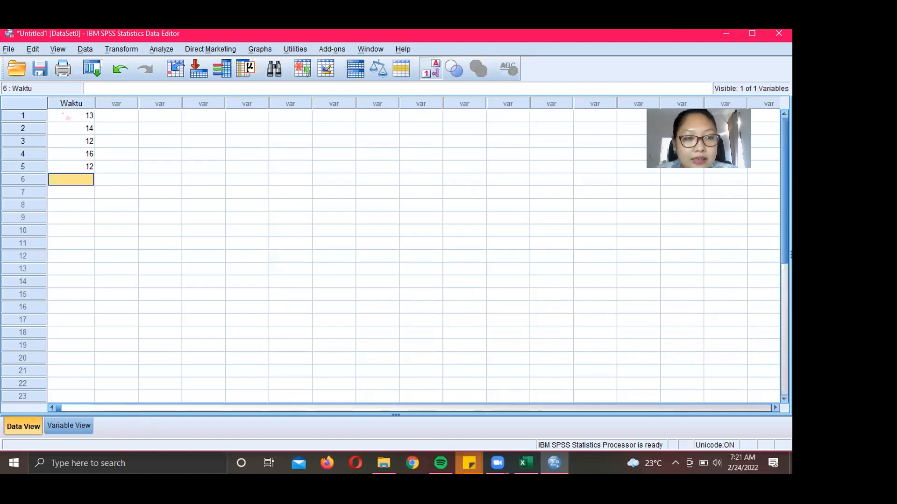
pyautogui.write('11')
pyautogui.press('Return')
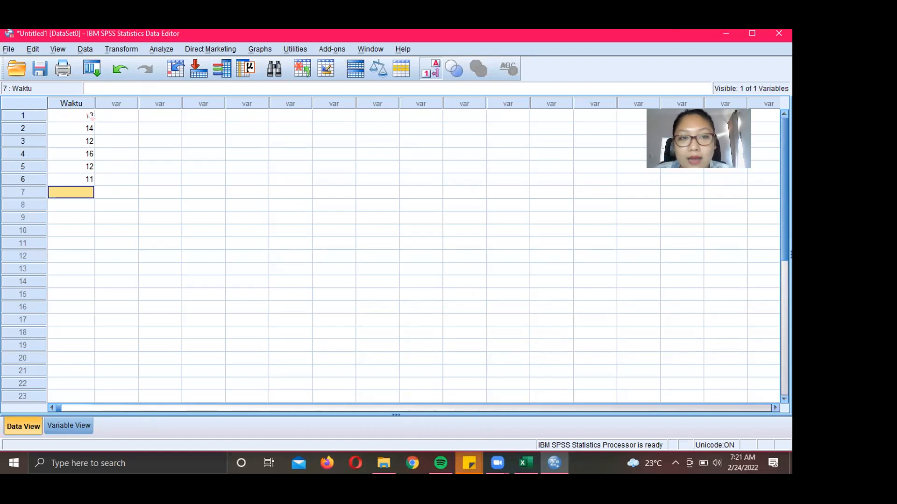
pyautogui.click(161, 50)
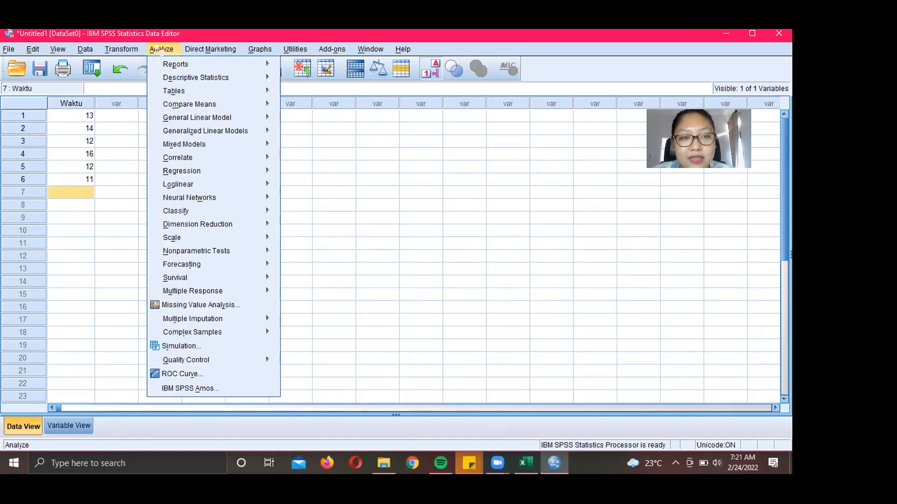
# - Open the One-Sample T Test dialog from Analyze > Compare Means
pyautogui.moveTo(185, 105)
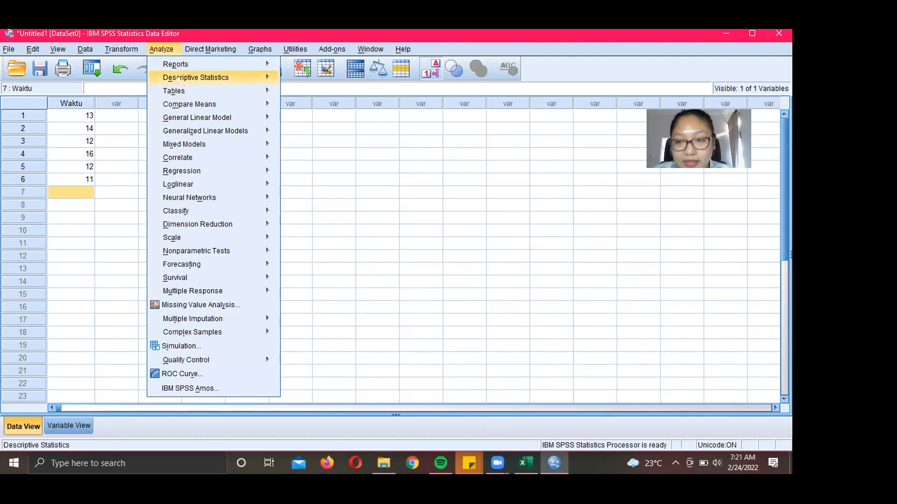
pyautogui.moveTo(183, 83)
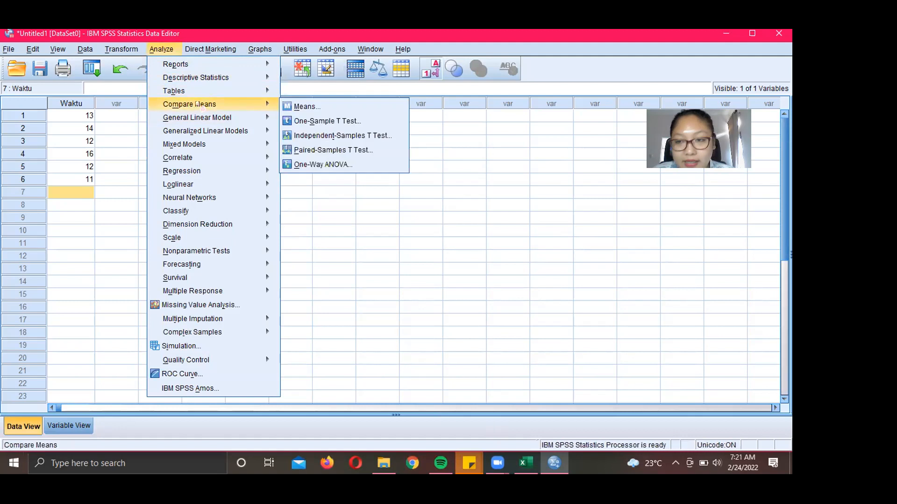
pyautogui.moveTo(276, 95)
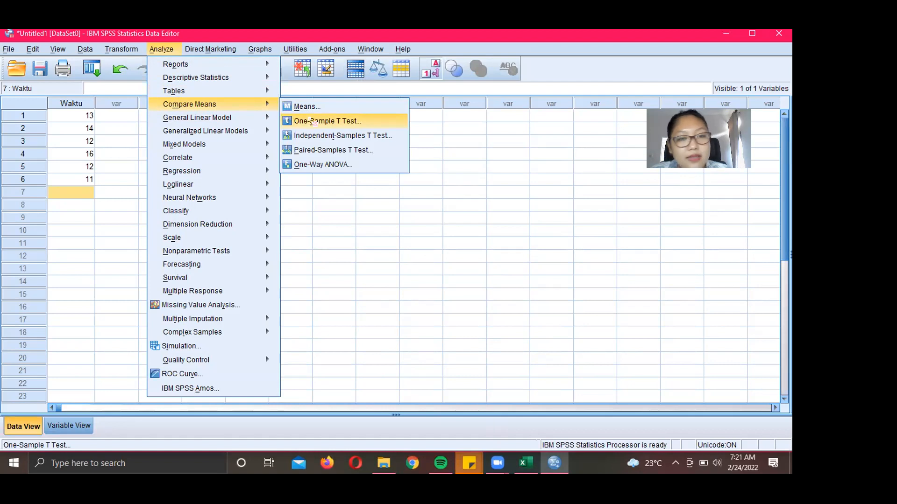
pyautogui.click(314, 122)
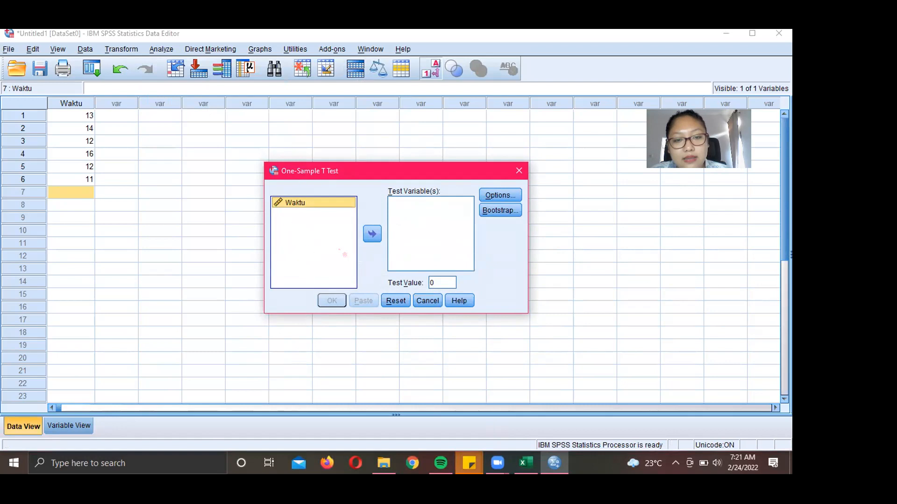
# - Move Waktu into Test Variable(s) and set the Test Value to 12.3
pyautogui.click(373, 235)
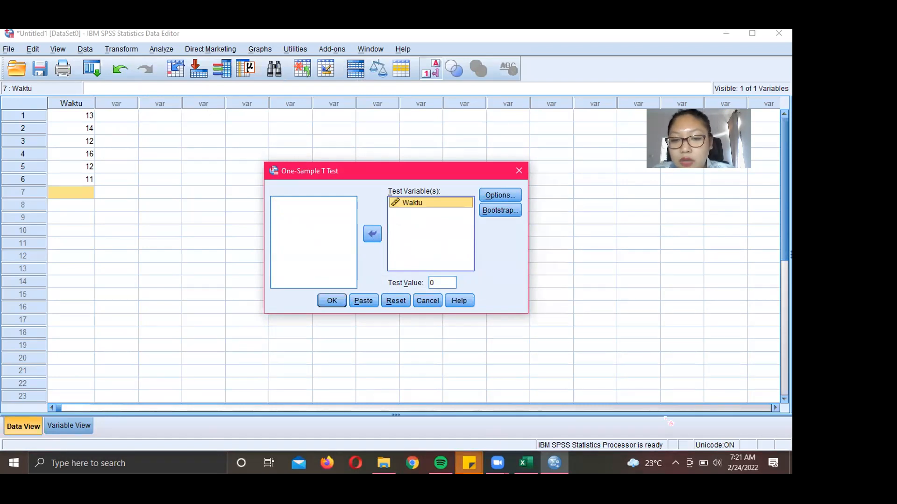
pyautogui.moveTo(411, 263)
pyautogui.mouseDown()
pyautogui.moveTo(425, 274)
pyautogui.moveTo(414, 258)
pyautogui.mouseUp()
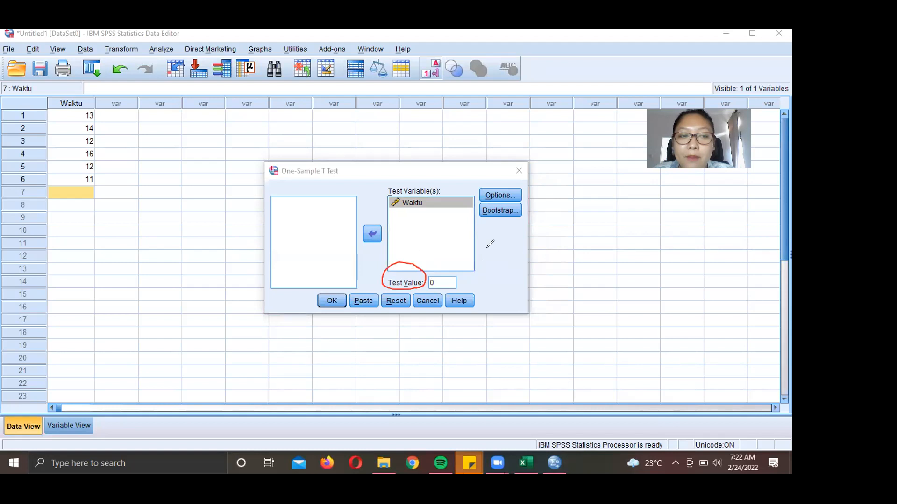
pyautogui.moveTo(450, 283); pyautogui.dragTo(589, 276)
pyautogui.moveTo(457, 275)
pyautogui.mouseDown()
pyautogui.moveTo(450, 282)
pyautogui.moveTo(461, 289)
pyautogui.mouseUp()
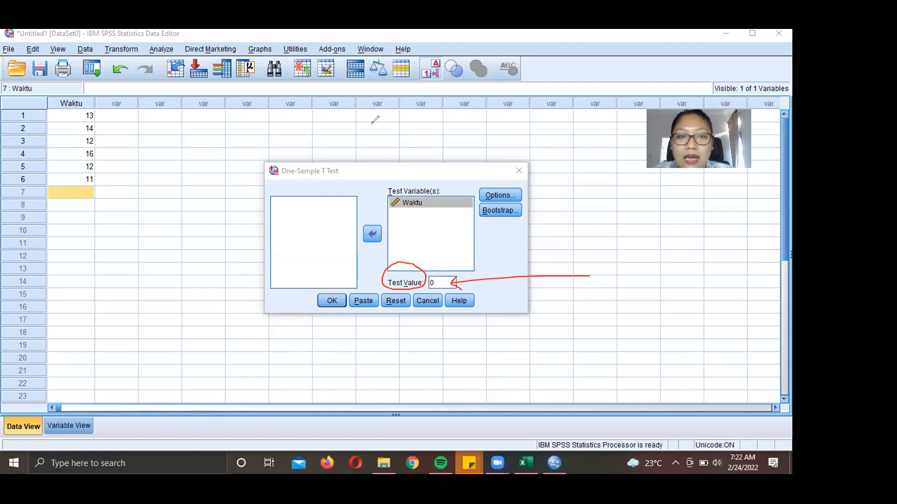
pyautogui.doubleClick(445, 281)
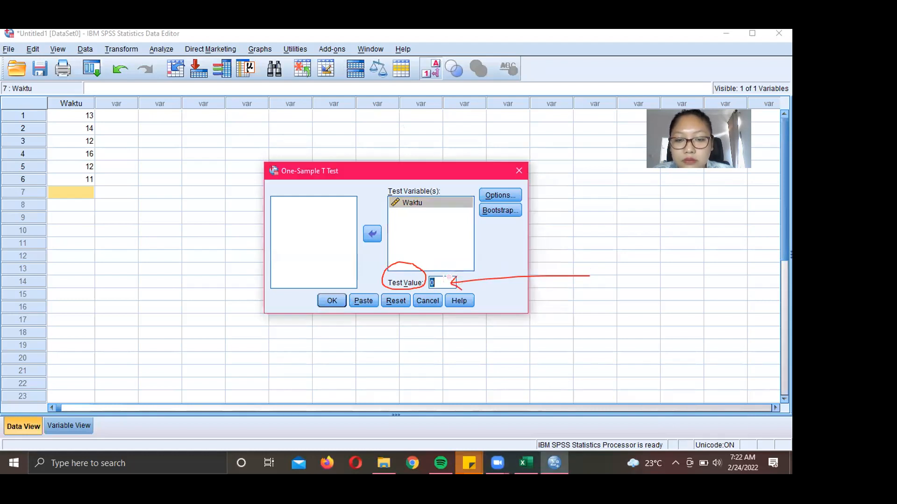
pyautogui.write('12')
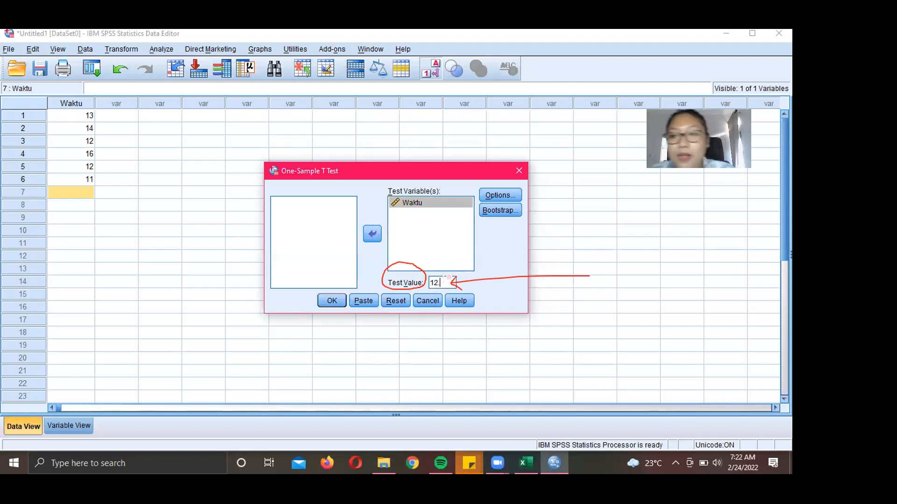
pyautogui.write('.3')
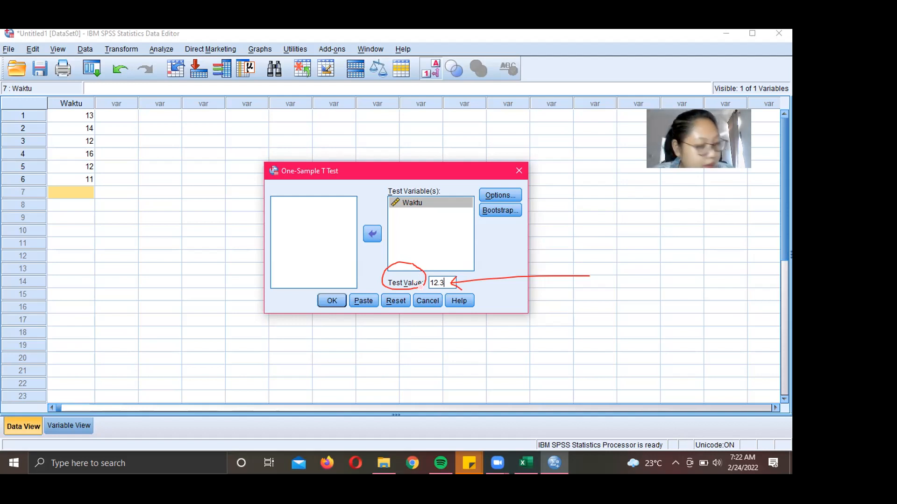
# - Run the test and review the output: mean 13.00, t = .959, df 5, Sig. .382
pyautogui.click(331, 301)
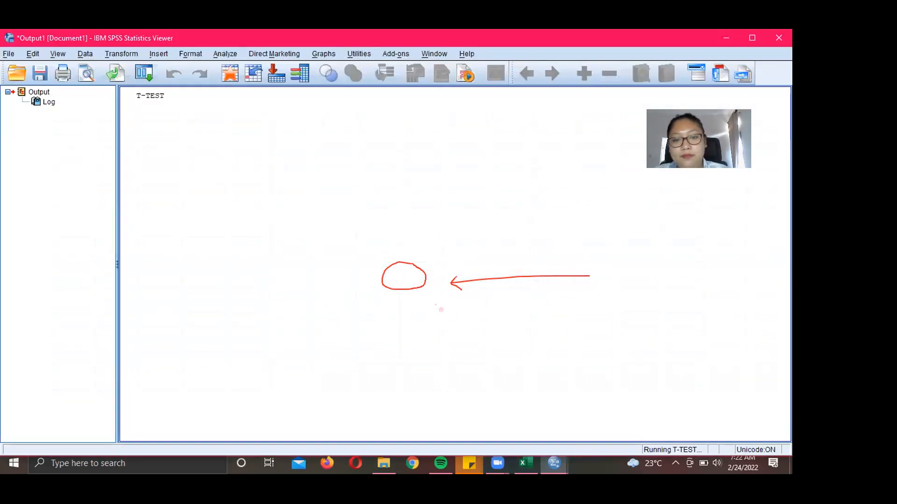
pyautogui.click(531, 435)
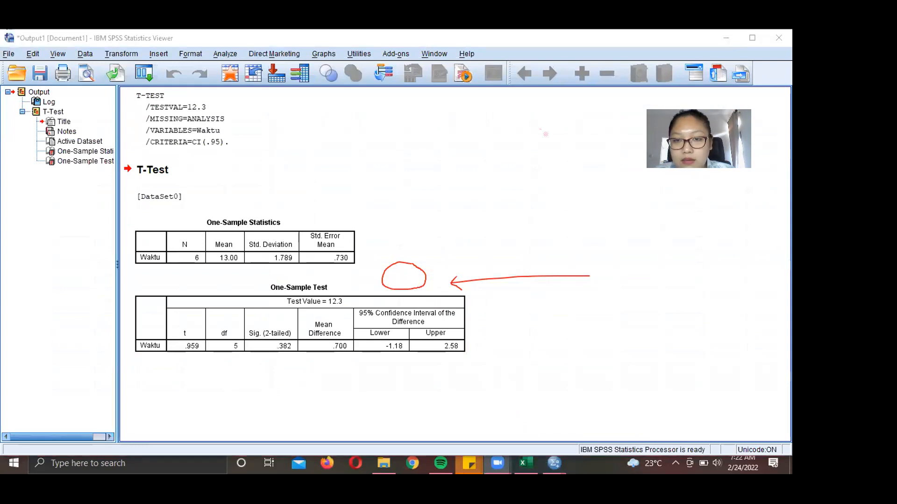
pyautogui.moveTo(169, 183)
pyautogui.mouseDown()
pyautogui.moveTo(447, 200)
pyautogui.moveTo(305, 414)
pyautogui.moveTo(81, 397)
pyautogui.moveTo(120, 257)
pyautogui.moveTo(192, 158)
pyautogui.mouseUp()
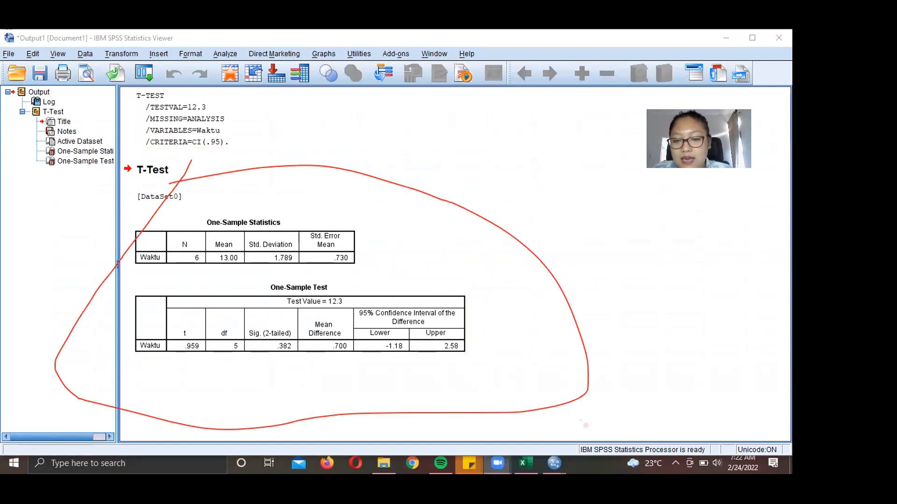
pyautogui.press('e')
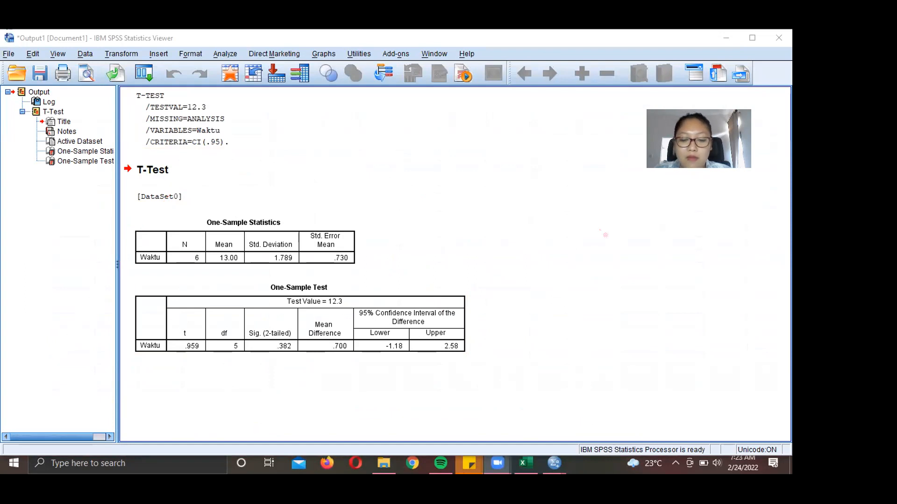
# - Search 'microso' in Windows Start, launch Word and create a blank document
pyautogui.click(139, 466)
pyautogui.write('ms')
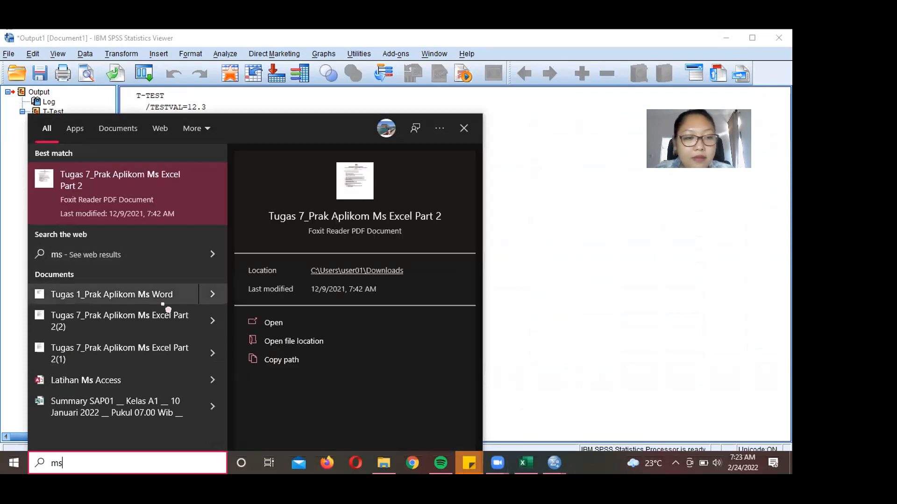
pyautogui.press('BackSpace')
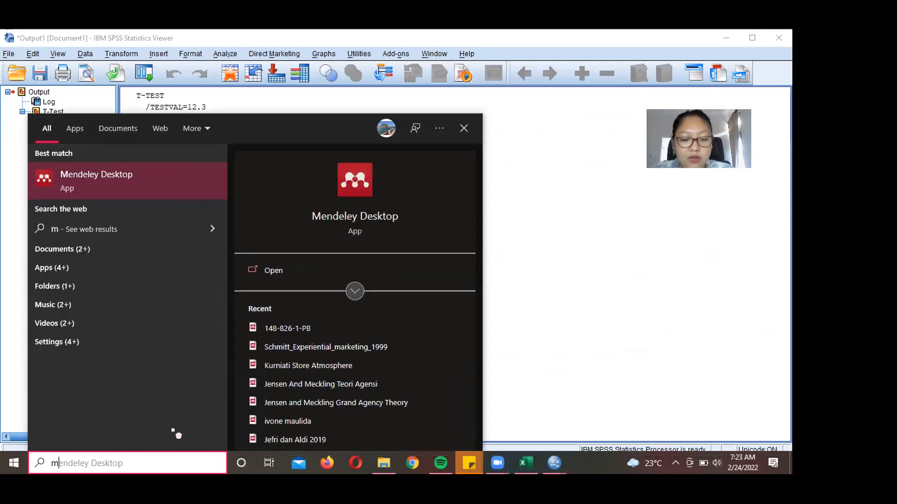
pyautogui.write('ic')
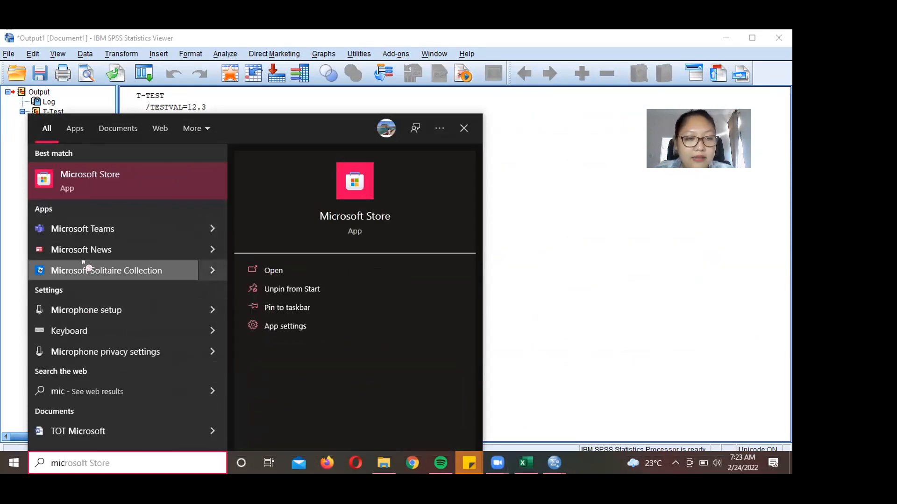
pyautogui.write('roso')
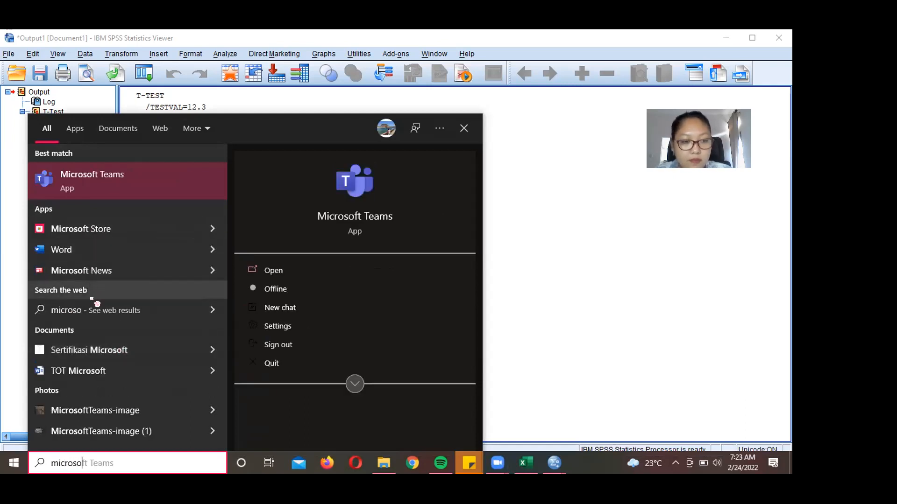
pyautogui.click(77, 255)
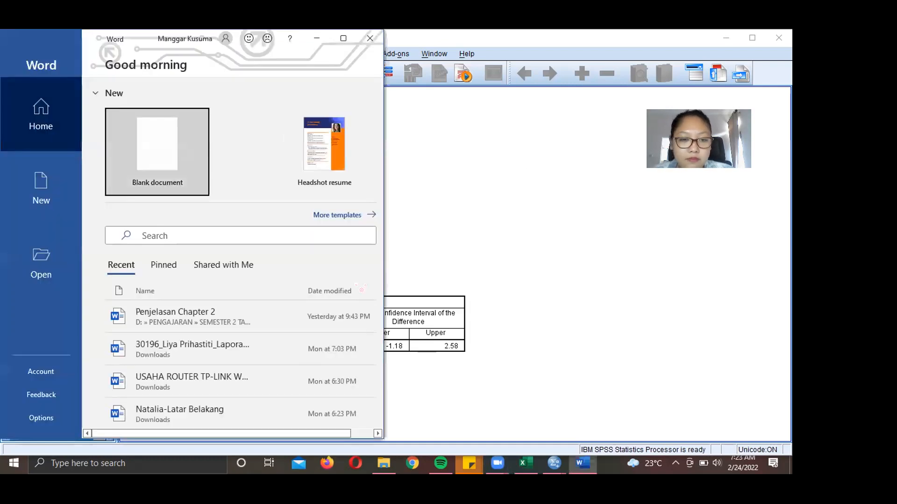
pyautogui.click(183, 149)
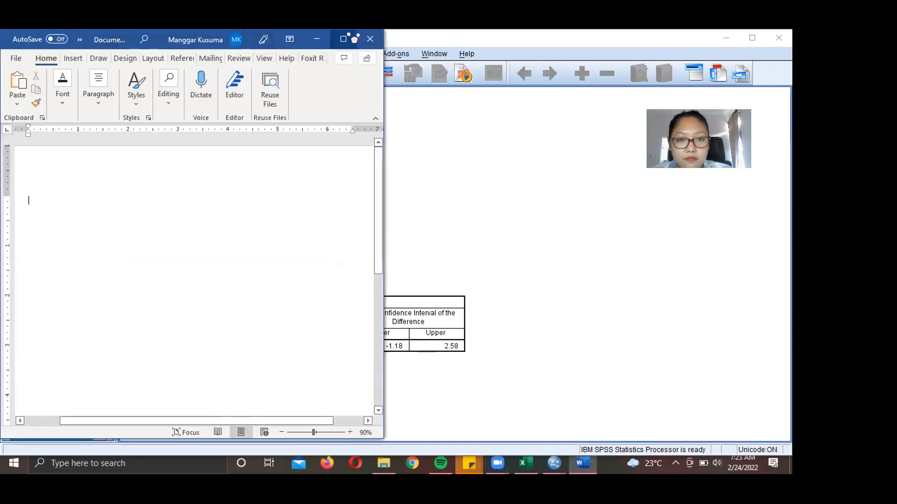
# - Maximize Word and type the student's name-and-ID line at the top
pyautogui.click(345, 39)
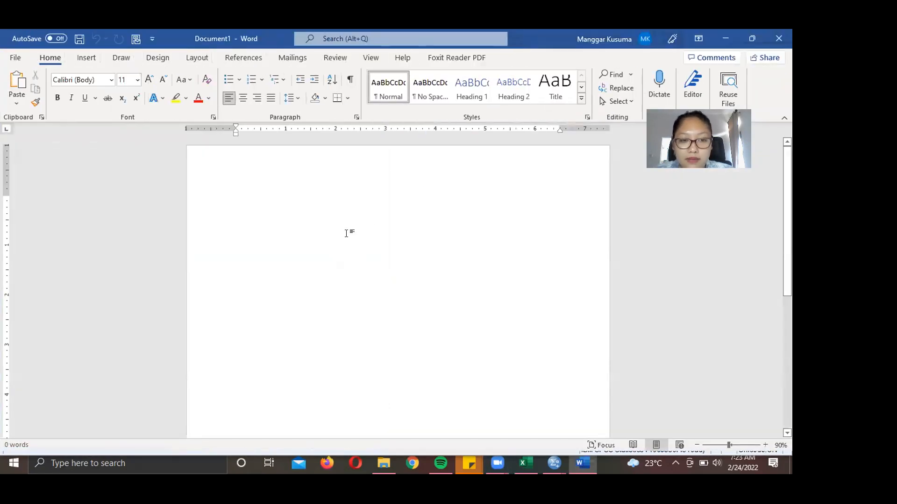
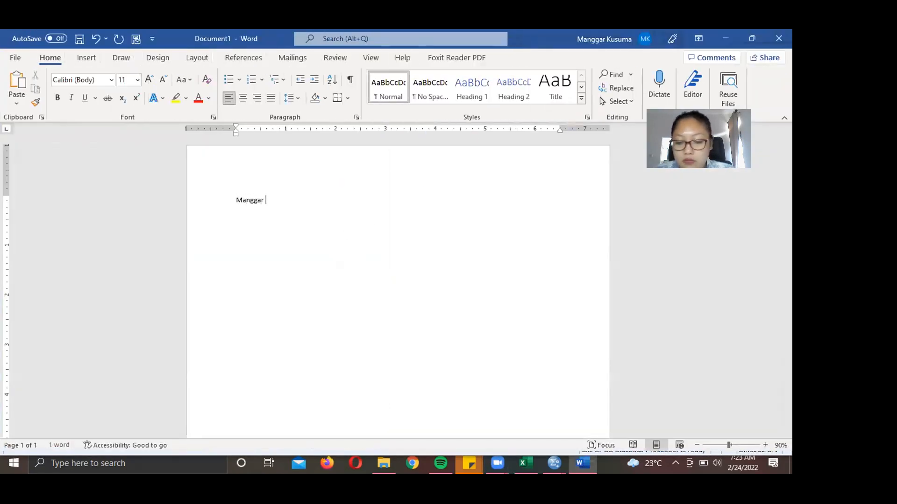
pyautogui.press('Return')
pyautogui.write('uji')
pyautogui.press('BackSpace')
pyautogui.press('BackSpace')
pyautogui.press('BackSpace')
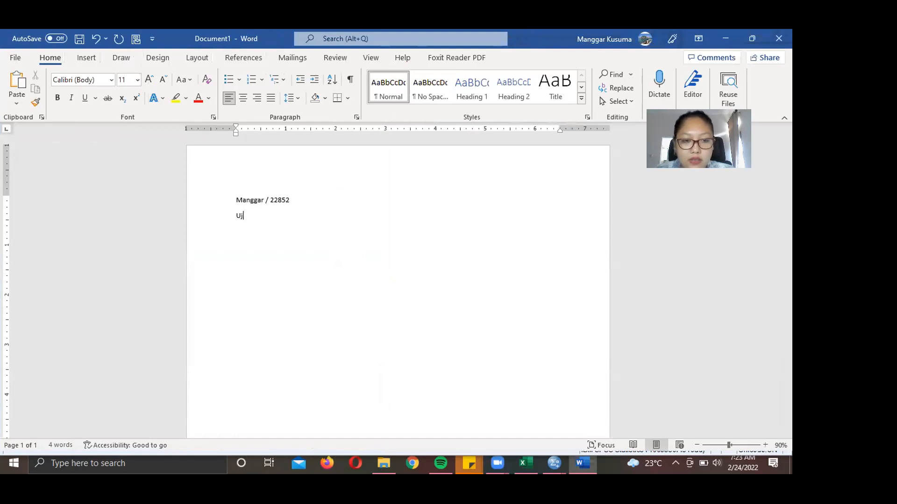
pyautogui.press('Return')
# - Add the heading 'uji Rata-Rata Populasi' and paste the SPSS T-Test output picture below it
pyautogui.write('uji ')
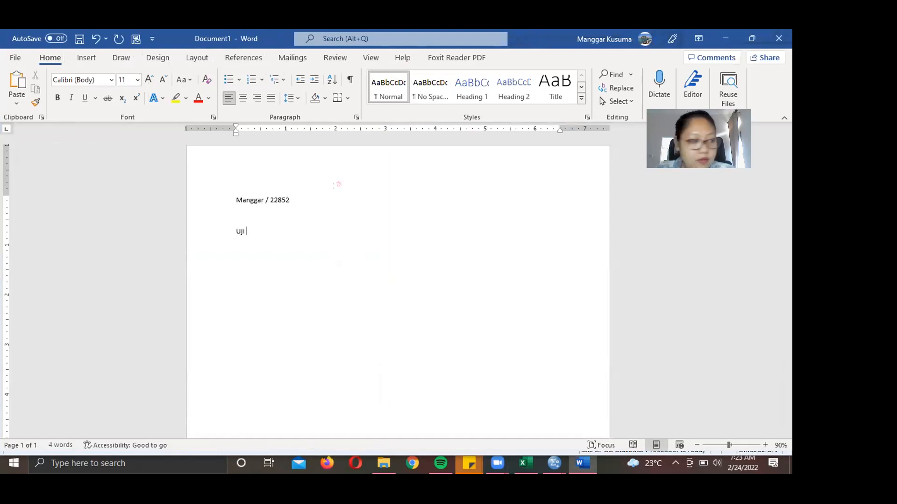
pyautogui.write('Ra')
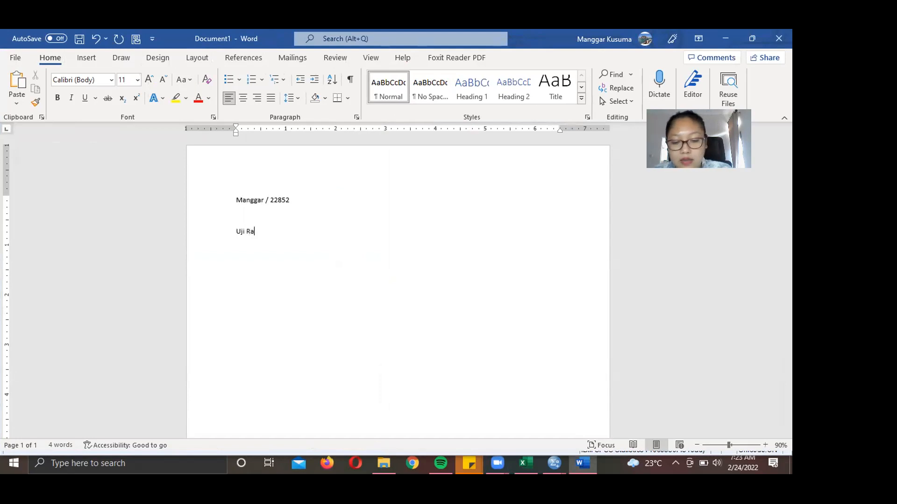
pyautogui.write('ta-Rata Populasi')
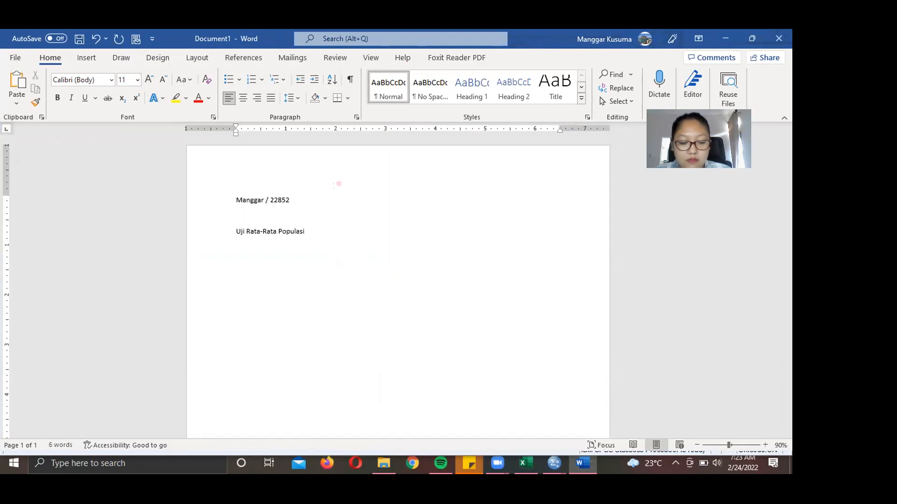
pyautogui.hotkey('ctrl', 'v')
pyautogui.scroll(-2, 508, 305)
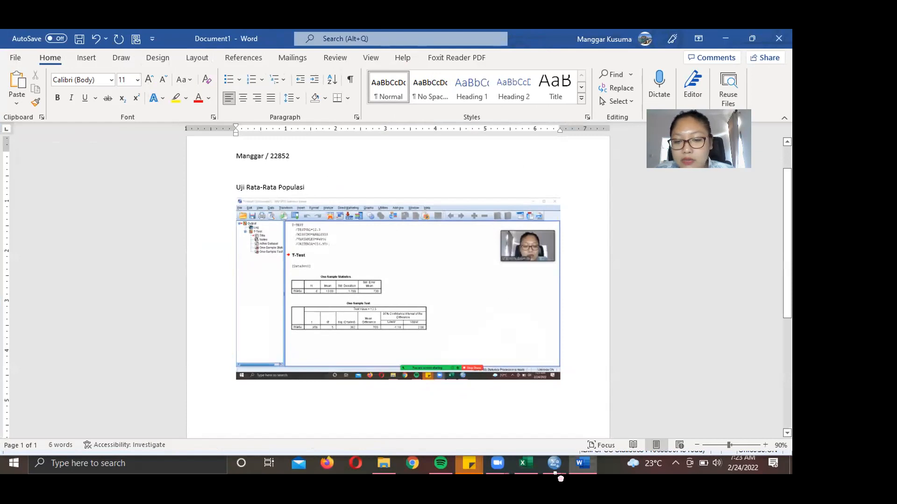
pyautogui.moveTo(532, 461)
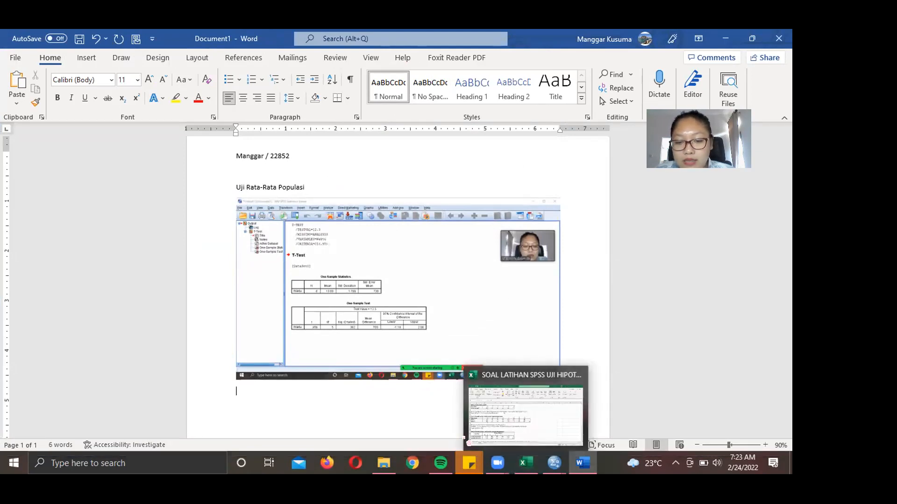
# - Back in the SPSS Viewer, add a red 'Analisis:' text note right of the T-Test output
pyautogui.click(602, 411)
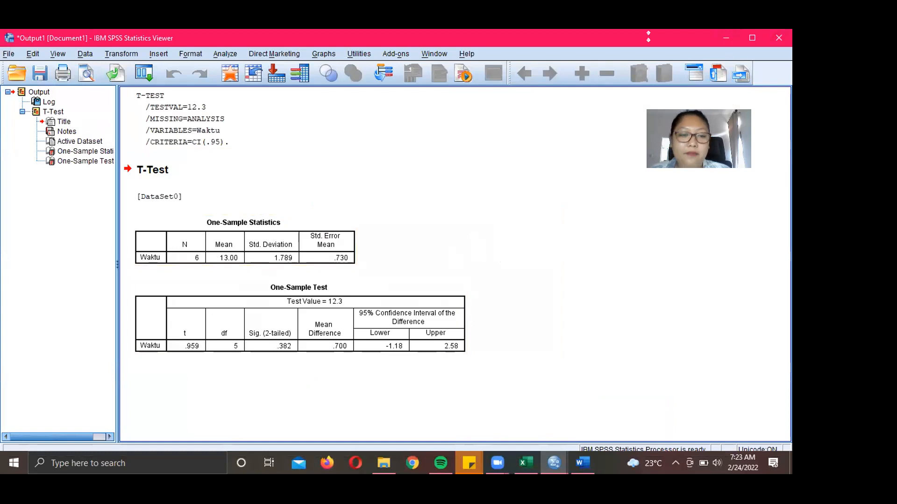
pyautogui.click(307, 216)
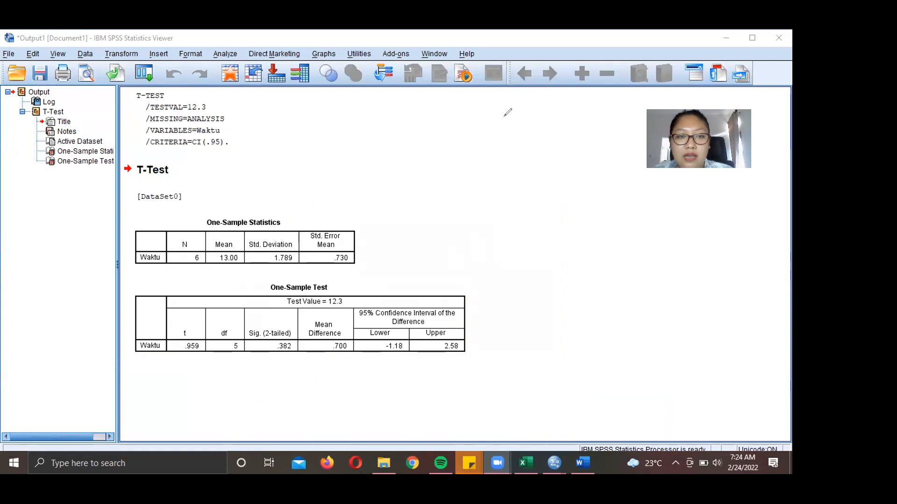
pyautogui.click(509, 161)
pyautogui.write('Analisis:')
pyautogui.click(570, 311)
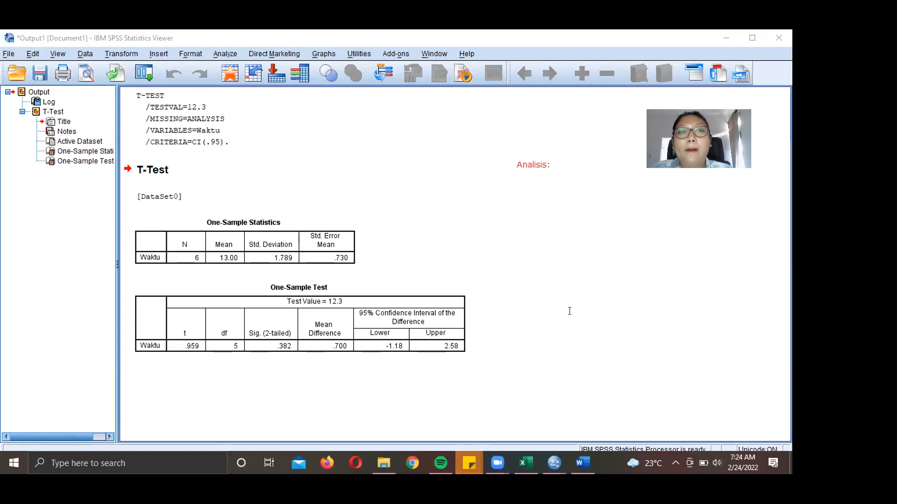
# - Start a note below 'Analisis:' with '1. Ho:' and the Ha line 'Waktu tempuh dari Kota A ke Kota B adalah 12.5 jam'
pyautogui.click(513, 176)
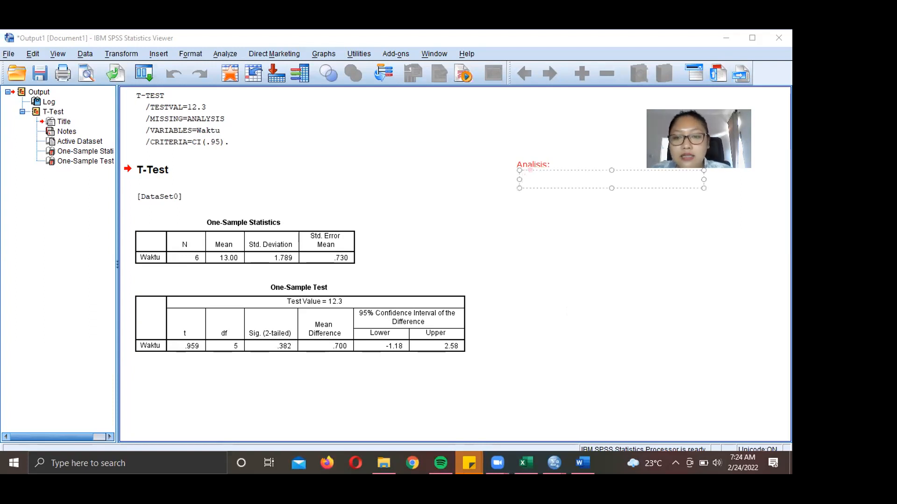
pyautogui.moveTo(523, 168); pyautogui.dragTo(521, 168)
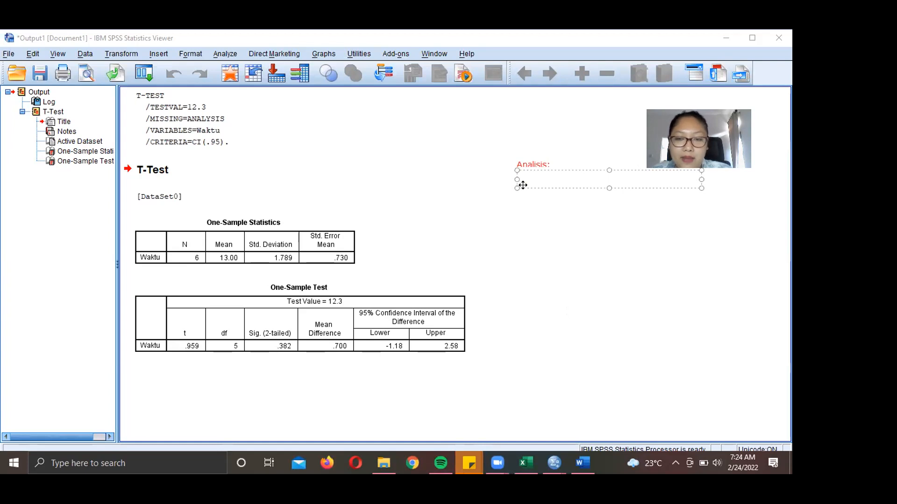
pyautogui.click(527, 205)
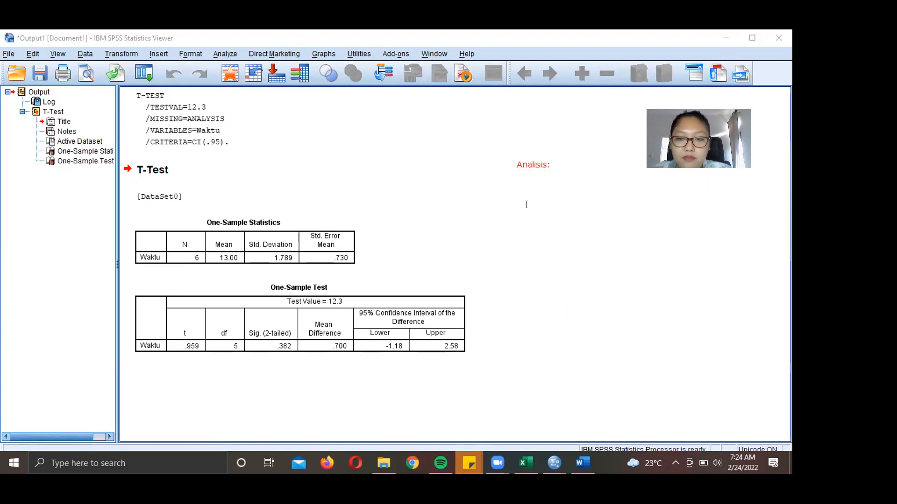
pyautogui.doubleClick(522, 178)
pyautogui.write('1. Ho:')
pyautogui.press('Return')
pyautogui.write('Ha:')
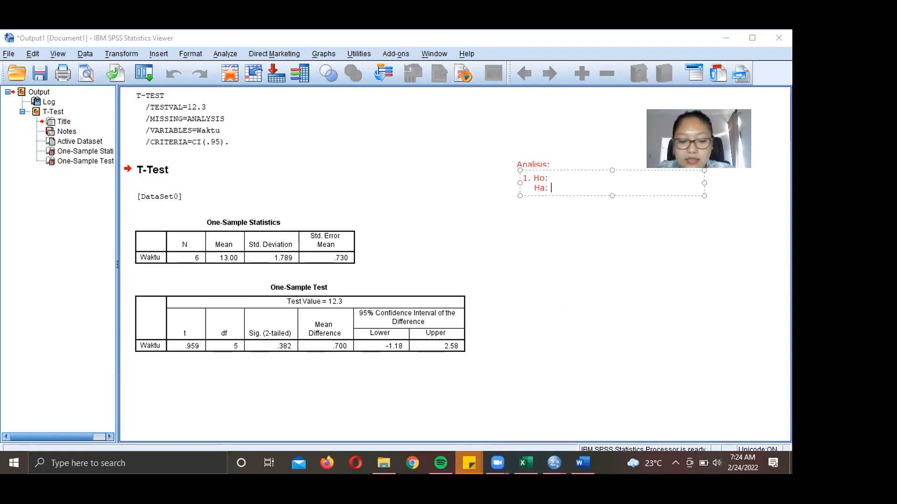
pyautogui.write(' Waltu t')
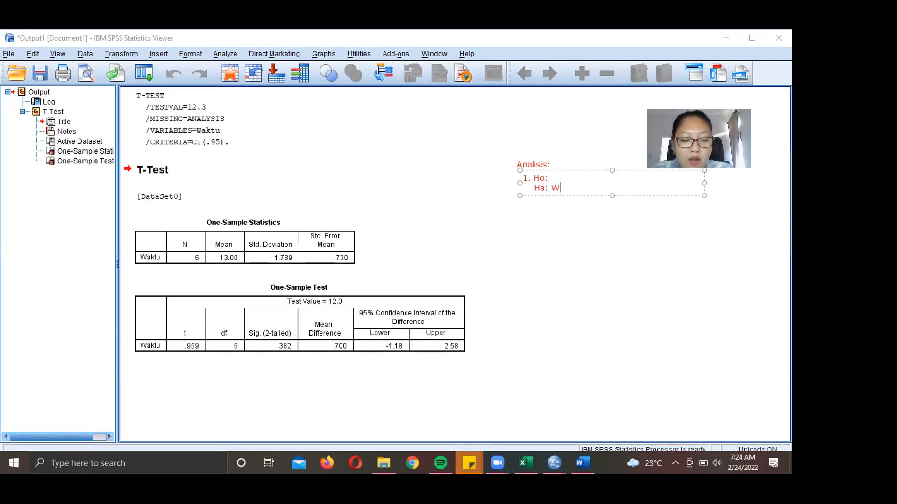
pyautogui.press('BackSpace')
pyautogui.press('BackSpace')
pyautogui.press('BackSpace')
pyautogui.press('BackSpace')
pyautogui.press('BackSpace')
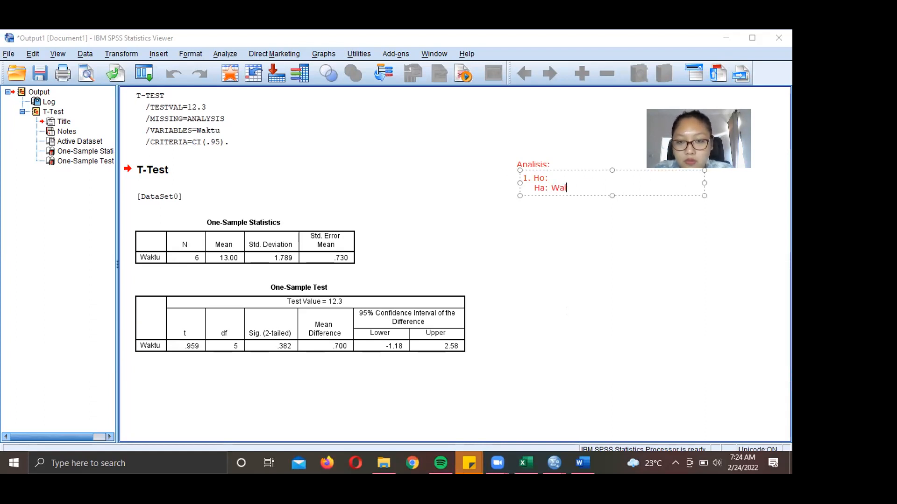
pyautogui.write('ktu tempuh dari Kota A')
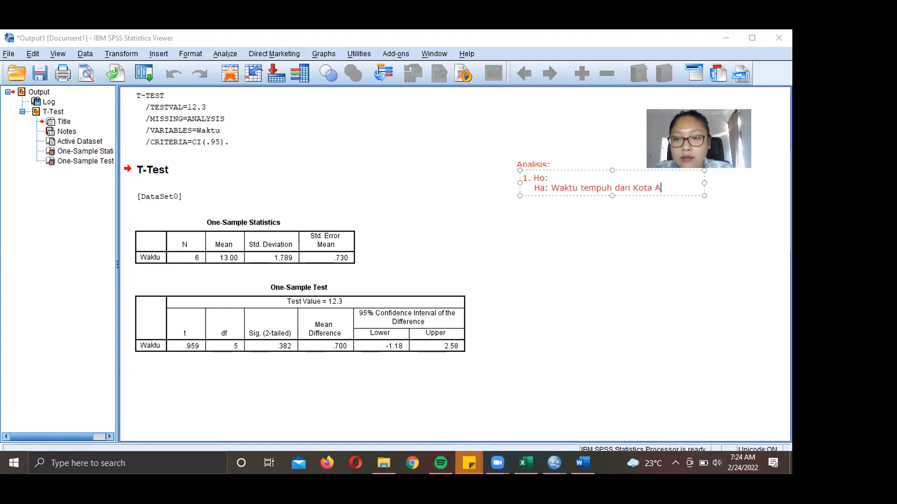
pyautogui.write(' ke Kota B adala')
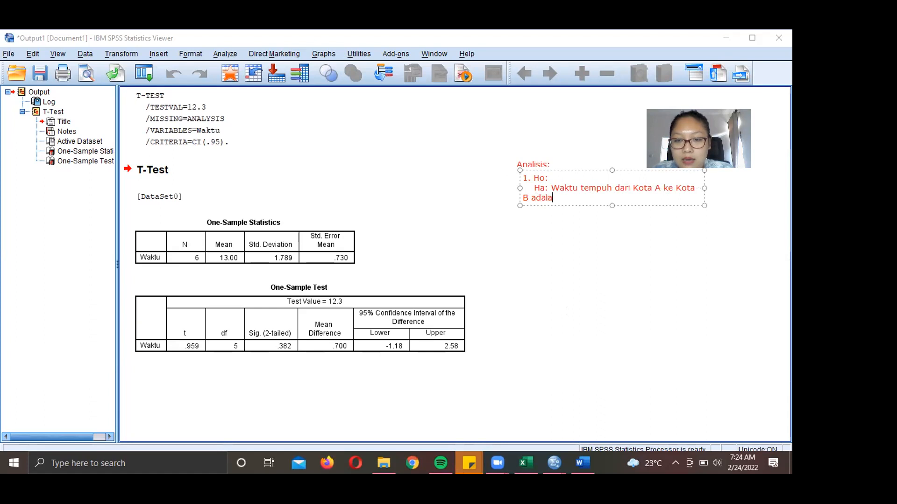
pyautogui.write('h 1')
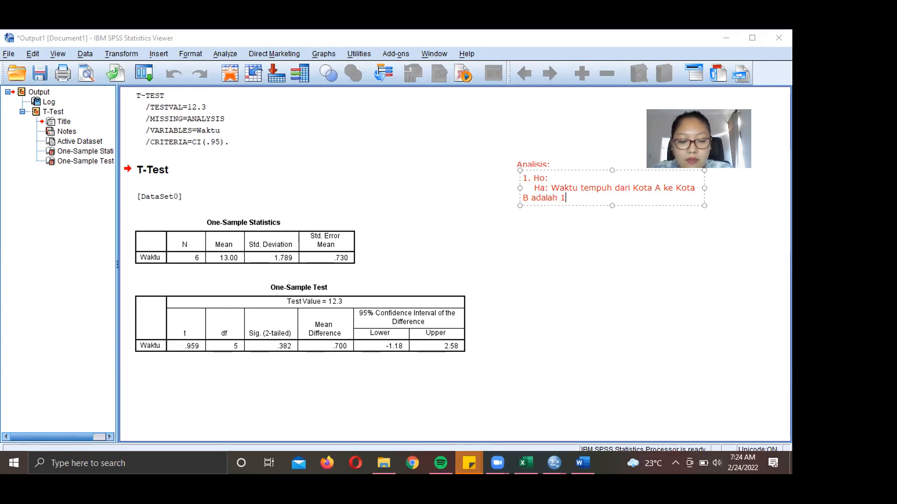
pyautogui.write('2.5 jam')
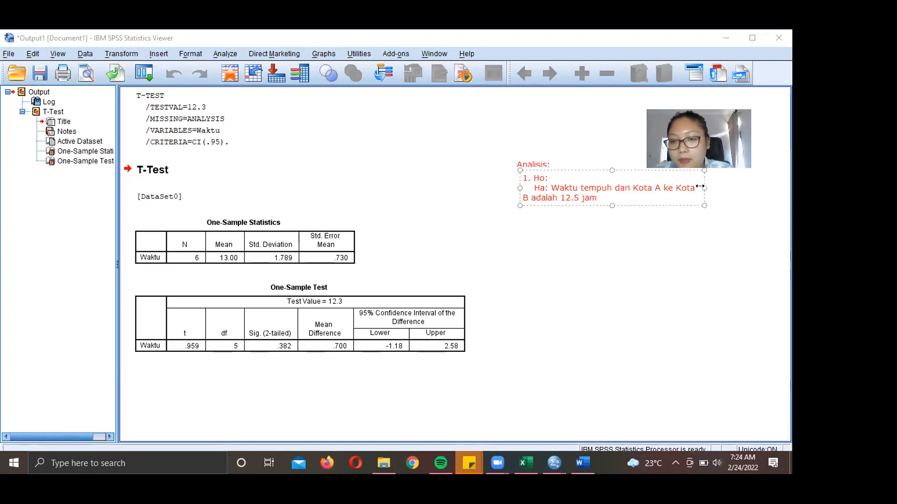
# - Widen the note, correct 12.5 to 12.3, and complete the Ho travel-time statement ending in 'jam'
pyautogui.moveTo(705, 188); pyautogui.dragTo(786, 187)
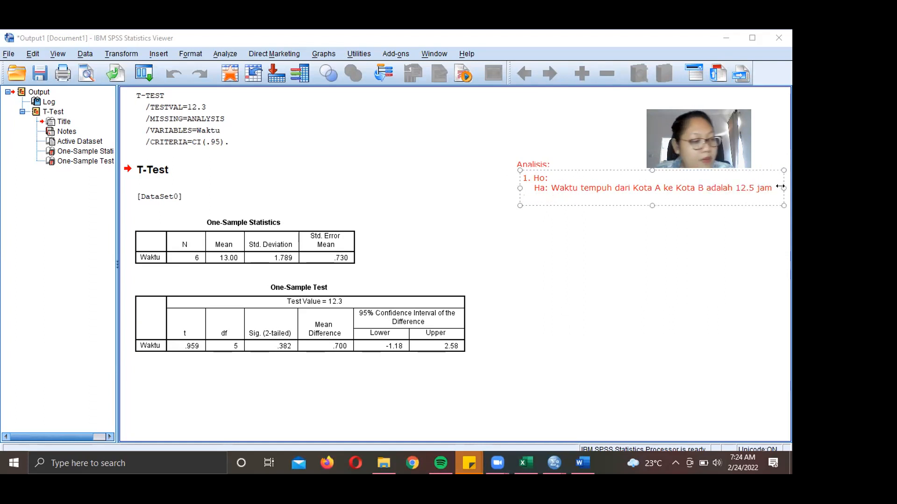
pyautogui.press('Left')
pyautogui.press('Left')
pyautogui.press('Left')
pyautogui.press('Left')
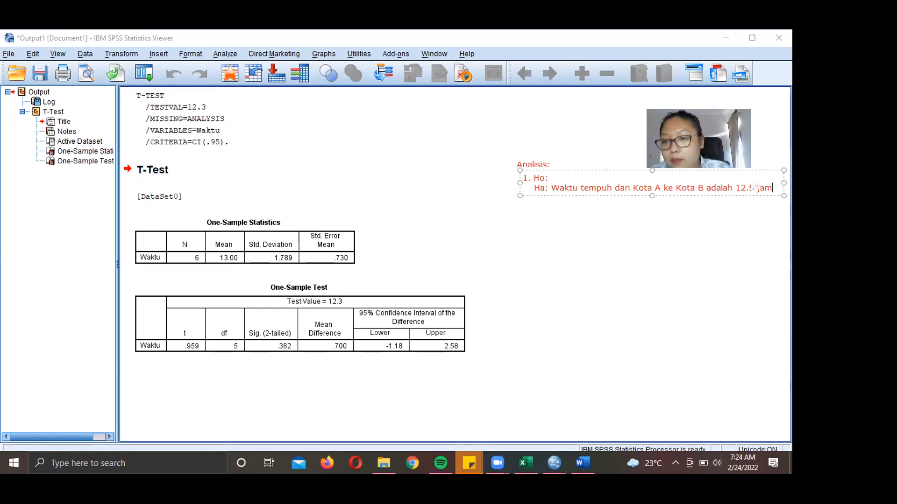
pyautogui.press('BackSpace')
pyautogui.write('3')
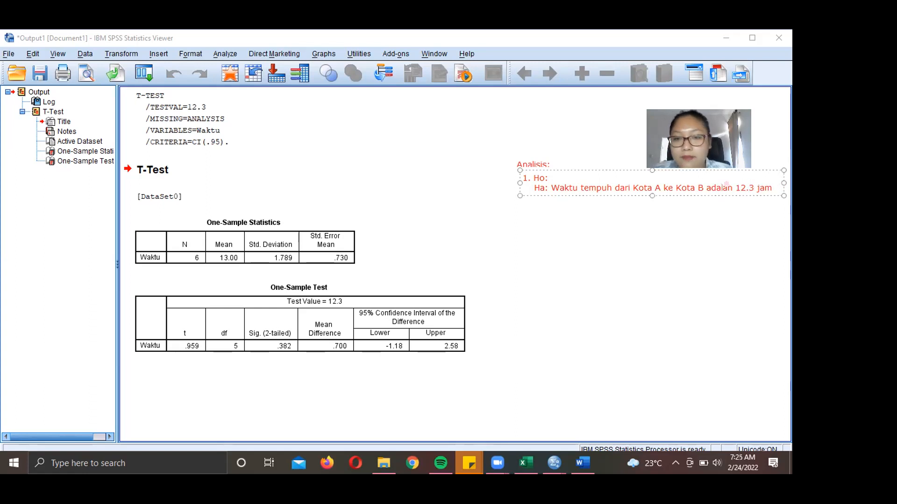
pyautogui.write('W')
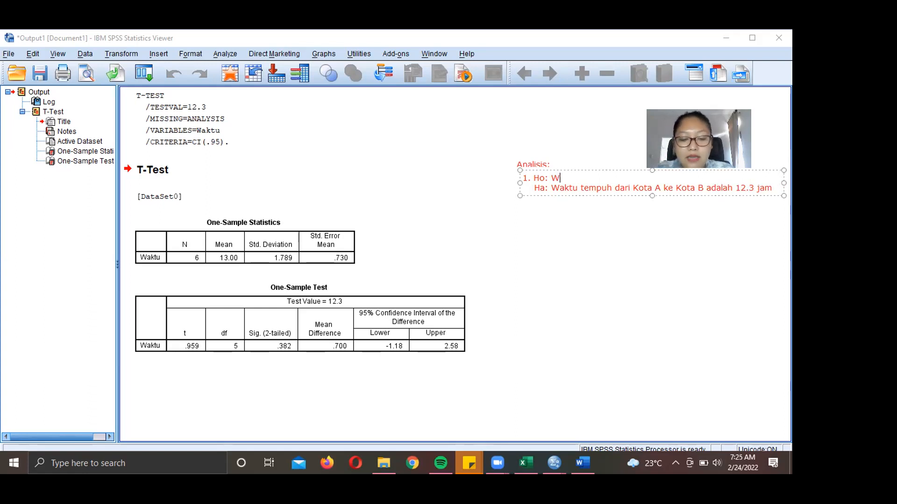
pyautogui.write('aktu t')
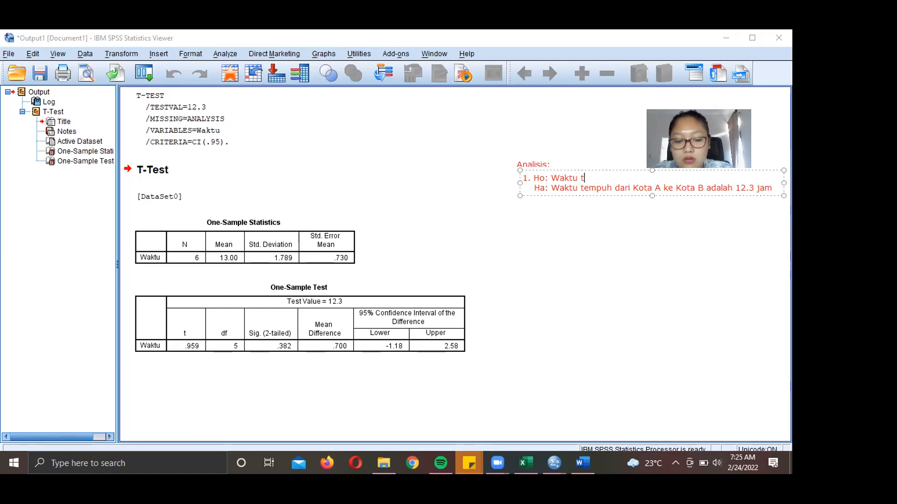
pyautogui.write('empuh dari Kota A ke Kota B bukan 1')
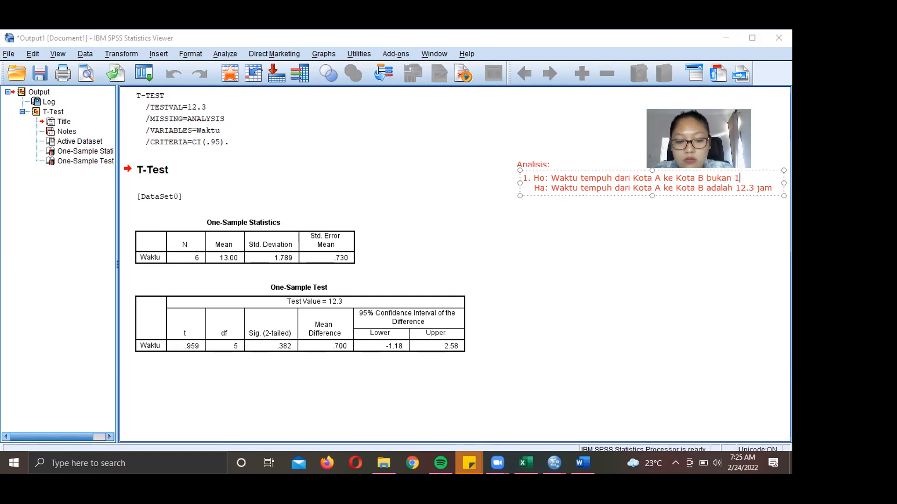
pyautogui.write('jam')
pyautogui.click(694, 279)
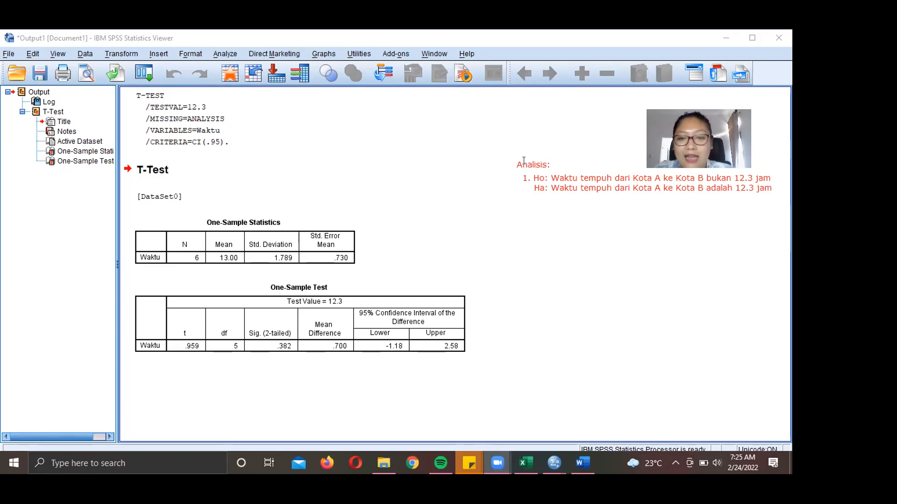
# - Add a second point '2. Nilai Kritis: t (alfa/2;df)' under the Ho/Ha lines in the red note
pyautogui.click(521, 199)
pyautogui.write('2.')
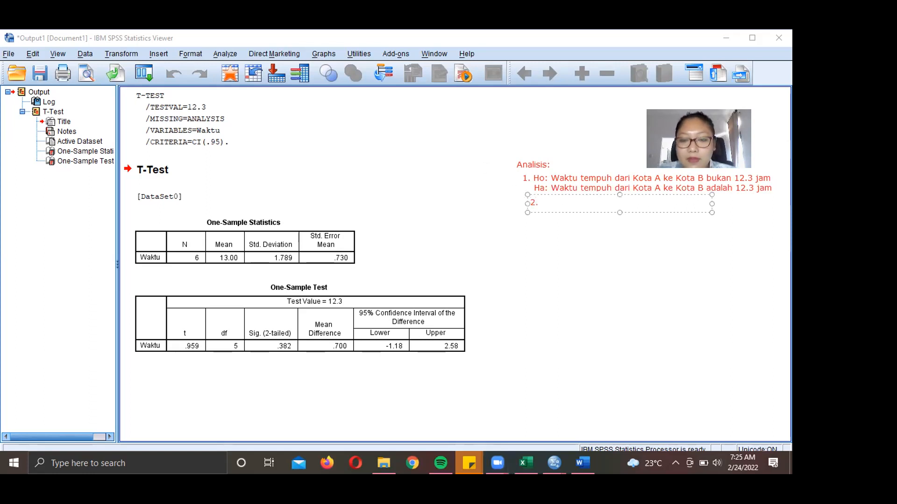
pyautogui.press('BackSpace')
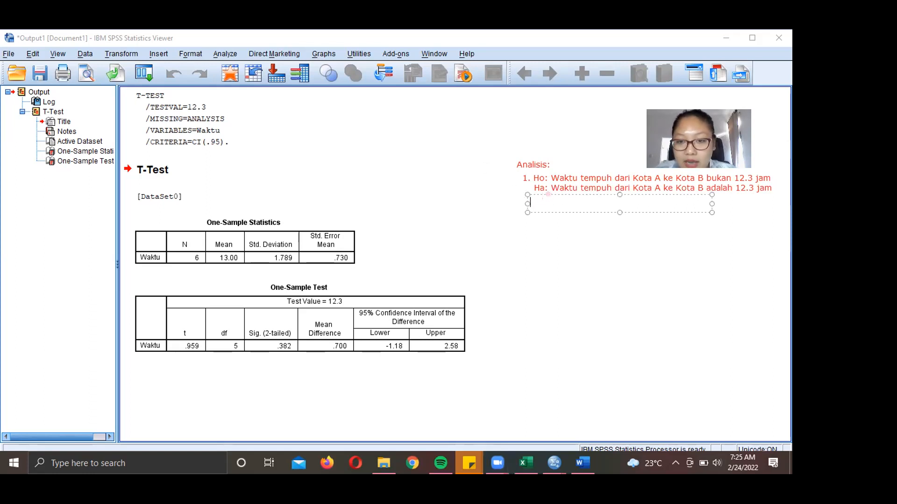
pyautogui.moveTo(540, 192); pyautogui.dragTo(533, 194)
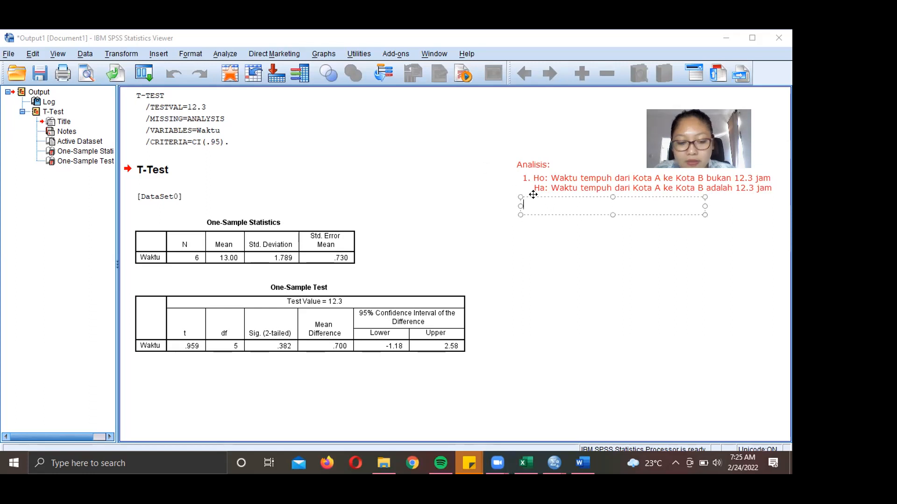
pyautogui.write('2;')
pyautogui.write('.')
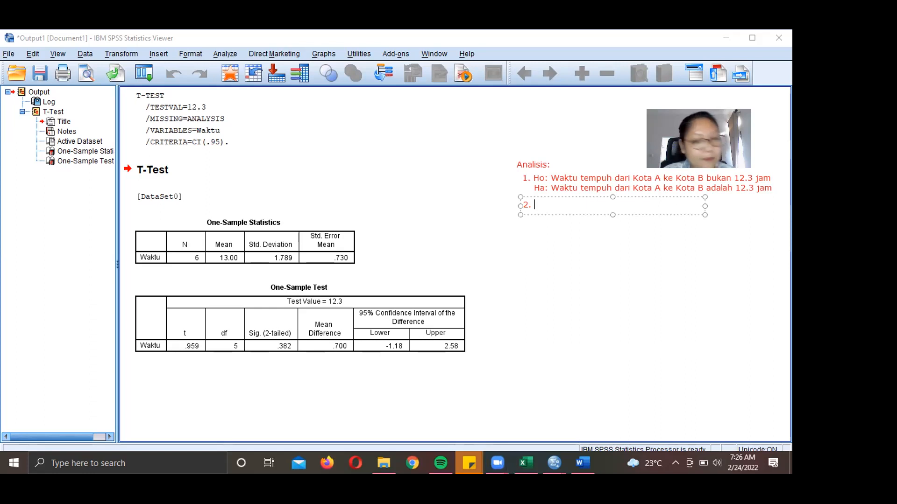
pyautogui.write('Ni')
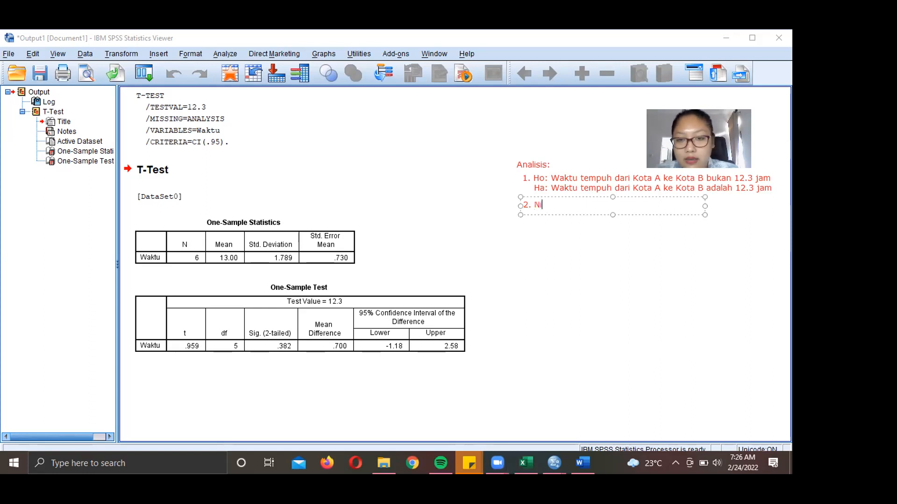
pyautogui.write('lai Kritis: ')
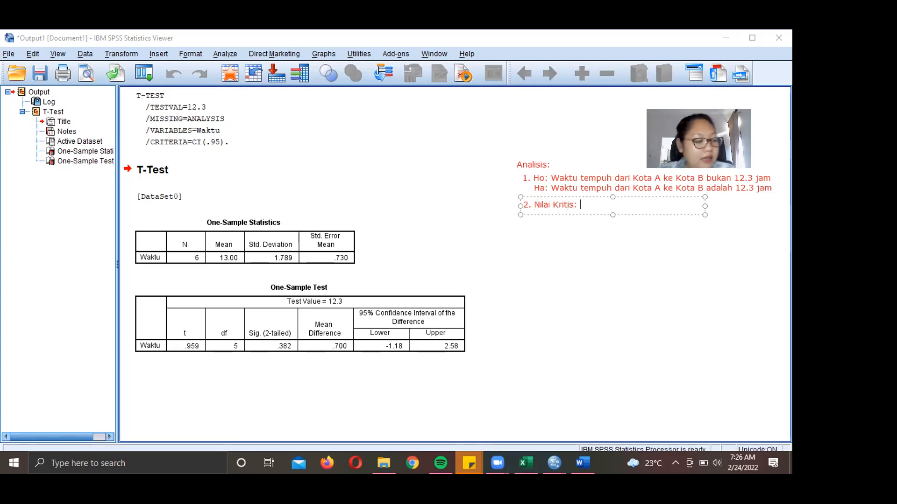
pyautogui.write('t (alfa')
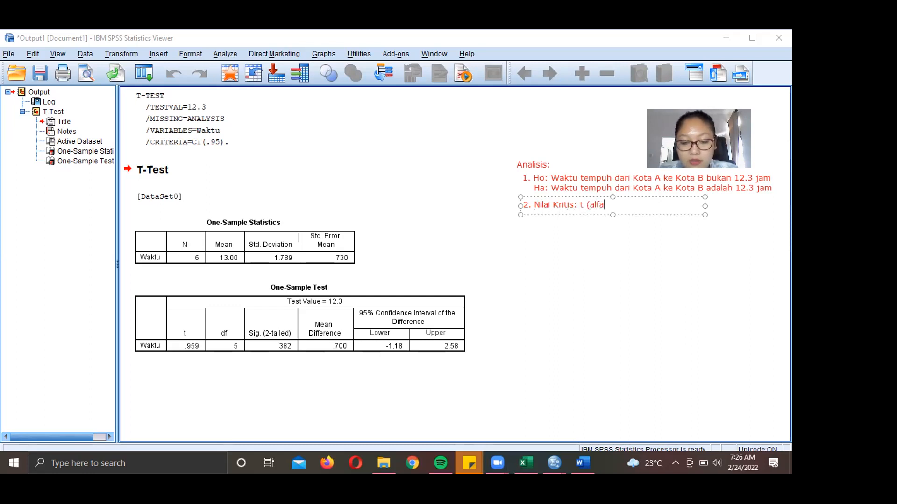
pyautogui.write('/2')
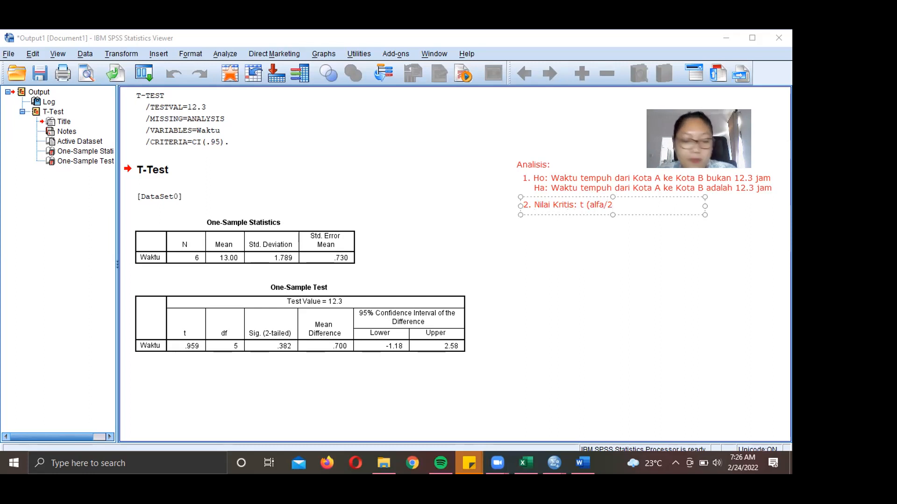
pyautogui.write(';')
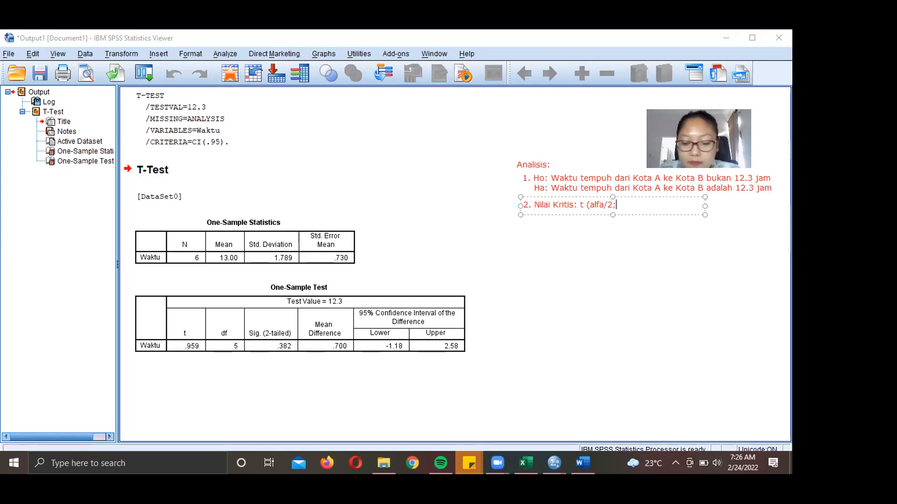
pyautogui.write('df)')
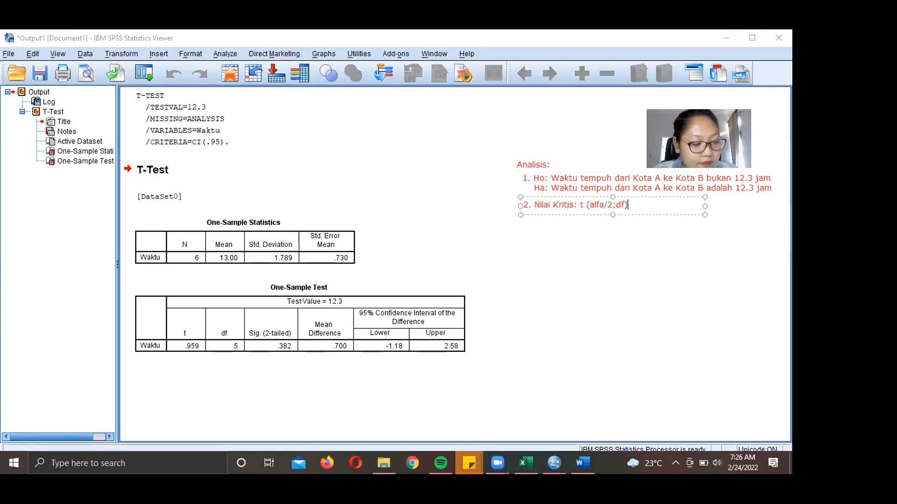
pyautogui.click(569, 264)
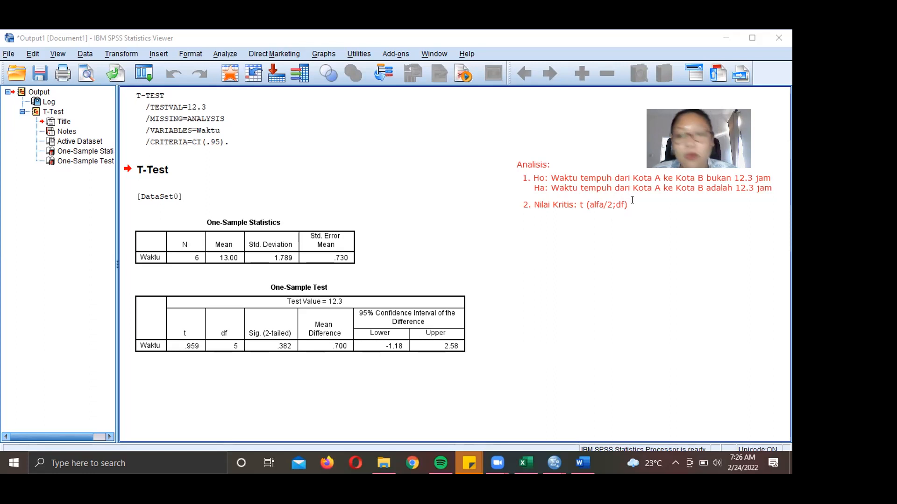
# - Append a colon after 't (alfa/2;df)' in point 2 and discard the stray empty text box
pyautogui.click(584, 204)
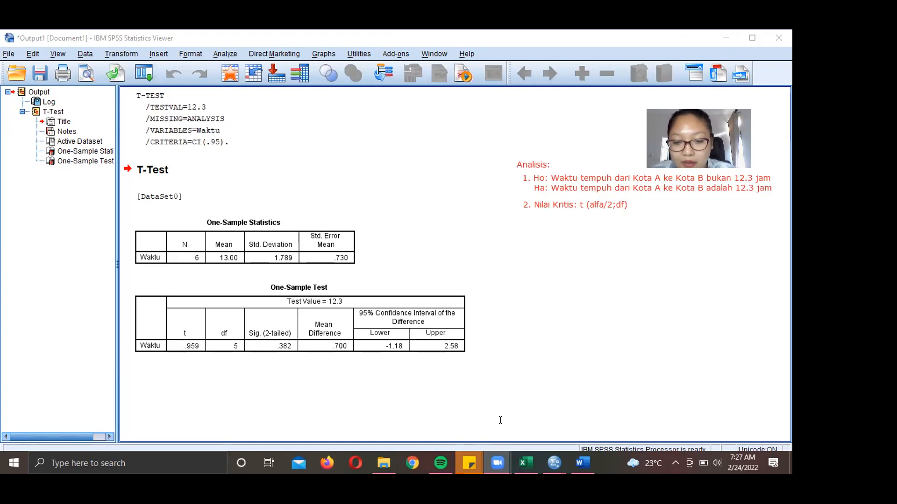
pyautogui.doubleClick(626, 204)
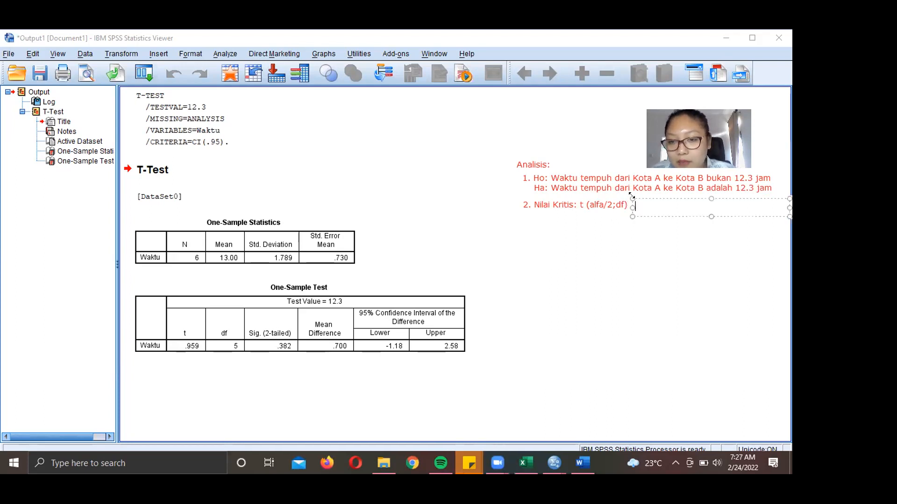
pyautogui.moveTo(638, 195); pyautogui.dragTo(634, 192)
pyautogui.write(':')
pyautogui.click(642, 342)
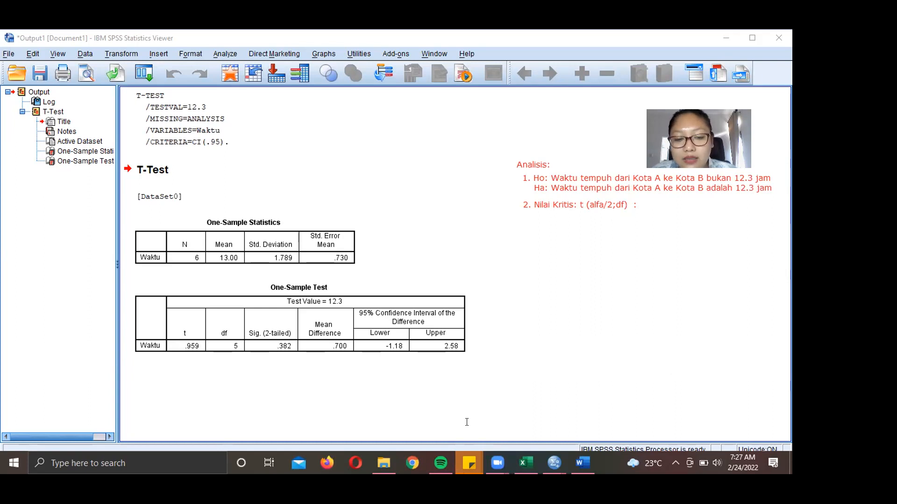
pyautogui.click(337, 463)
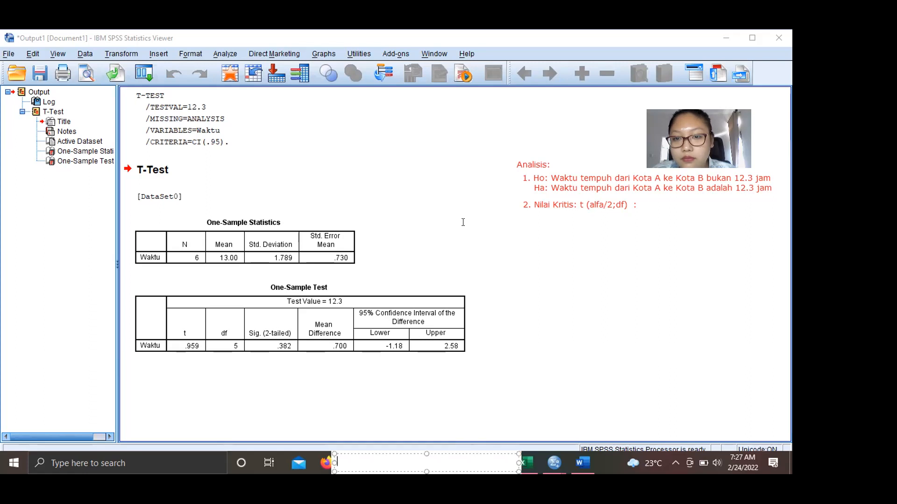
pyautogui.click(463, 223)
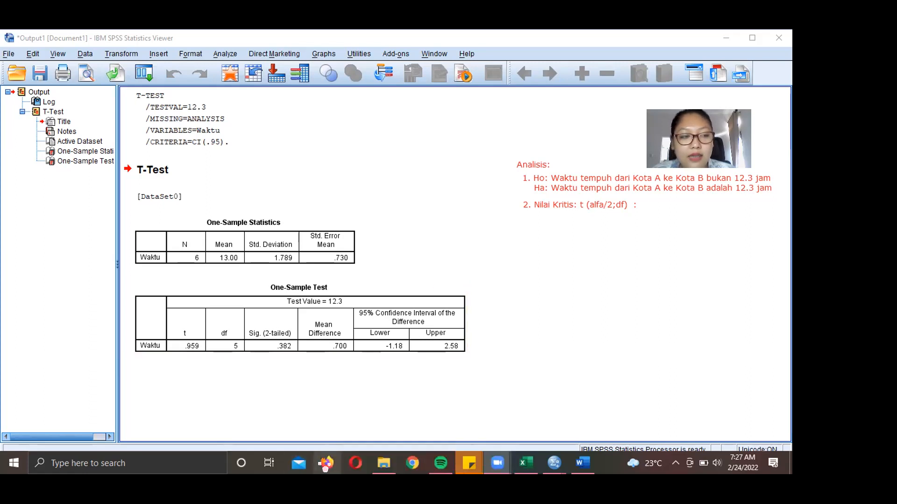
# - In a maximized Firefox, search images for 'students t table' and preview the ResearchGate table
pyautogui.click(326, 464)
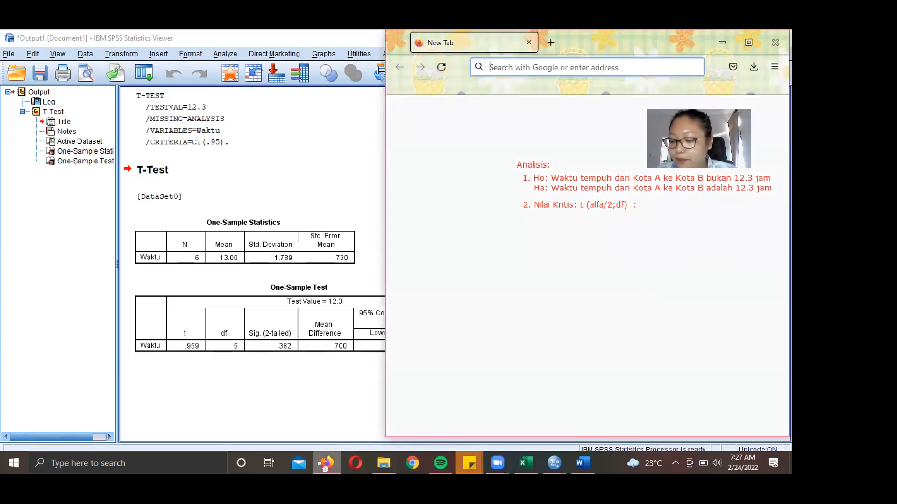
pyautogui.click(748, 42)
pyautogui.write('st')
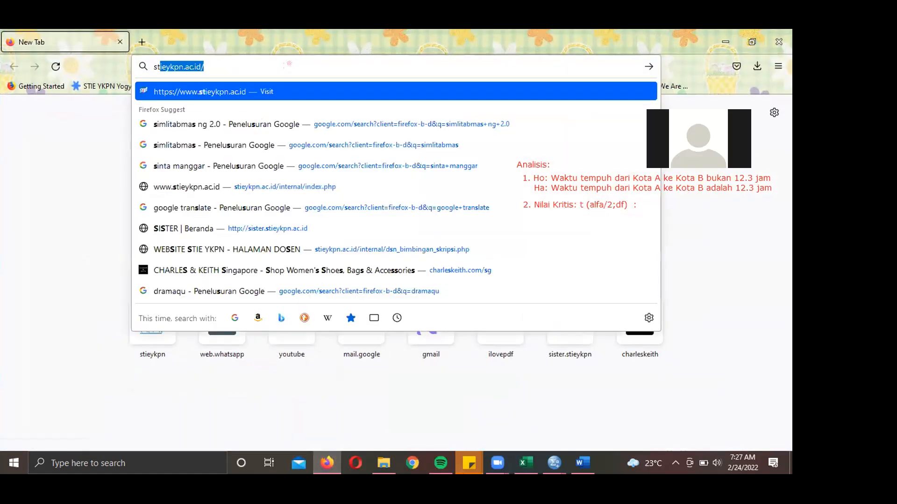
pyautogui.write('udents t table')
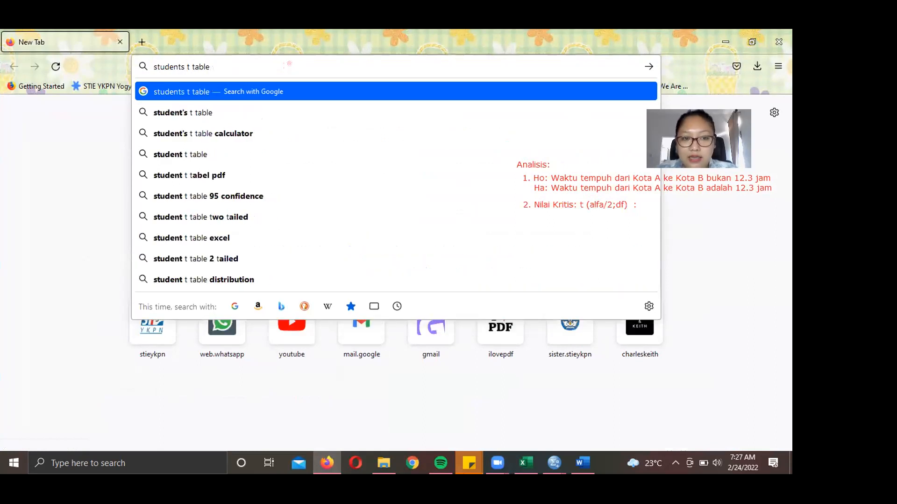
pyautogui.press('Return')
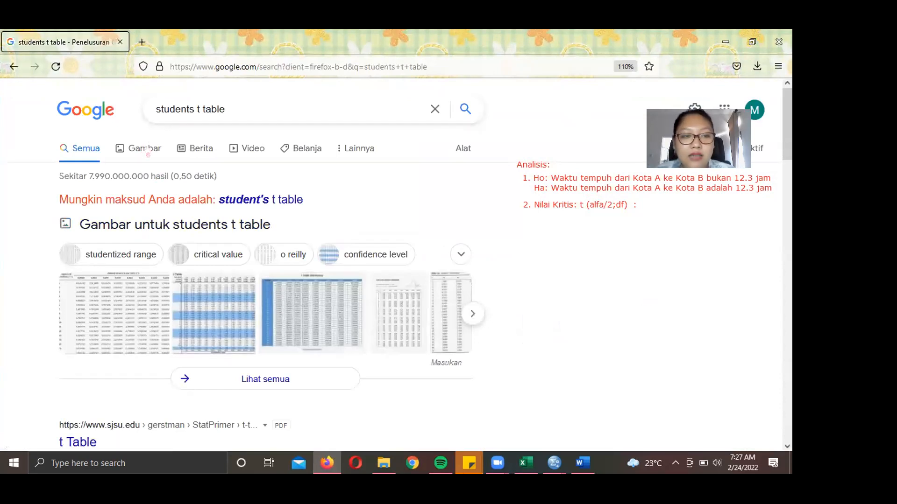
pyautogui.click(147, 149)
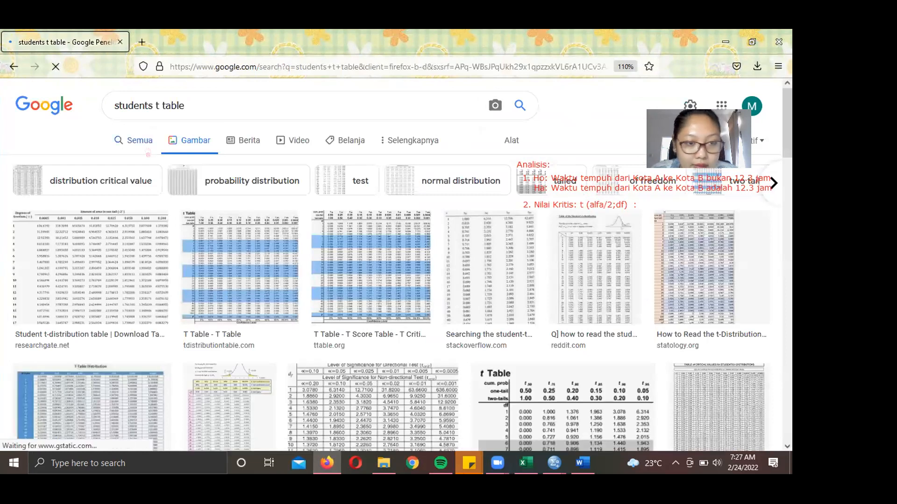
pyautogui.click(123, 258)
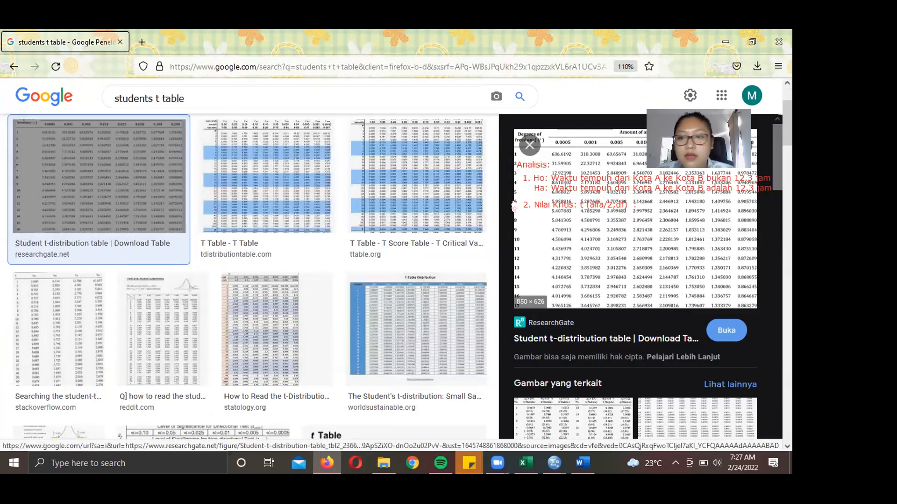
# - Open the ResearchGate Student t-distribution table page and scroll to the table
pyautogui.doubleClick(589, 243)
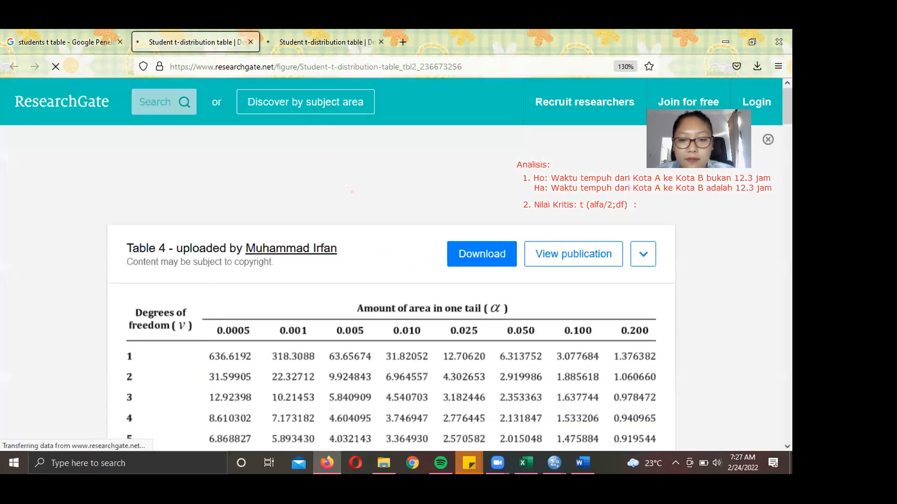
pyautogui.scroll(-3, 351, 191)
pyautogui.scroll(-3, 352, 191)
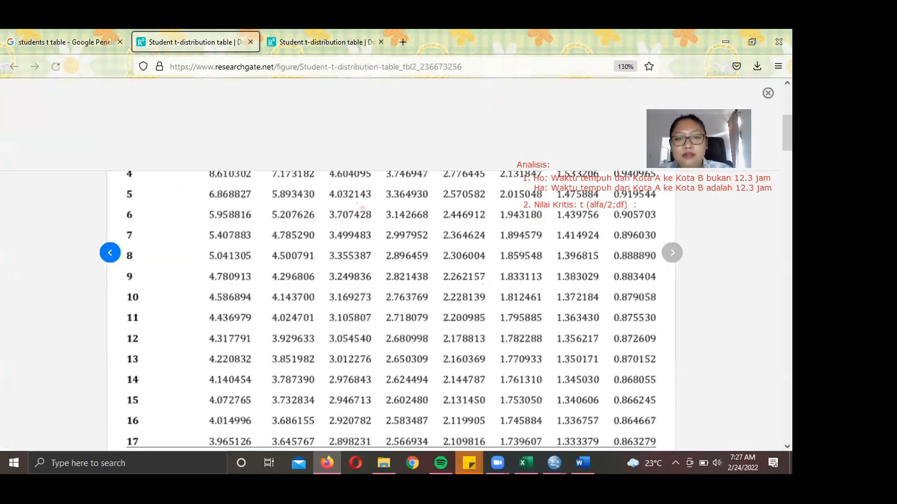
pyautogui.scroll(4, 362, 207)
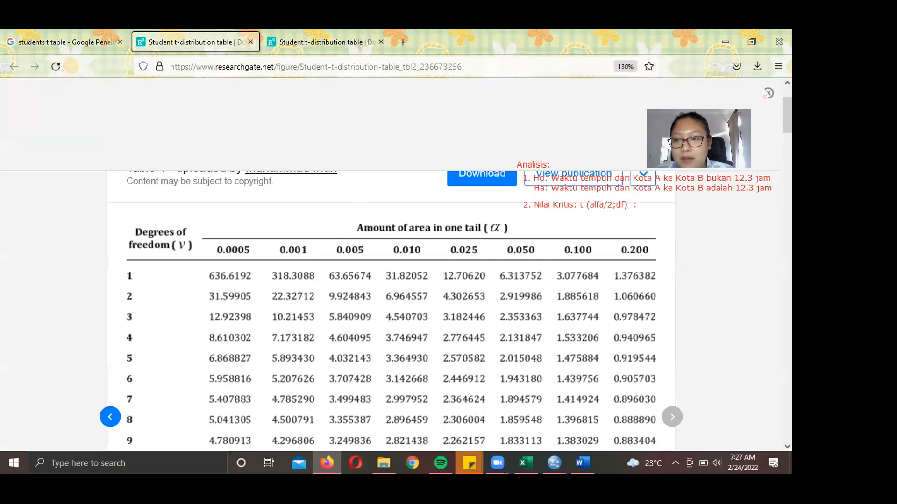
pyautogui.scroll(-3, 407, 288)
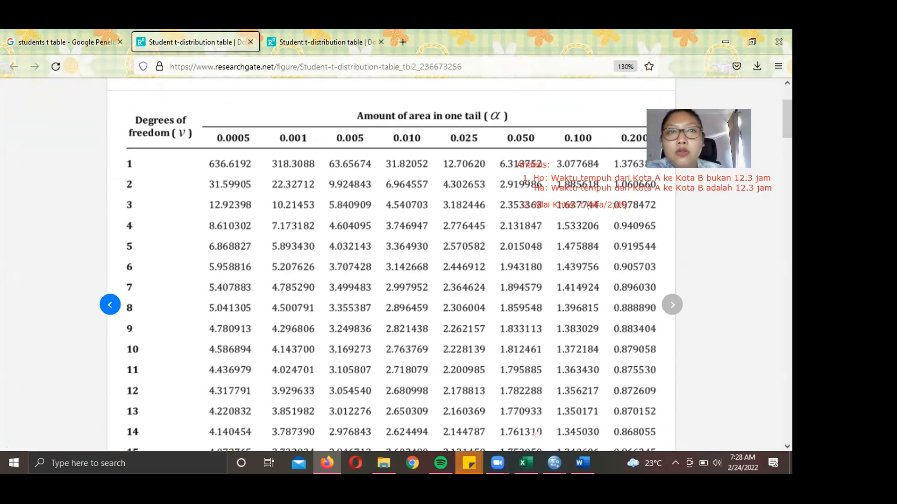
# - Mark the 0.050 column header and column and circle the Degrees of freedom heading in red
pyautogui.moveTo(551, 121)
pyautogui.mouseDown()
pyautogui.moveTo(546, 140)
pyautogui.moveTo(508, 146)
pyautogui.moveTo(496, 125)
pyautogui.moveTo(508, 115)
pyautogui.mouseUp()
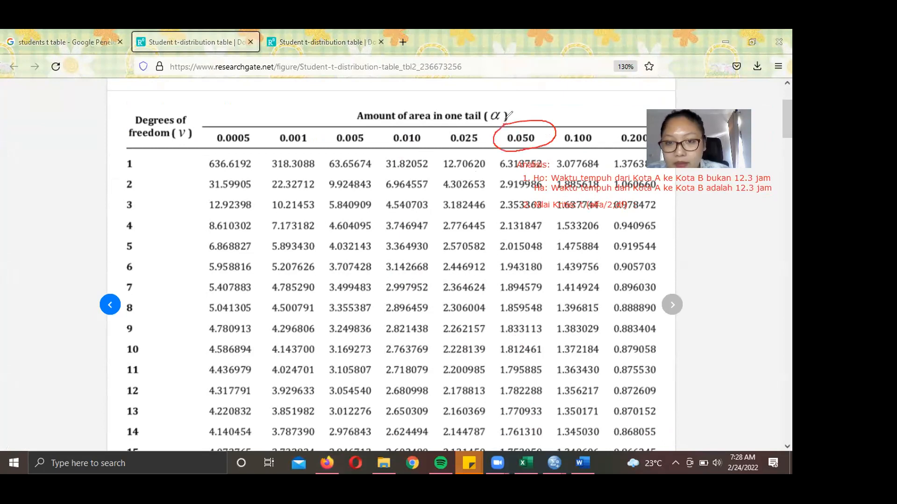
pyautogui.moveTo(502, 150)
pyautogui.mouseDown()
pyautogui.moveTo(488, 201)
pyautogui.moveTo(495, 241)
pyautogui.mouseUp()
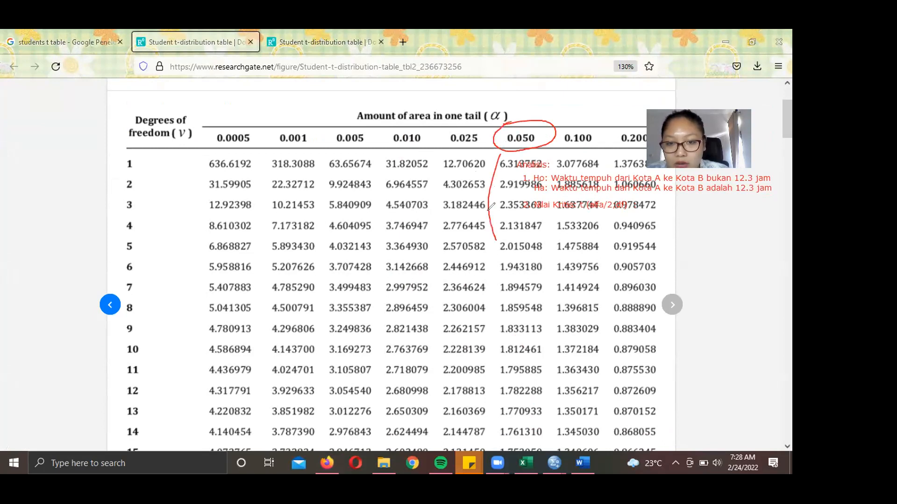
pyautogui.moveTo(549, 217); pyautogui.dragTo(552, 269)
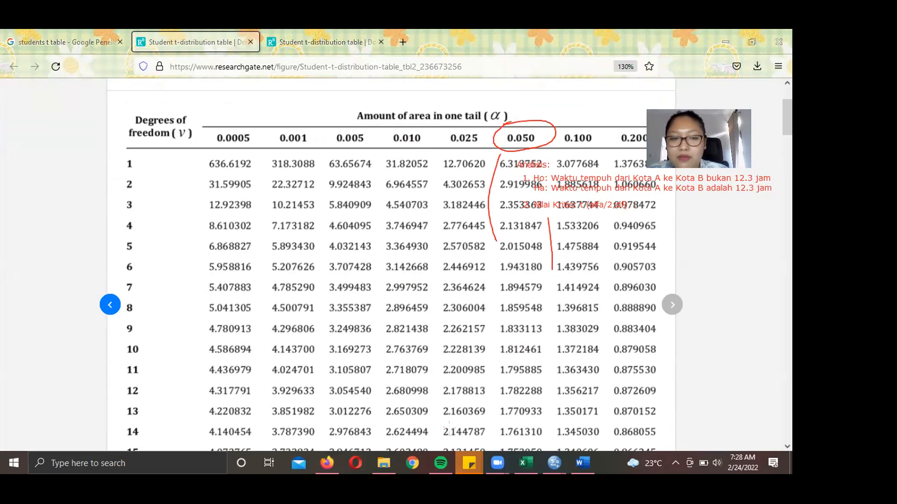
pyautogui.moveTo(161, 109)
pyautogui.mouseDown()
pyautogui.moveTo(181, 113)
pyautogui.moveTo(195, 138)
pyautogui.moveTo(147, 152)
pyautogui.moveTo(118, 125)
pyautogui.moveTo(140, 108)
pyautogui.mouseUp()
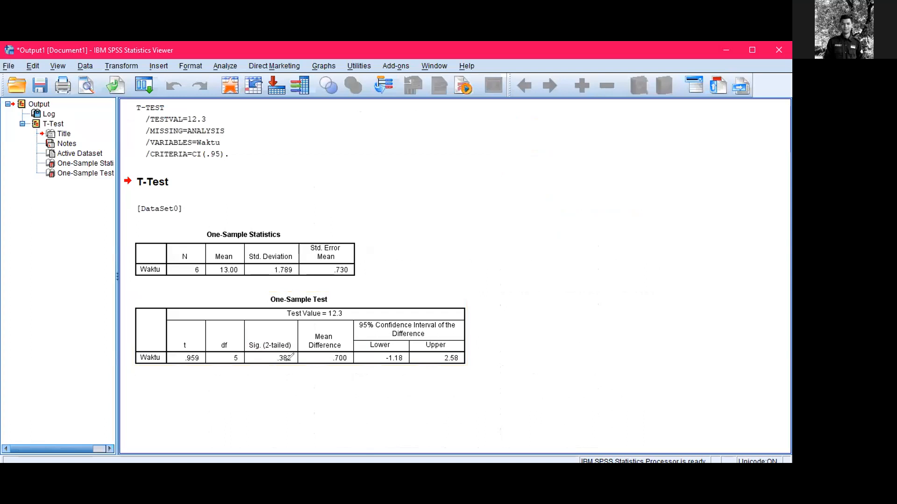
# - Circle df = 5 in the One-Sample Test output, clear the mark, and return to Firefox
pyautogui.moveTo(208, 342); pyautogui.dragTo(222, 340)
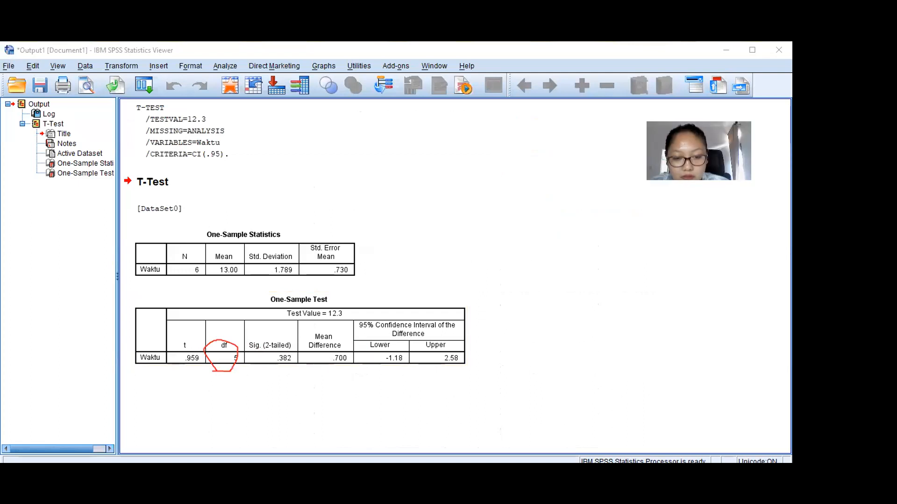
pyautogui.click(619, 59)
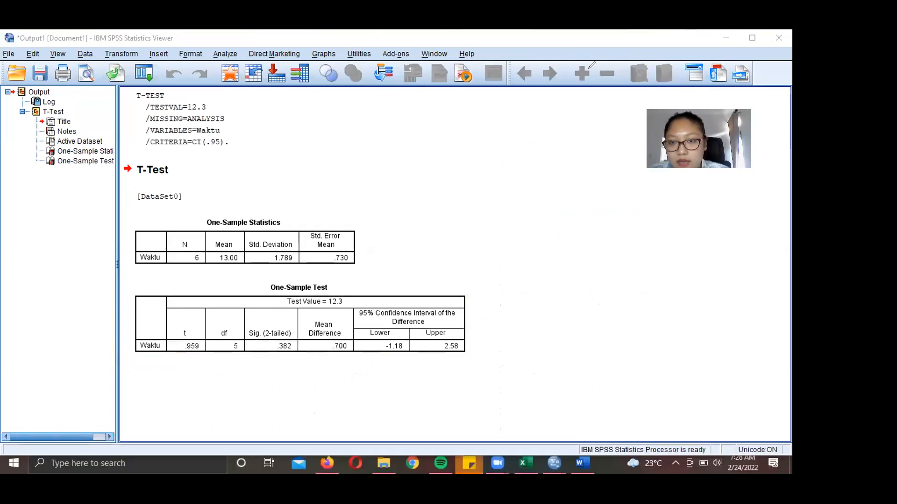
pyautogui.click(327, 463)
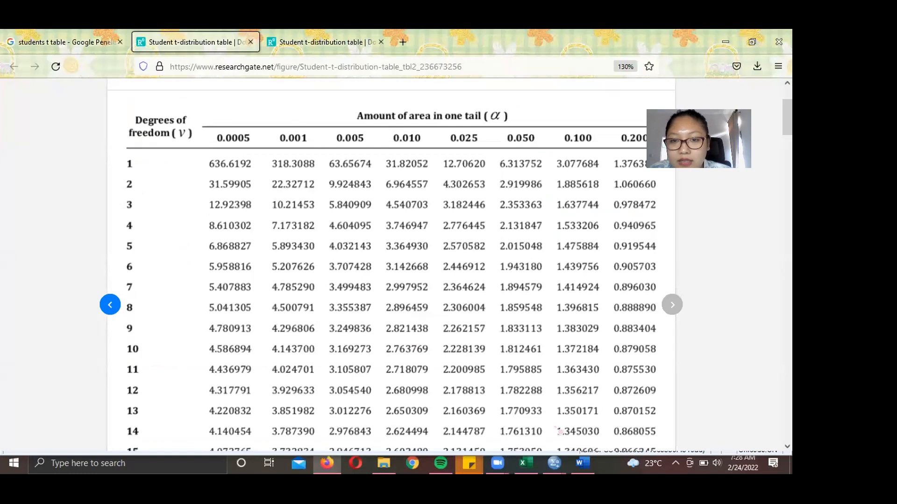
pyautogui.moveTo(496, 150); pyautogui.dragTo(504, 130)
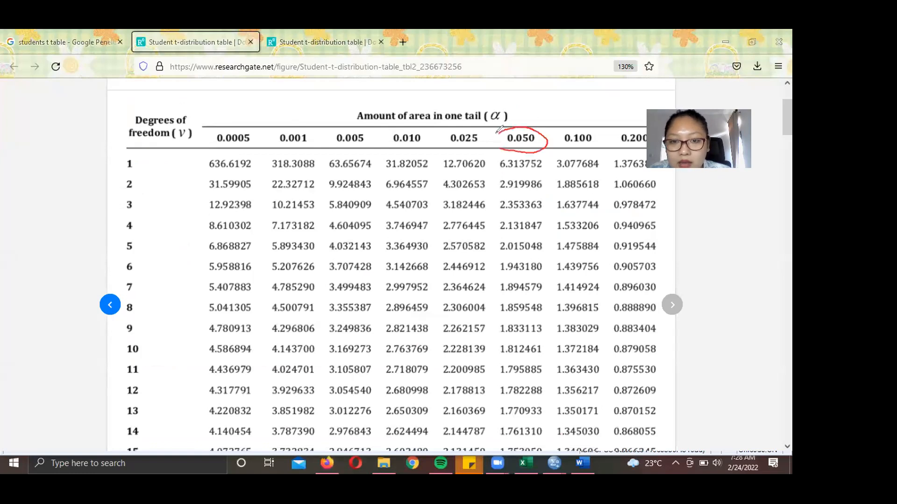
pyautogui.moveTo(143, 242)
pyautogui.mouseDown()
pyautogui.moveTo(126, 237)
pyautogui.moveTo(112, 247)
pyautogui.moveTo(122, 257)
pyautogui.moveTo(147, 239)
pyautogui.moveTo(491, 256)
pyautogui.moveTo(478, 257)
pyautogui.mouseUp()
pyautogui.moveTo(494, 160)
pyautogui.mouseDown()
pyautogui.moveTo(494, 237)
pyautogui.moveTo(499, 223)
pyautogui.moveTo(489, 224)
pyautogui.moveTo(501, 255)
pyautogui.moveTo(555, 249)
pyautogui.moveTo(544, 232)
pyautogui.moveTo(494, 230)
pyautogui.moveTo(492, 256)
pyautogui.mouseUp()
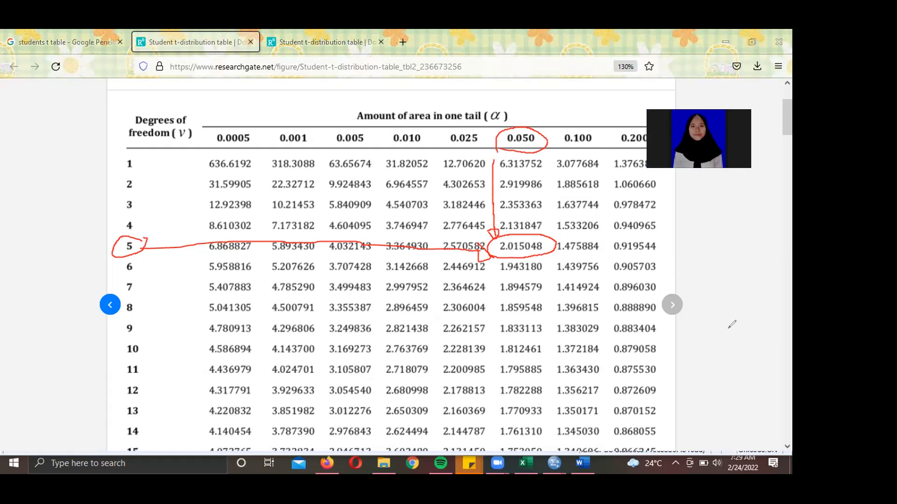
pyautogui.rightClick(624, 150)
pyautogui.press('Escape')
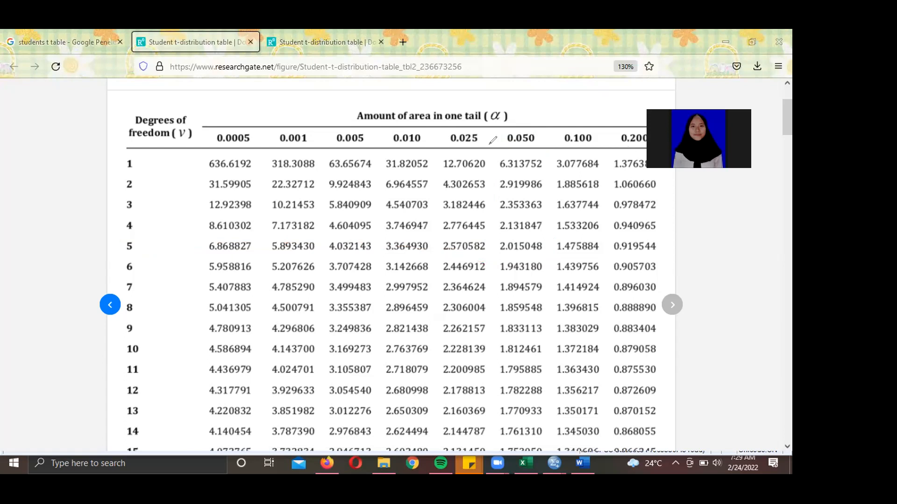
# - Mark the 0.025 column and df 5 row meeting at 2.570582, then type 'ANALISIS: 1. Ho' in Word
pyautogui.moveTo(445, 145)
pyautogui.mouseDown()
pyautogui.moveTo(494, 145)
pyautogui.moveTo(478, 125)
pyautogui.moveTo(438, 125)
pyautogui.moveTo(451, 142)
pyautogui.mouseUp()
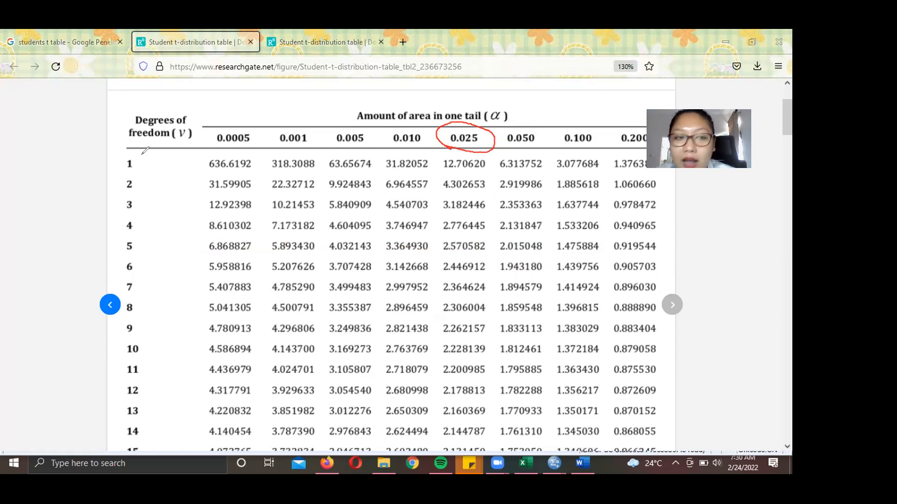
pyautogui.moveTo(135, 235)
pyautogui.mouseDown()
pyautogui.moveTo(124, 237)
pyautogui.moveTo(136, 256)
pyautogui.moveTo(147, 237)
pyautogui.moveTo(430, 249)
pyautogui.moveTo(425, 253)
pyautogui.mouseUp()
pyautogui.moveTo(441, 154)
pyautogui.mouseDown()
pyautogui.moveTo(437, 242)
pyautogui.moveTo(443, 233)
pyautogui.moveTo(495, 254)
pyautogui.moveTo(483, 235)
pyautogui.moveTo(446, 240)
pyautogui.moveTo(440, 252)
pyautogui.mouseUp()
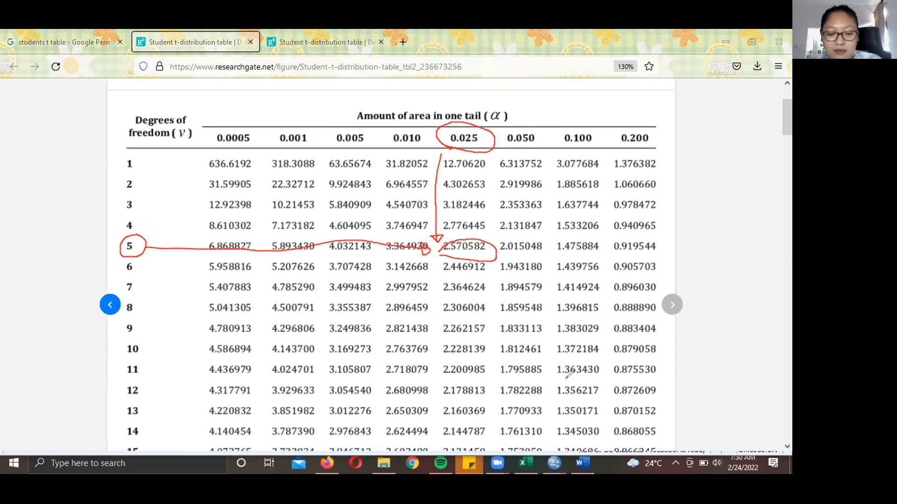
pyautogui.write('ANALISIS: ')
pyautogui.write('1. Ho:')
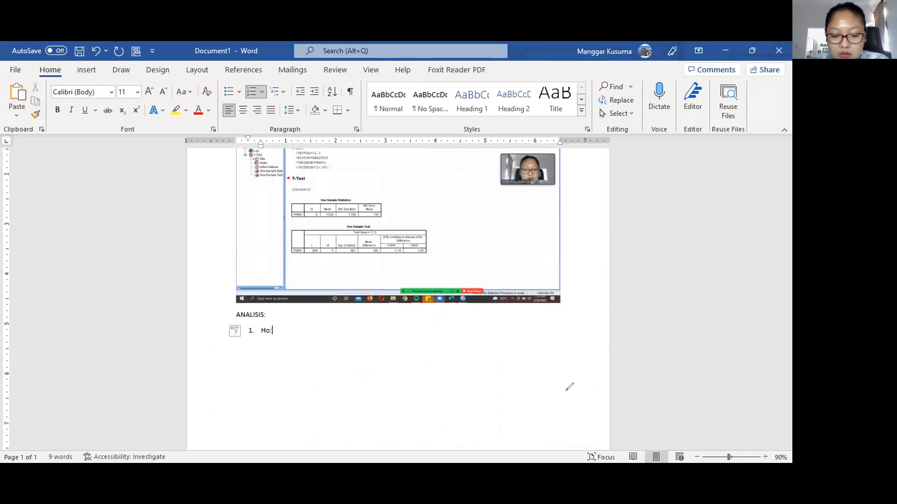
# - Add an unnumbered line 'Ha: Waktu tempuh Kota A ke Kota B adalah 12.3 jam' under Ho
pyautogui.press('Return')
pyautogui.press('BackSpace')
pyautogui.write('H')
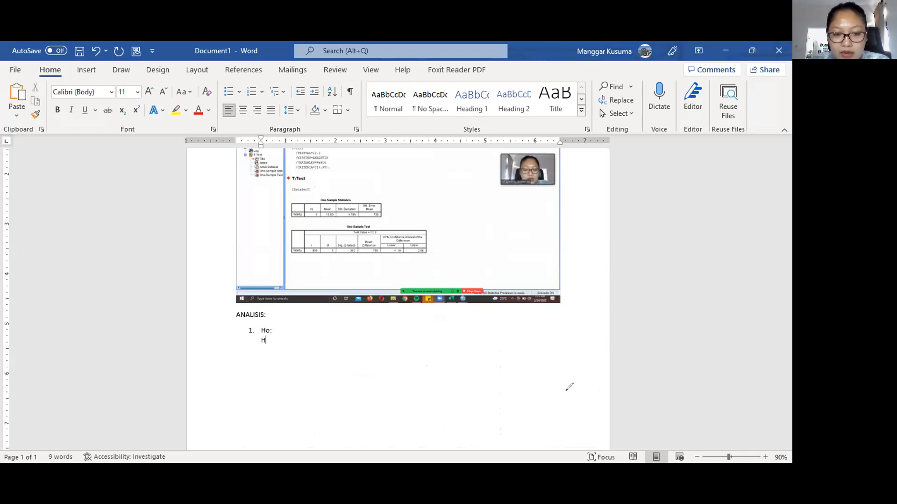
pyautogui.write('a: Wa')
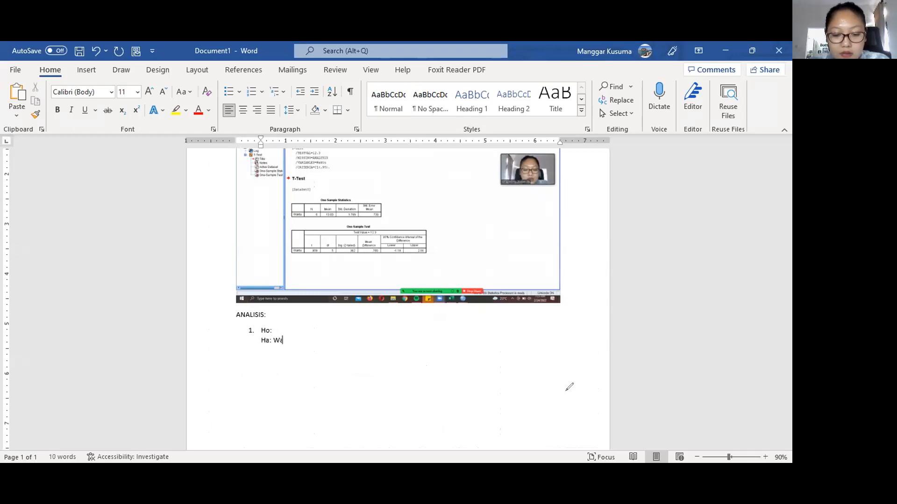
pyautogui.write('ktu tempuh ')
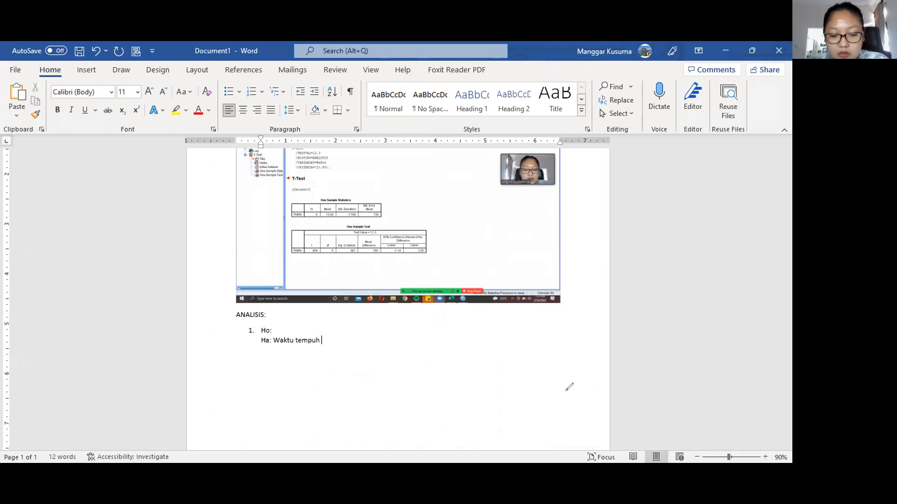
pyautogui.write('Kota A ')
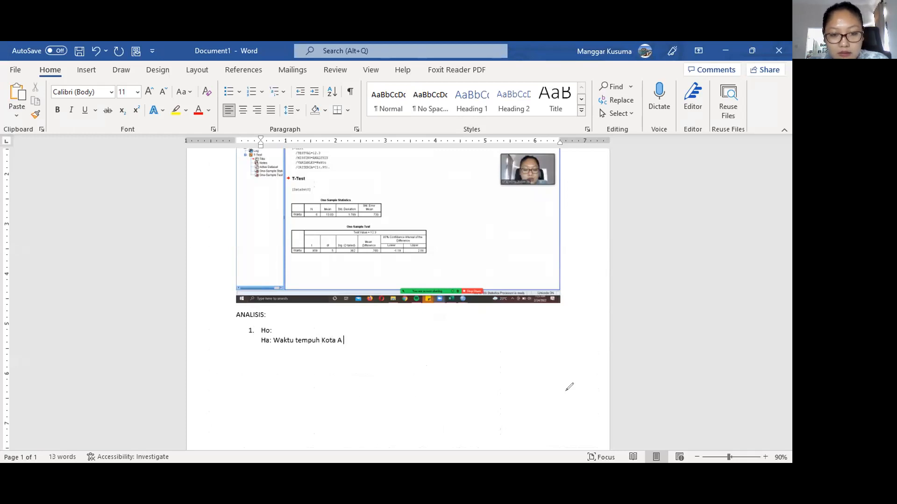
pyautogui.write('ke Kota B adala')
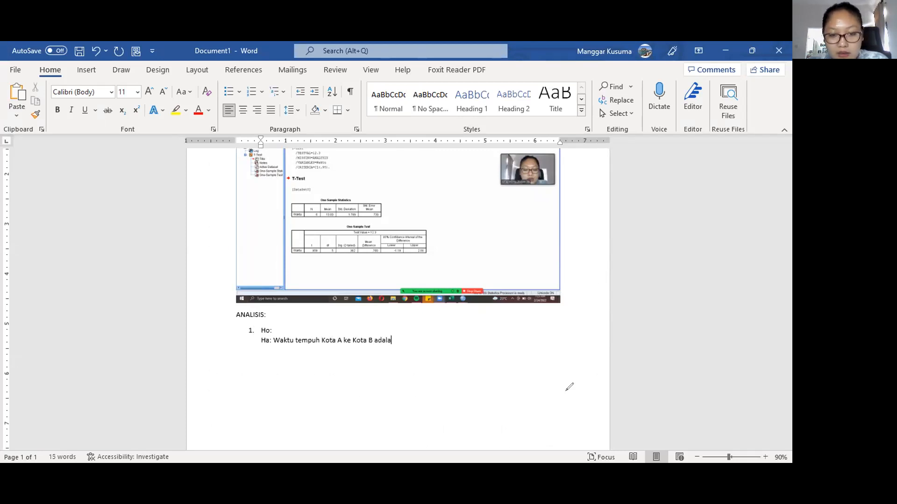
pyautogui.write('h 12.3 jam')
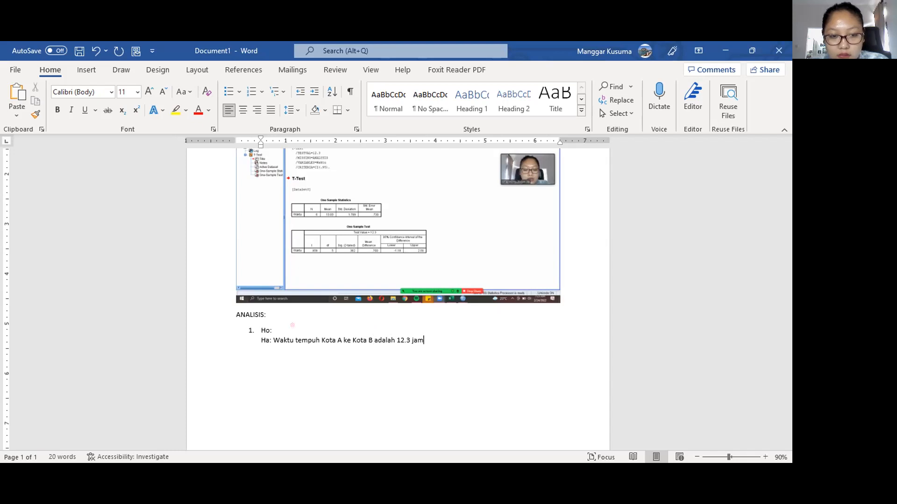
# - Complete Ho as 'Waktu tempuh Kota A ke Kota B bukan 12.3 jam' and add a new line after Ha
pyautogui.click(281, 325)
pyautogui.write('Waktu tempuh k')
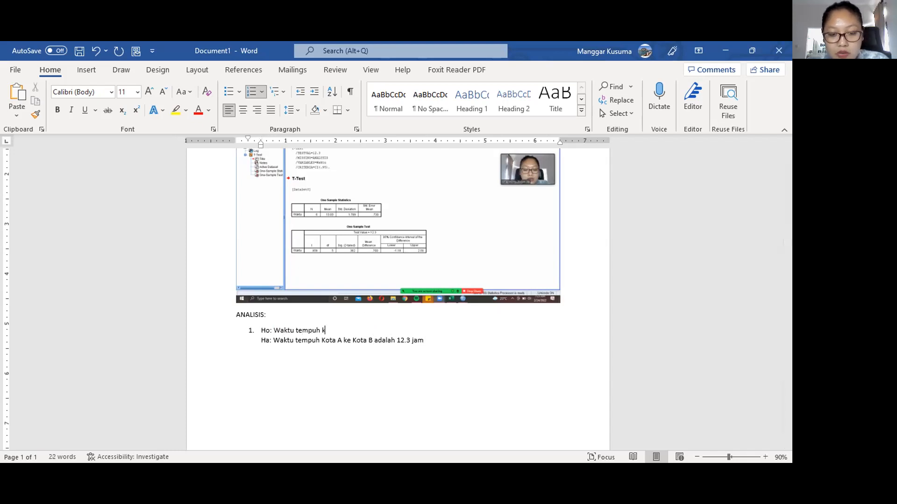
pyautogui.press('BackSpace')
pyautogui.write('Kota A ke K')
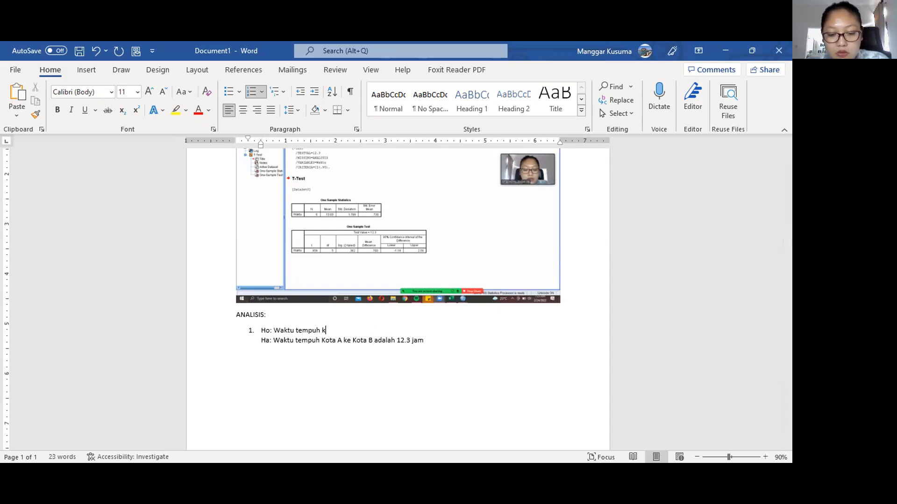
pyautogui.write('ota')
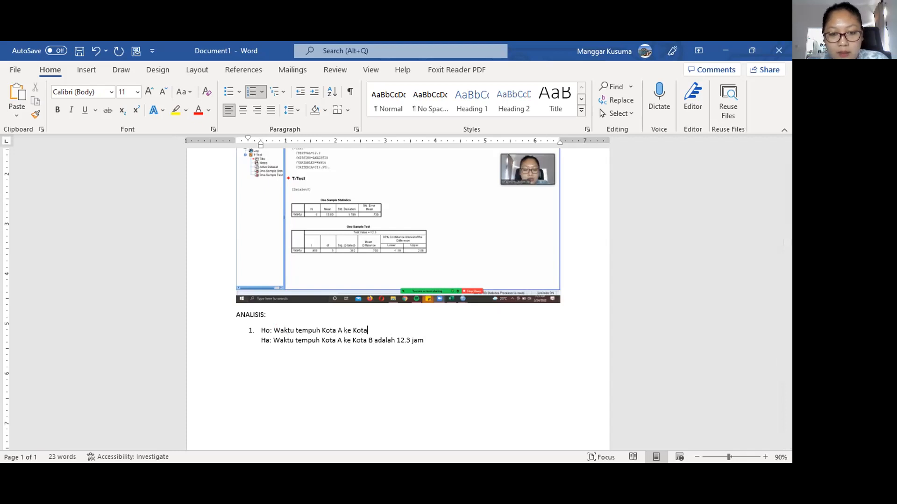
pyautogui.write(' B tida')
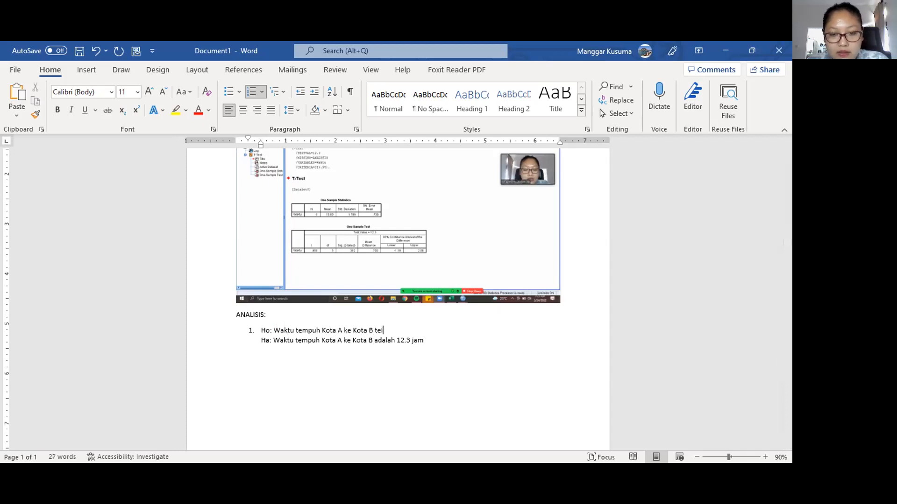
pyautogui.press('BackSpace')
pyautogui.press('BackSpace')
pyautogui.press('BackSpace')
pyautogui.press('BackSpace')
pyautogui.write('bukan ')
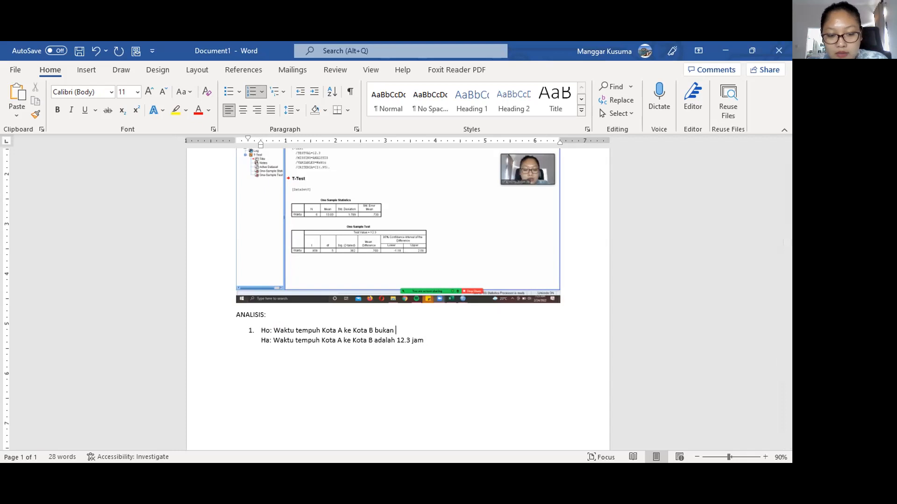
pyautogui.write('12.3 jam')
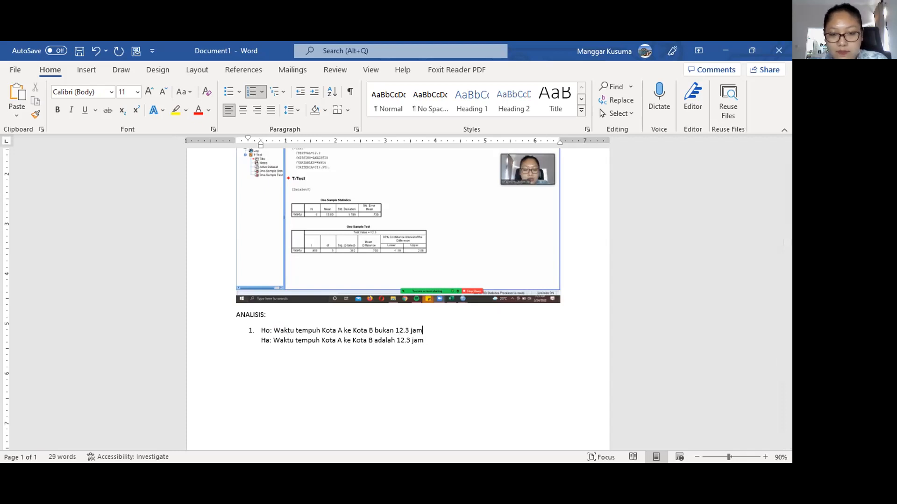
pyautogui.click(466, 343)
pyautogui.press('Return')
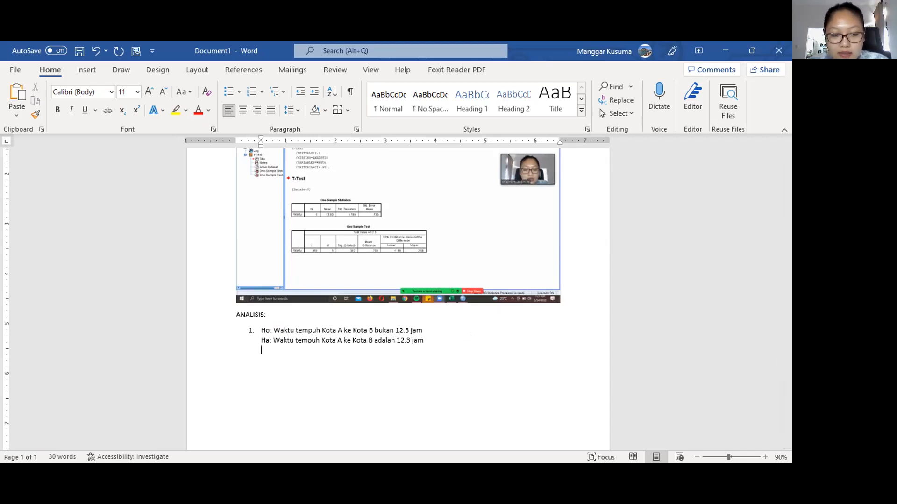
# - Write item 2 '2. Nilai Kritis: T kritis= 2,57' and start numbered item 3
pyautogui.write('2. Nila')
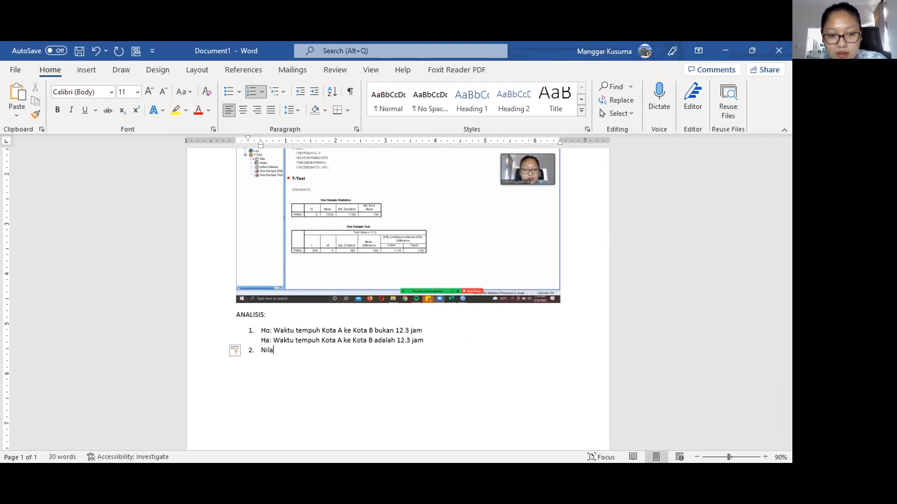
pyautogui.write('i Kritis: T kritis= 2,5')
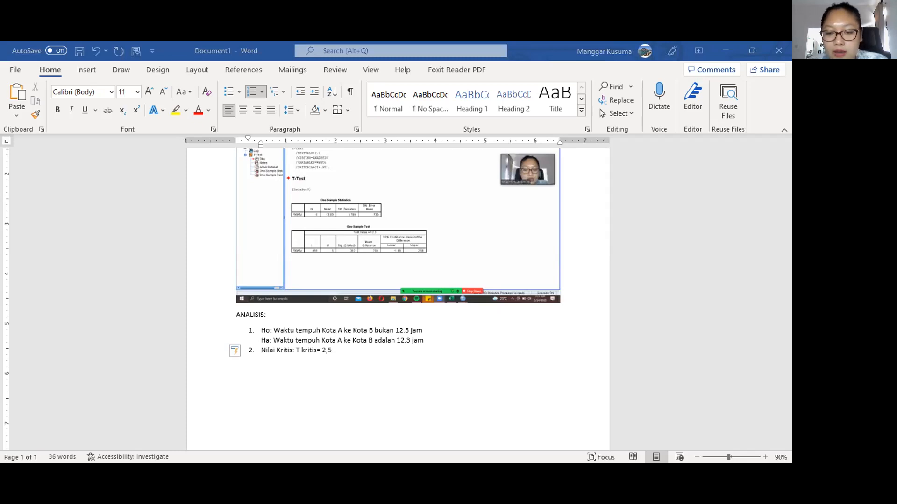
pyautogui.write('7')
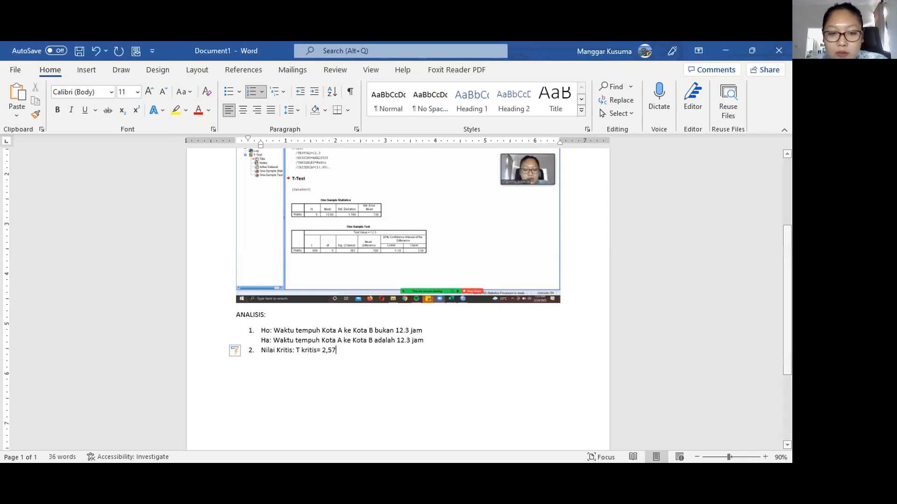
pyautogui.press('Return')
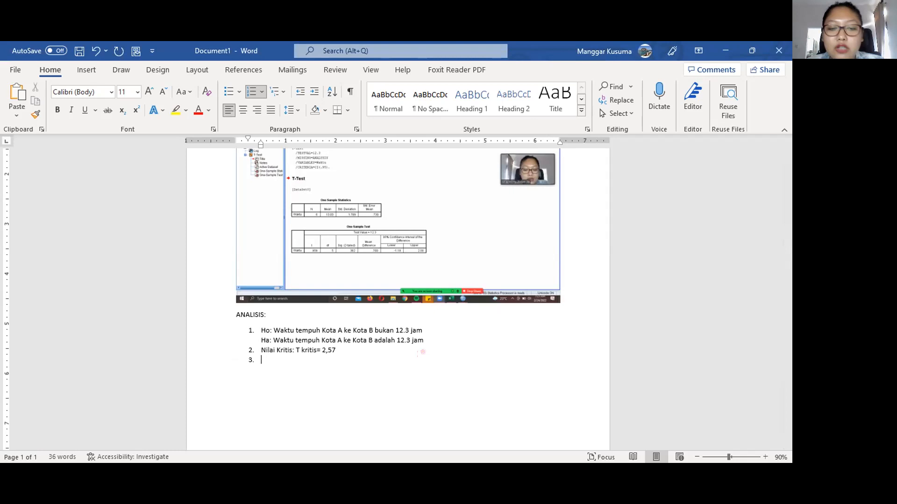
# - Write item 3 'Nilai Hitung: T hitung = 0,949'
pyautogui.write('Nilai h')
pyautogui.press('BackSpace')
pyautogui.write('Hitung:')
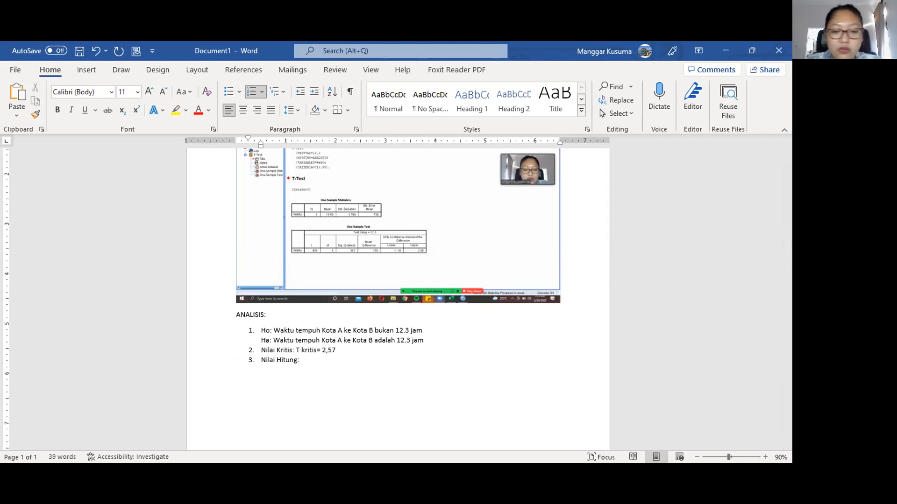
pyautogui.write(' T hitung =')
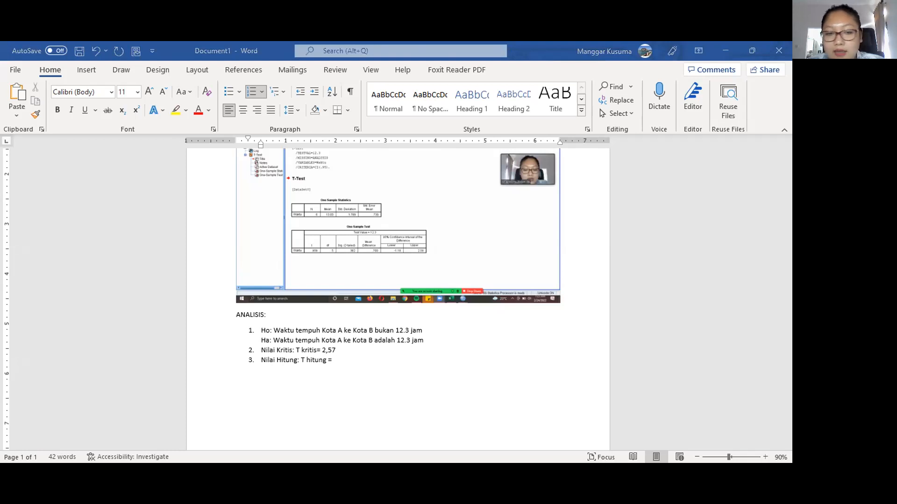
pyautogui.moveTo(189, 333)
pyautogui.mouseDown()
pyautogui.moveTo(167, 373)
pyautogui.moveTo(199, 369)
pyautogui.moveTo(204, 346)
pyautogui.moveTo(189, 335)
pyautogui.mouseUp()
pyautogui.moveTo(193, 376)
pyautogui.mouseDown()
pyautogui.moveTo(256, 419)
pyautogui.moveTo(228, 422)
pyautogui.moveTo(240, 409)
pyautogui.mouseUp()
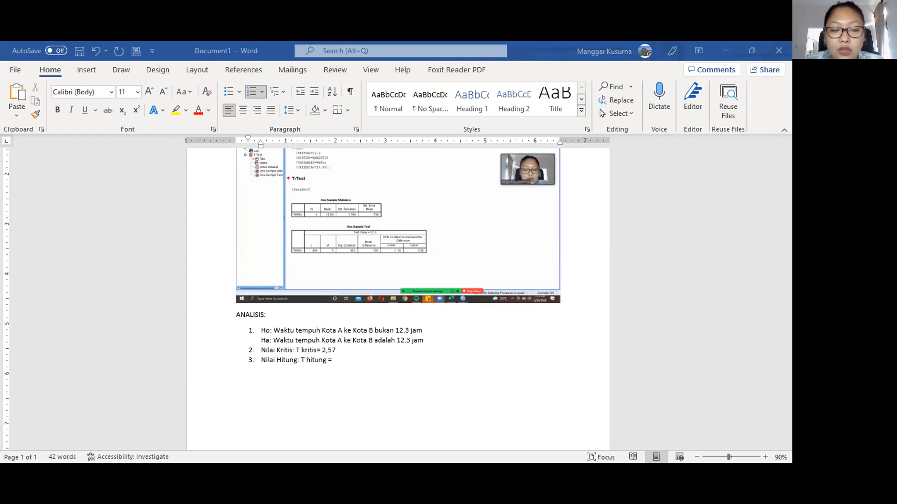
pyautogui.write('0,949')
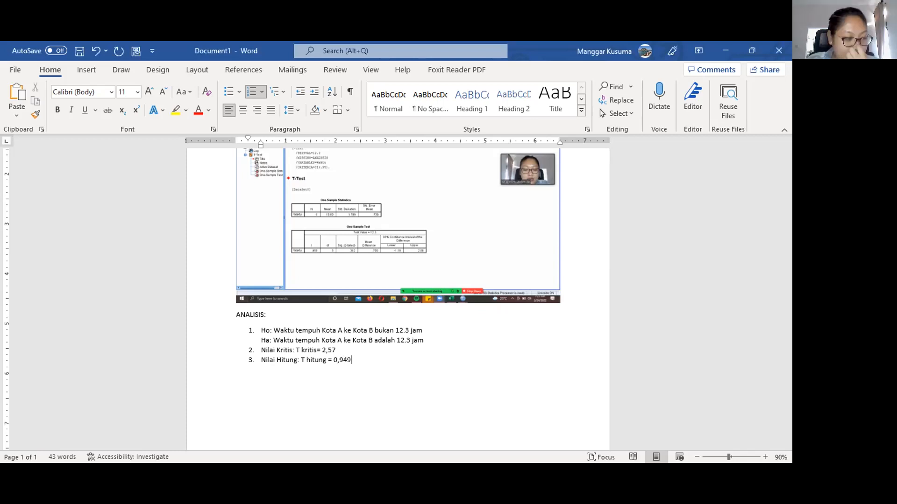
# - Change the critical value to '+- 2,57' and start numbered item 4
pyautogui.click(321, 350)
pyautogui.write('+')
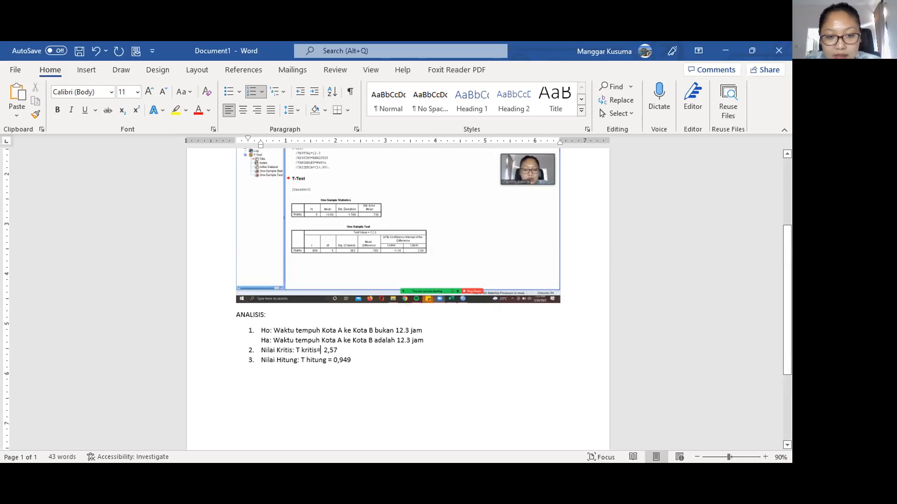
pyautogui.write('-')
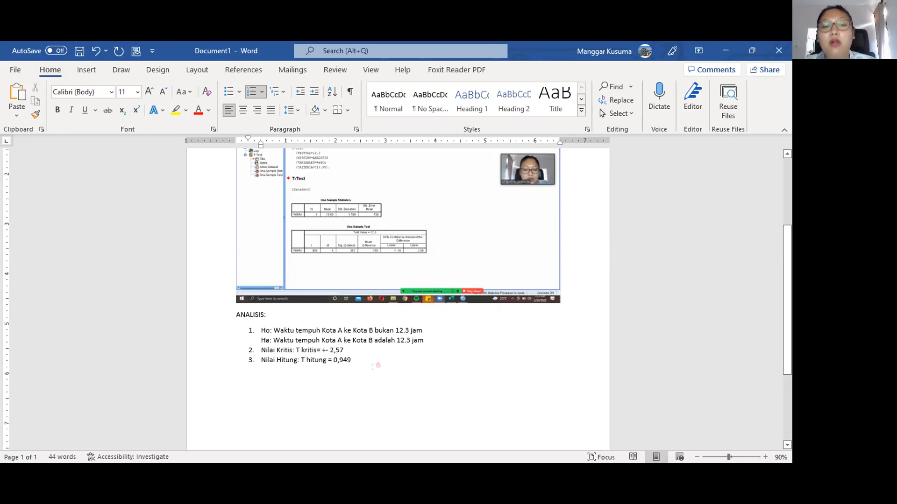
pyautogui.press('Return')
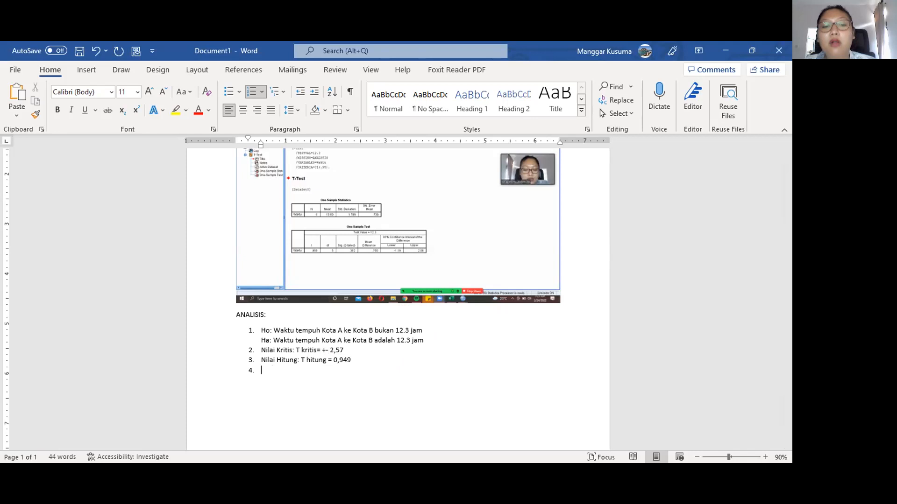
# - Zoom in and begin item 4 as 'Keputusan: T hitung = 0,949 T kritis'
pyautogui.write('Keputusan:')
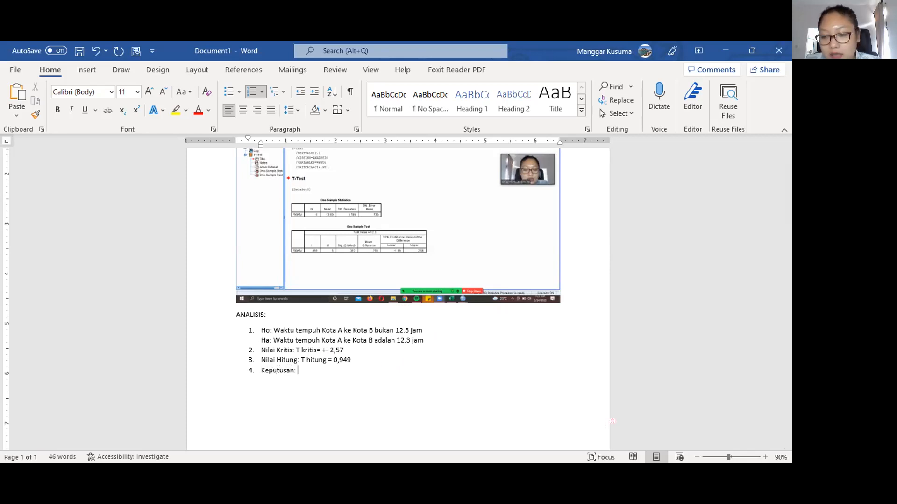
pyautogui.click(764, 458)
pyautogui.click(765, 457)
pyautogui.click(764, 457)
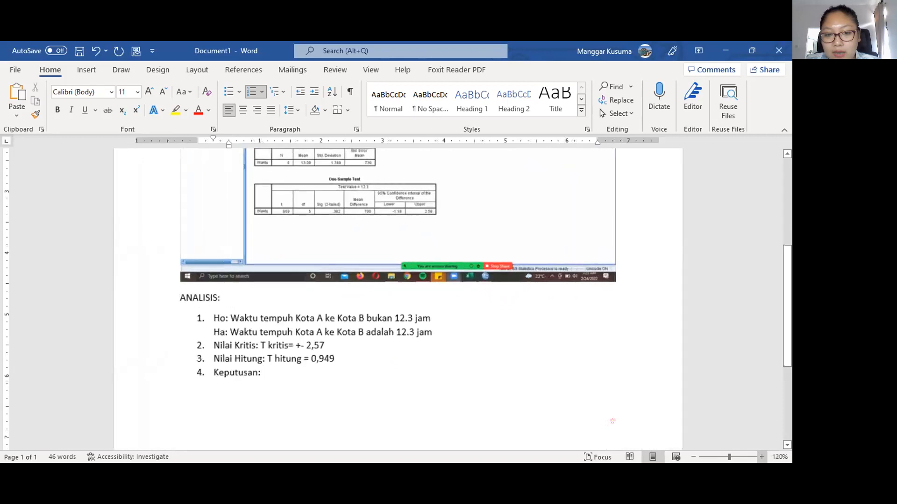
pyautogui.keyDown('ctrl'); pyautogui.scroll(1, 612, 421); pyautogui.keyUp('ctrl')
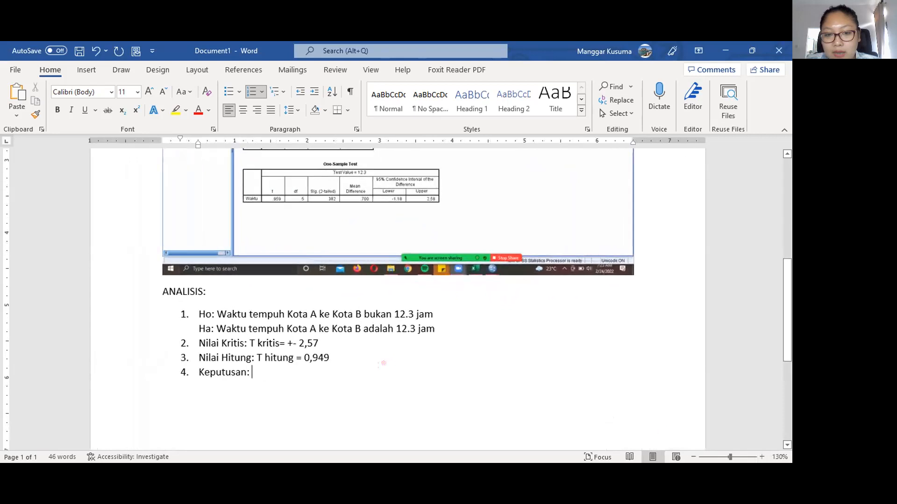
pyautogui.write('T kritis')
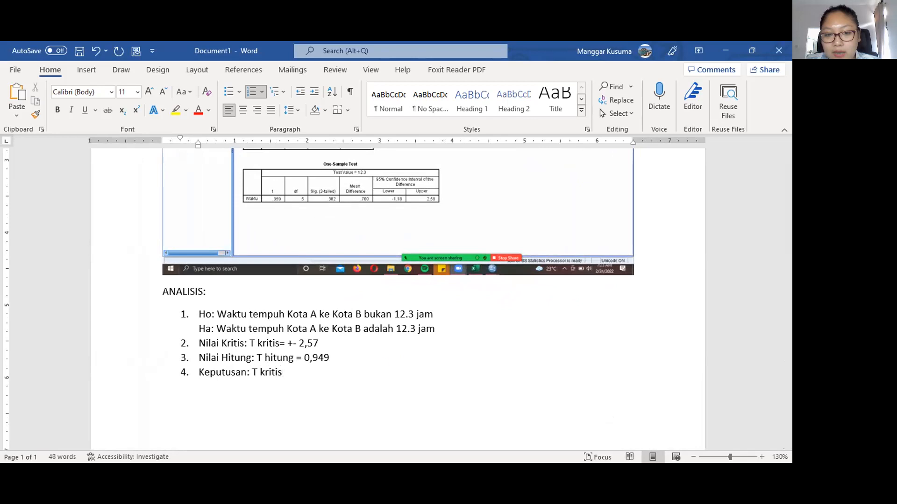
pyautogui.press('BackSpace')
pyautogui.press('BackSpace')
pyautogui.press('BackSpace')
pyautogui.press('BackSpace')
pyautogui.press('BackSpace')
pyautogui.press('BackSpace')
pyautogui.write('hitung = 0,949')
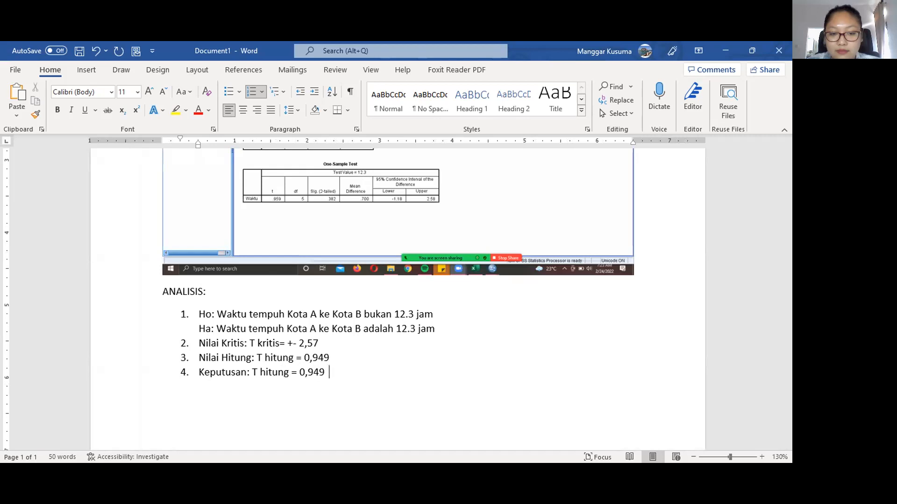
pyautogui.write('      T kri')
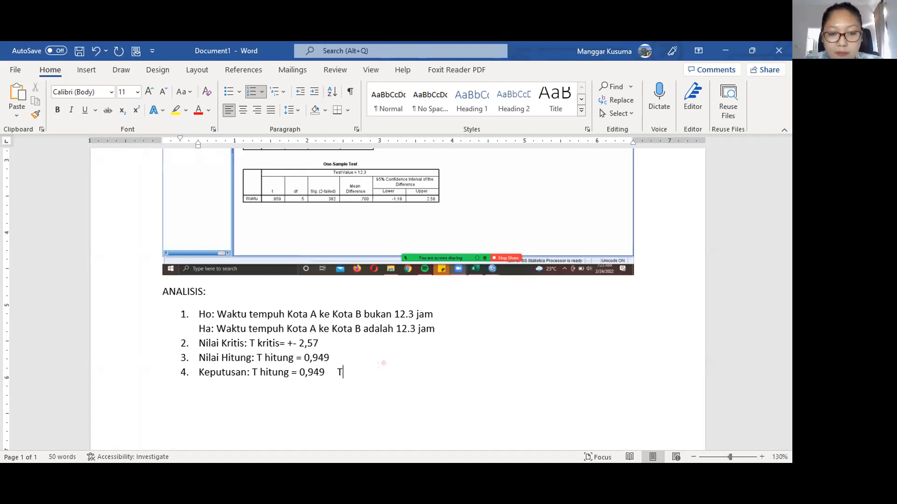
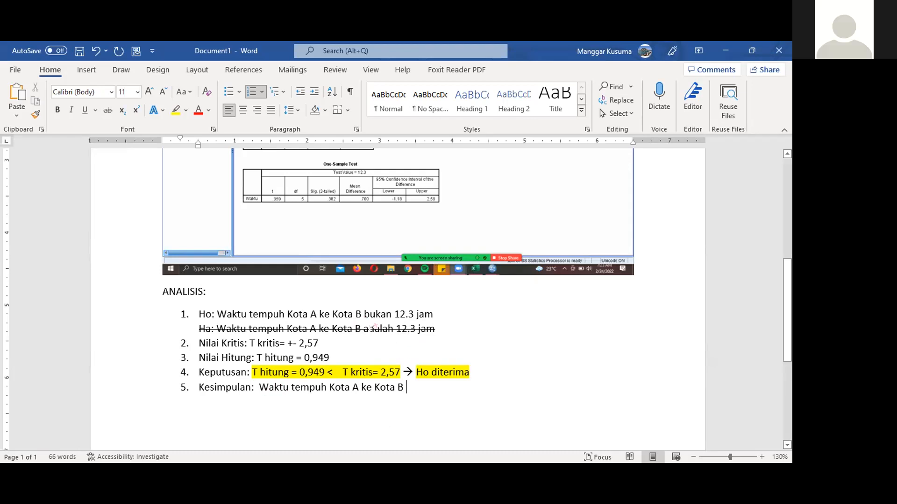
# - Remove the strikethrough from the Ha hypothesis line
pyautogui.moveTo(199, 326); pyautogui.dragTo(456, 326)
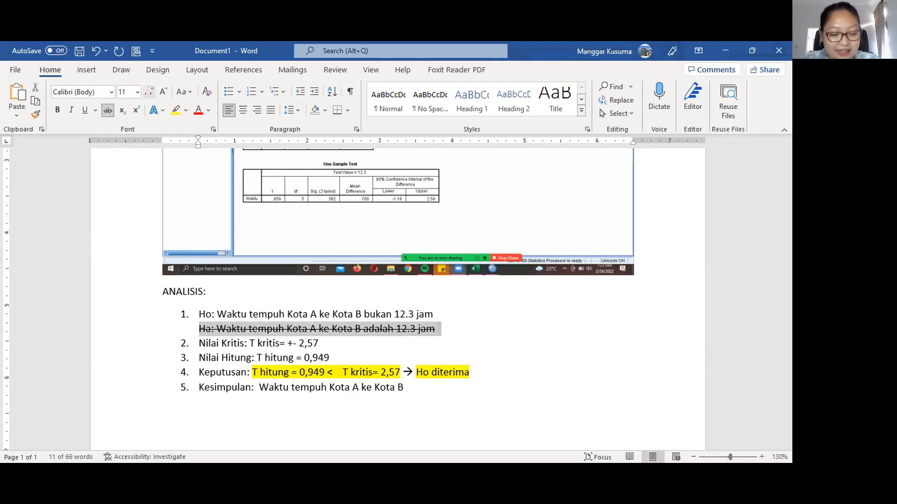
pyautogui.click(108, 110)
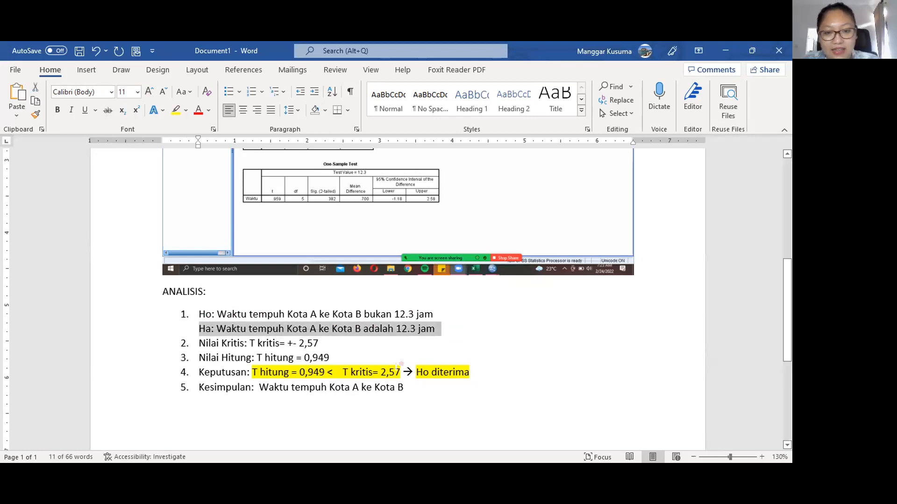
pyautogui.click(455, 407)
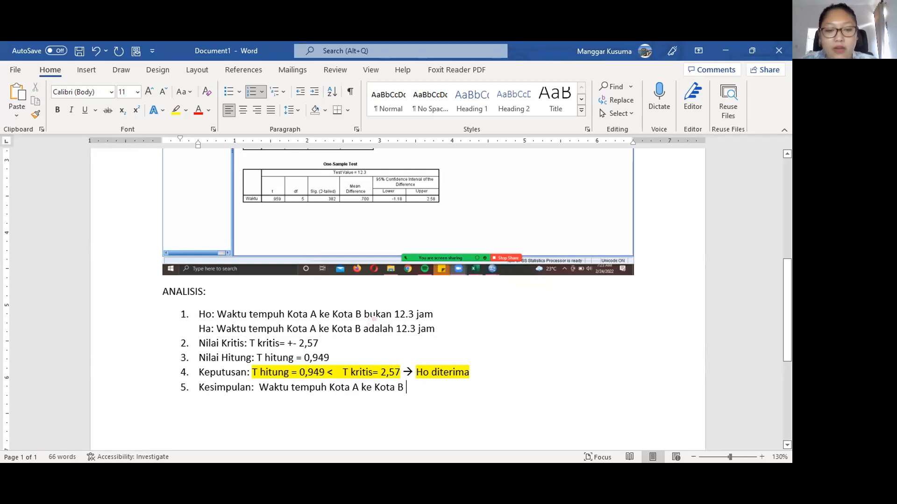
# - Swap the wording so Ha reads 'bukan 12.3 jam' and Ho reads 'adalah 12.3 jam'
pyautogui.moveTo(364, 329); pyautogui.dragTo(400, 331)
pyautogui.write('bukan')
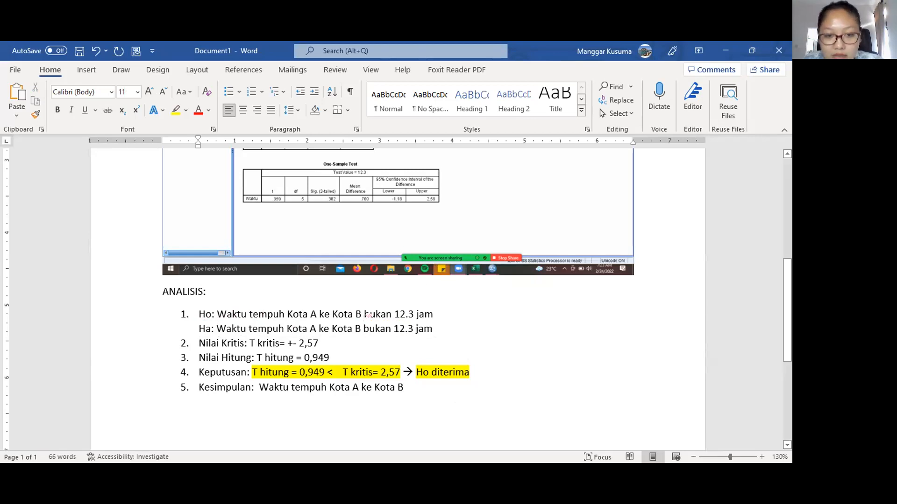
pyautogui.moveTo(364, 314); pyautogui.dragTo(396, 312)
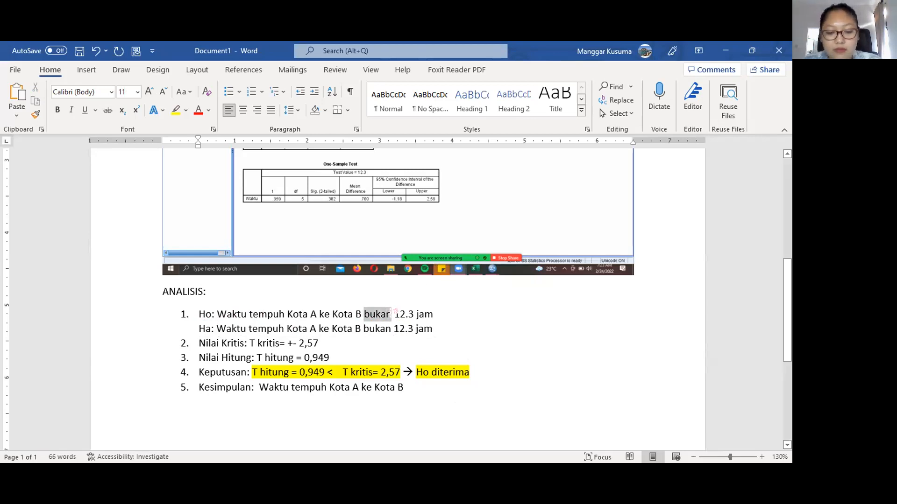
pyautogui.write('adalah')
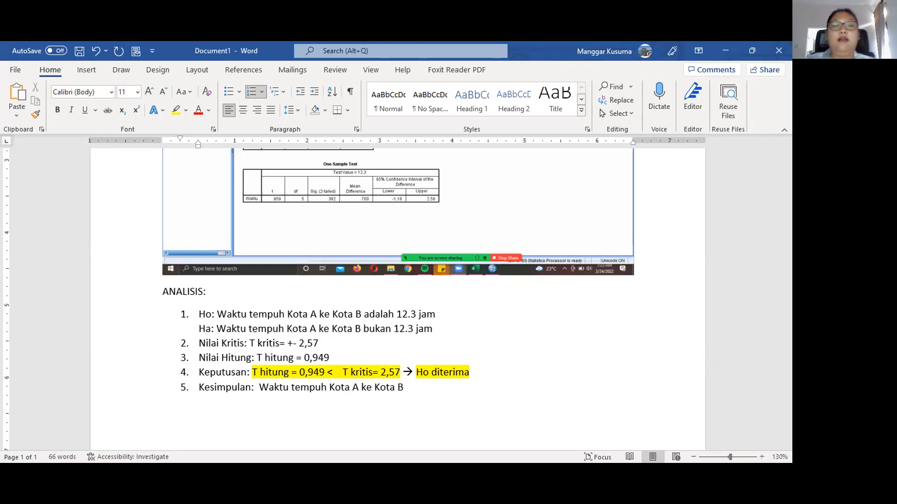
pyautogui.click(457, 383)
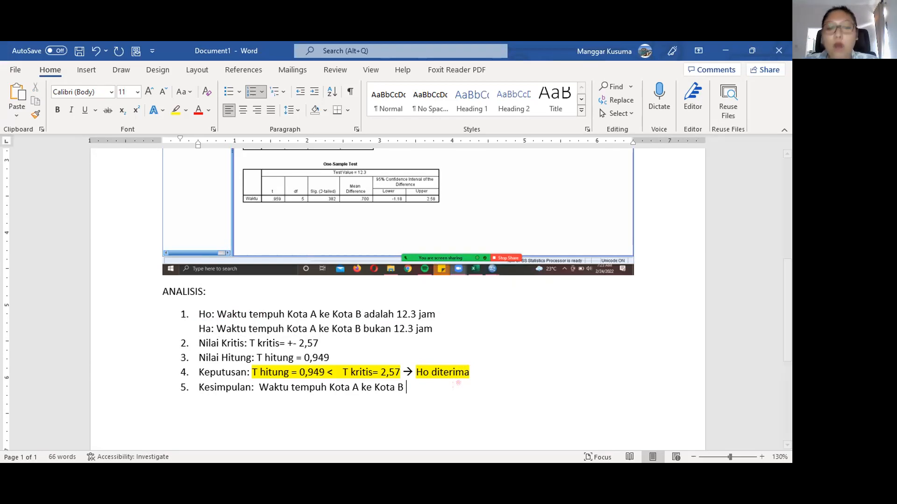
# - End the Kesimpulan line with 'adalah 12.3 jam.' and highlight the whole line yellow
pyautogui.write('adal')
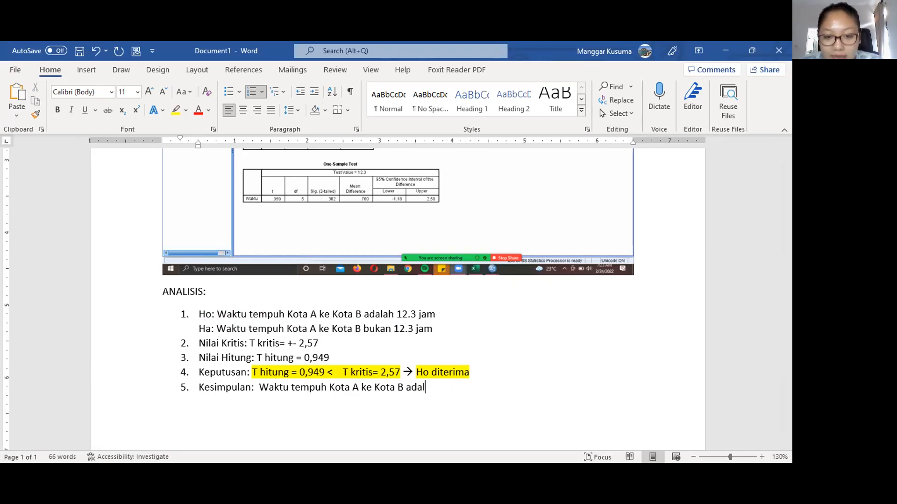
pyautogui.write('ah 12.3 ')
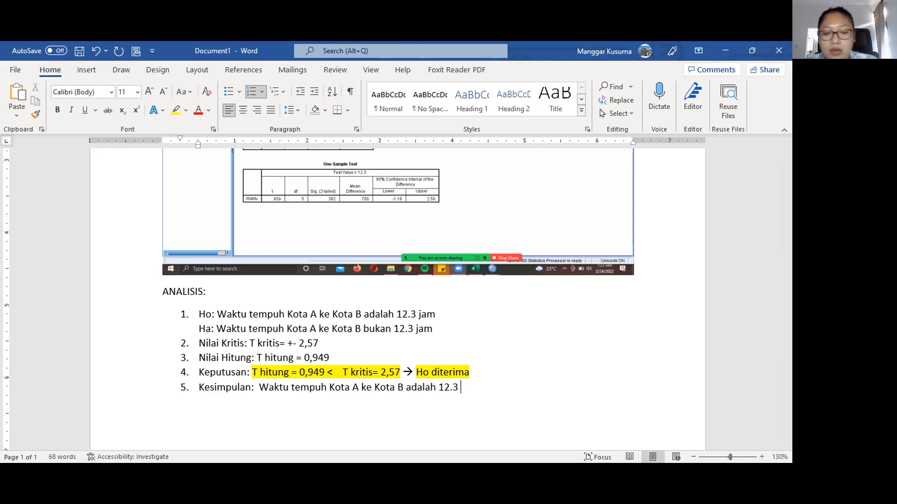
pyautogui.write('jam.')
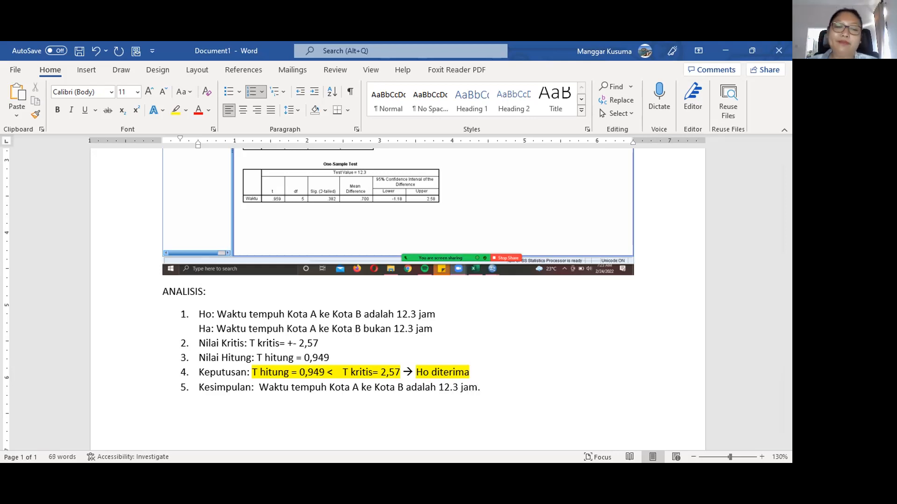
pyautogui.tripleClick(449, 392)
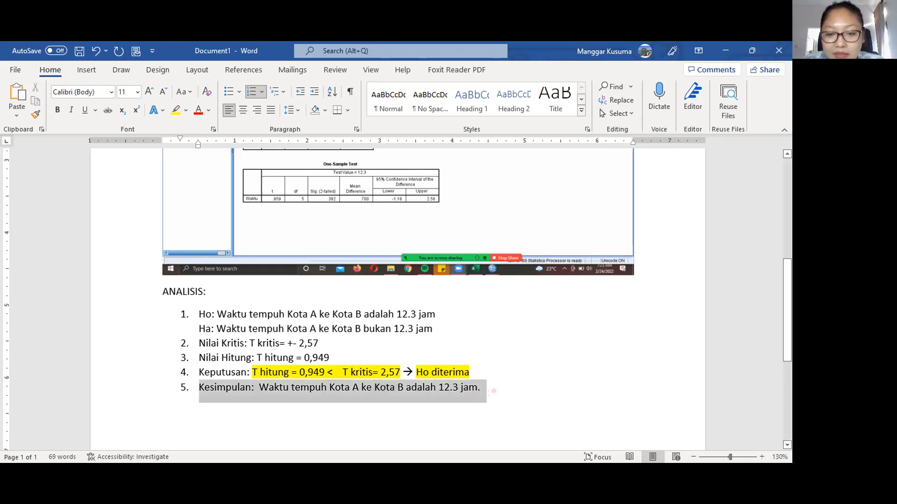
pyautogui.click(175, 111)
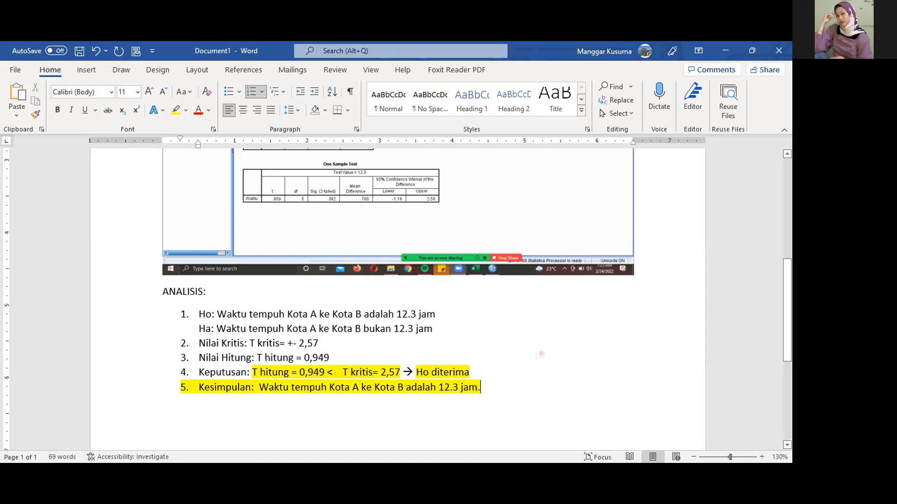
# - Change T hitung from 0,949 to 0,959 on both the Nilai Hitung and Keputusan lines
pyautogui.click(324, 358)
pyautogui.press('BackSpace')
pyautogui.write('5')
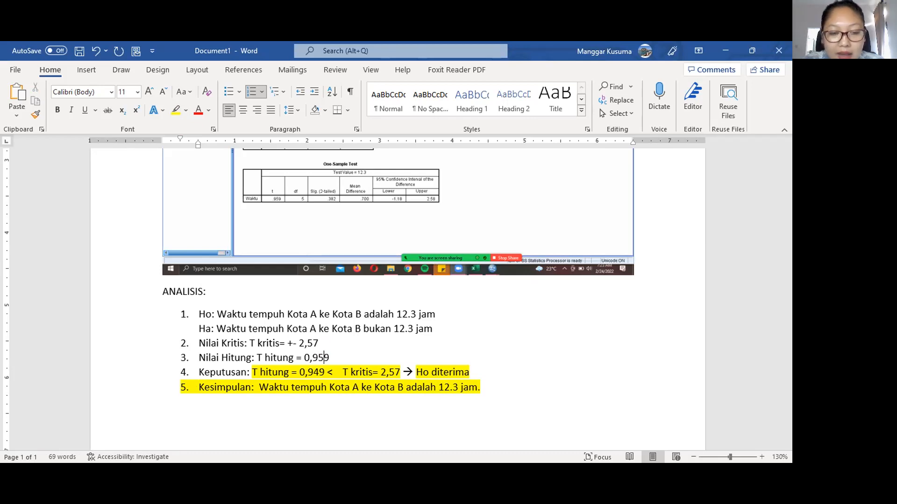
pyautogui.click(319, 372)
pyautogui.press('Delete')
pyautogui.write('5')
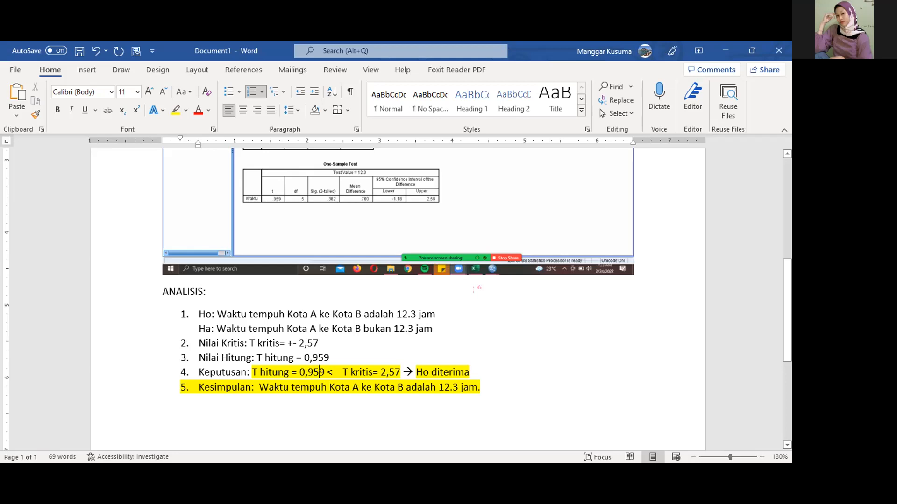
pyautogui.scroll(5, 476, 286)
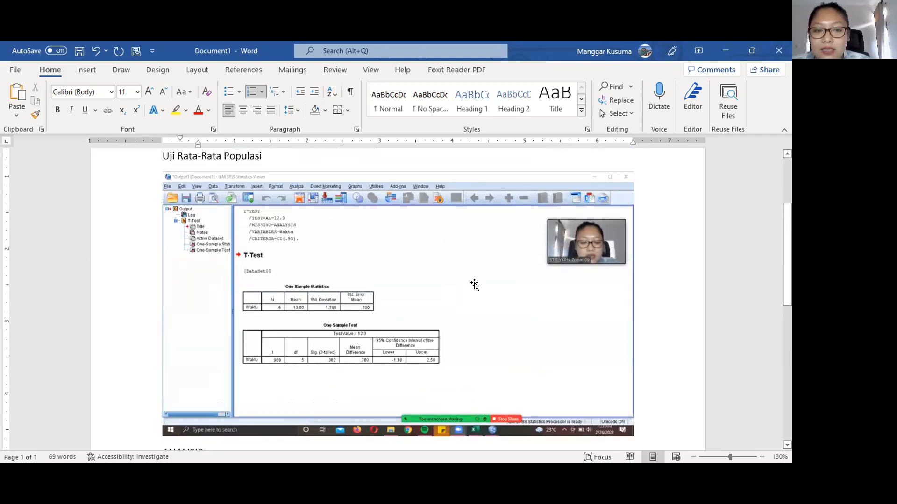
# - Scroll back down past the SPSS one-sample t-test screenshot
pyautogui.scroll(-3, 473, 248)
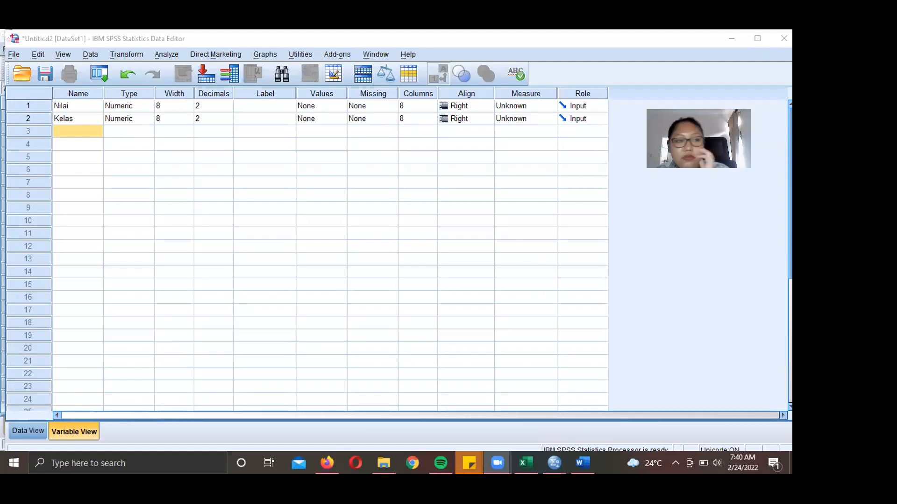
# - Open the Value Labels editor from the Values cell of the Kelas variable
pyautogui.click(14, 54)
pyautogui.moveTo(29, 69)
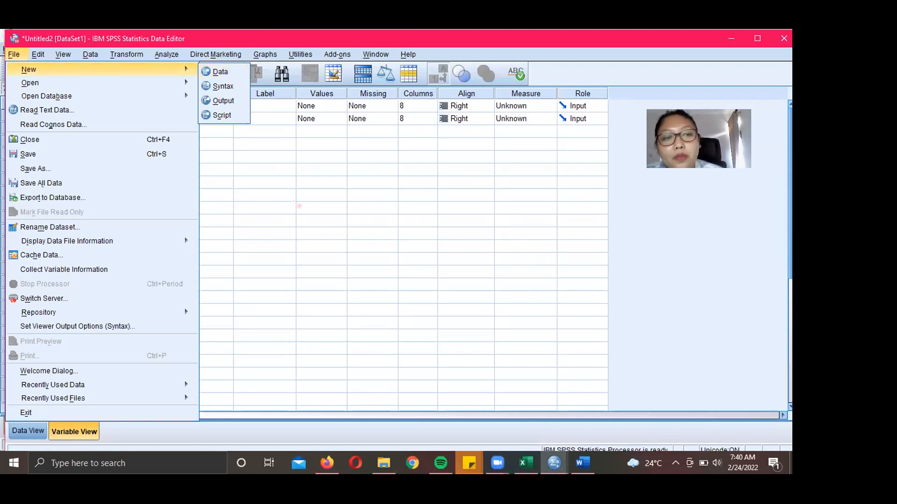
pyautogui.click(293, 200)
pyautogui.click(94, 118)
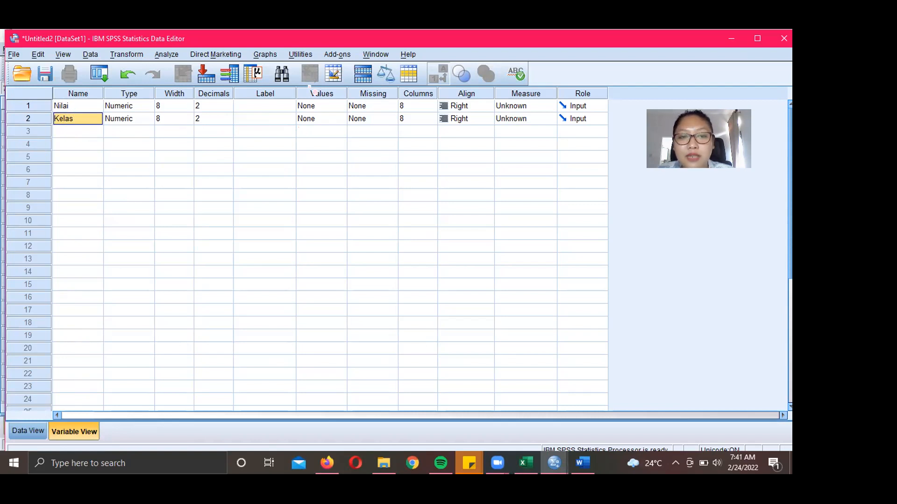
pyautogui.click(320, 120)
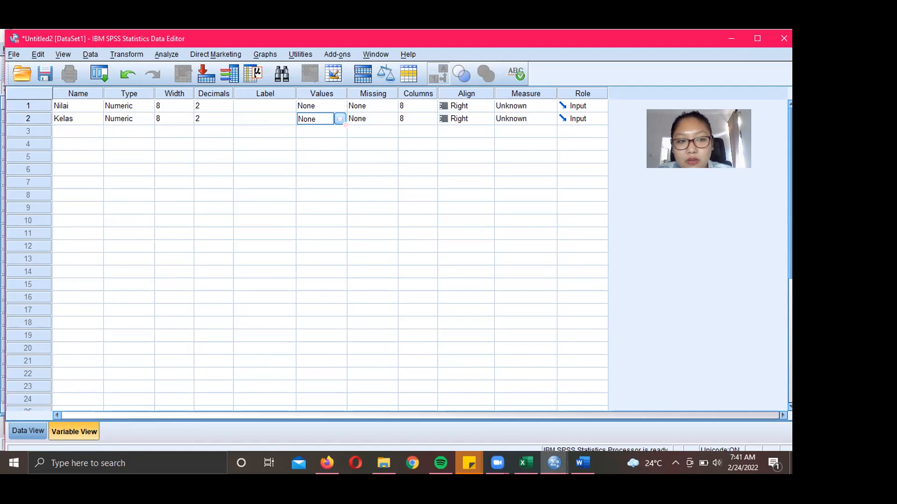
pyautogui.click(339, 119)
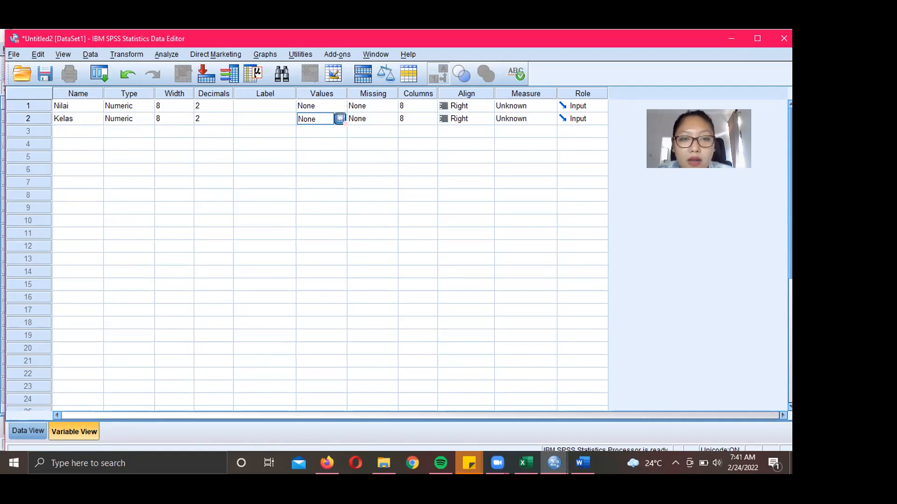
pyautogui.click(340, 119)
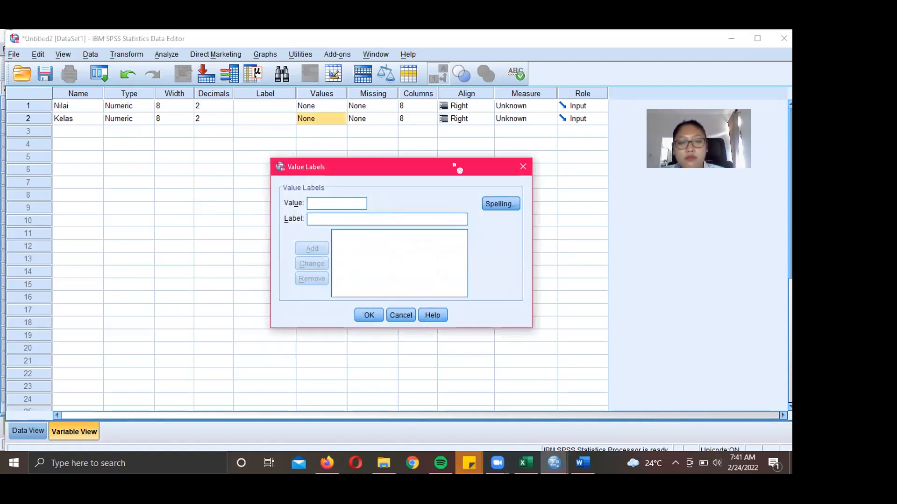
pyautogui.click(523, 166)
pyautogui.click(341, 119)
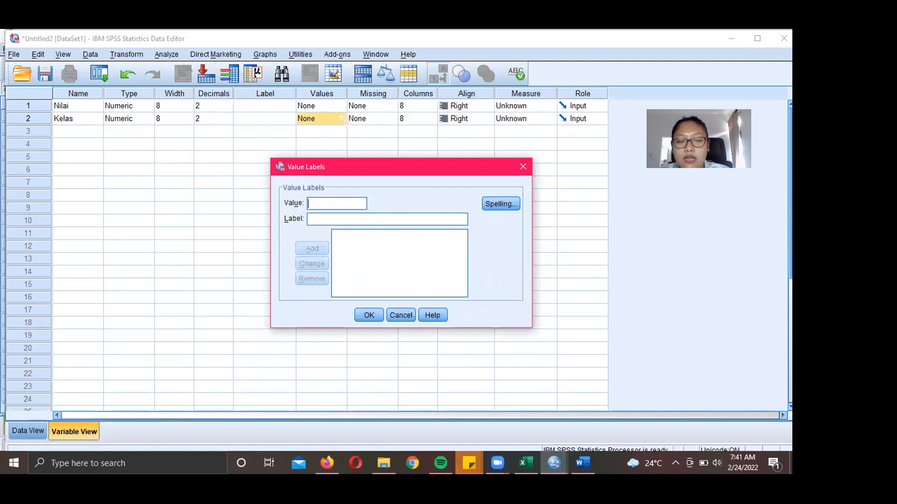
pyautogui.write('1')
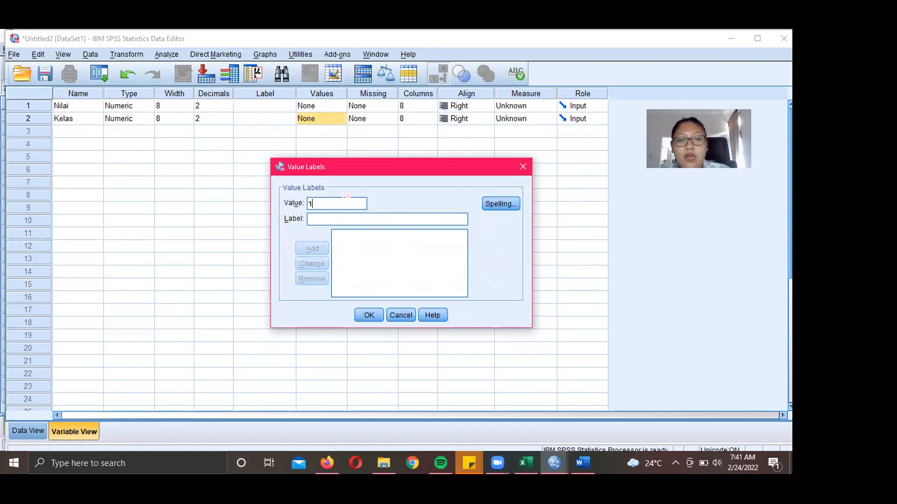
pyautogui.click(348, 215)
pyautogui.write('KELAS A')
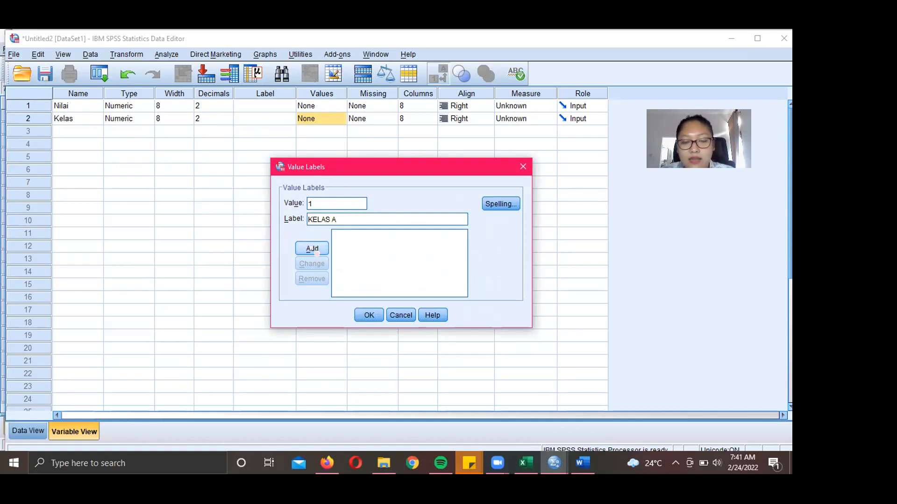
pyautogui.click(314, 250)
pyautogui.write('2')
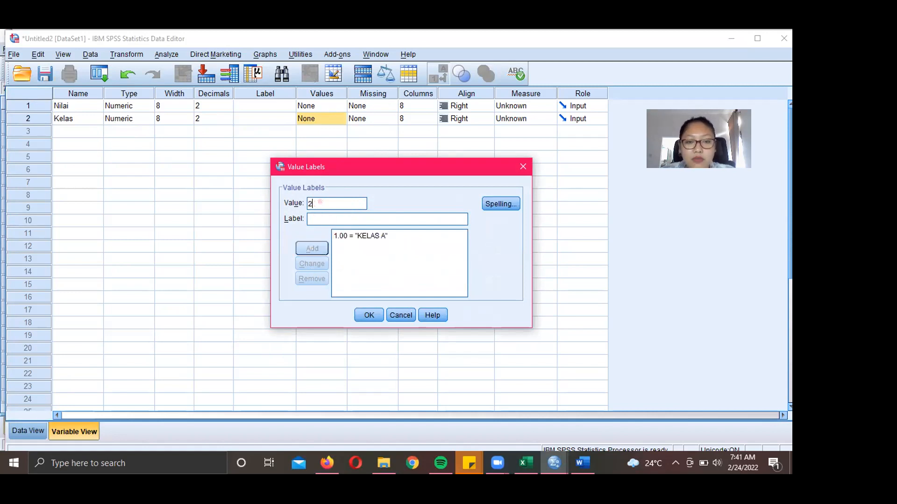
pyautogui.click(320, 216)
pyautogui.write('KELAS B')
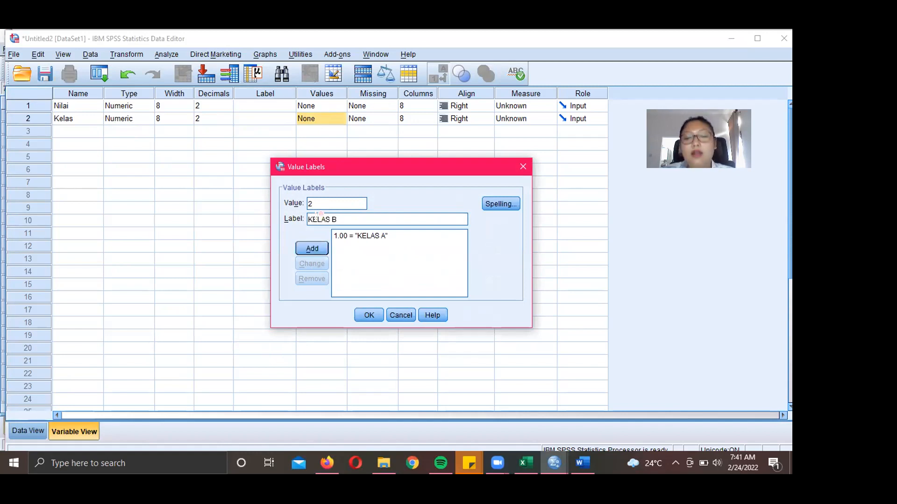
pyautogui.click(312, 249)
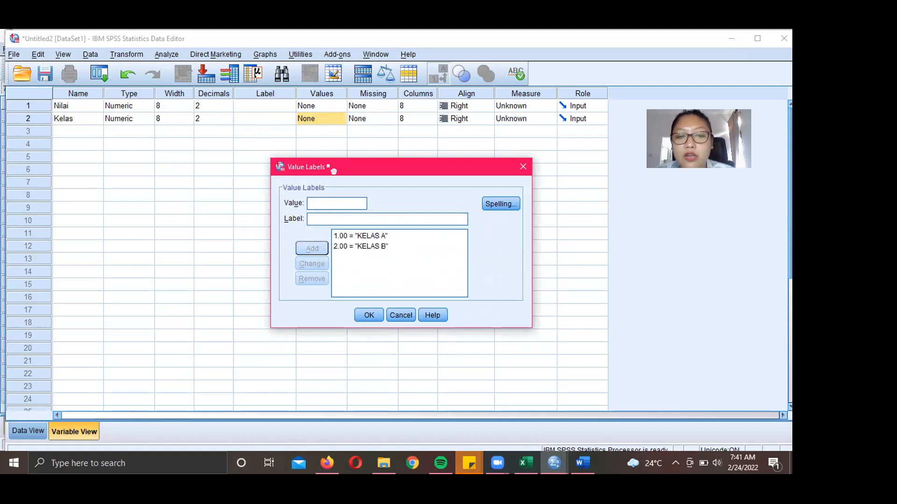
pyautogui.click(369, 315)
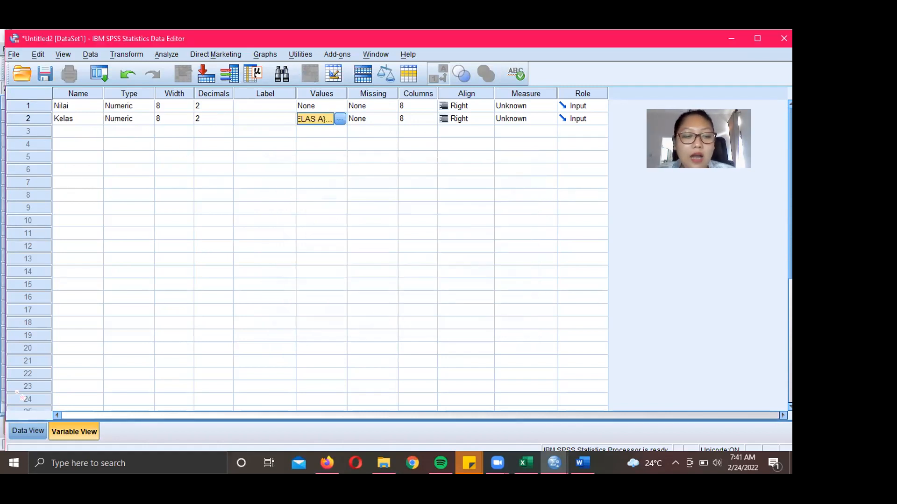
pyautogui.click(19, 432)
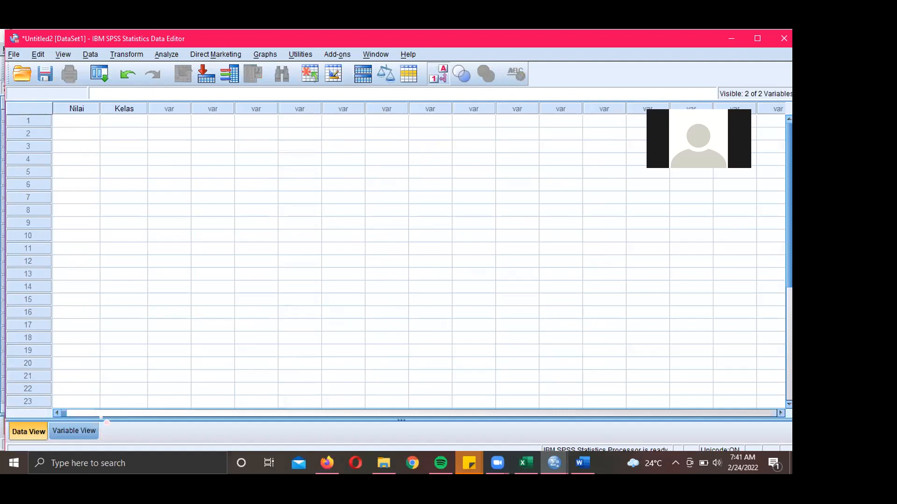
pyautogui.click(92, 431)
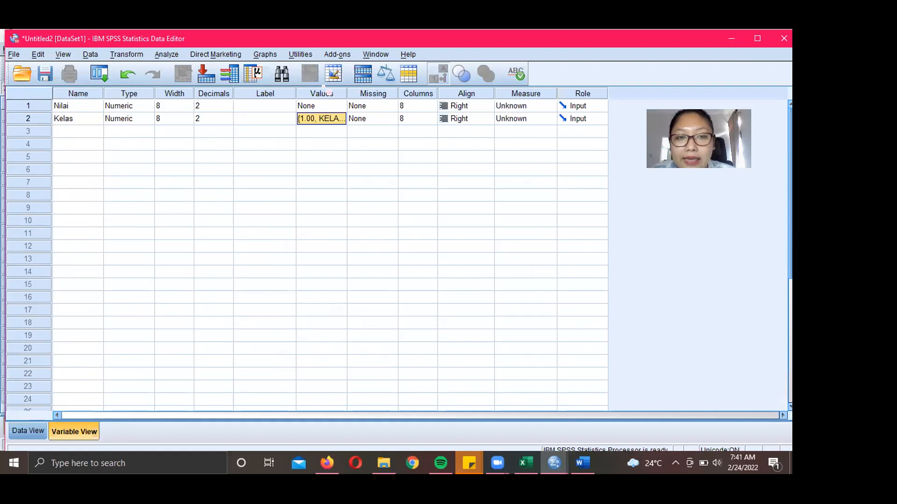
pyautogui.click(334, 117)
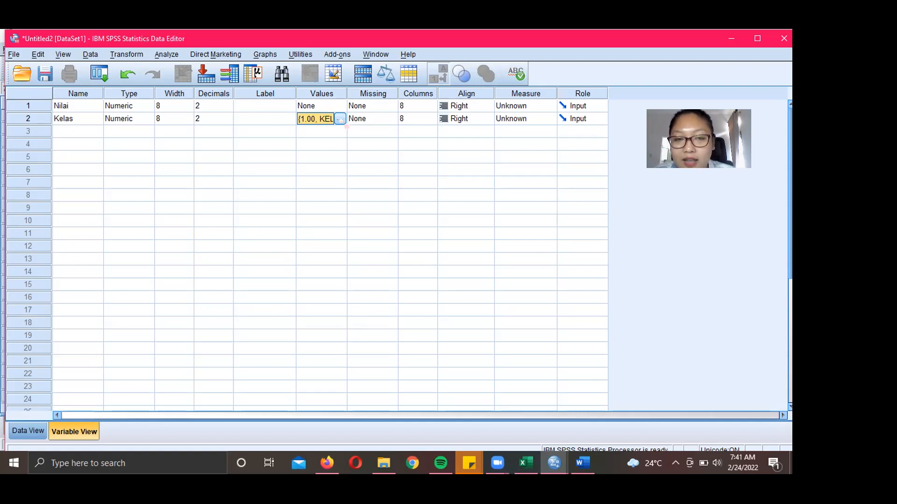
pyautogui.click(340, 120)
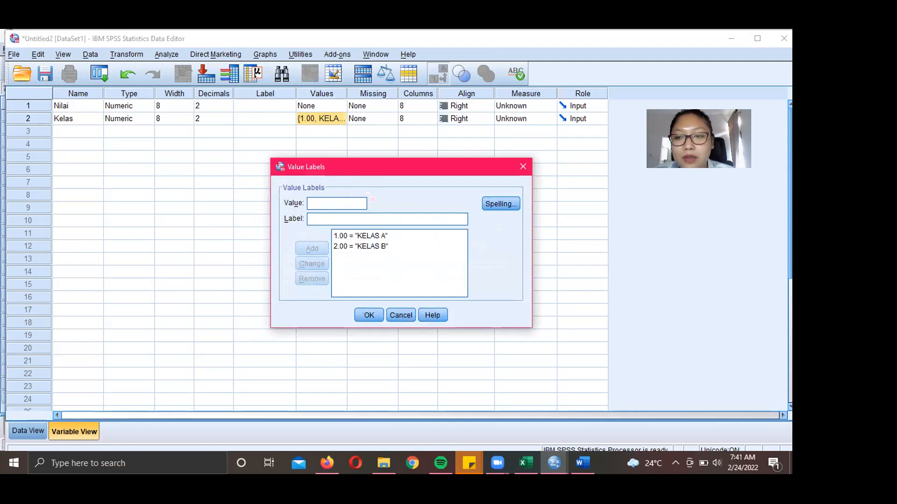
pyautogui.click(364, 236)
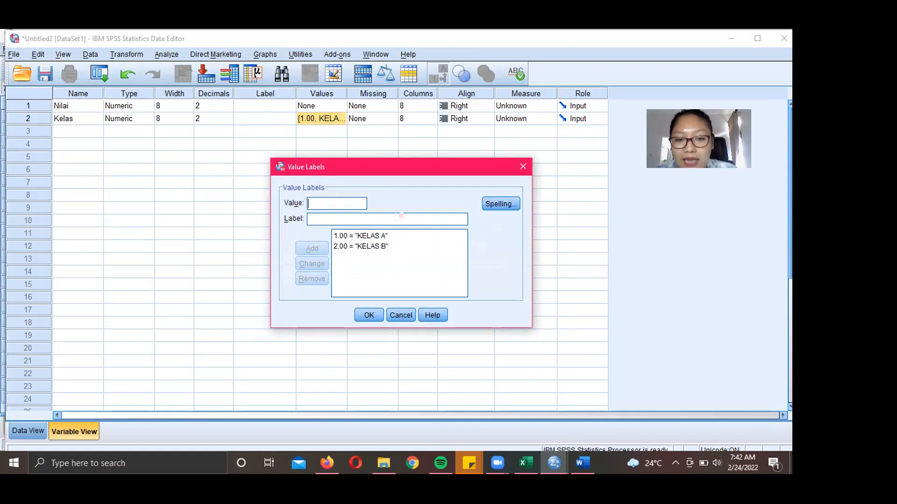
pyautogui.write('1')
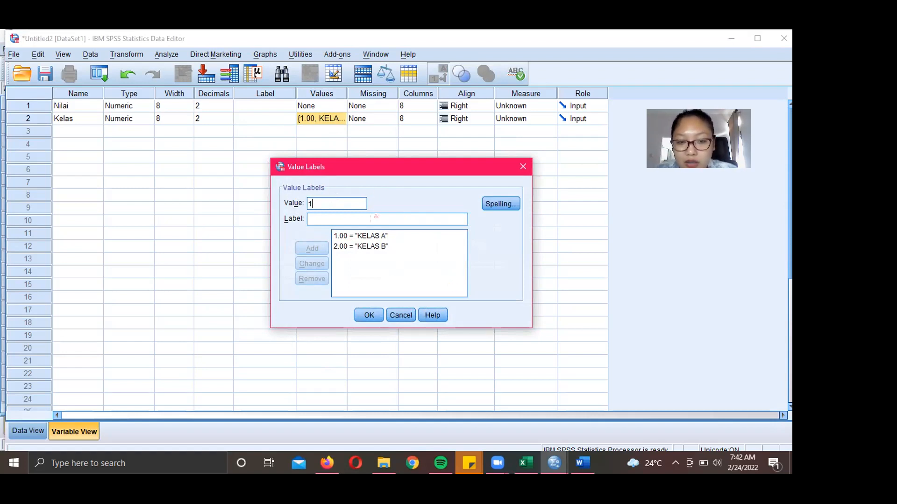
pyautogui.click(376, 217)
pyautogui.write('KELAS A')
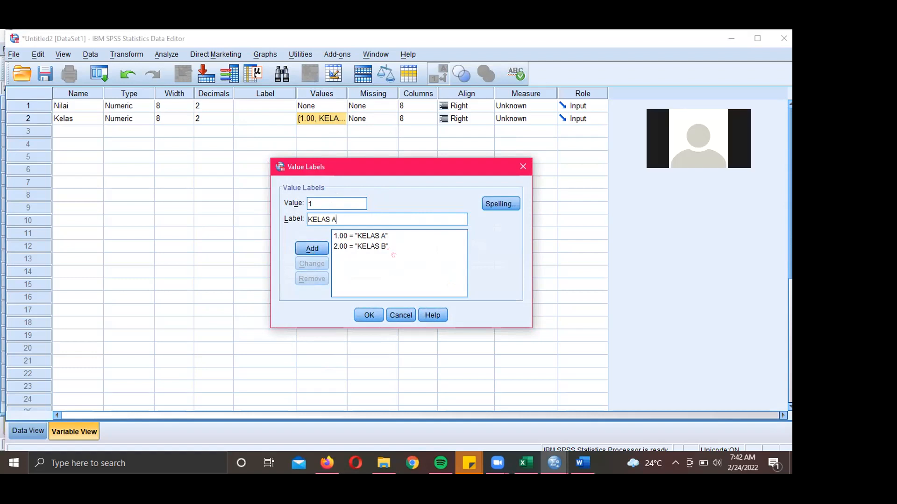
pyautogui.moveTo(351, 219); pyautogui.dragTo(271, 217)
pyautogui.press('BackSpace')
pyautogui.moveTo(346, 200); pyautogui.dragTo(271, 194)
pyautogui.press('BackSpace')
pyautogui.click(370, 318)
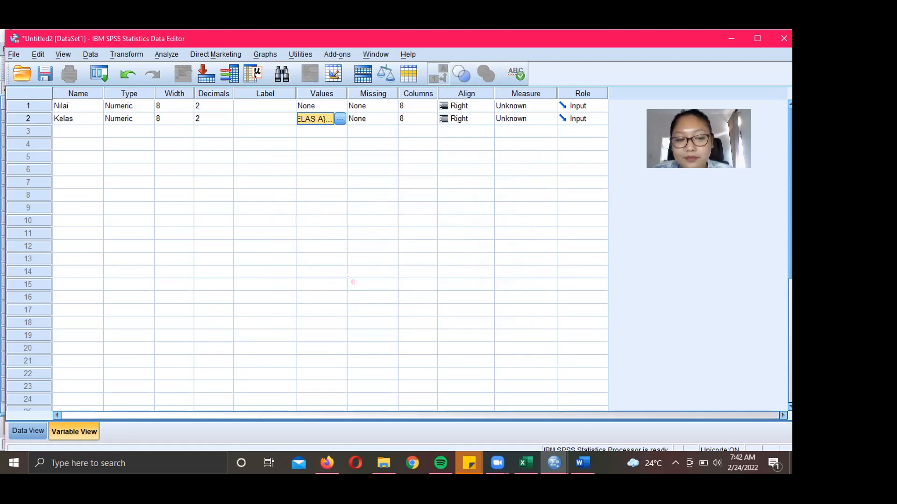
pyautogui.click(36, 433)
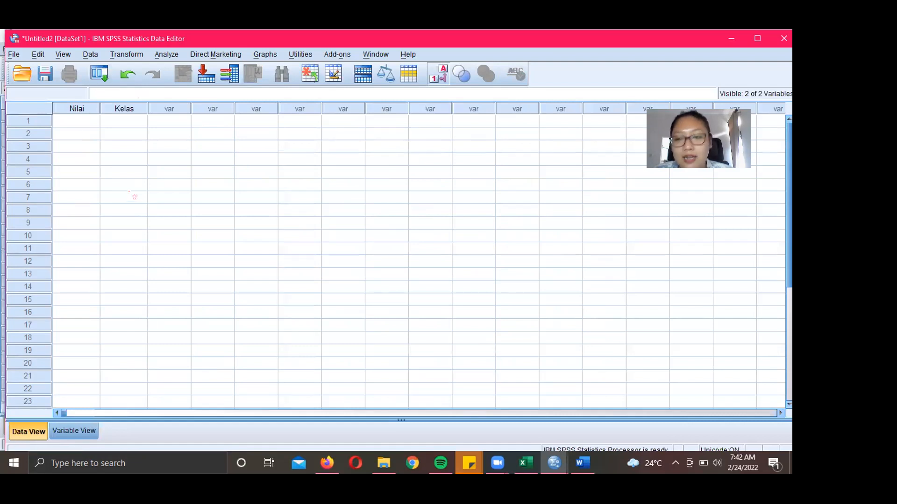
# - Enter Nilai scores 56, 74, 78, 62, 60, 84, 90 and 69 in rows 1–8
pyautogui.click(81, 124)
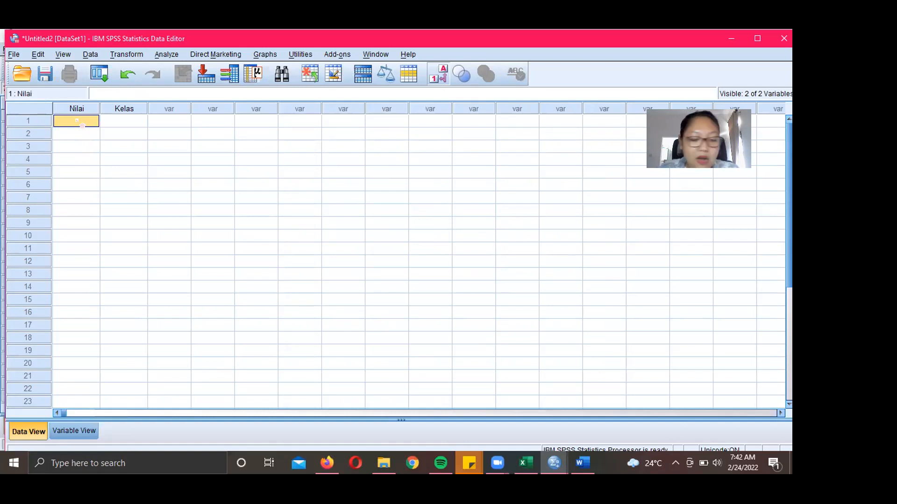
pyautogui.write('56')
pyautogui.press('Return')
pyautogui.write('74')
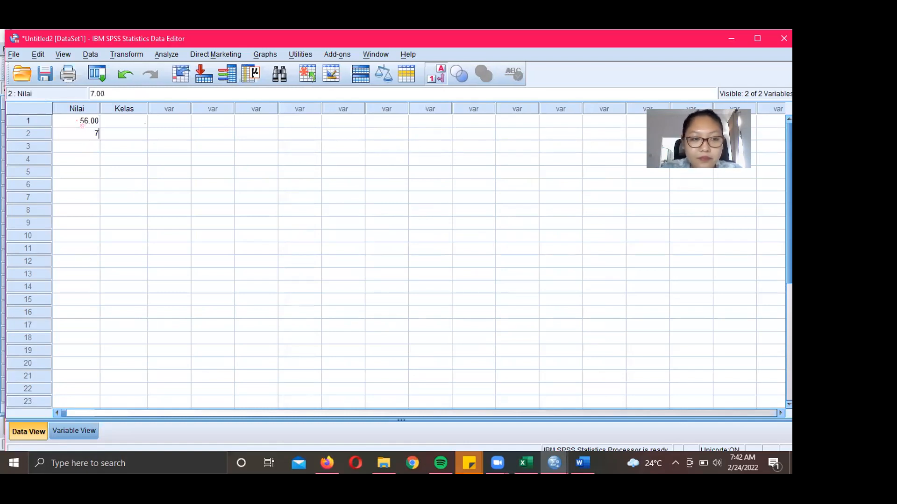
pyautogui.press('Return')
pyautogui.write('78')
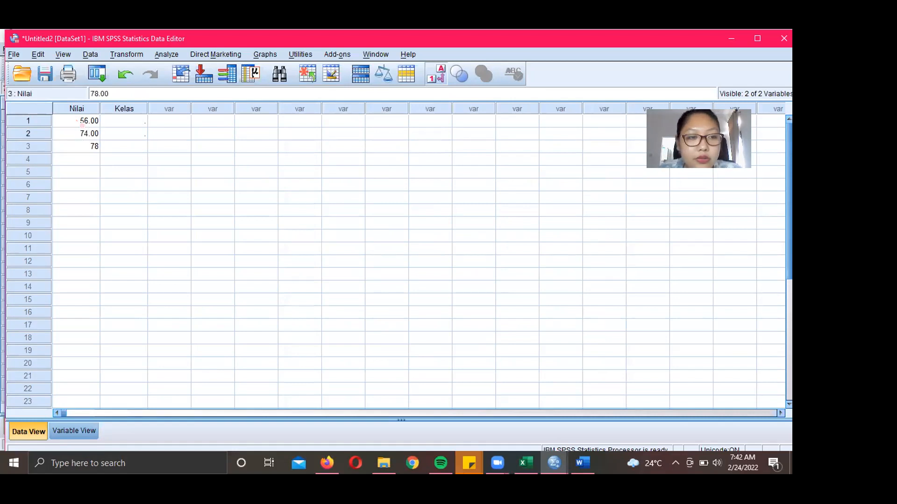
pyautogui.press('Return')
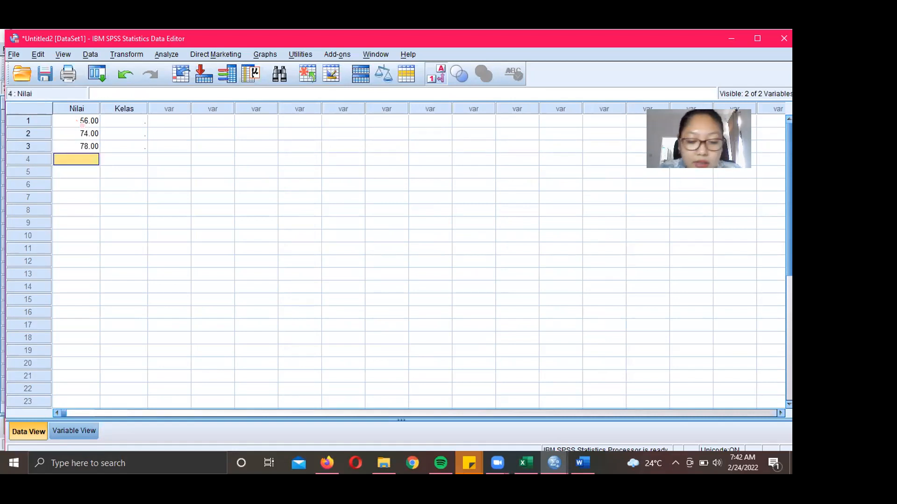
pyautogui.write('62')
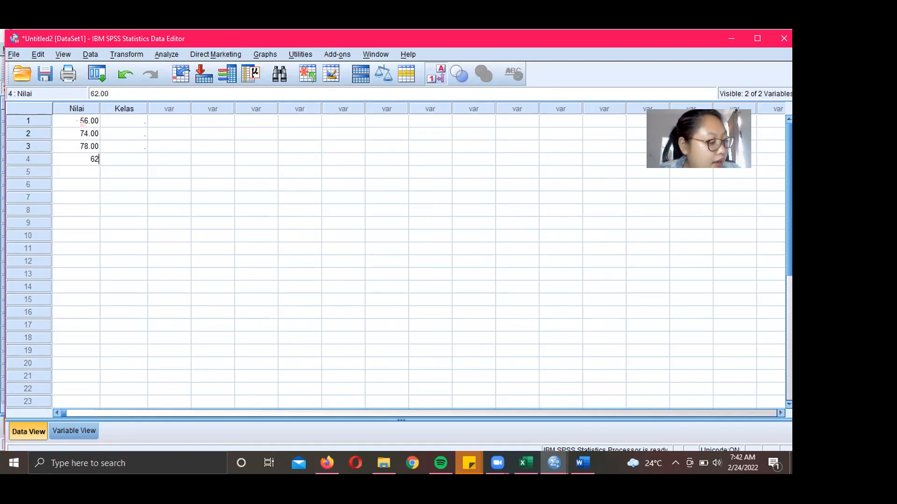
pyautogui.press('Return')
pyautogui.write('60')
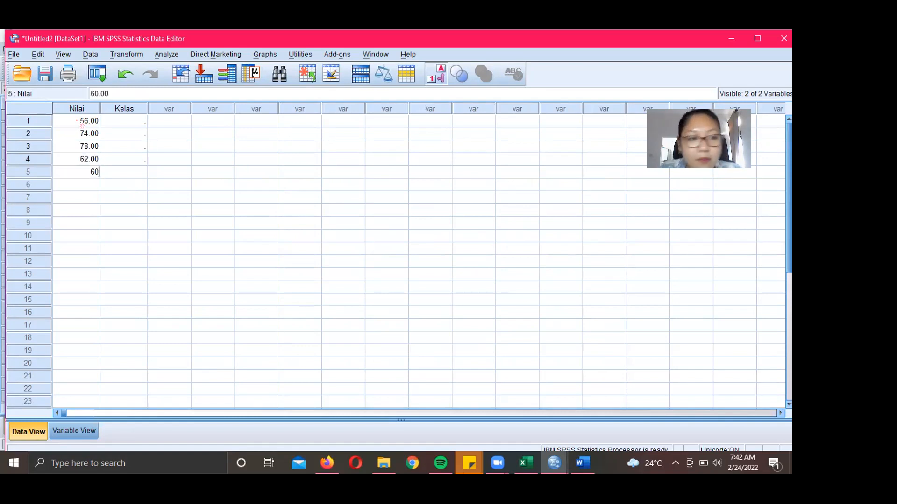
pyautogui.press('Return')
pyautogui.write('84')
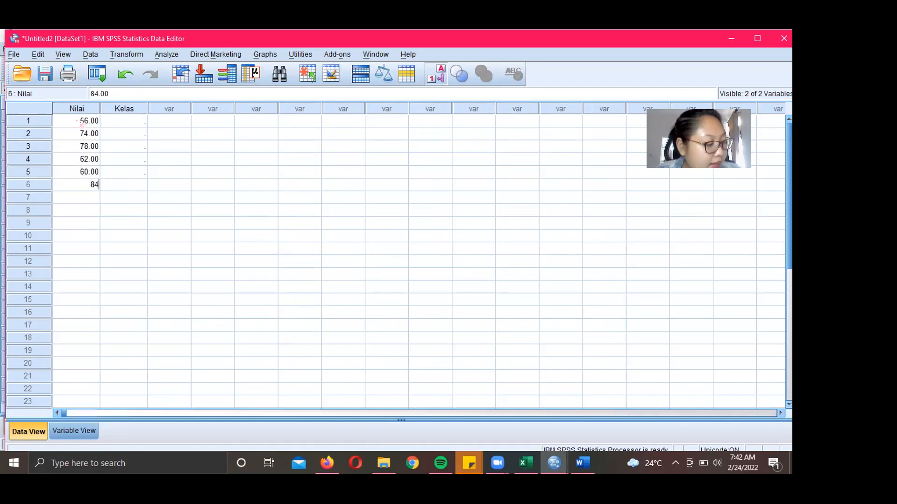
pyautogui.press('Return')
pyautogui.write('90')
pyautogui.press('Return')
pyautogui.write('69')
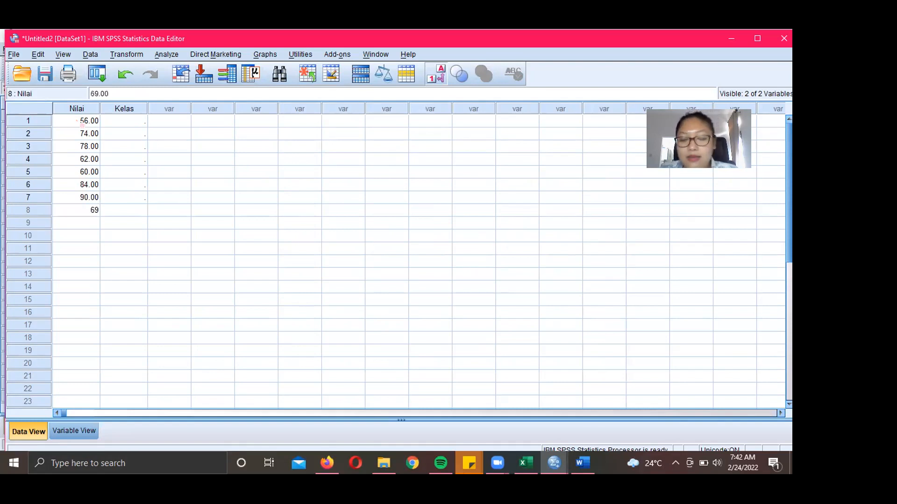
pyautogui.press('Return')
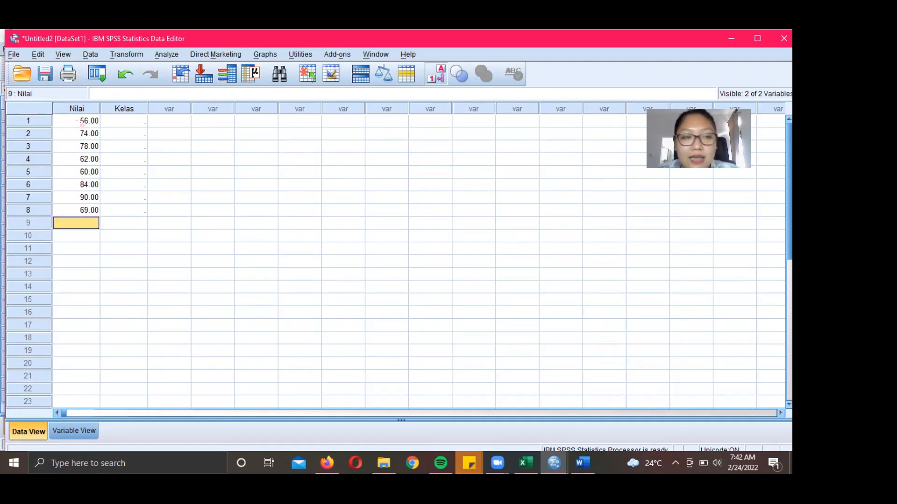
# - Code Kelas rows 1–8 as KELAS A (value 1), correcting row 7's mistyped 11
pyautogui.click(129, 126)
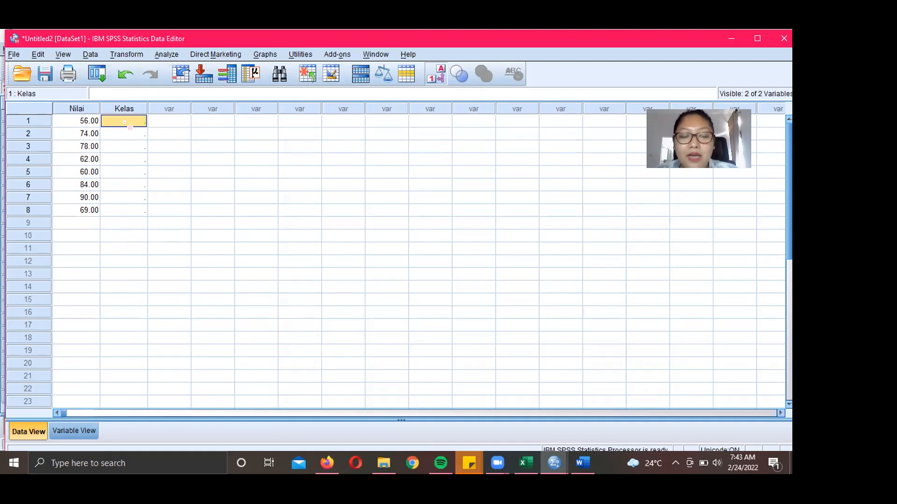
pyautogui.write('KELAS A')
pyautogui.press('Return')
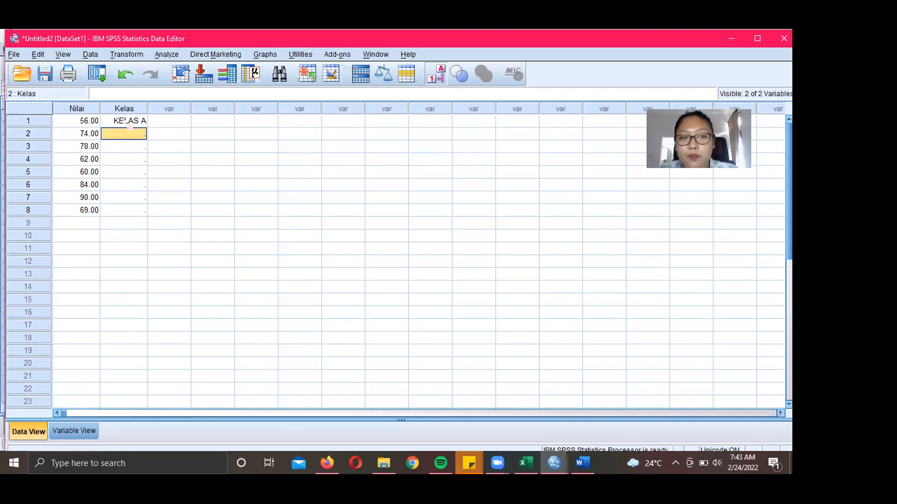
pyautogui.write('1')
pyautogui.press('Return')
pyautogui.write('1')
pyautogui.press('Return')
pyautogui.write('1')
pyautogui.press('Return')
pyautogui.write('1')
pyautogui.press('Return')
pyautogui.write('1')
pyautogui.press('Return')
pyautogui.write('11')
pyautogui.press('Return')
pyautogui.write('1')
pyautogui.press('Return')
pyautogui.press('Up')
pyautogui.press('Up')
pyautogui.write('1')
pyautogui.press('Return')
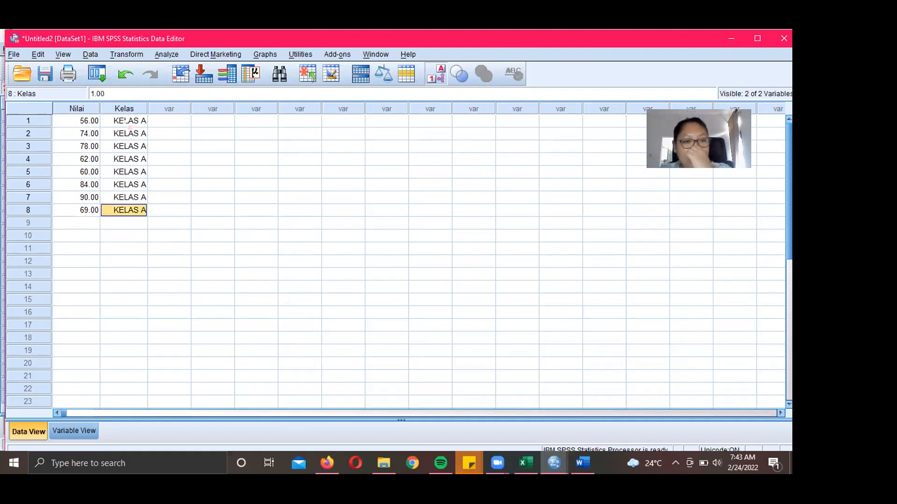
pyautogui.press('Up')
pyautogui.press('Up')
pyautogui.press('Up')
pyautogui.press('Up')
pyautogui.press('Up')
pyautogui.press('Up')
pyautogui.press('Up')
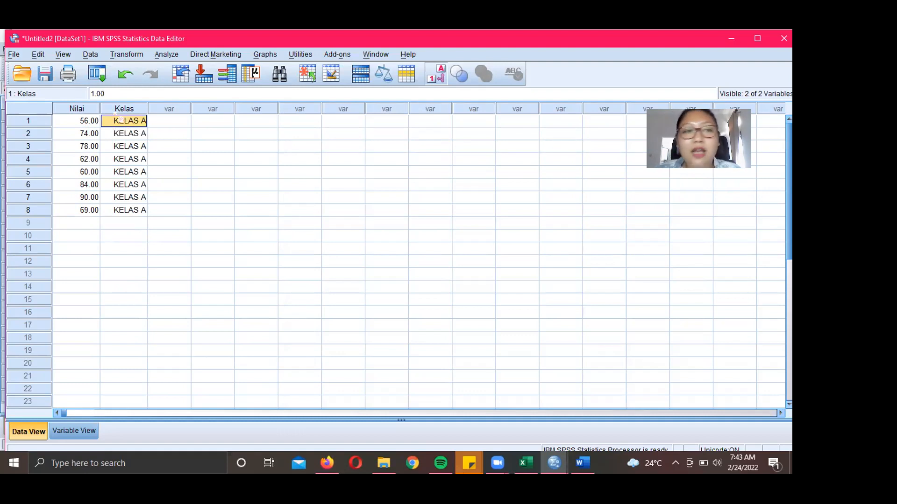
pyautogui.click(63, 54)
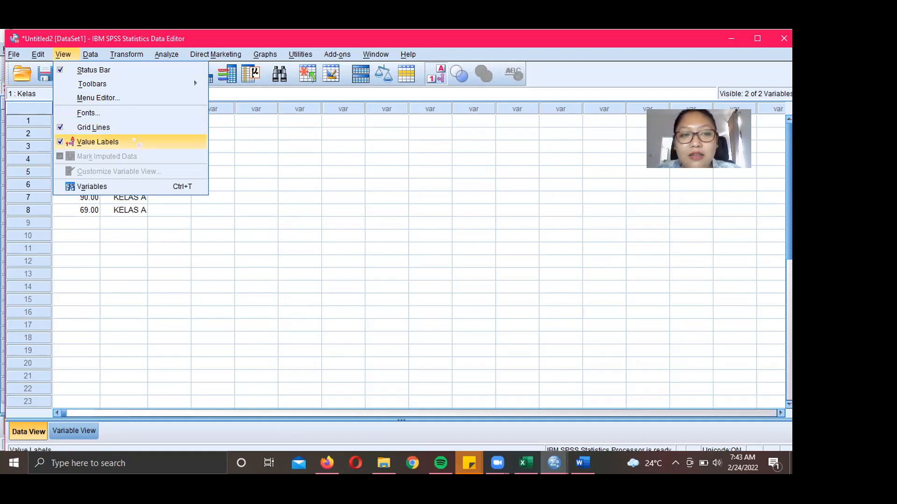
pyautogui.click(134, 141)
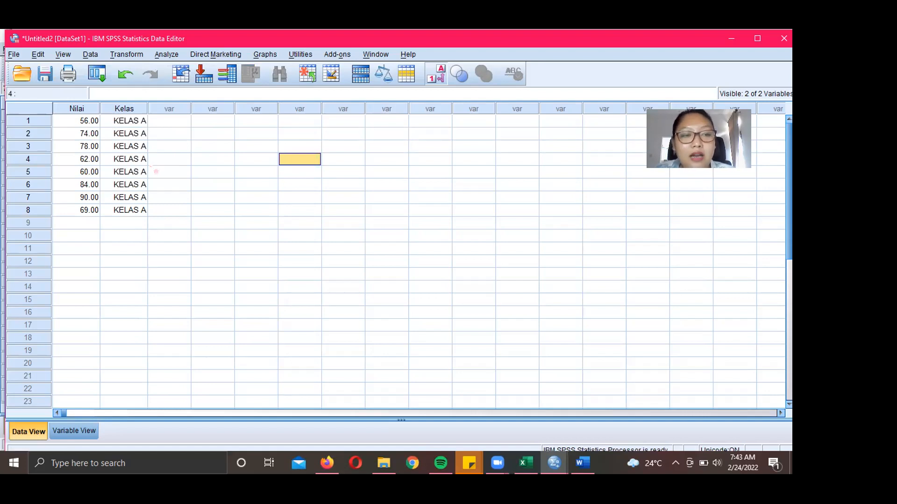
pyautogui.click(63, 55)
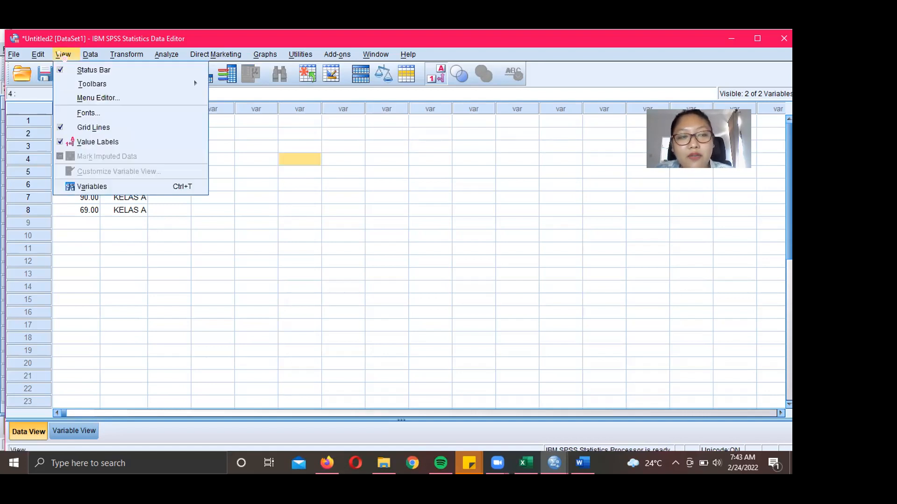
pyautogui.click(144, 143)
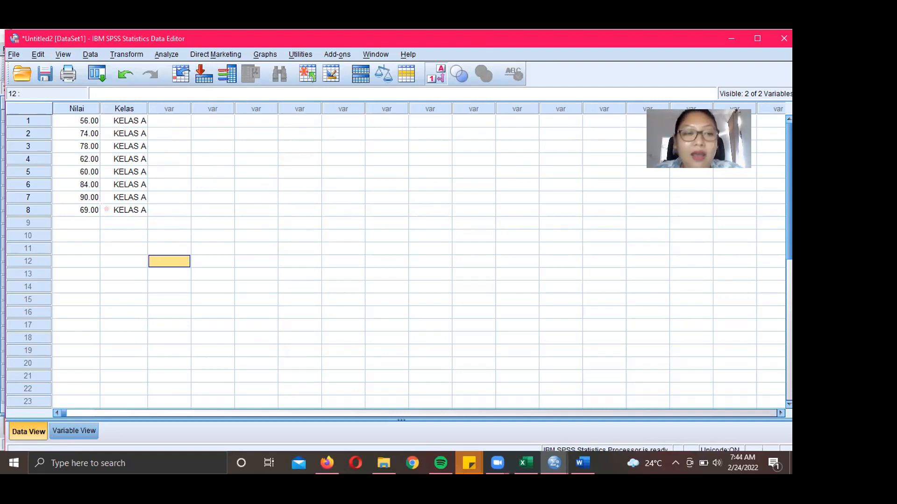
# - Enter Nilai scores 85, 66, 68, 83, 75, 70, 50, 45 and 70 in rows 9–17
pyautogui.click(92, 227)
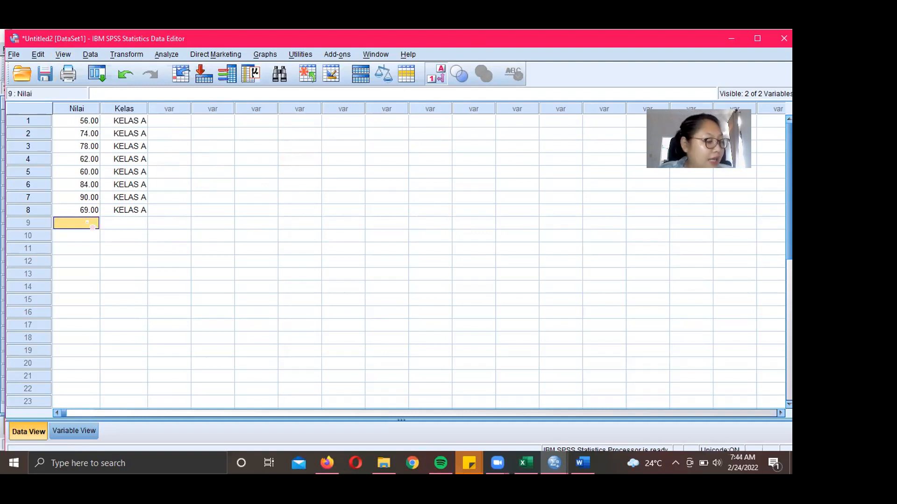
pyautogui.write('85')
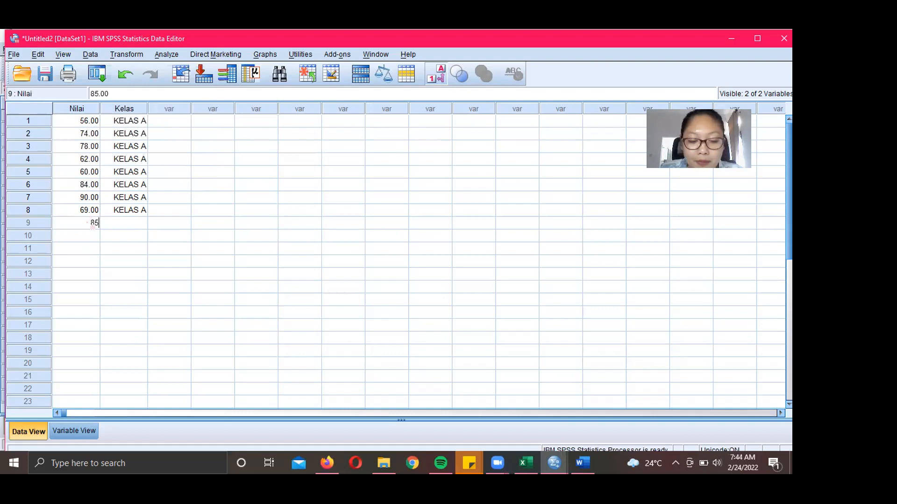
pyautogui.press('Return')
pyautogui.write('66')
pyautogui.press('Return')
pyautogui.write('68')
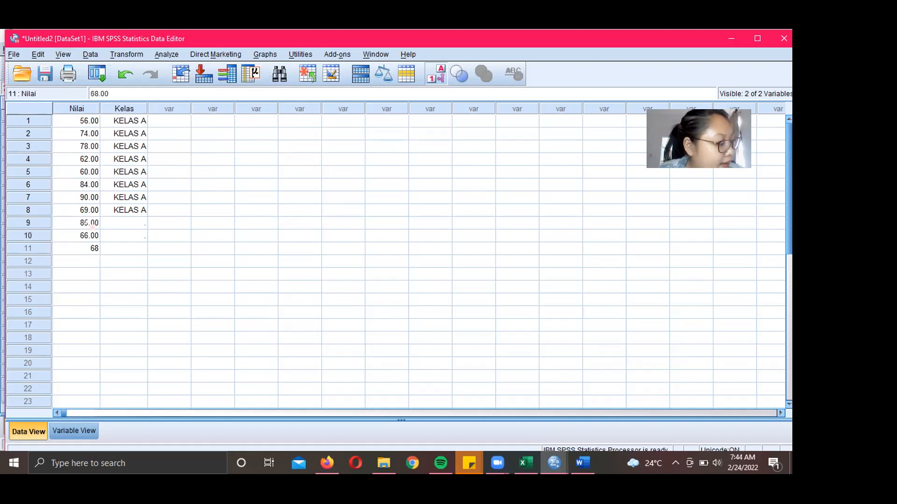
pyautogui.press('Return')
pyautogui.write('83')
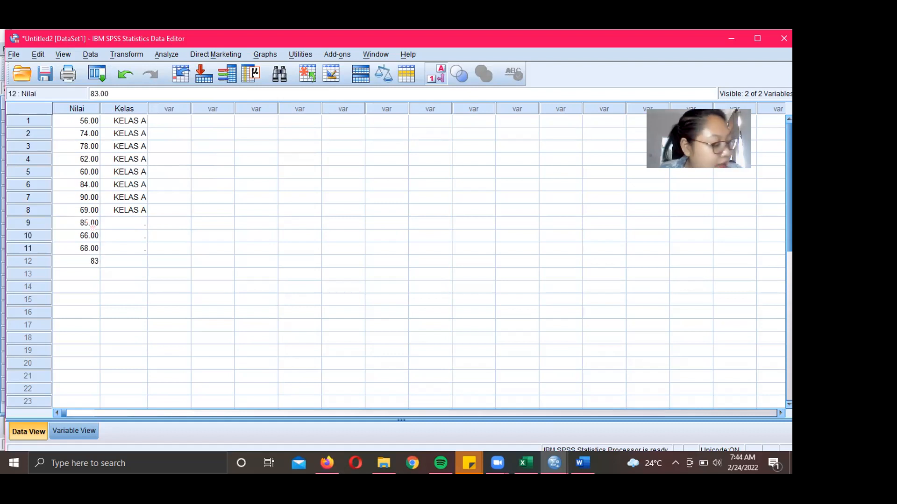
pyautogui.press('Return')
pyautogui.write('75')
pyautogui.press('Return')
pyautogui.write('70')
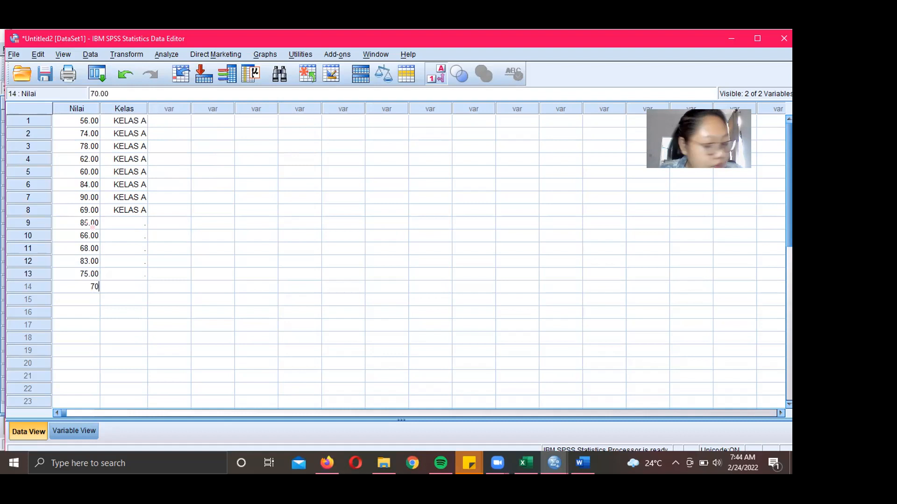
pyautogui.press('Return')
pyautogui.write('50')
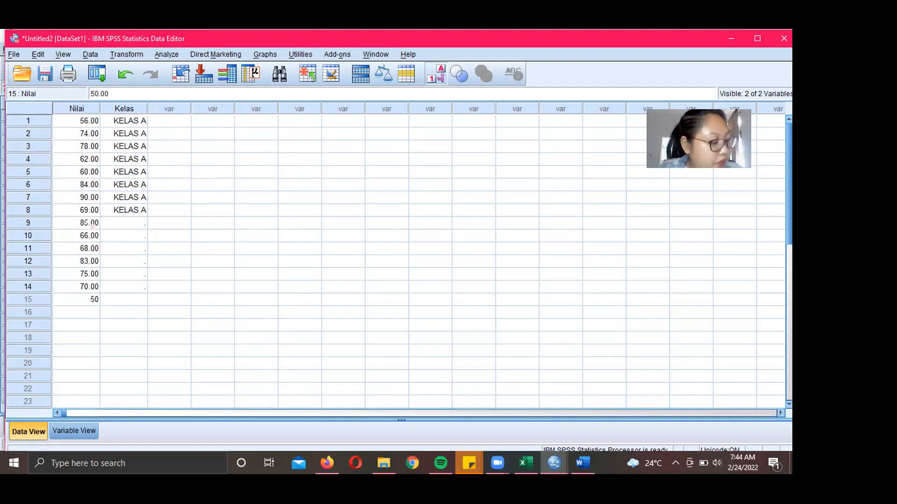
pyautogui.press('Return')
pyautogui.write('45')
pyautogui.press('Return')
pyautogui.write('70')
pyautogui.press('Return')
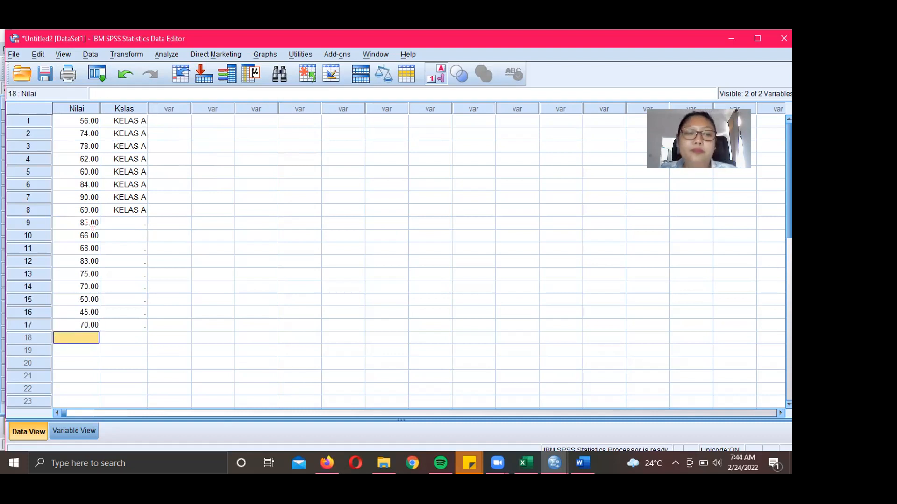
# - Enter class code 2 (KELAS B) in Kelas rows 9 onward, fixing row 12's mistaken entry
pyautogui.click(120, 226)
pyautogui.write('2')
pyautogui.press('Return')
pyautogui.write('2')
pyautogui.press('Return')
pyautogui.write('2')
pyautogui.press('Return')
pyautogui.write('22')
pyautogui.press('Return')
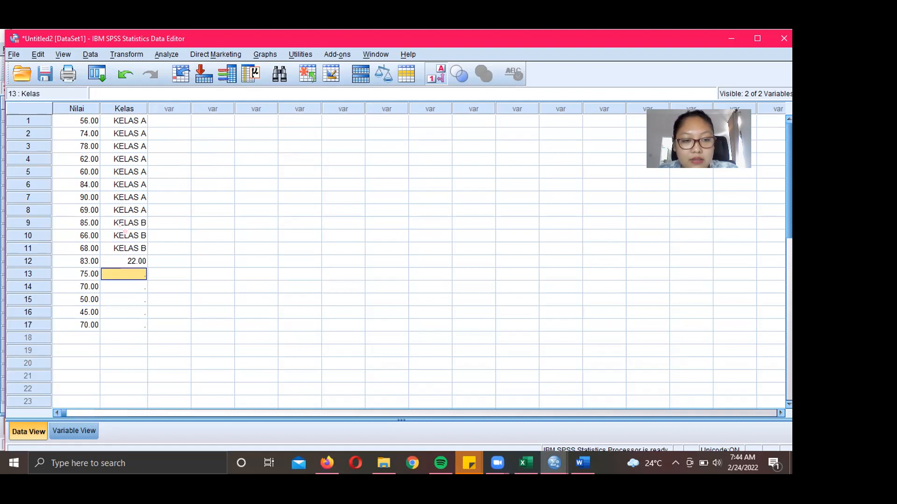
pyautogui.write('2')
pyautogui.press('Return')
pyautogui.press('Up')
pyautogui.press('Up')
pyautogui.write('2')
pyautogui.press('Return')
pyautogui.press('Return')
pyautogui.write('2')
pyautogui.press('Return')
pyautogui.write('22')
pyautogui.press('Return')
pyautogui.write('2')
pyautogui.press('Return')
pyautogui.write('2')
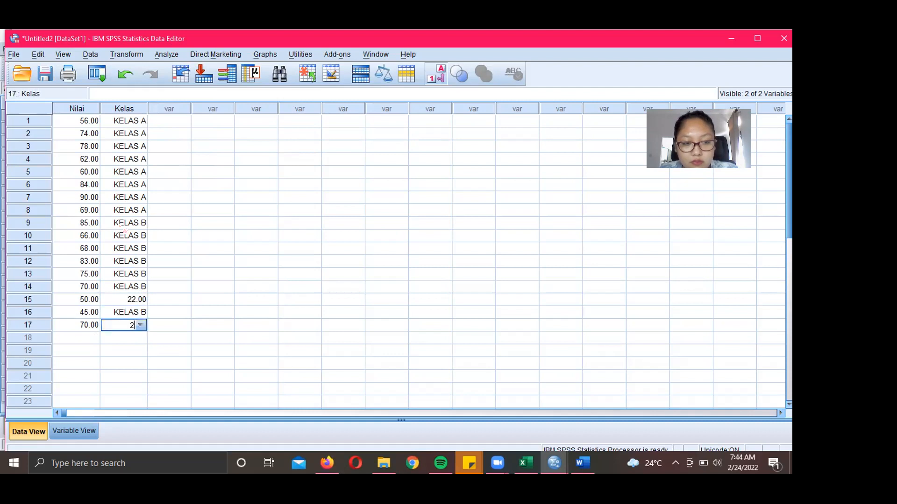
# - Pick KELAS B from the label dropdown for row 17 and correct row 15's 22.00 to 2
pyautogui.press('Down')
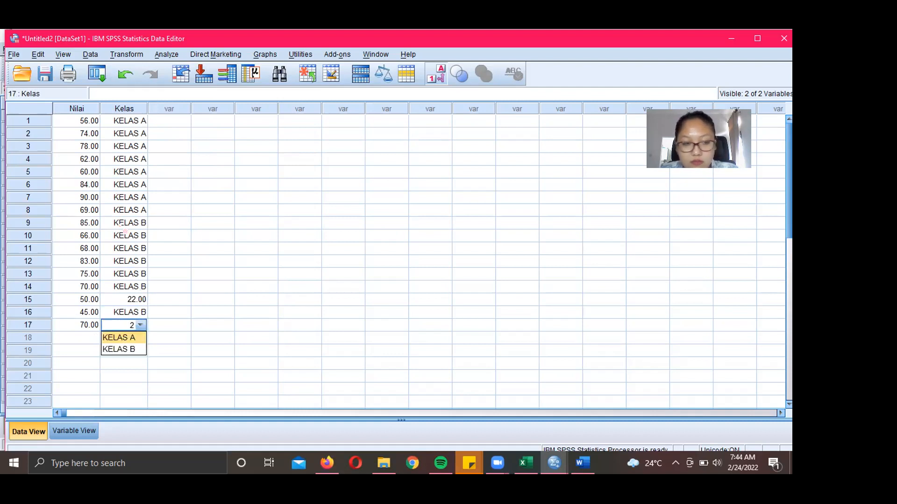
pyautogui.press('Down')
pyautogui.press('Return')
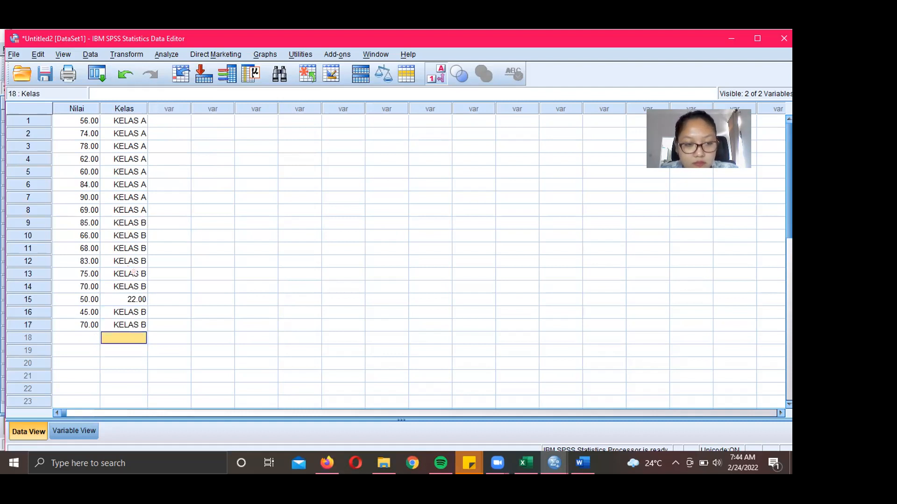
pyautogui.click(139, 300)
pyautogui.write('2')
pyautogui.press('Return')
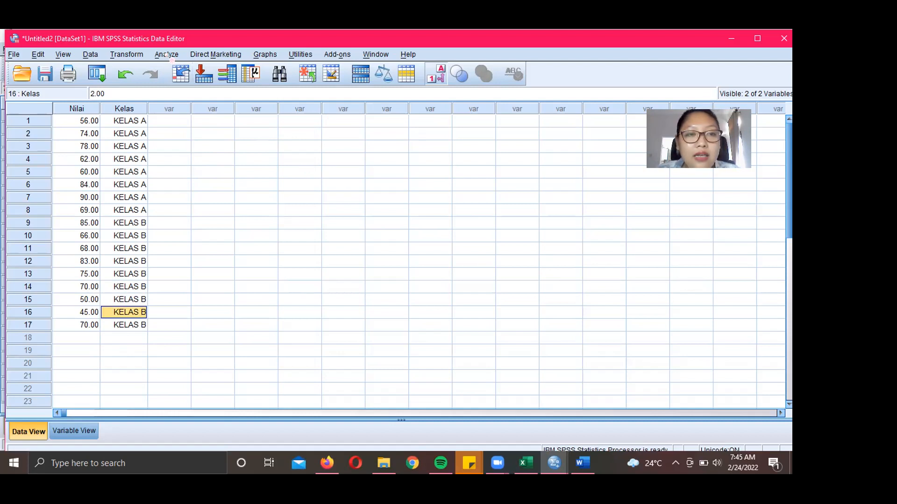
# - Start an Independent-Samples T Test with Nilai as test variable and Kelas as grouping variable
pyautogui.click(167, 55)
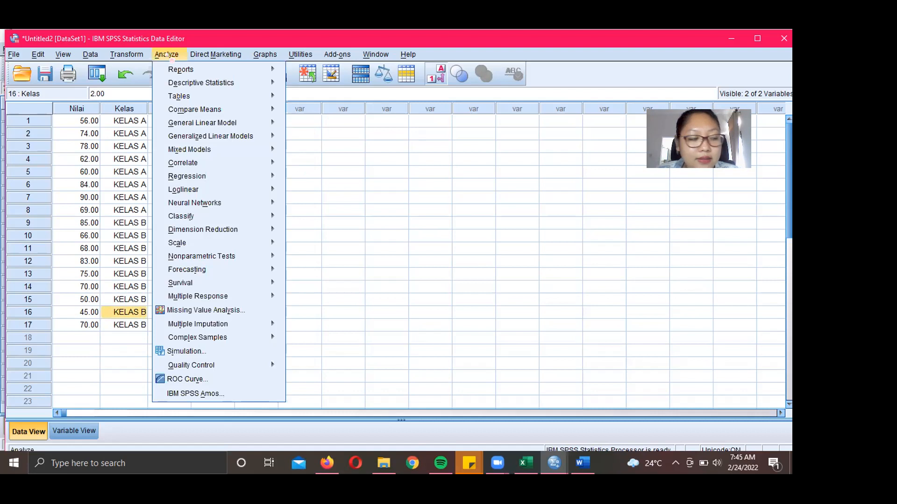
pyautogui.moveTo(197, 111)
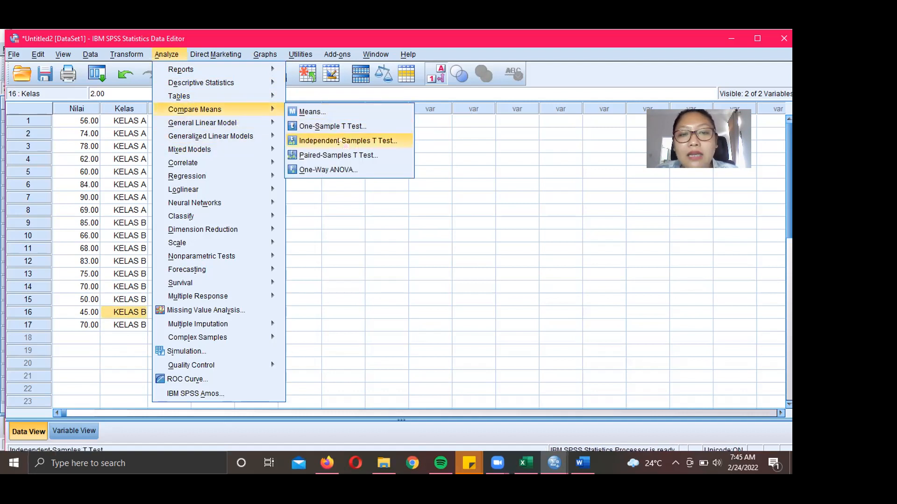
pyautogui.click(394, 141)
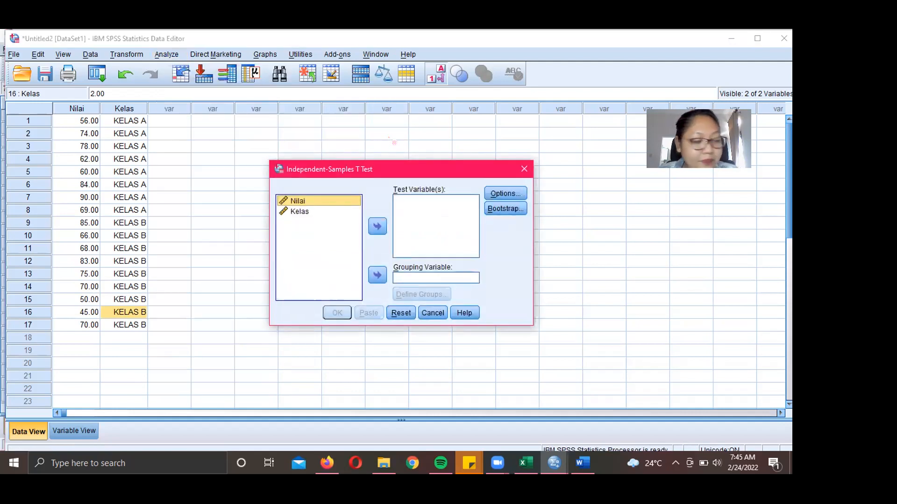
pyautogui.click(385, 226)
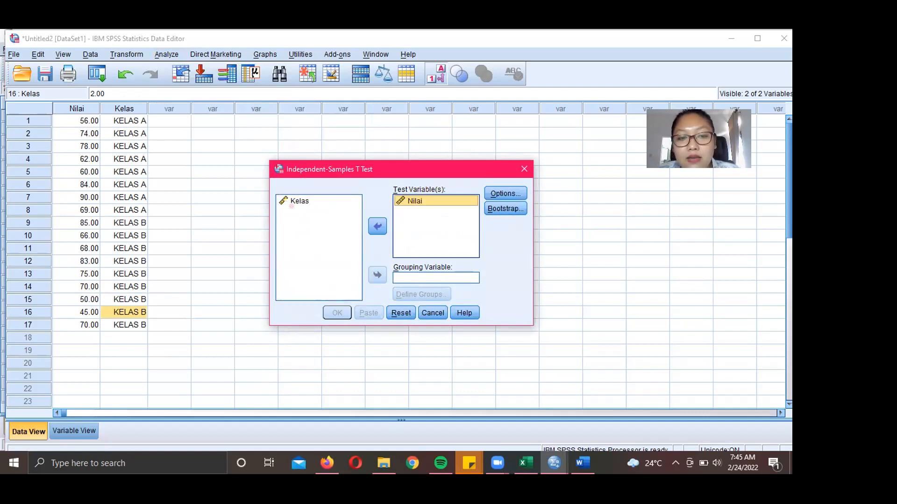
pyautogui.click(294, 202)
pyautogui.click(377, 274)
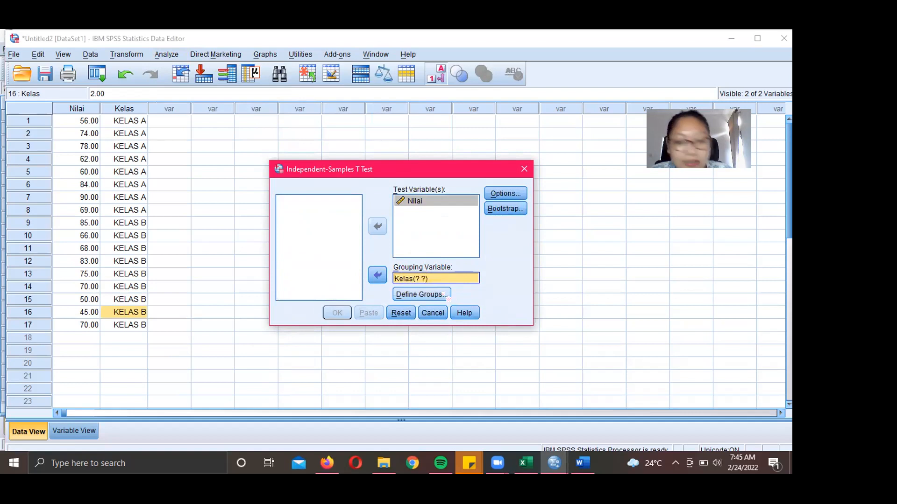
# - Define the groups as 1 and 2 and run the t test
pyautogui.click(446, 296)
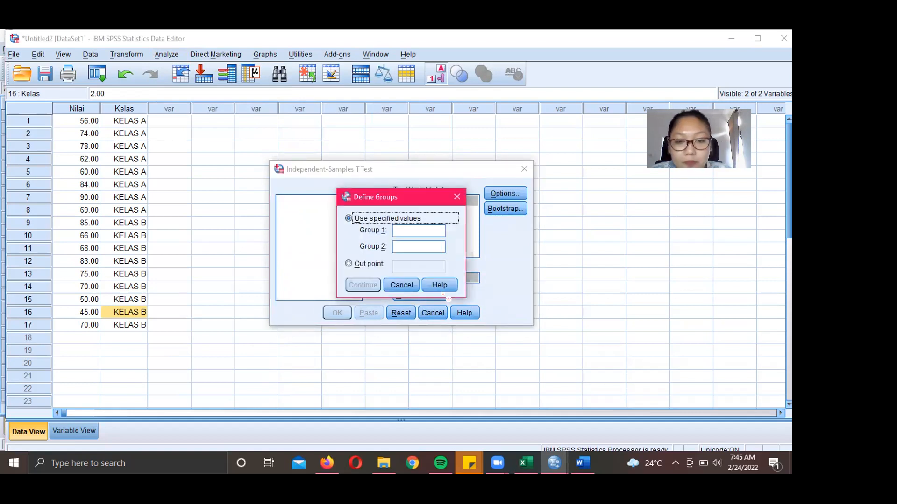
pyautogui.click(405, 227)
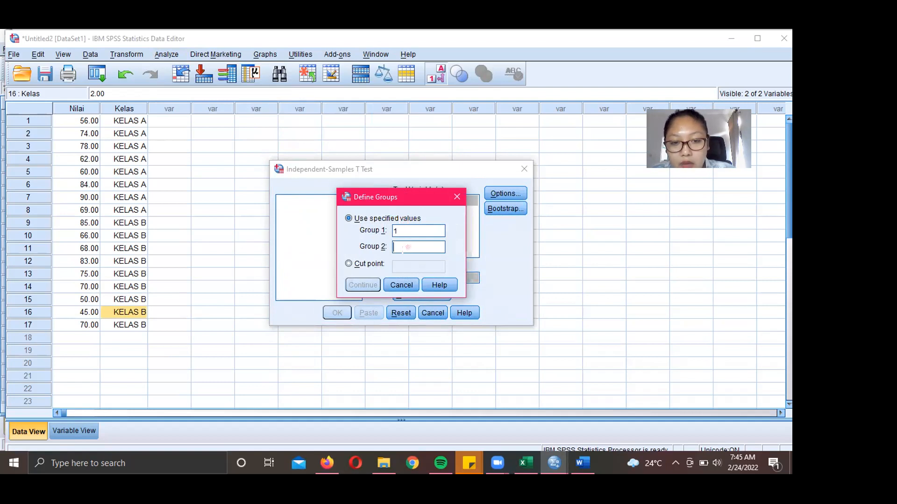
pyautogui.write('2')
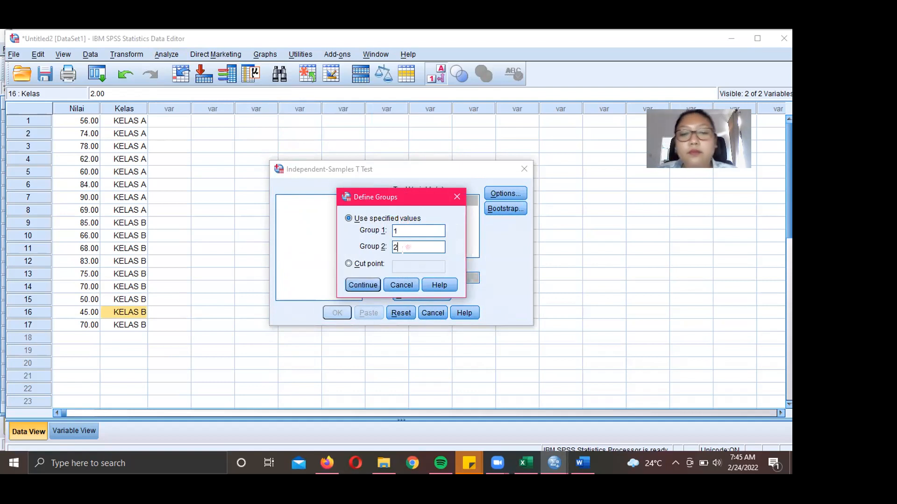
pyautogui.click(363, 285)
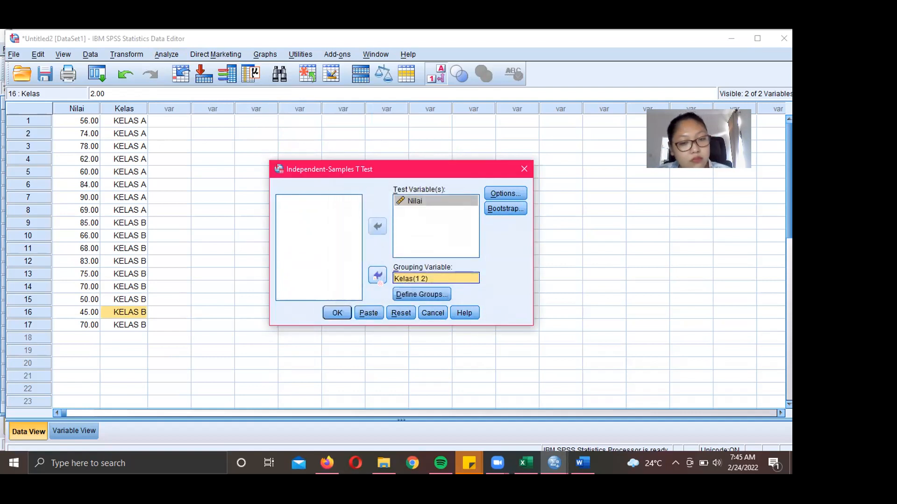
pyautogui.click(335, 315)
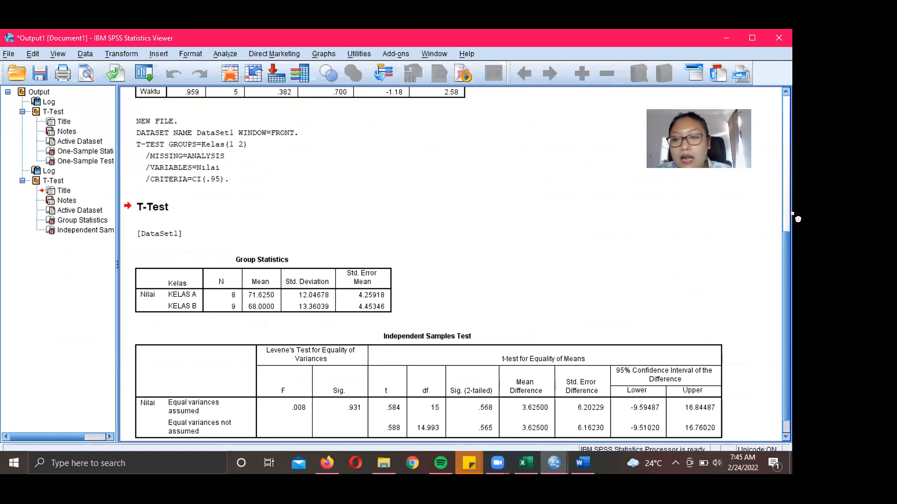
# - Review the one-sample and independent-samples t-test output in SPSS, then switch to the Word report
pyautogui.scroll(5, 797, 224)
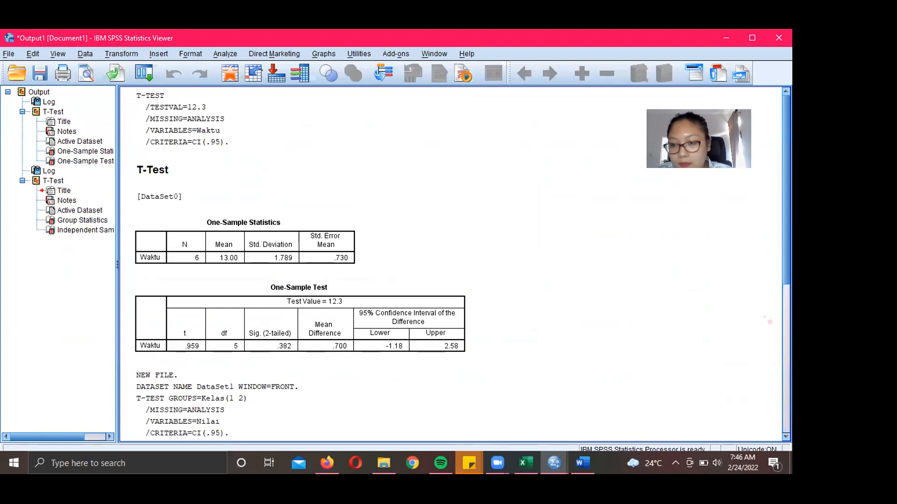
pyautogui.scroll(-5, 786, 240)
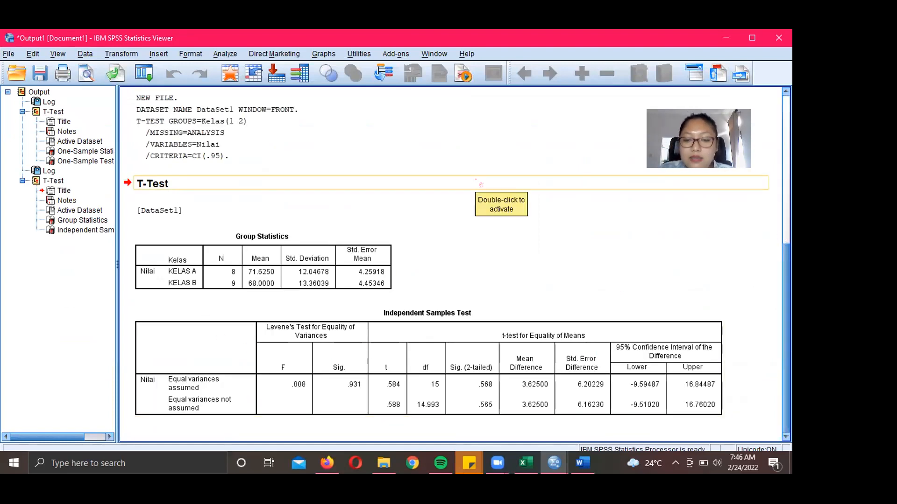
pyautogui.click(583, 462)
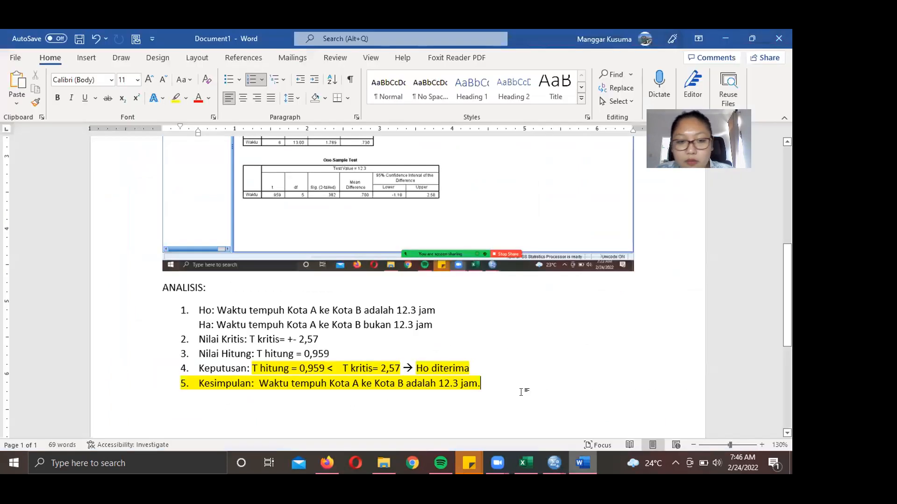
# - Start a new line after the one-sample conclusion and set no highlight colour for new text
pyautogui.press('Return')
pyautogui.press('Return')
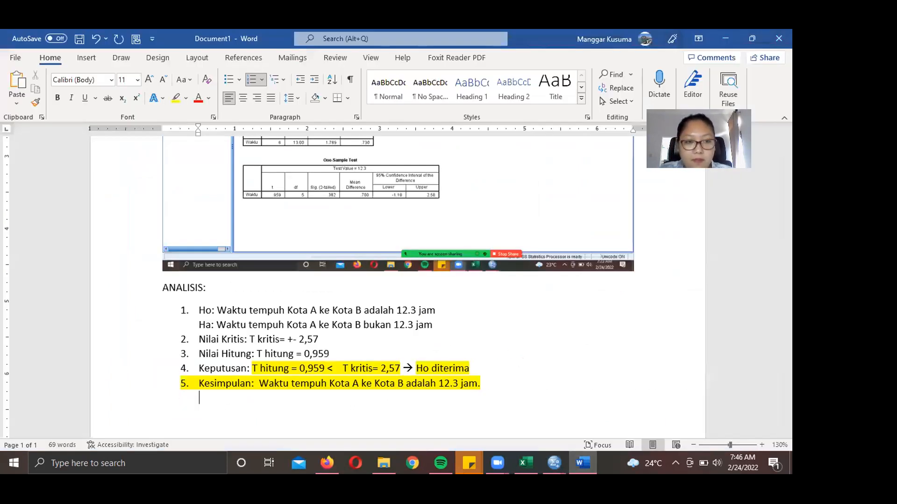
pyautogui.write('uji')
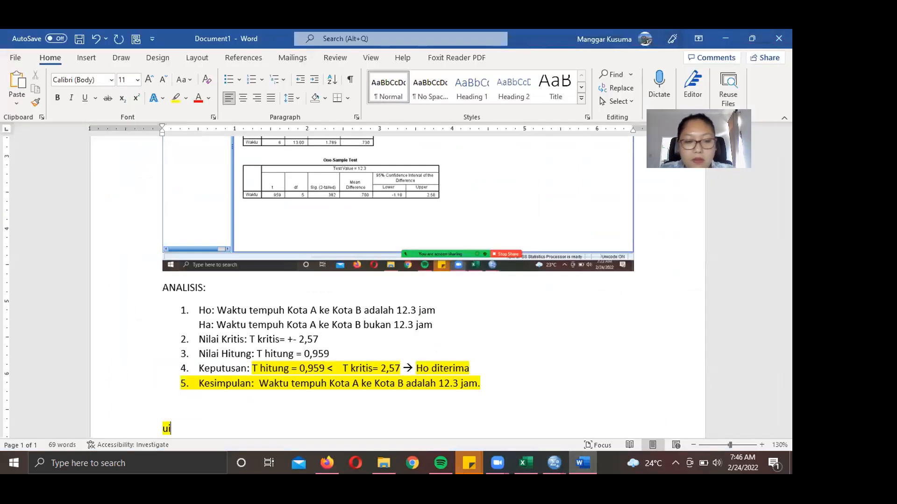
pyautogui.press('BackSpace')
pyautogui.press('BackSpace')
pyautogui.press('BackSpace')
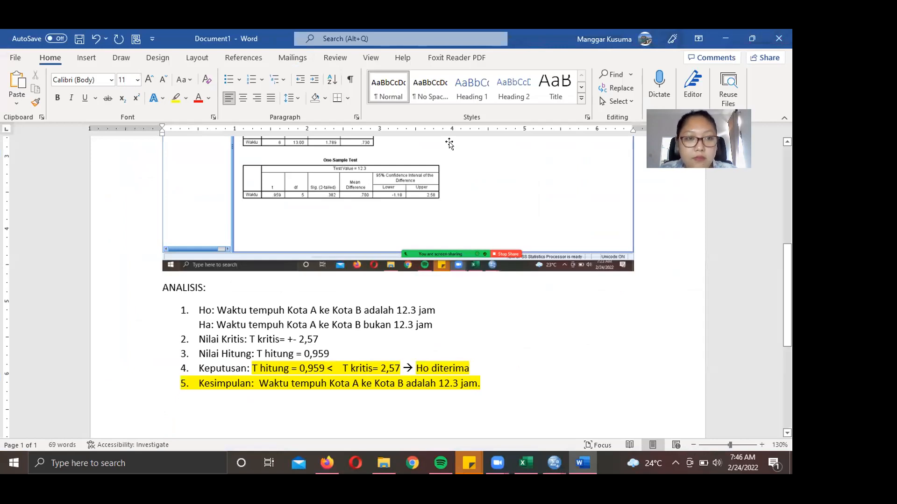
pyautogui.click(186, 98)
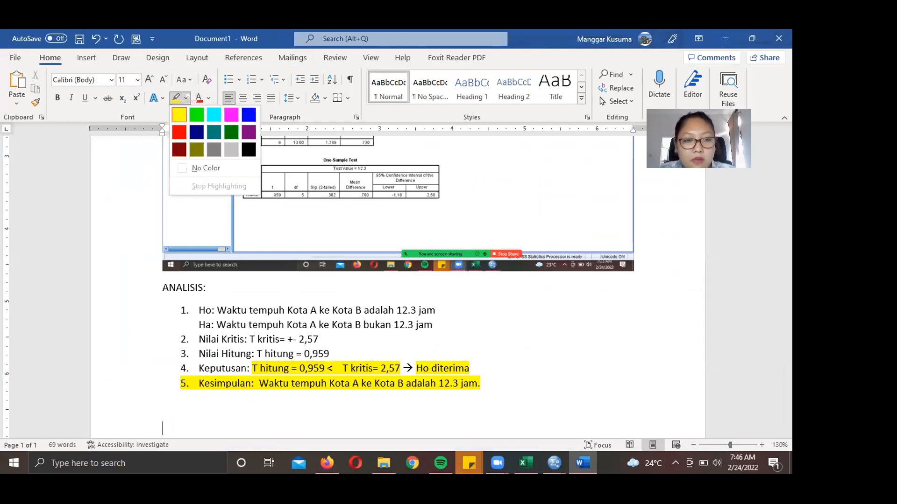
pyautogui.click(203, 167)
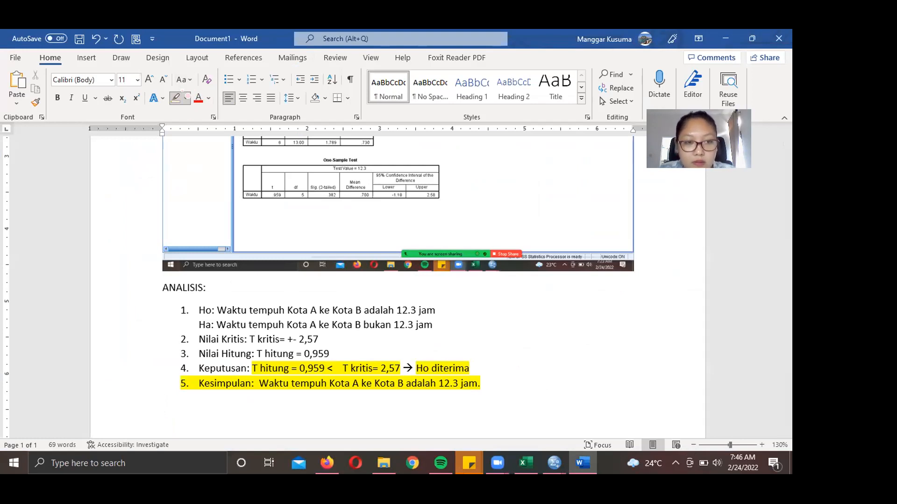
pyautogui.click(186, 97)
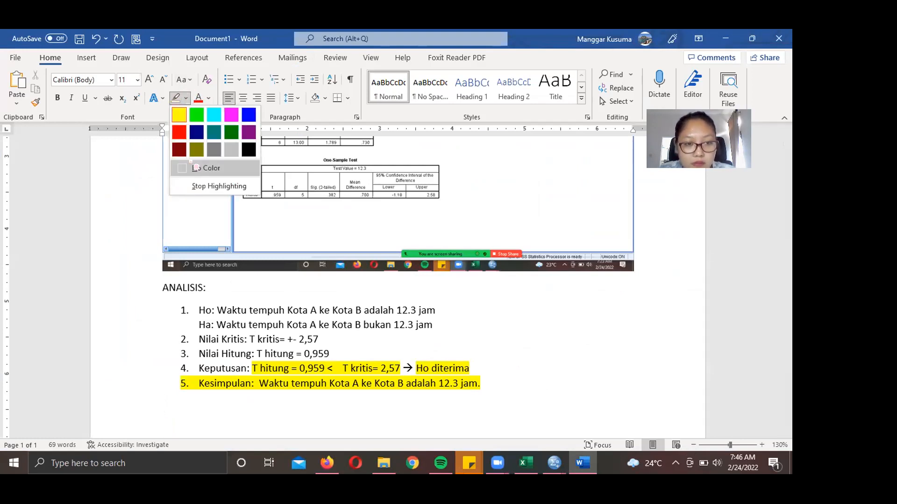
pyautogui.click(190, 163)
# - Type the heading 'UJI BEDA DUA RATA RATA POPULASI SAMPEL INDEPENDEN' with a blank line beneath
pyautogui.write('UJI ')
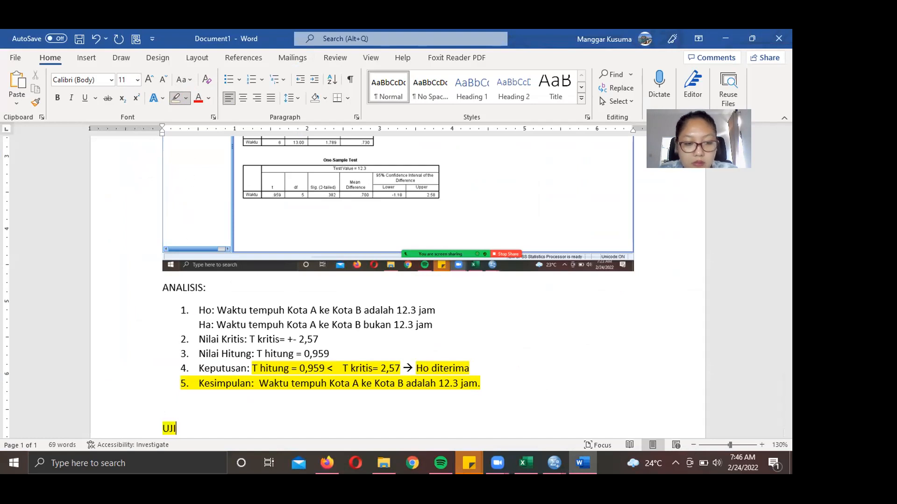
pyautogui.write('BEDA DUA')
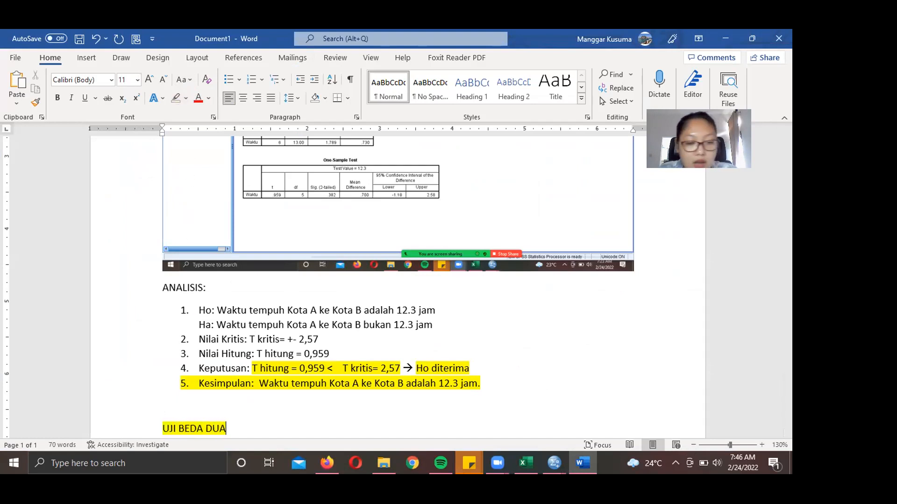
pyautogui.write(' RATA RATA POP')
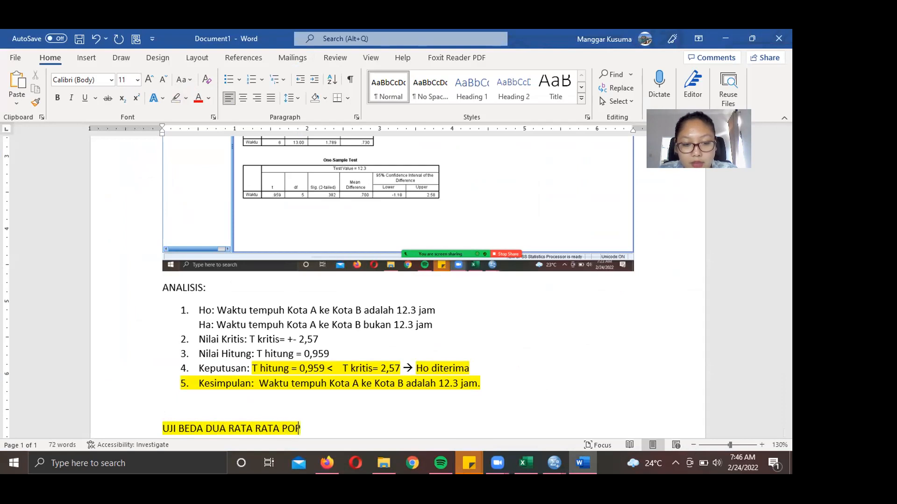
pyautogui.write('ULASI SAMP')
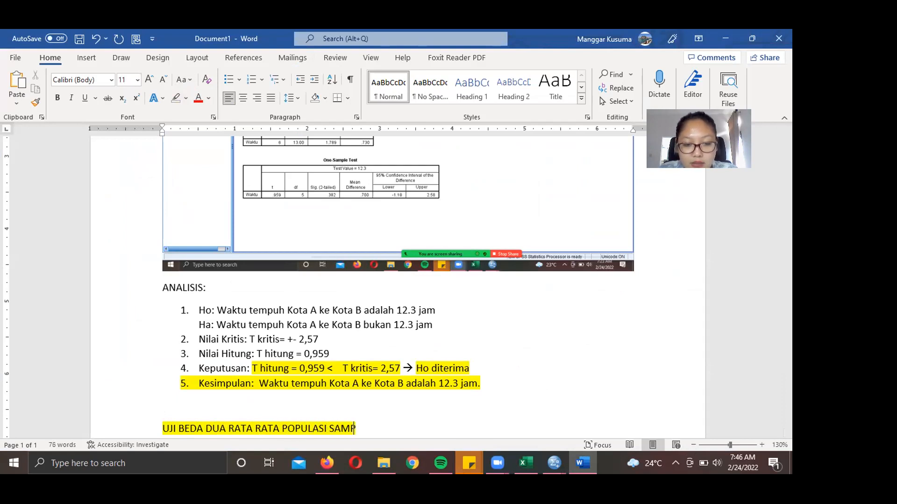
pyautogui.write('EL INDEPENDEN')
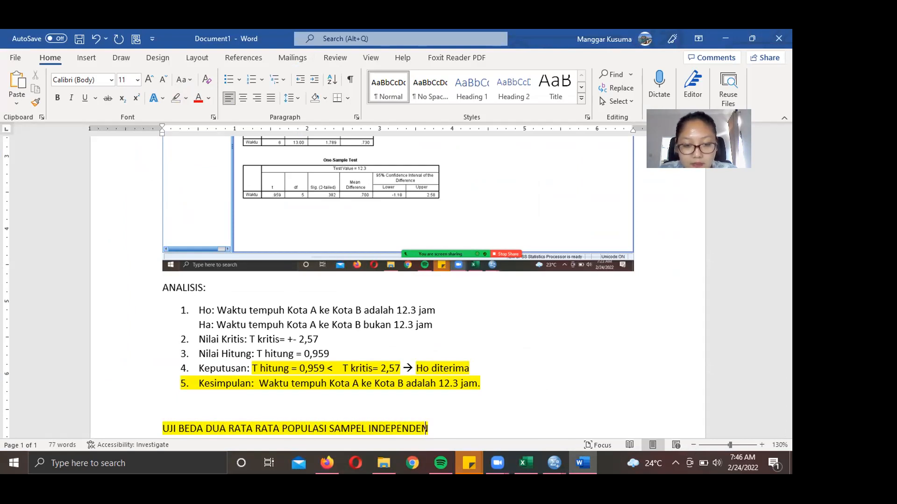
pyautogui.press('Return')
pyautogui.scroll(-5, 356, 333)
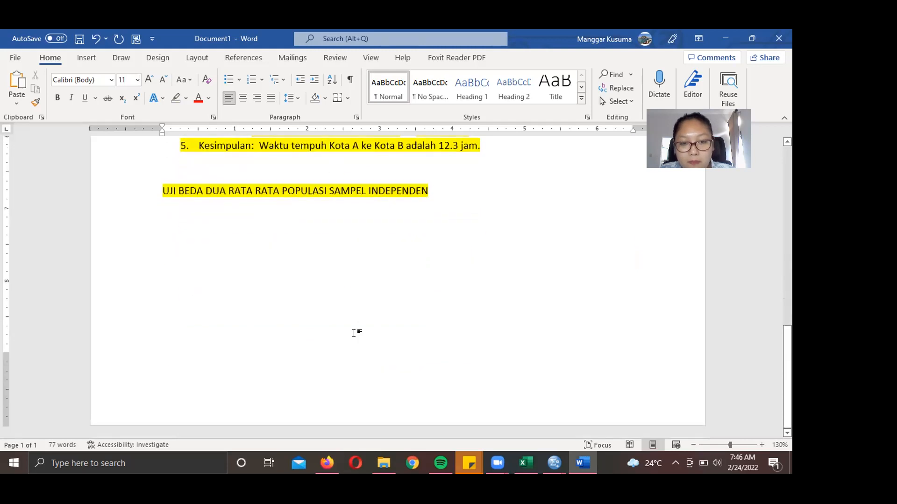
# - Paste the SPSS Independent Samples Test screenshot under the heading and remove the heading's yellow highlight
pyautogui.hotkey('ctrl', 'v')
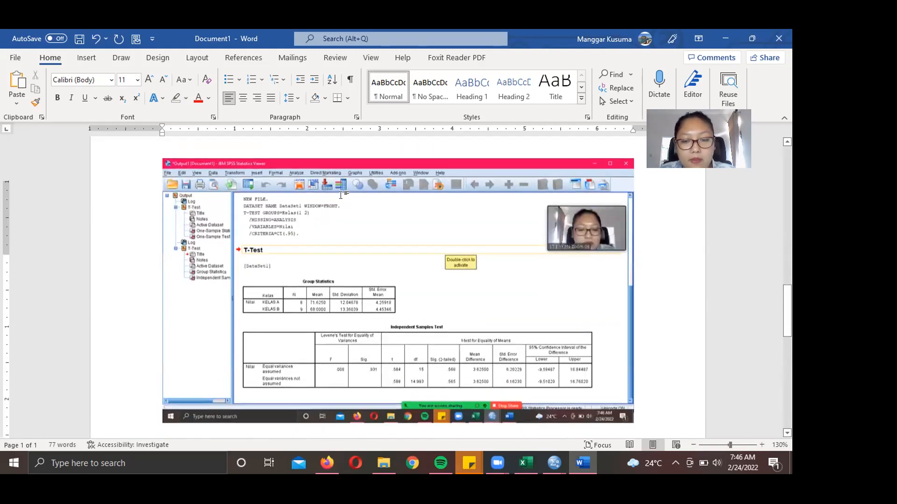
pyautogui.scroll(5, 341, 200)
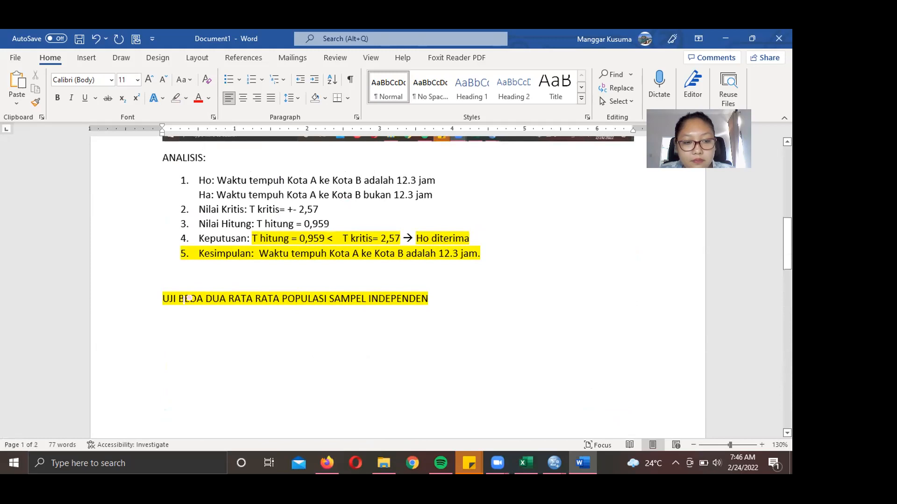
pyautogui.tripleClick(472, 306)
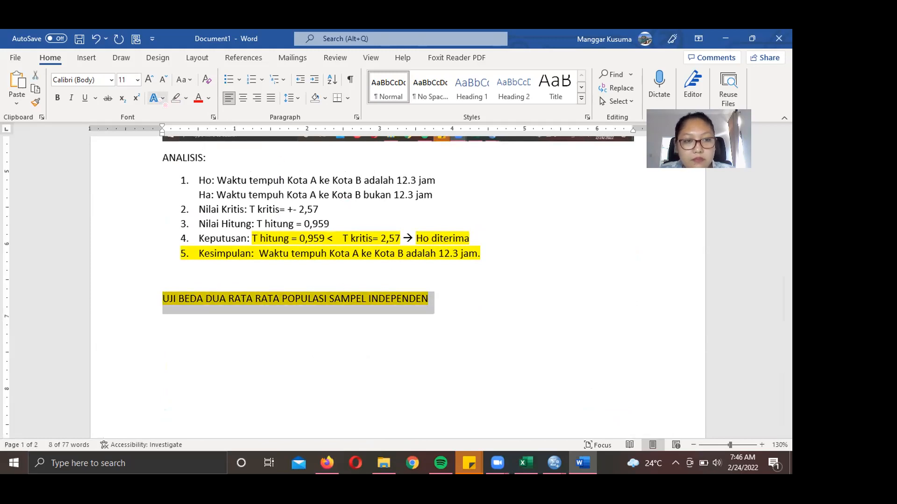
pyautogui.click(177, 97)
# - Shrink the pasted SPSS screenshot
pyautogui.scroll(-7, 355, 283)
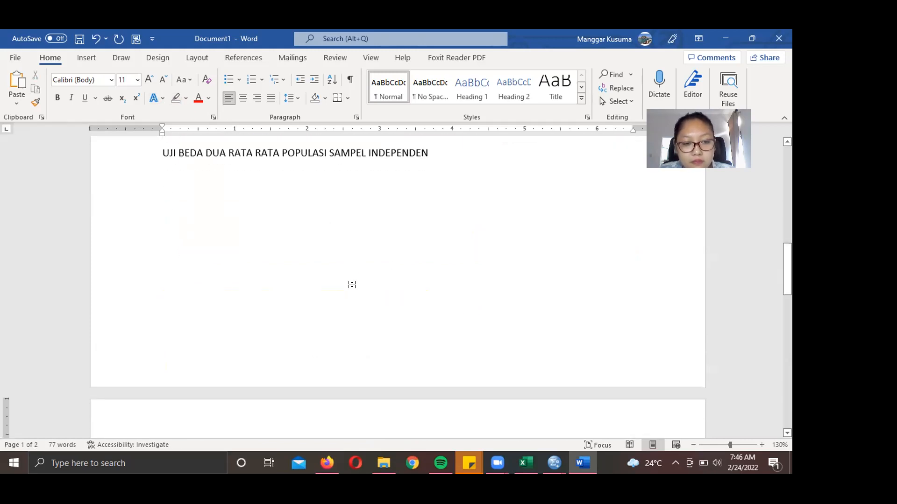
pyautogui.scroll(-4, 352, 287)
pyautogui.click(352, 288)
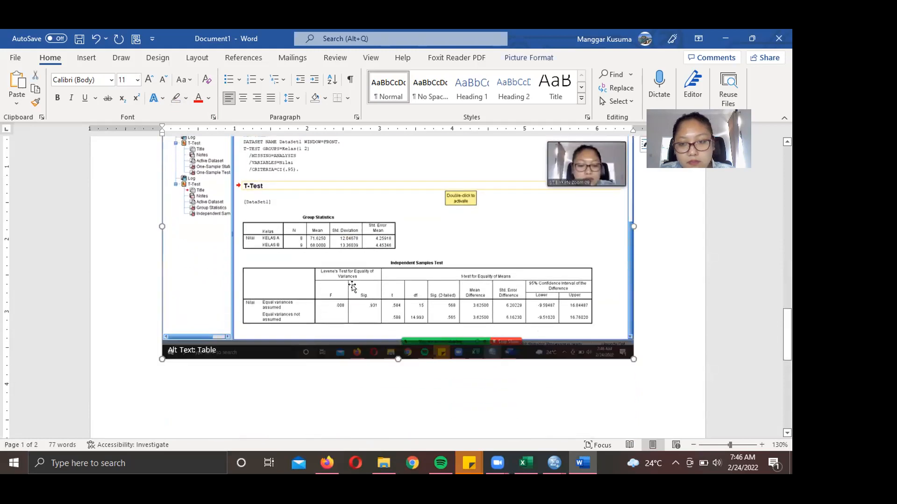
pyautogui.moveTo(632, 358); pyautogui.dragTo(435, 270)
# - Move the independent-samples heading to the top of page 2 and resize the screenshot again
pyautogui.scroll(12, 435, 270)
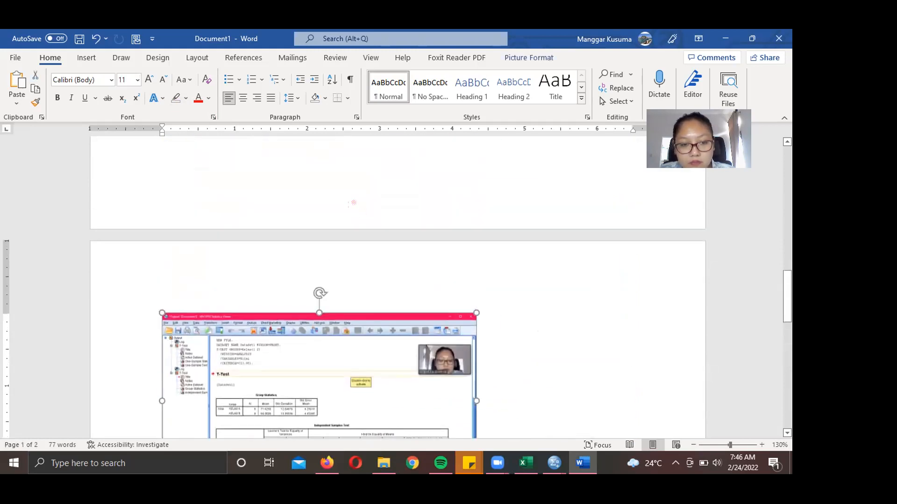
pyautogui.click(161, 320)
pyautogui.press('Return')
pyautogui.press('Return')
pyautogui.press('Return')
pyautogui.press('Return')
pyautogui.press('Return')
pyautogui.press('Return')
pyautogui.press('Return')
pyautogui.press('Return')
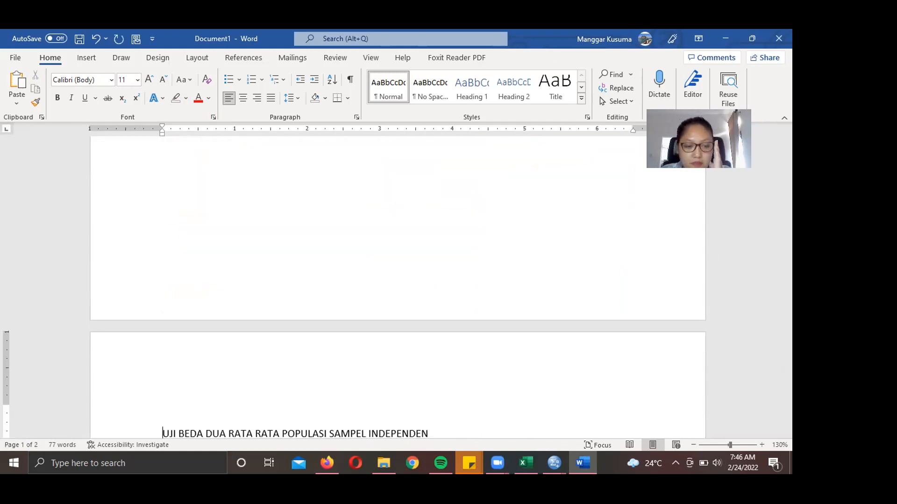
pyautogui.press('BackSpace')
pyautogui.press('BackSpace')
pyautogui.press('Return')
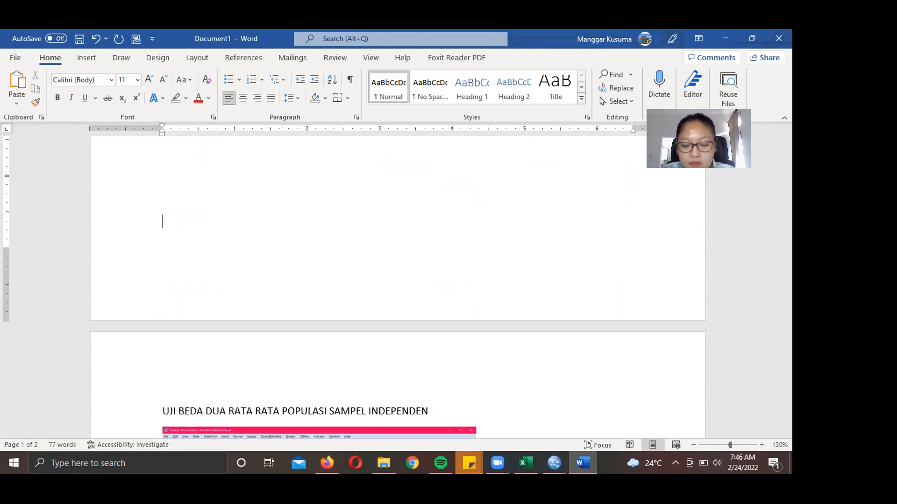
pyautogui.scroll(-5, 204, 332)
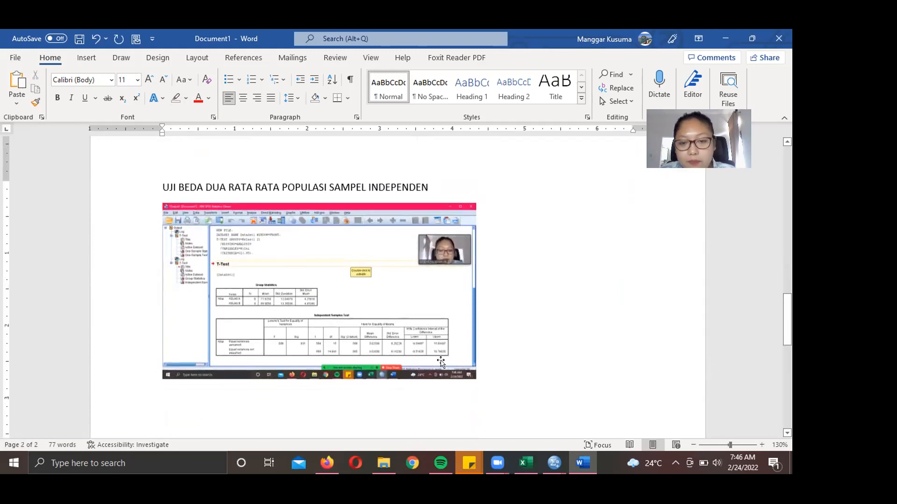
pyautogui.click(474, 377)
pyautogui.moveTo(556, 374); pyautogui.dragTo(621, 376)
# - Select the one-sample ANALISIS section and place the cursor below the new screenshot
pyautogui.scroll(5, 536, 265)
pyautogui.scroll(5, 540, 264)
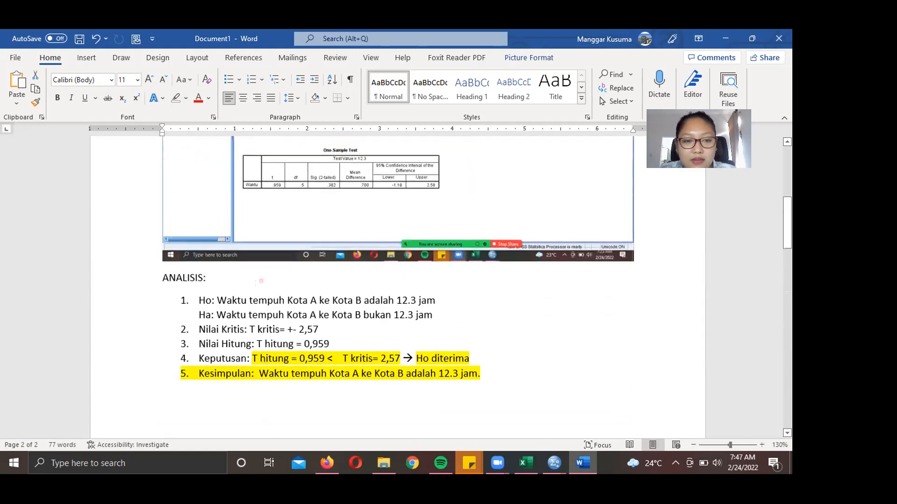
pyautogui.moveTo(162, 279); pyautogui.dragTo(506, 369)
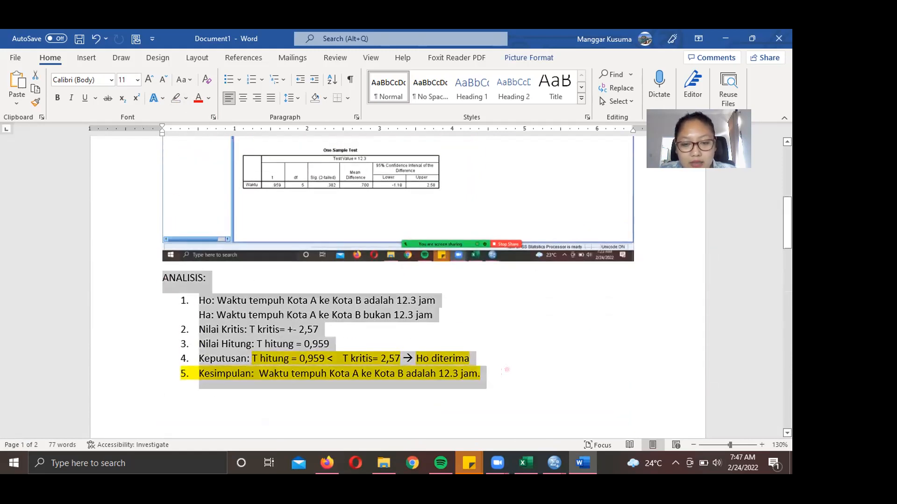
pyautogui.scroll(-10, 598, 370)
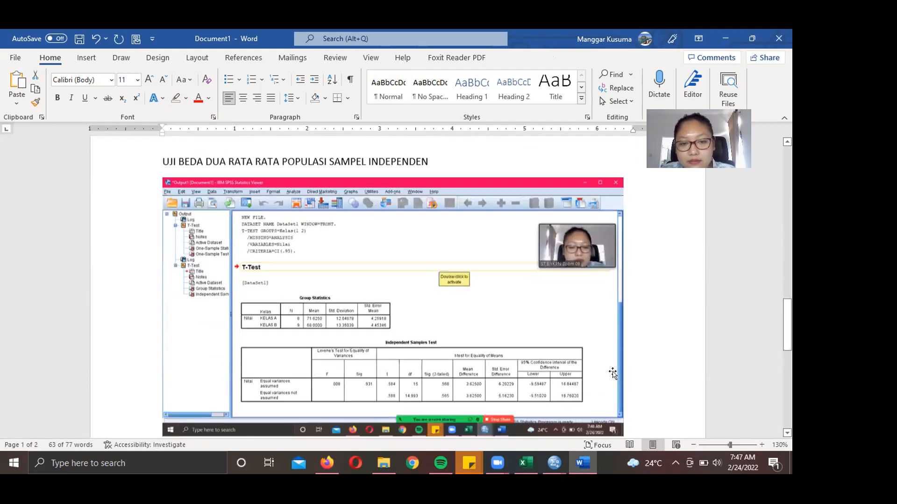
pyautogui.click(163, 374)
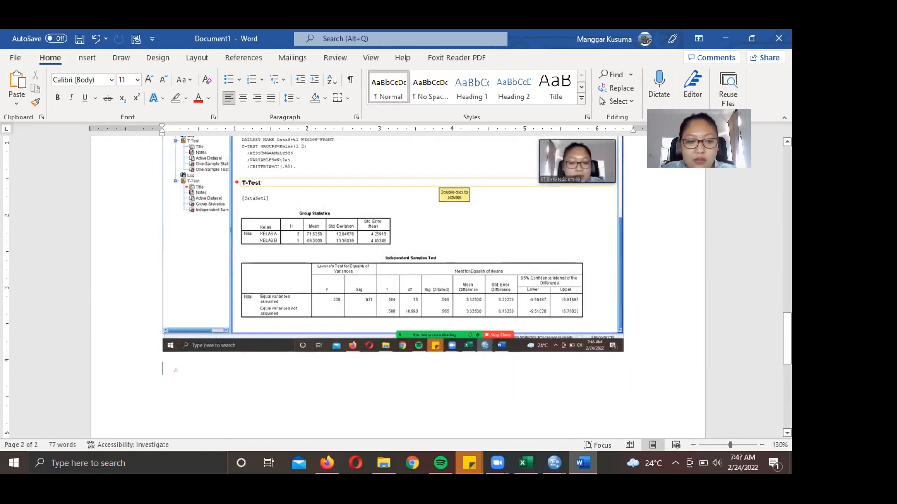
# - Paste the ANALISIS list below the screenshot, delete the old hypothesis wording, and add an unnumbered line
pyautogui.write('ANALISIS: 1. Ho: Waktu tempuh Kota A ke Kota B adalah 12.3 jam Ha: Waktu tempuh Kota A ke Kota B bukan 12.3 jam 2. Nilai Kritis: T kritis= +- 2,57 3. Nilai Hitung: T hitung = 0,959 4. Keputusan: T hitung = 0,959 <    T kritis= 2,57 → Ho diterima 5. Kesimpulan:  Waktu tempuh Kota A ke Kota B adalah 12.3 jam.')
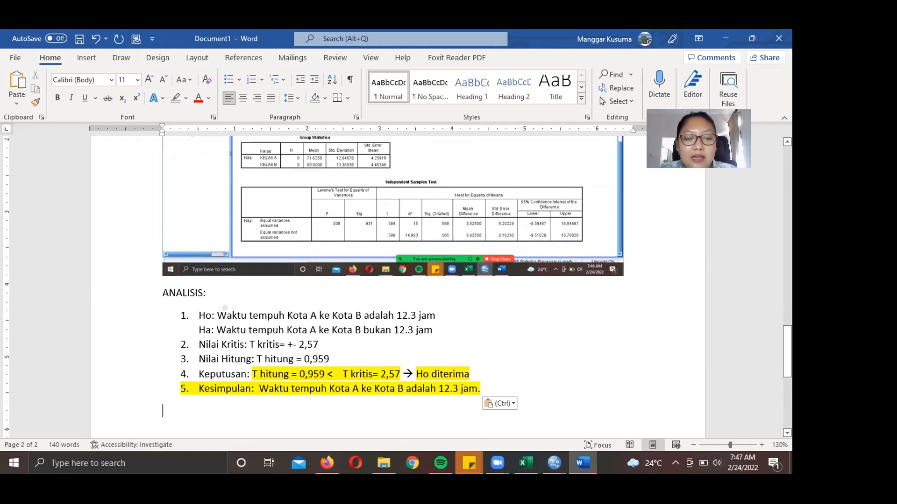
pyautogui.moveTo(217, 315); pyautogui.dragTo(434, 330)
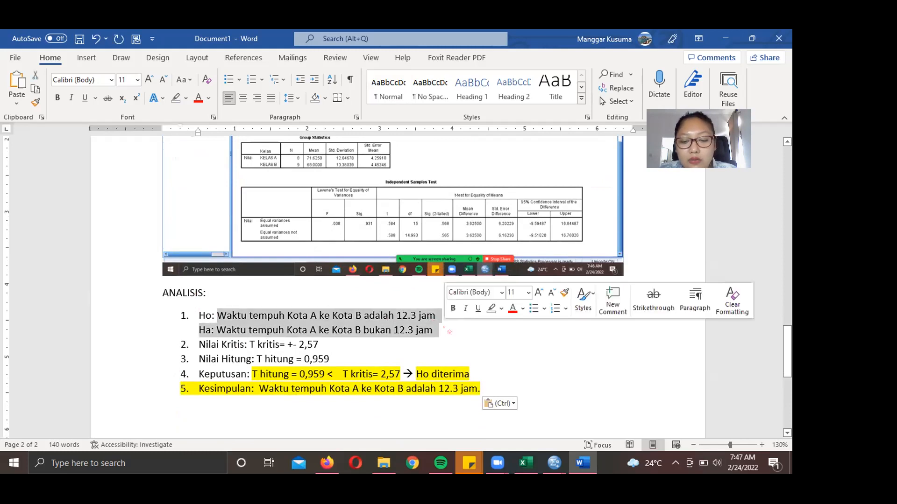
pyautogui.press('BackSpace')
pyautogui.press('Return')
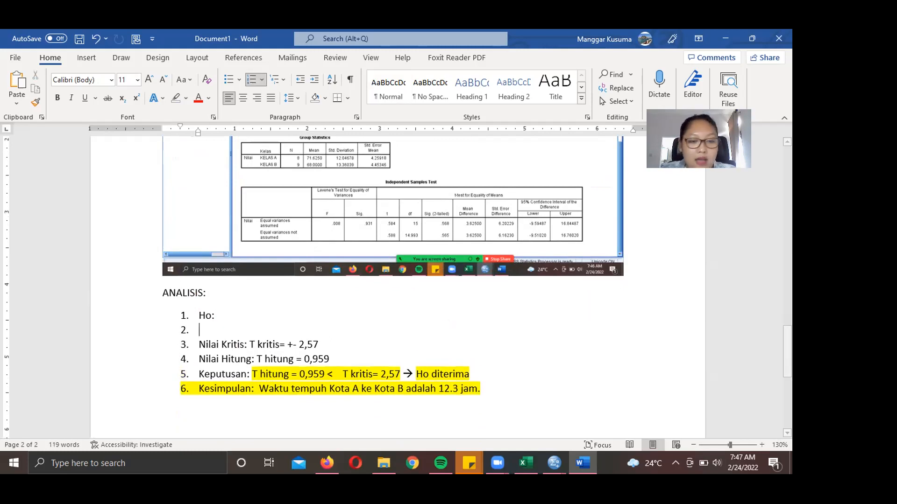
pyautogui.press('BackSpace')
# - Write 'Ha: Terdapat perbedaan rata-rata nilai ujian statistika di Kelas A dan Kelas B'
pyautogui.write('Ha')
pyautogui.press('BackSpace')
pyautogui.press('BackSpace')
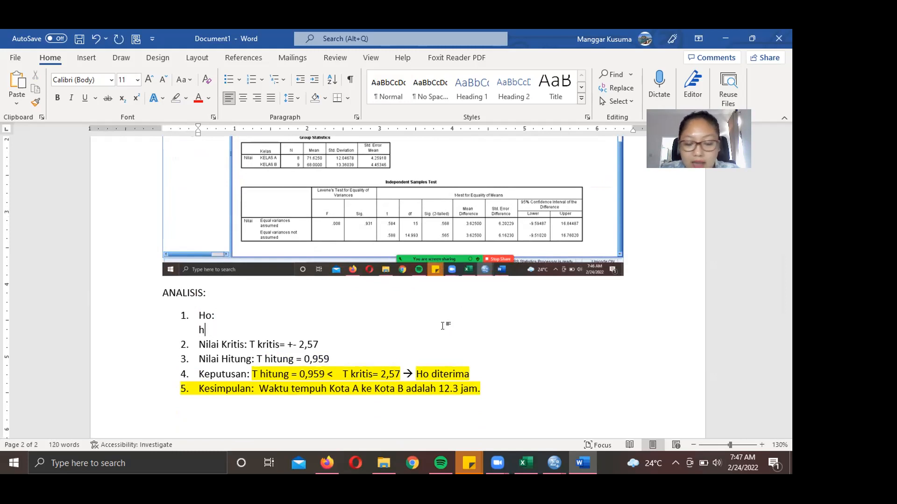
pyautogui.write('Ha:')
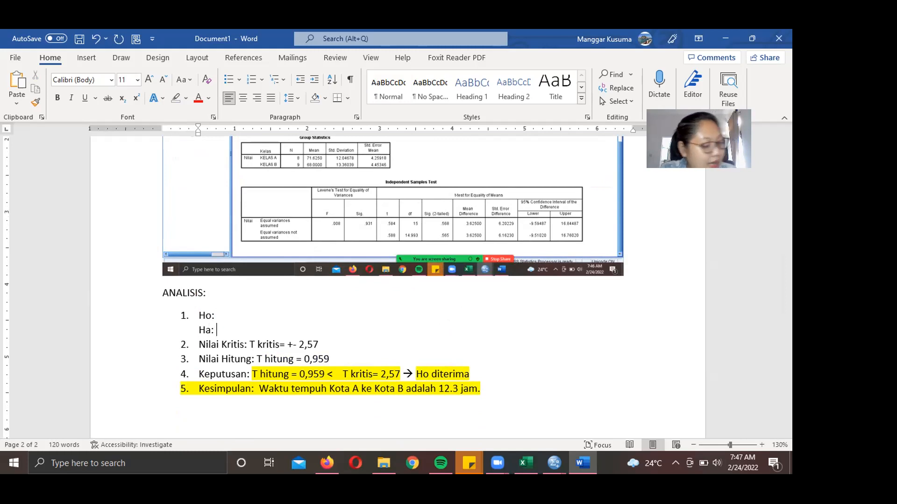
pyautogui.write('Terda[at')
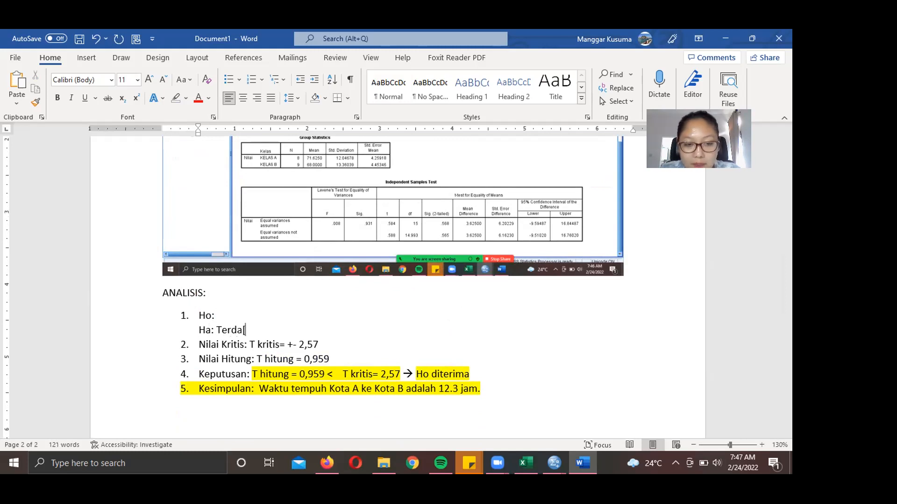
pyautogui.press('BackSpace')
pyautogui.press('BackSpace')
pyautogui.press('BackSpace')
pyautogui.press('BackSpace')
pyautogui.write('pat perbedaan nilai')
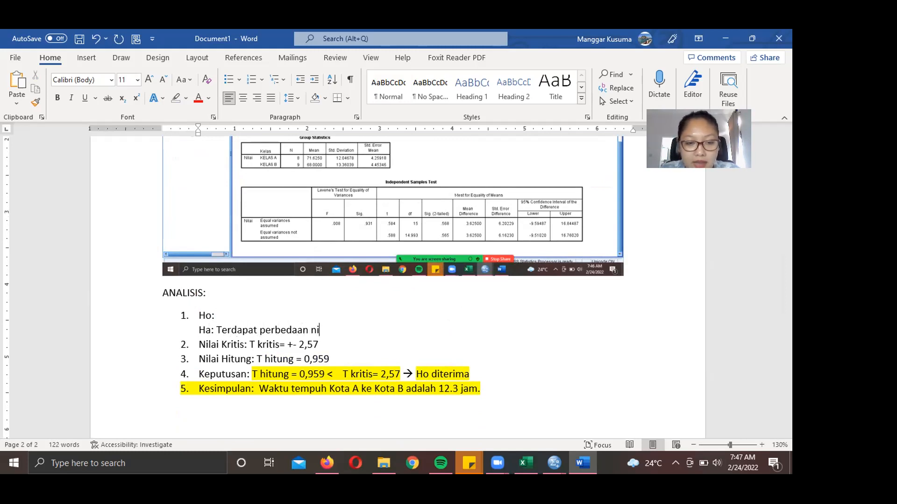
pyautogui.press('BackSpace')
pyautogui.press('BackSpace')
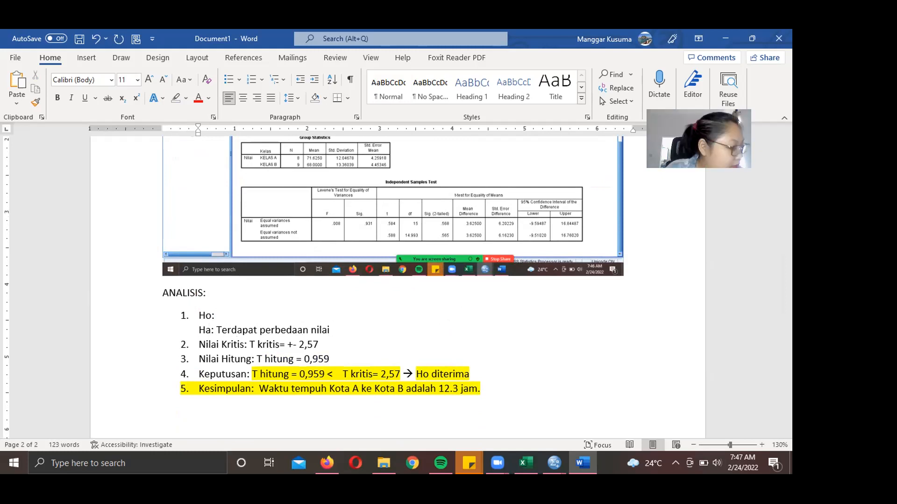
pyautogui.press('BackSpace')
pyautogui.press('BackSpace')
pyautogui.press('BackSpace')
pyautogui.press('BackSpace')
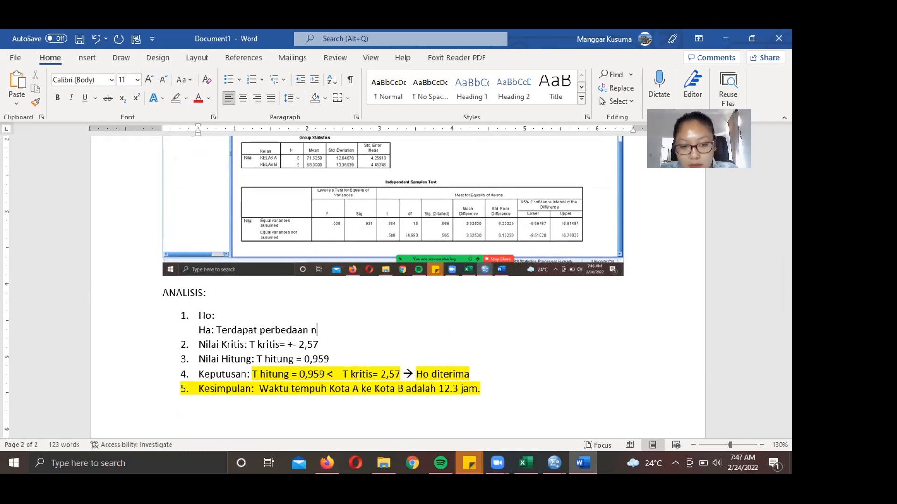
pyautogui.write('rata-rata')
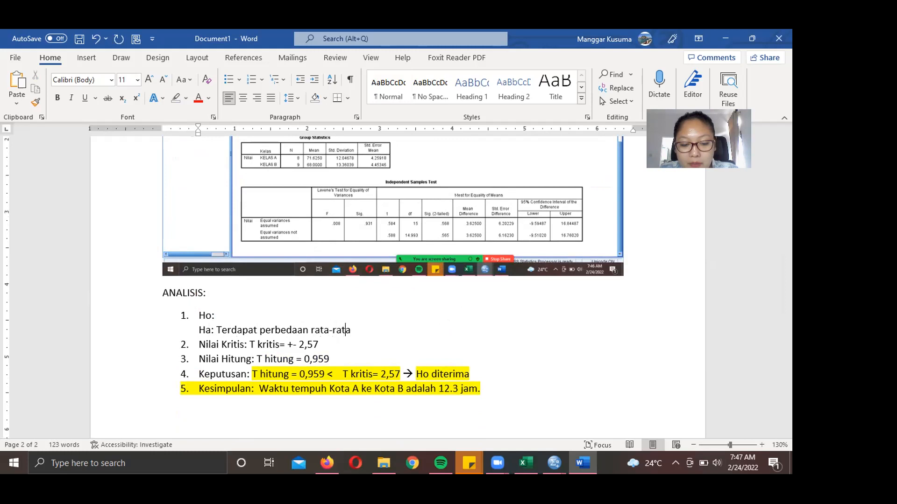
pyautogui.write(' nilai ujian statistika')
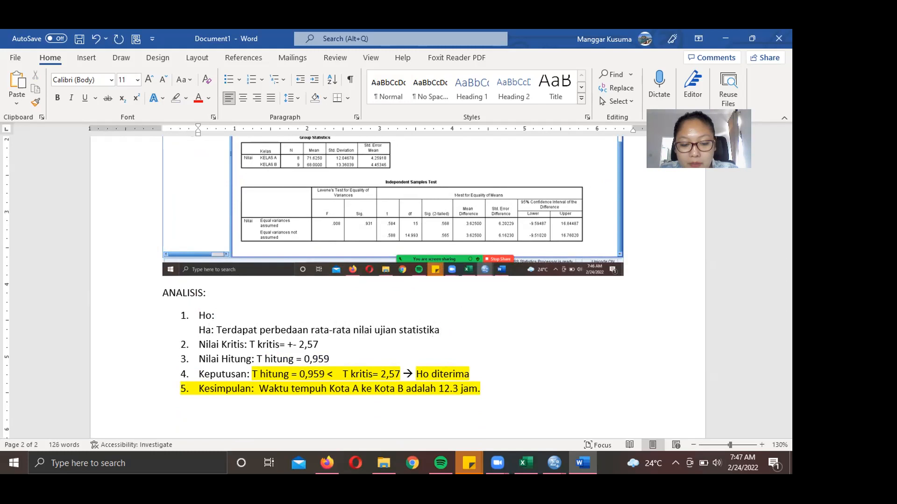
pyautogui.write(' di Kelas A dan Kelas B.')
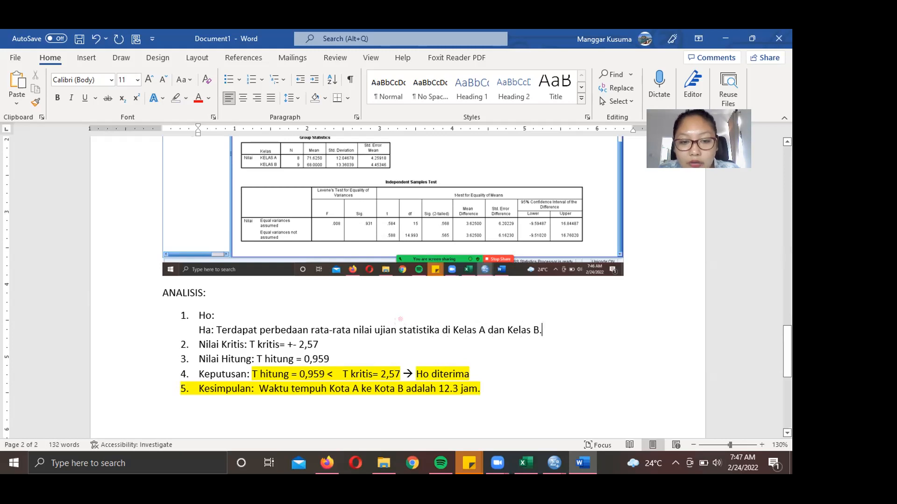
# - Complete Ho with 'Tidak terdapat perbedaan rata-rata nilai ujian statistika di Kelas A dan Kelas B' and erase 2,57
pyautogui.click(255, 314)
pyautogui.write('Tidak ')
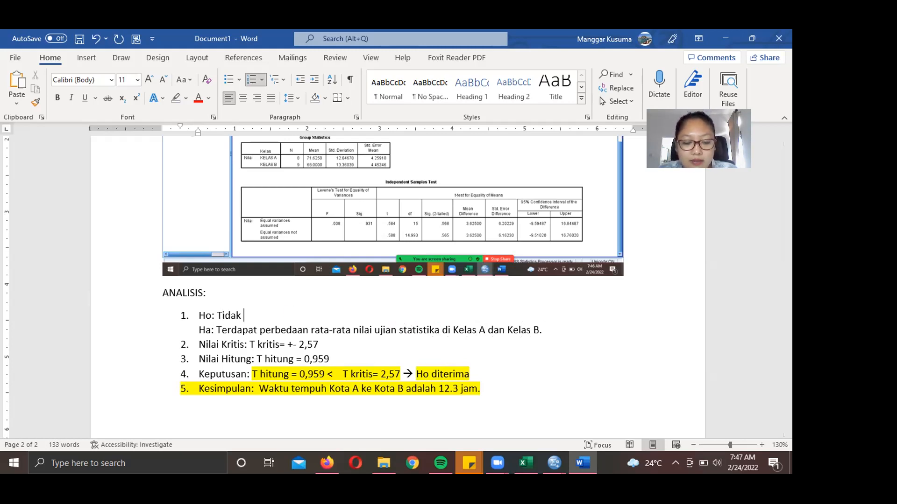
pyautogui.write('terdapat perbedaan rata-rata n')
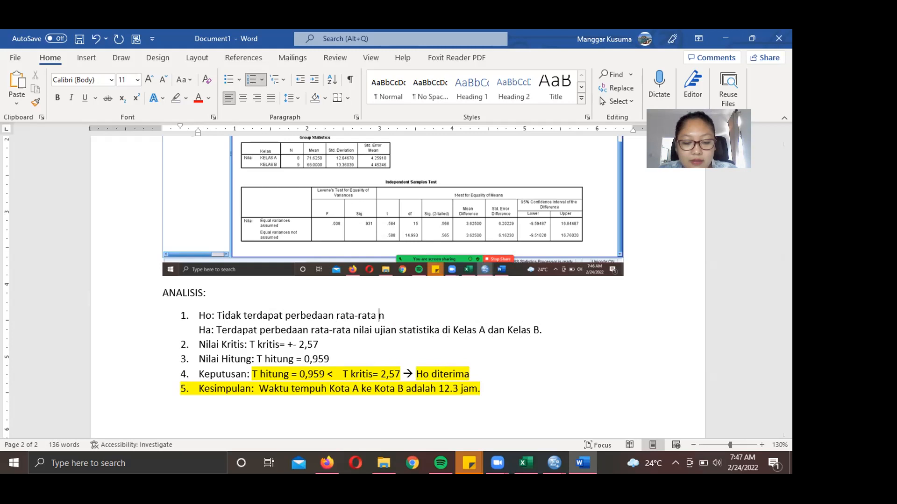
pyautogui.write('ilai ujian statistika di Kelas ')
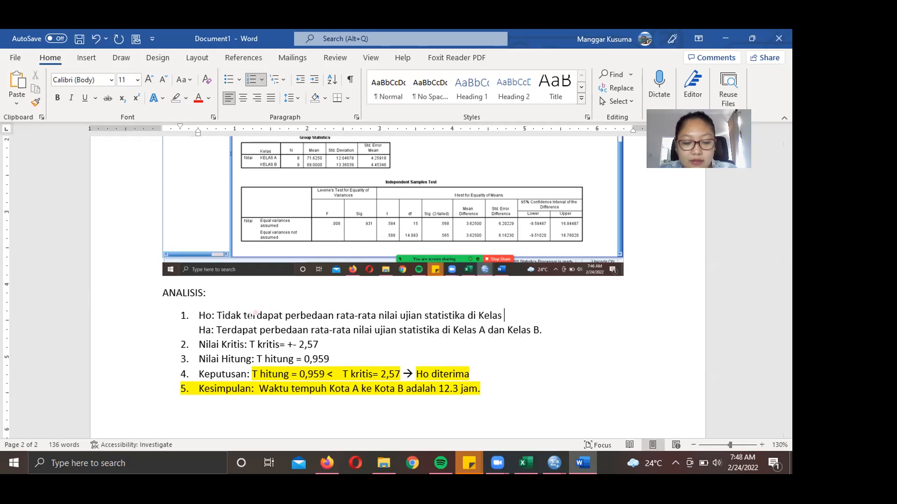
pyautogui.write('A dan Kelas B')
pyautogui.click(258, 374)
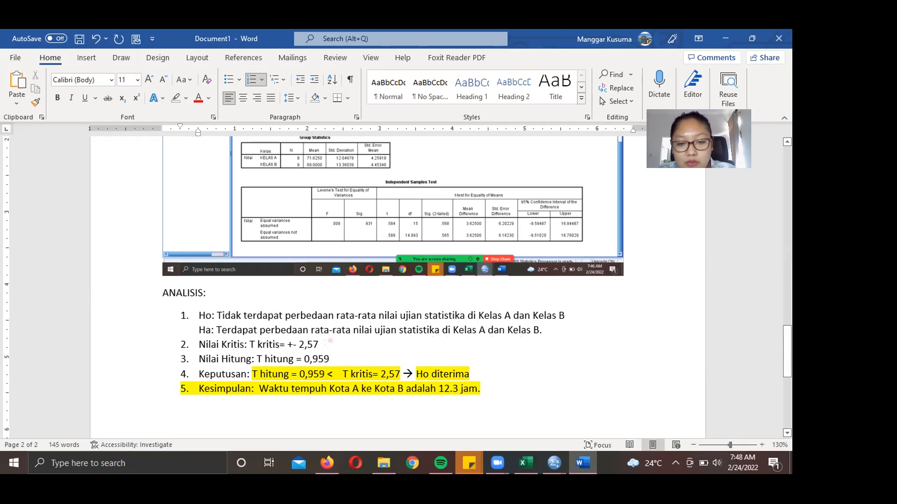
pyautogui.press('BackSpace')
pyautogui.press('BackSpace')
pyautogui.press('BackSpace')
pyautogui.press('BackSpace')
pyautogui.press('BackSpace')
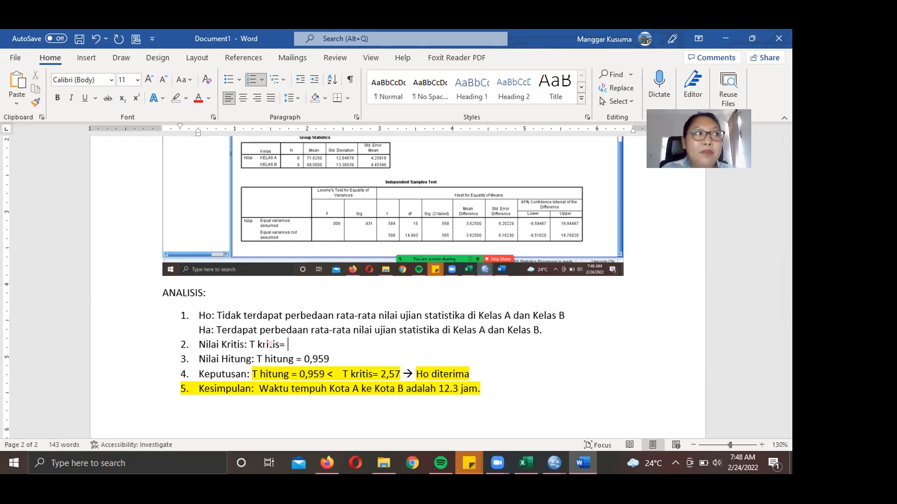
# - Rewrite the critical value line as 'T kritis (5%/2, 15', removing the equals sign
pyautogui.write('(5%/2,')
pyautogui.click(287, 345)
pyautogui.press('BackSpace')
pyautogui.press('BackSpace')
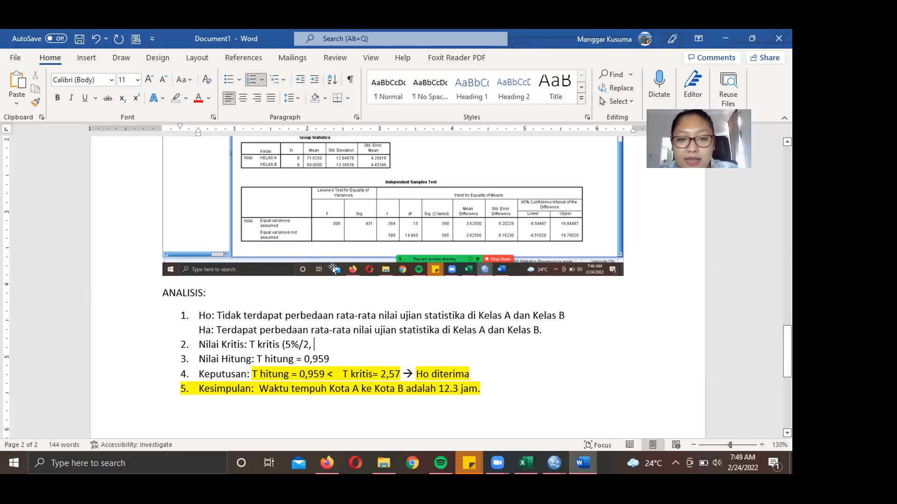
pyautogui.write('15')
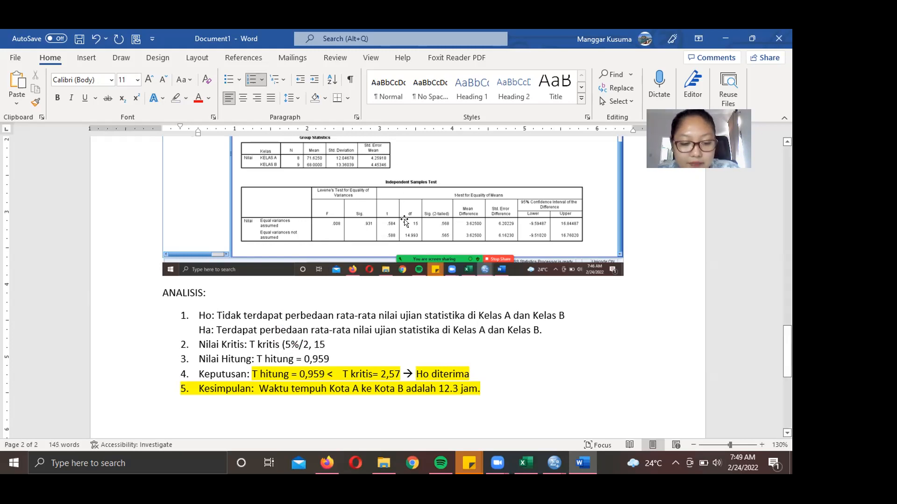
pyautogui.moveTo(555, 469)
pyautogui.click(586, 406)
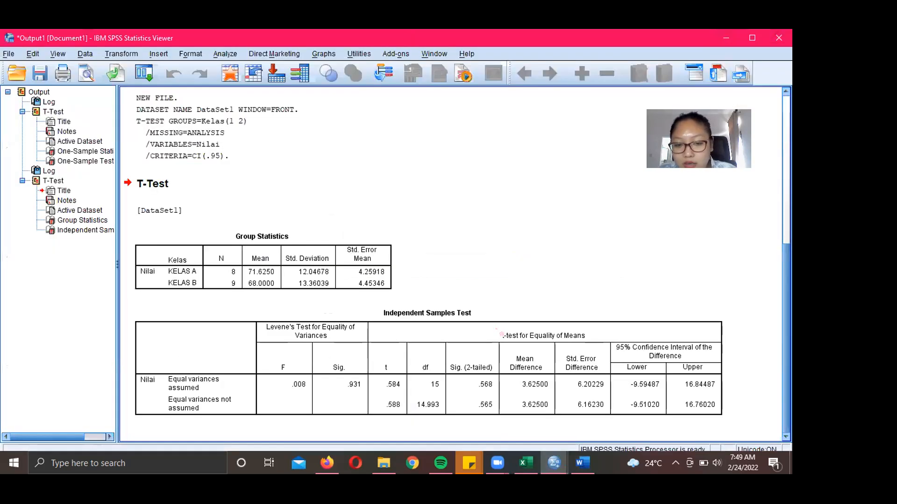
pyautogui.moveTo(423, 394)
pyautogui.mouseDown()
pyautogui.moveTo(437, 359)
pyautogui.moveTo(414, 369)
pyautogui.moveTo(416, 390)
pyautogui.mouseUp()
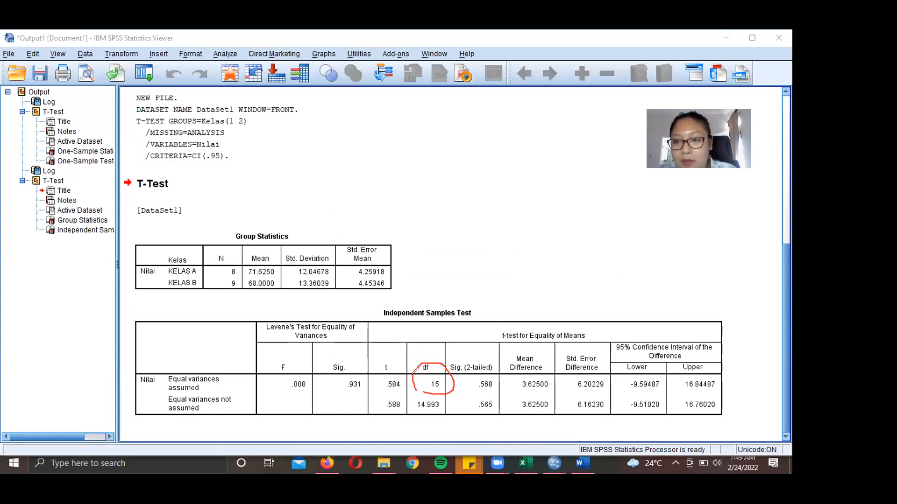
pyautogui.click(518, 71)
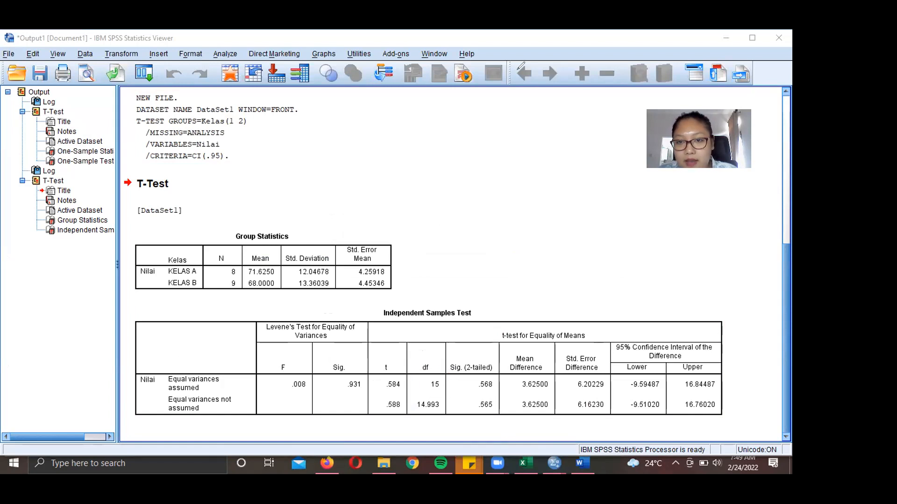
pyautogui.click(582, 469)
# - Finish the expression as 'T kritis (5%/2, 15) =' and switch to the t-distribution table in Firefox
pyautogui.write(')')
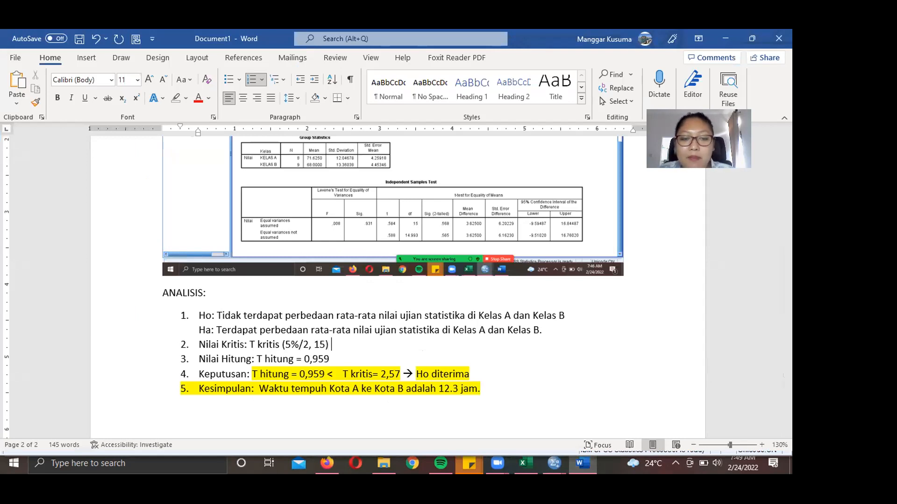
pyautogui.write(' T')
pyautogui.press('BackSpace')
pyautogui.press('BackSpace')
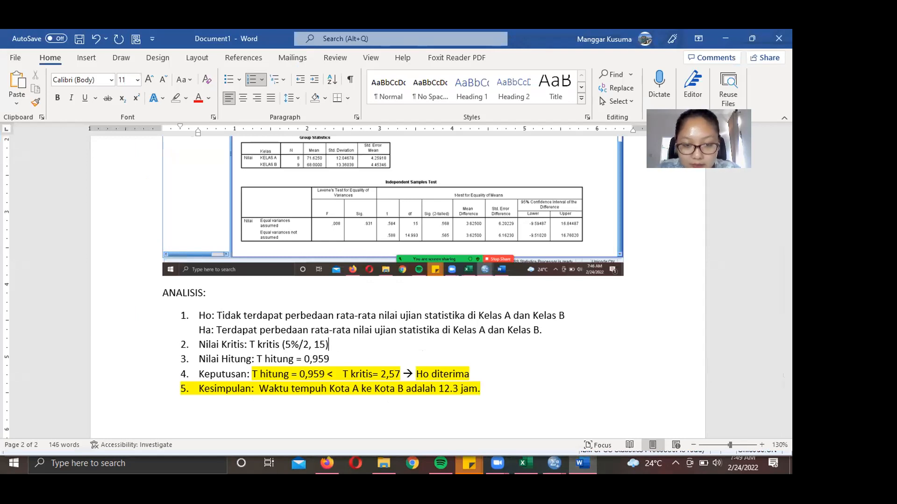
pyautogui.write('=')
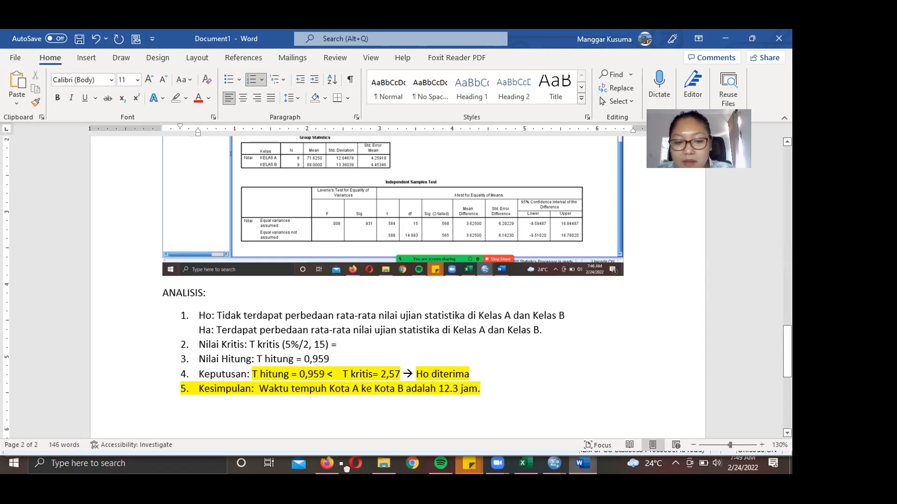
pyautogui.click(331, 466)
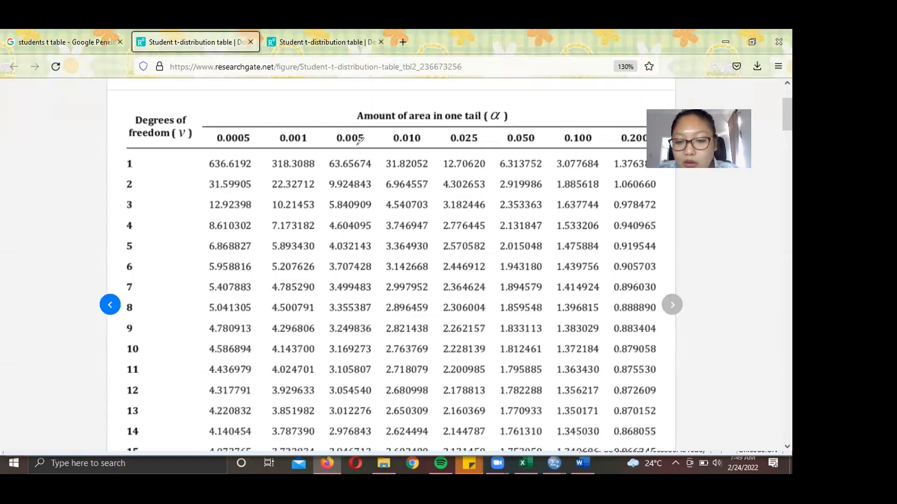
# - Mark the 0.025 one-tail column and the value 2.131450 at 15 degrees of freedom, then return to Word
pyautogui.moveTo(435, 142); pyautogui.dragTo(436, 150)
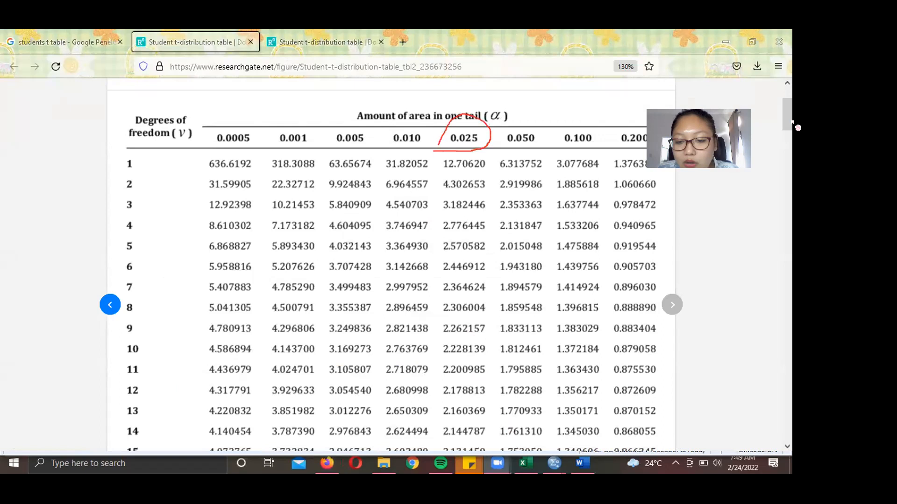
pyautogui.scroll(-1, 789, 126)
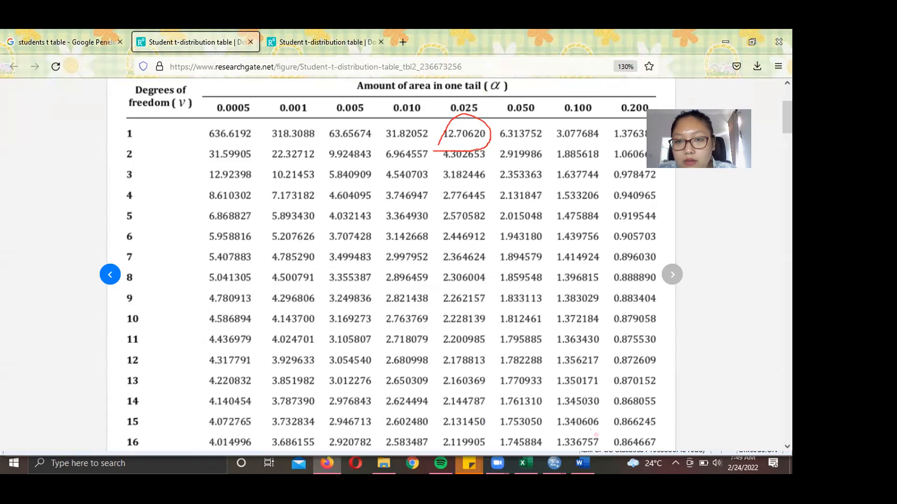
pyautogui.hotkey('ctrl', 'z')
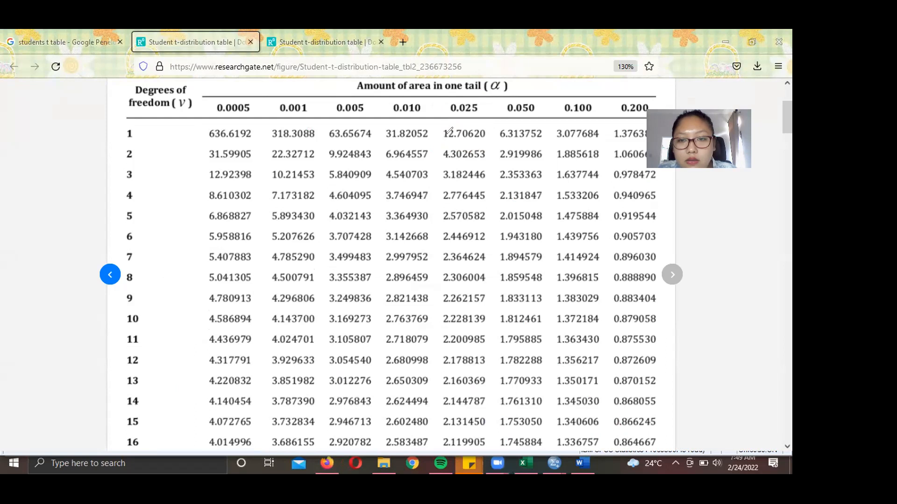
pyautogui.moveTo(446, 127)
pyautogui.mouseDown()
pyautogui.moveTo(488, 125)
pyautogui.moveTo(480, 98)
pyautogui.mouseUp()
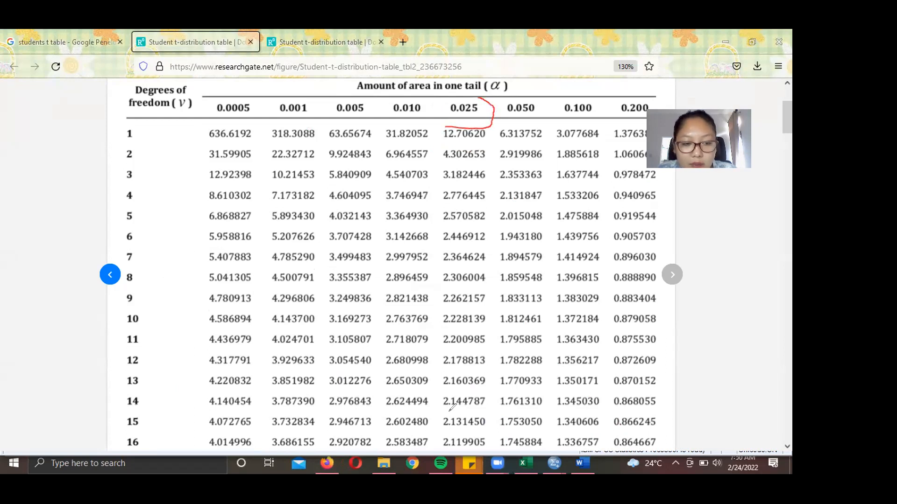
pyautogui.moveTo(443, 415)
pyautogui.mouseDown()
pyautogui.moveTo(483, 415)
pyautogui.moveTo(496, 425)
pyautogui.moveTo(463, 433)
pyautogui.moveTo(427, 418)
pyautogui.moveTo(441, 411)
pyautogui.mouseUp()
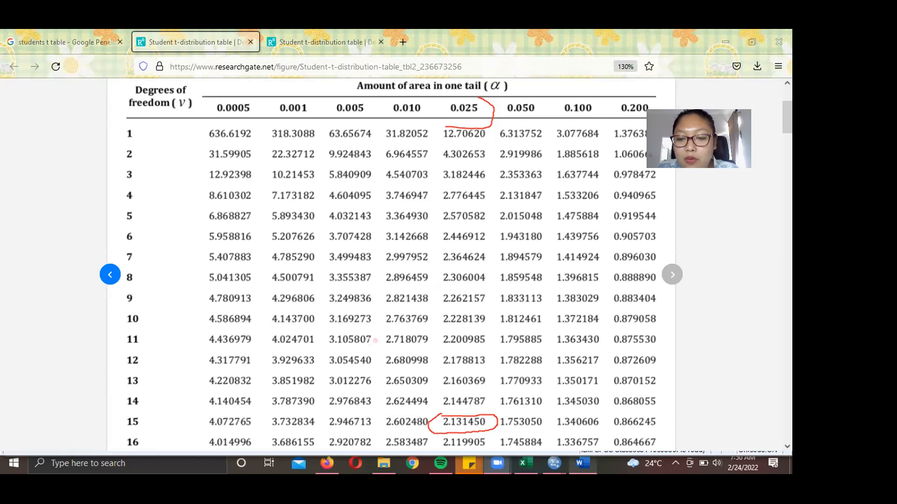
pyautogui.hotkey('alt', 'Tab')
# - Enter the critical value '+- 2,131', erase the old T hitung 0,959, and switch to SPSS
pyautogui.write('+-')
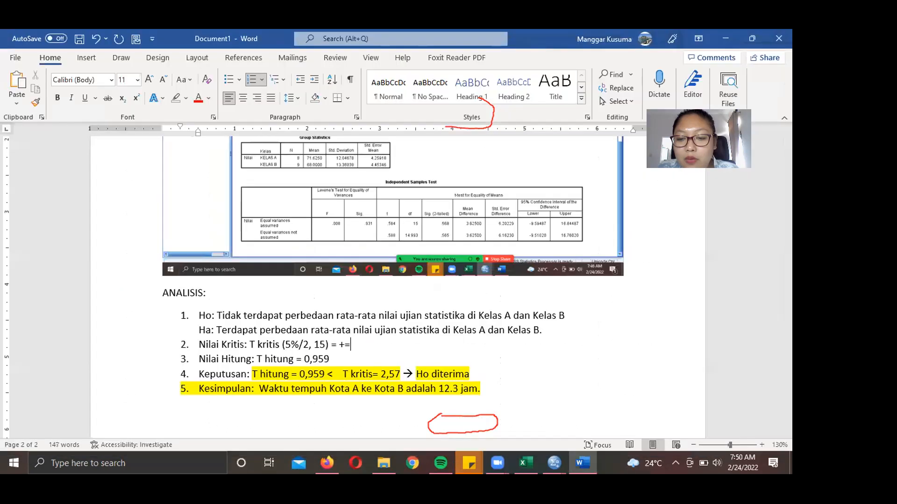
pyautogui.write(' 2')
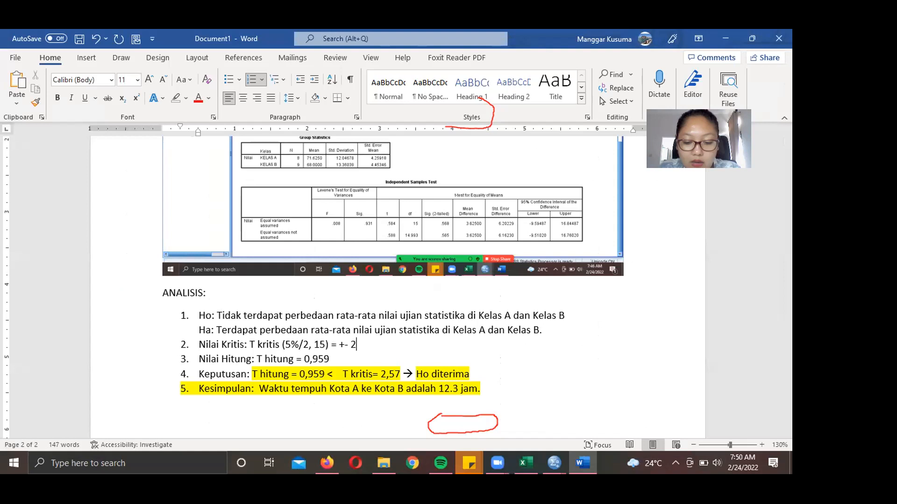
pyautogui.write(',131')
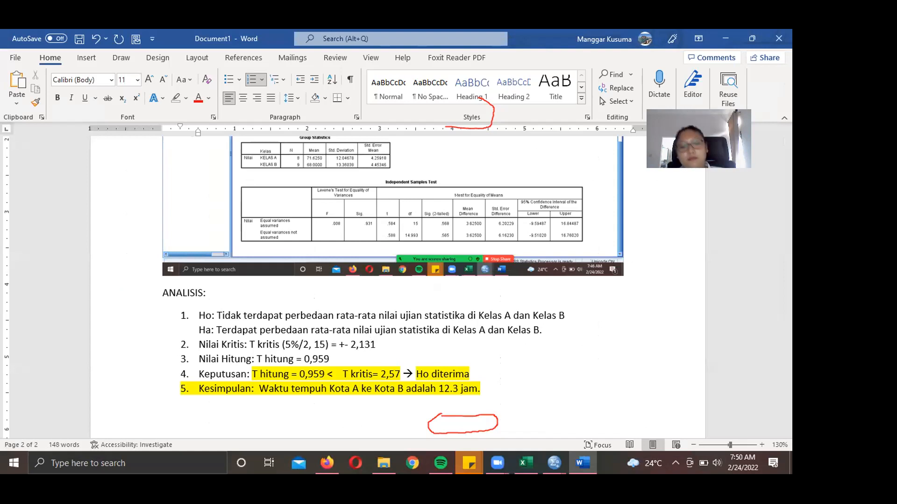
pyautogui.click(329, 359)
pyautogui.press('BackSpace')
pyautogui.press('BackSpace')
pyautogui.press('BackSpace')
pyautogui.press('BackSpace')
pyautogui.press('BackSpace')
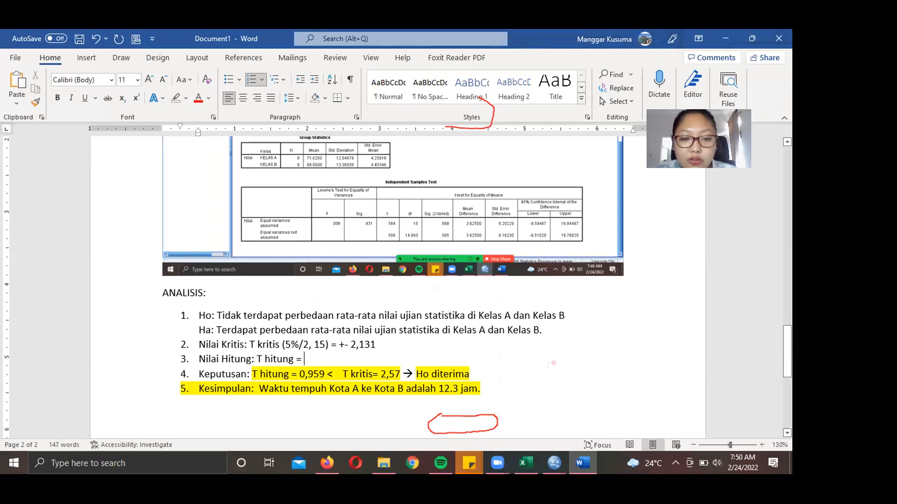
pyautogui.click(550, 467)
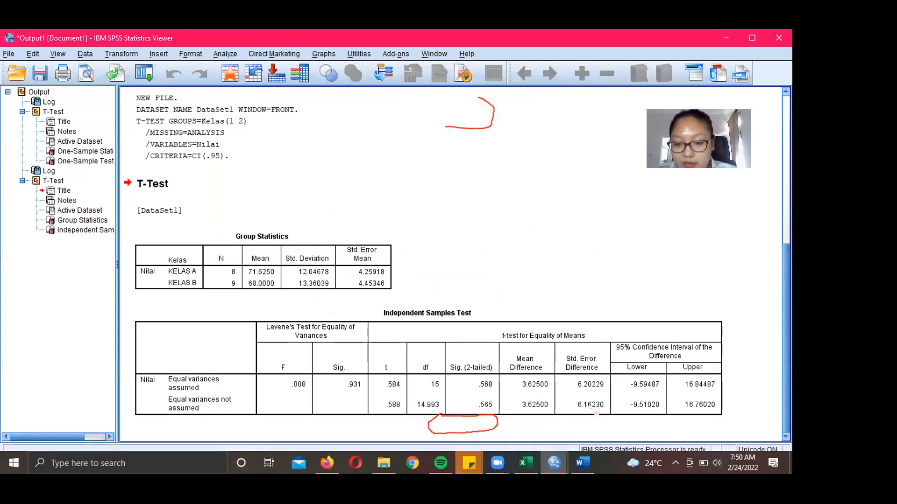
# - Mark t = .584 on the Equal variances assumed row, then return to the Word report
pyautogui.click(516, 117)
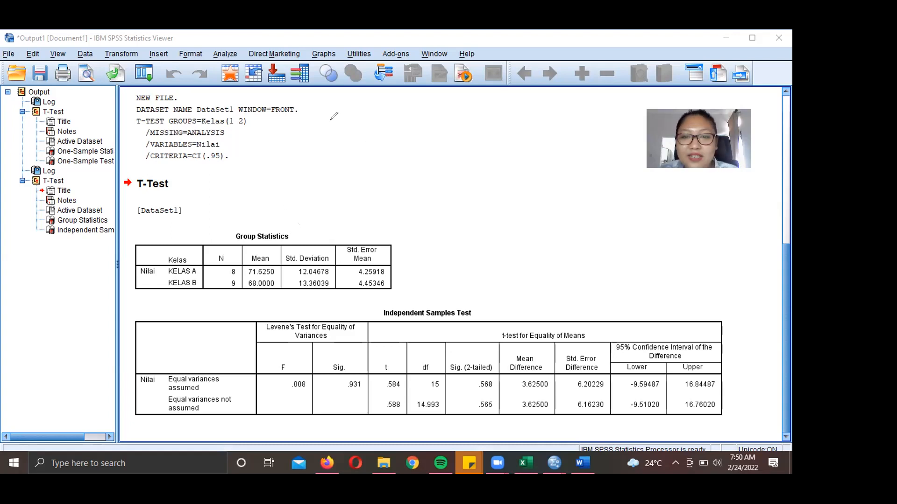
pyautogui.moveTo(372, 393)
pyautogui.mouseDown()
pyautogui.moveTo(398, 391)
pyautogui.moveTo(407, 375)
pyautogui.moveTo(372, 352)
pyautogui.moveTo(372, 389)
pyautogui.mouseUp()
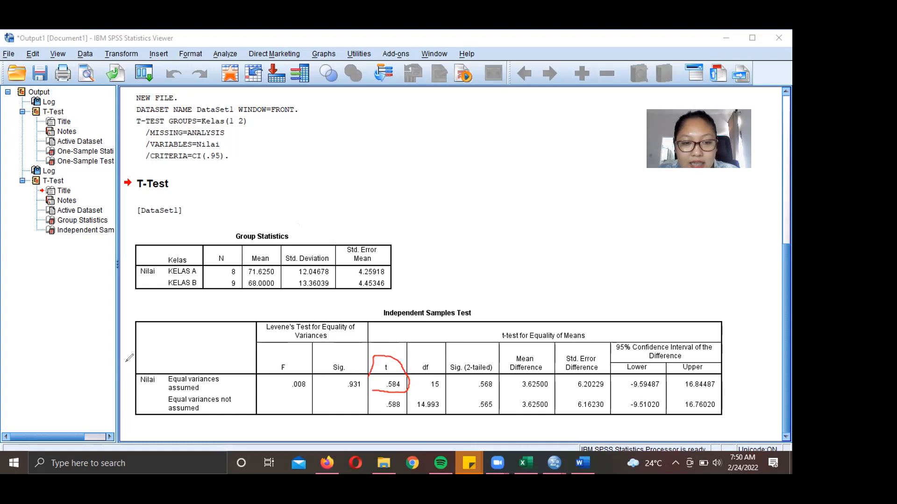
pyautogui.moveTo(127, 367)
pyautogui.mouseDown()
pyautogui.moveTo(170, 394)
pyautogui.moveTo(234, 386)
pyautogui.moveTo(140, 359)
pyautogui.moveTo(107, 360)
pyautogui.mouseUp()
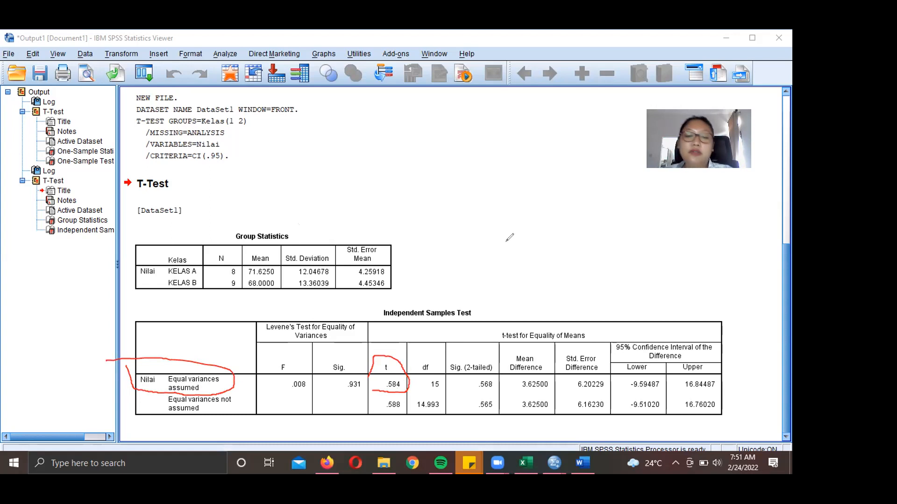
pyautogui.click(625, 70)
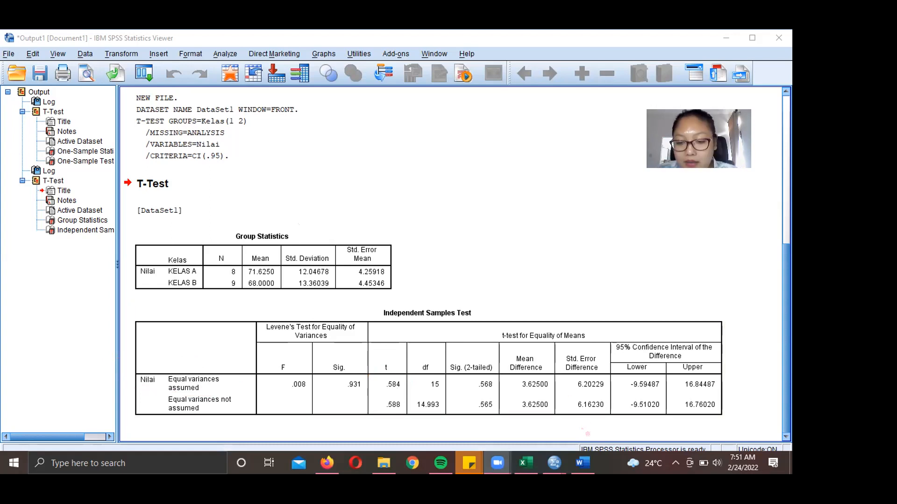
pyautogui.click(582, 463)
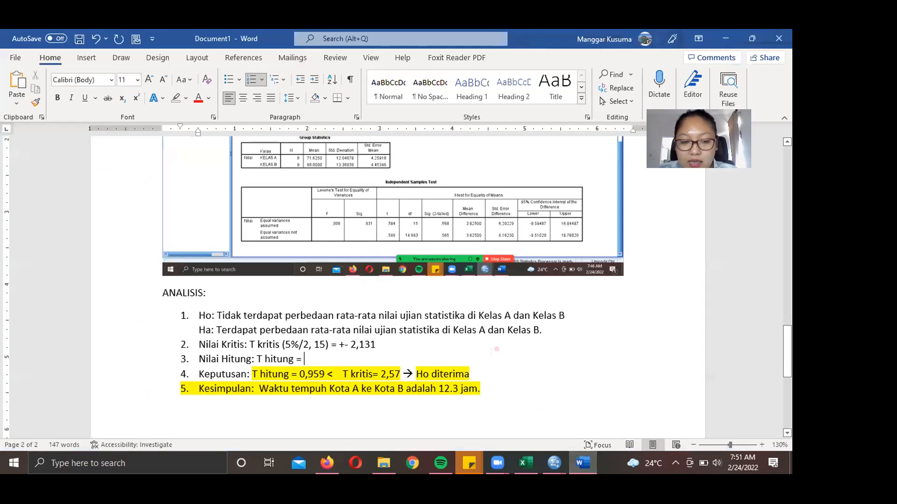
# - Set T hitung to 0,584 and update the decision to compare 0,584 with 2,131
pyautogui.write('0,584')
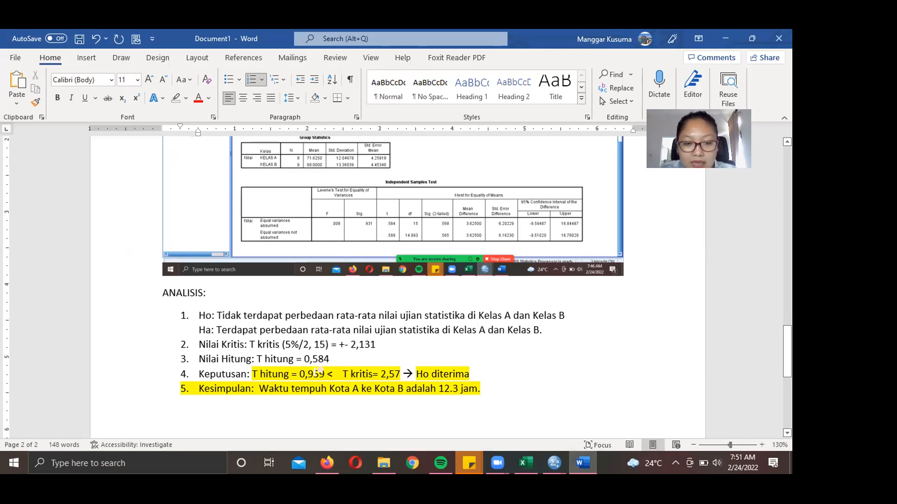
pyautogui.press('BackSpace')
pyautogui.press('BackSpace')
pyautogui.press('BackSpace')
pyautogui.press('BackSpace')
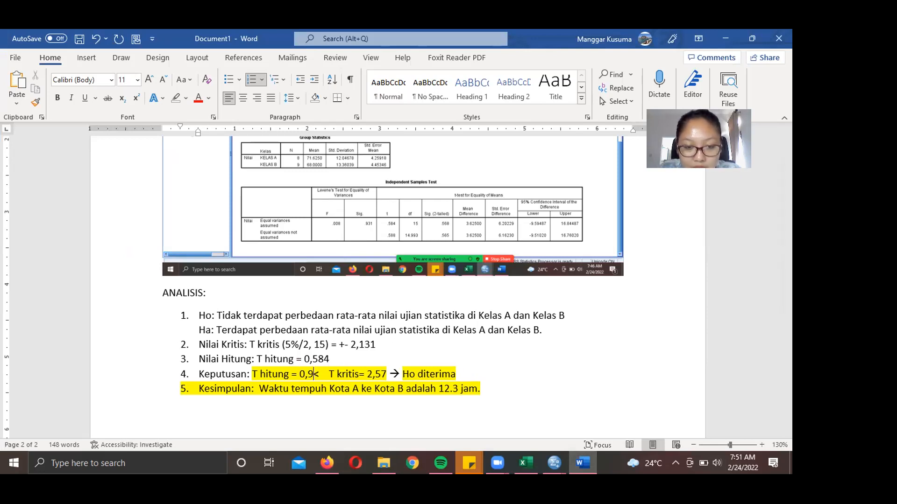
pyautogui.write('58')
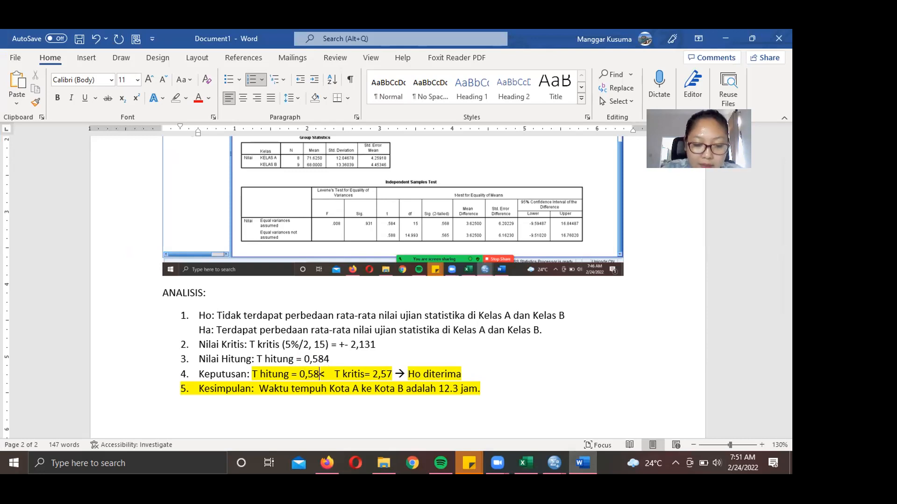
pyautogui.write('4')
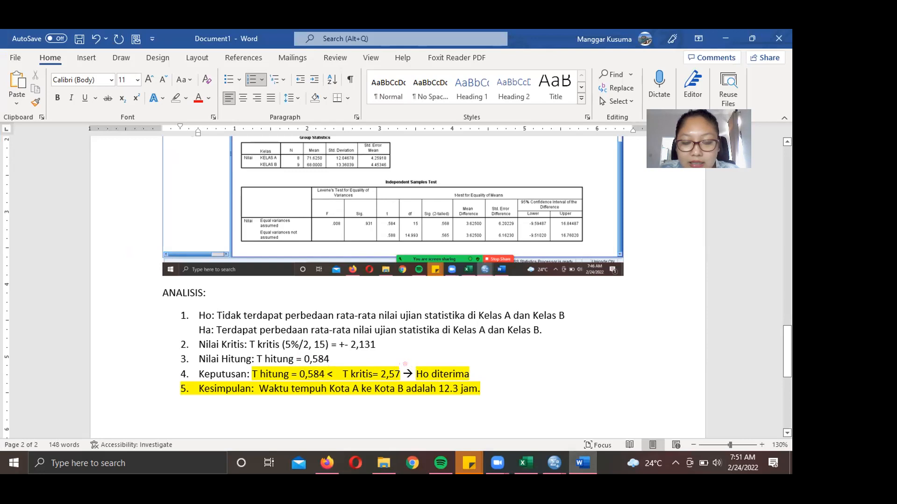
pyautogui.click(400, 373)
pyautogui.press('BackSpace')
pyautogui.press('BackSpace')
pyautogui.press('BackSpace')
pyautogui.write(',131')
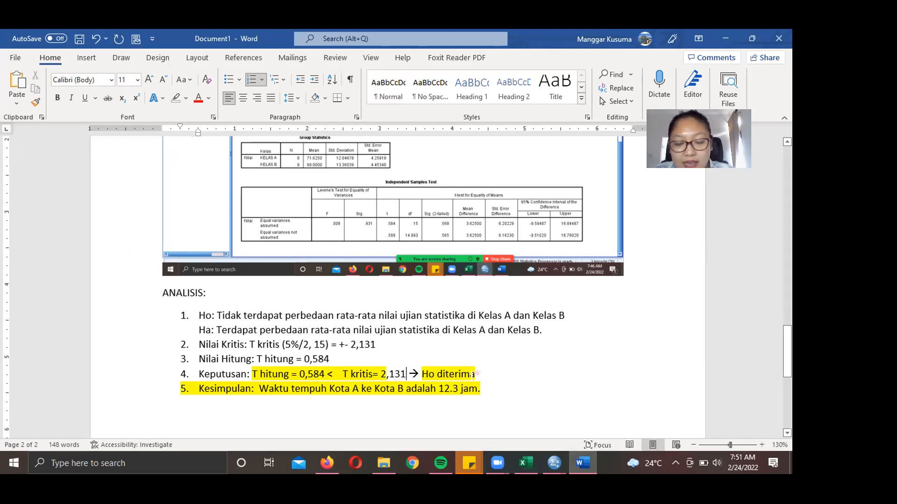
# - Replace the conclusion with 'Tidak terdapat perbedaan rata-rata nilai ujian statistika di Kelas A dan Kelas B'
pyautogui.click(482, 371)
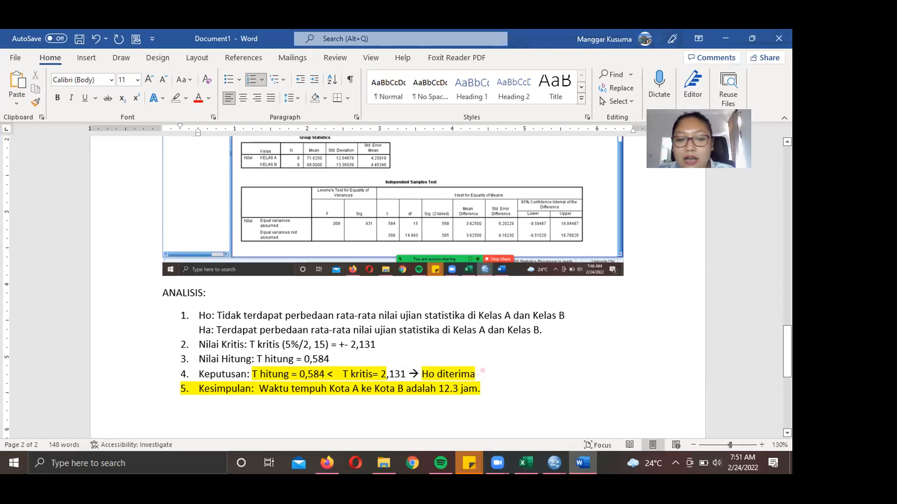
pyautogui.moveTo(481, 389); pyautogui.dragTo(276, 389)
pyautogui.write('T')
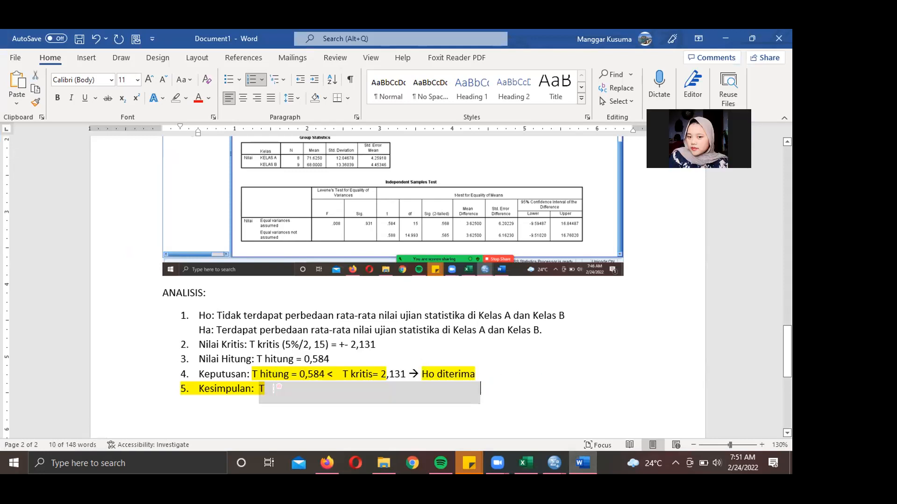
pyautogui.write('idak terdapa')
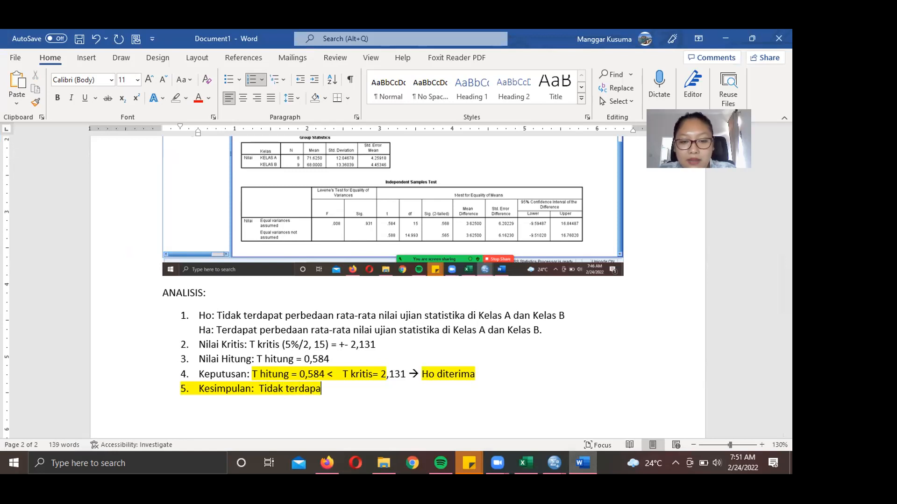
pyautogui.write('t perbedaan rata')
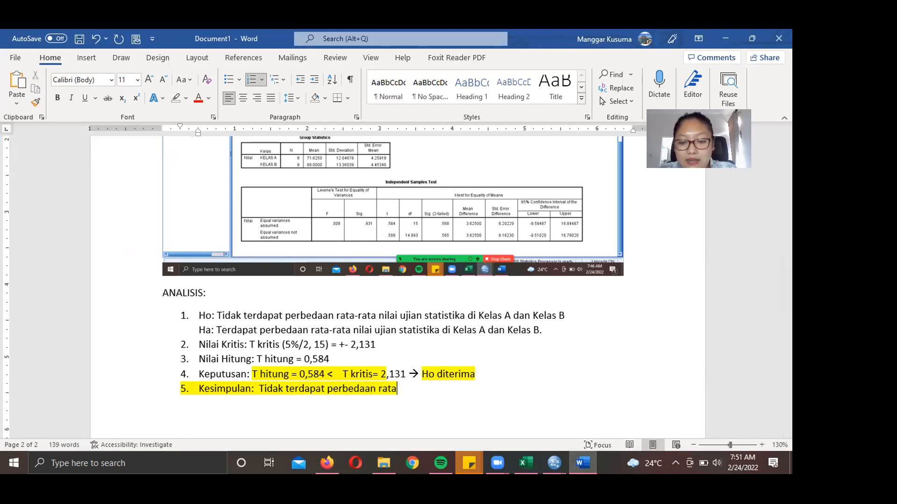
pyautogui.write('-rata nilai uji')
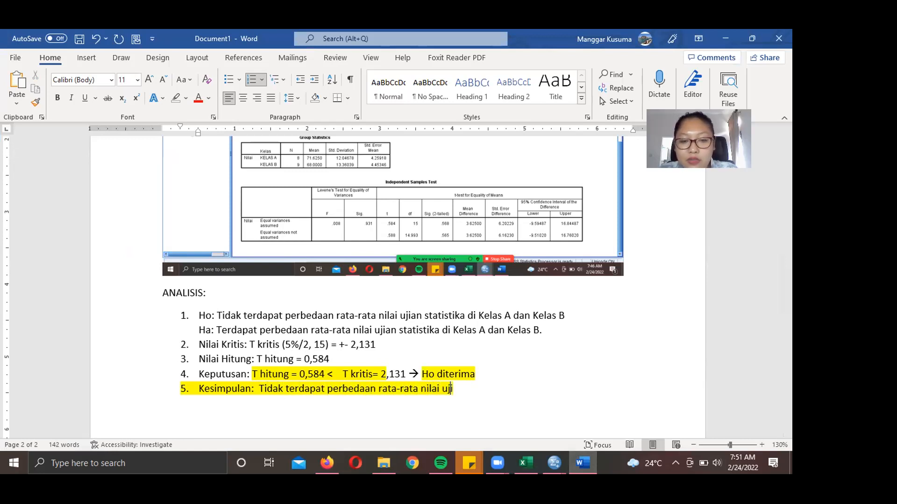
pyautogui.write('an statistika')
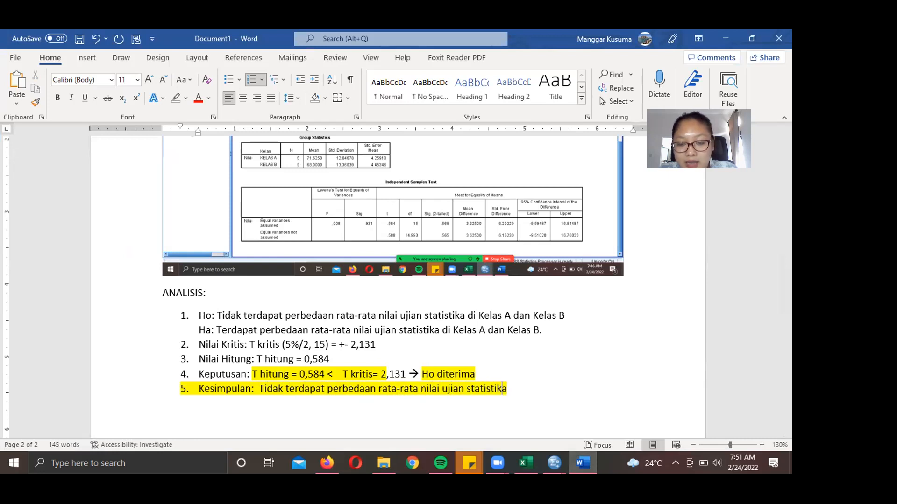
pyautogui.write(' di Kelas A dan Kelas B')
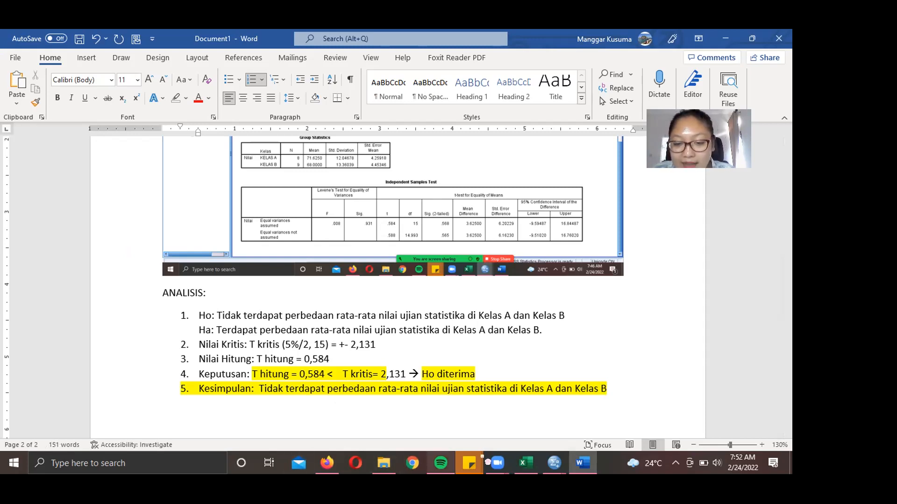
# - Switch to Excel and move to the Soal 3 table of six salespeople's before-and-after sales
pyautogui.click(537, 472)
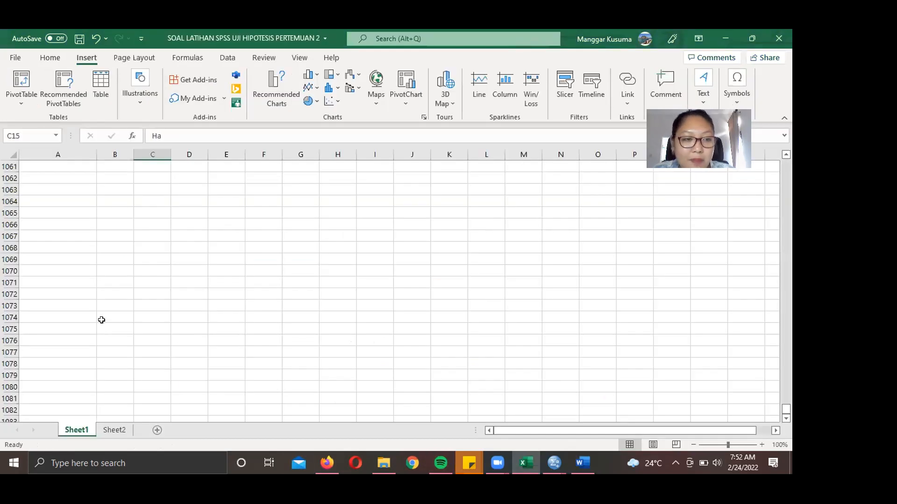
pyautogui.moveTo(786, 411); pyautogui.dragTo(789, 151)
pyautogui.click(71, 384)
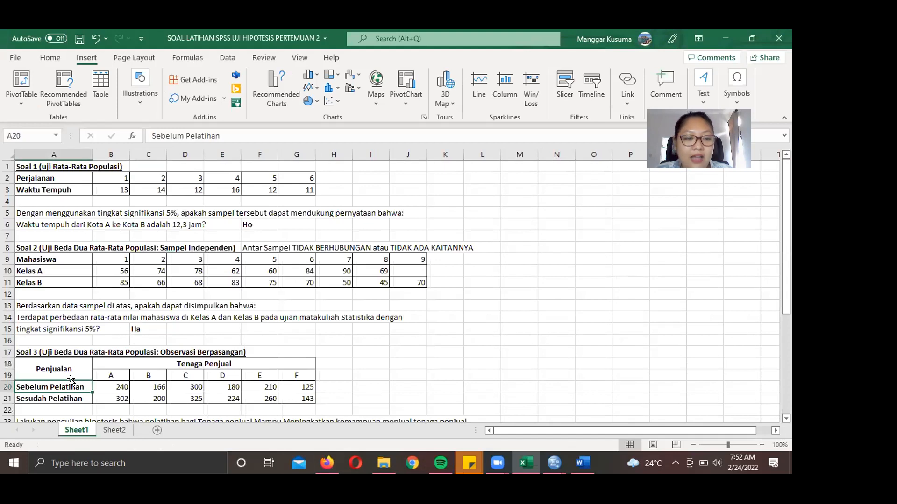
pyautogui.press('Down')
pyautogui.press('Down')
pyautogui.press('Down')
pyautogui.press('Down')
pyautogui.press('Down')
pyautogui.press('Down')
pyautogui.press('Down')
pyautogui.press('Down')
pyautogui.press('Down')
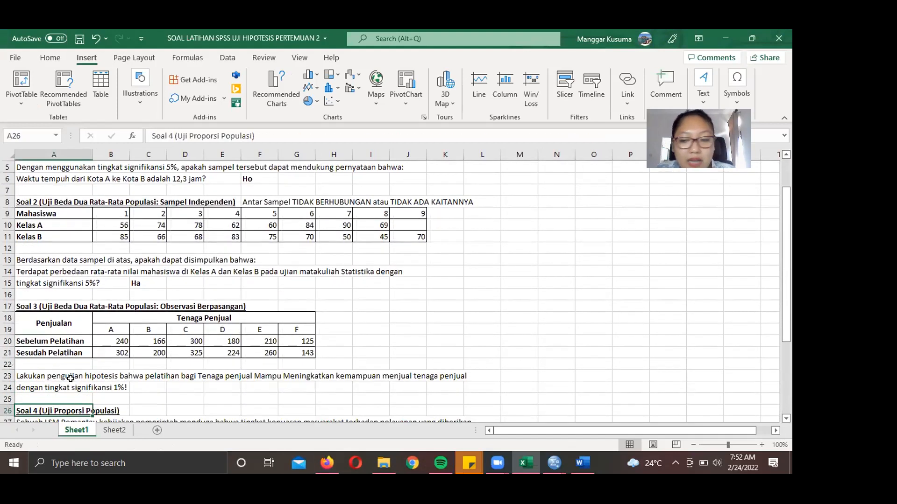
pyautogui.press('Down')
pyautogui.press('Down')
pyautogui.press('Down')
pyautogui.press('Down')
pyautogui.press('Down')
pyautogui.press('Down')
pyautogui.press('Down')
pyautogui.press('Down')
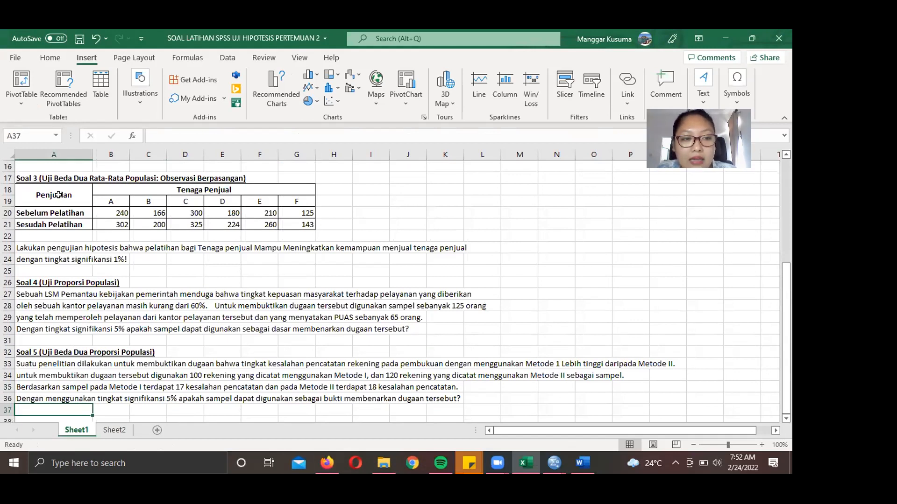
pyautogui.click(158, 184)
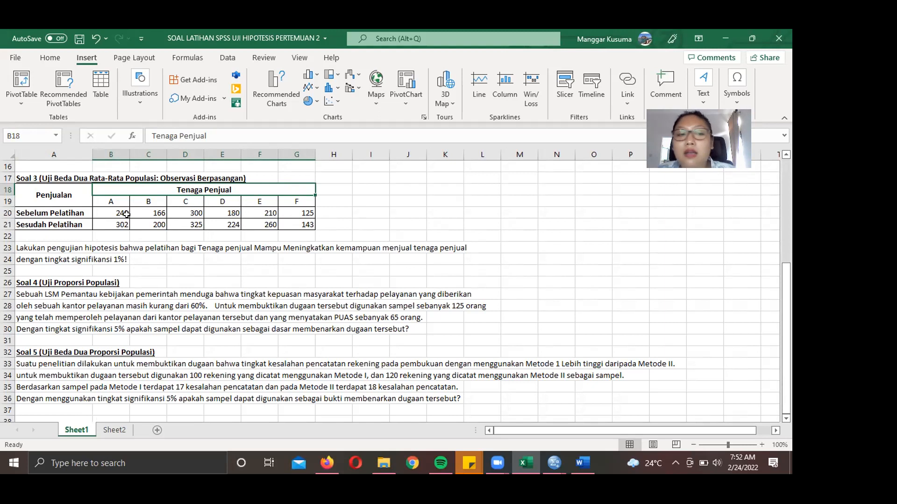
pyautogui.click(44, 209)
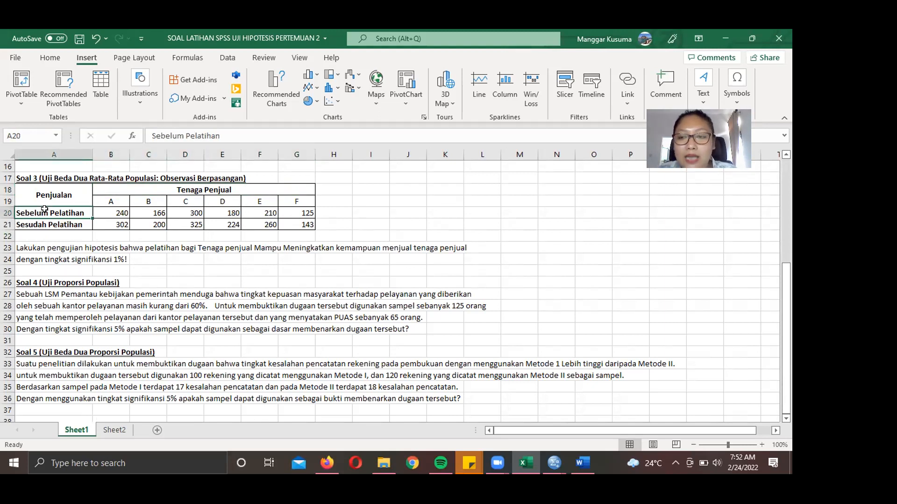
pyautogui.press('Down')
pyautogui.press('Up')
pyautogui.press('Down')
pyautogui.press('Up')
pyautogui.press('Down')
pyautogui.press('Up')
pyautogui.press('Down')
pyautogui.press('Up')
pyautogui.press('Down')
pyautogui.press('Up')
pyautogui.press('Down')
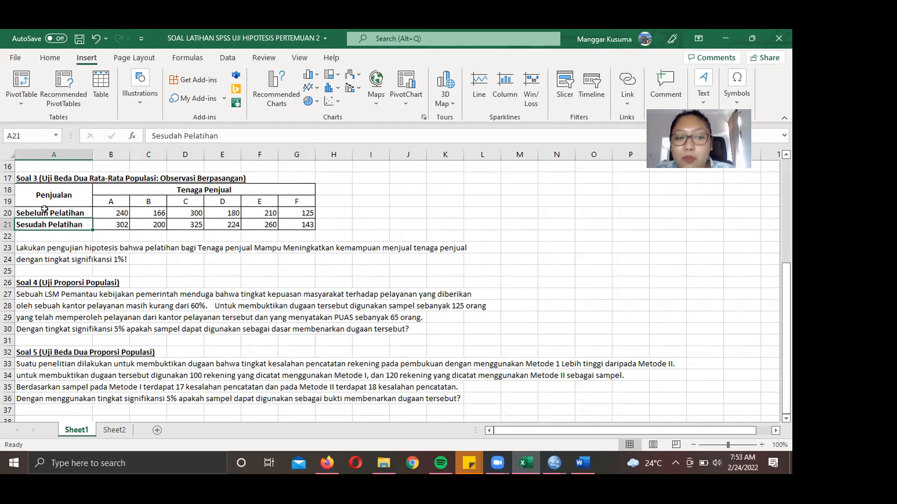
pyautogui.press('Up')
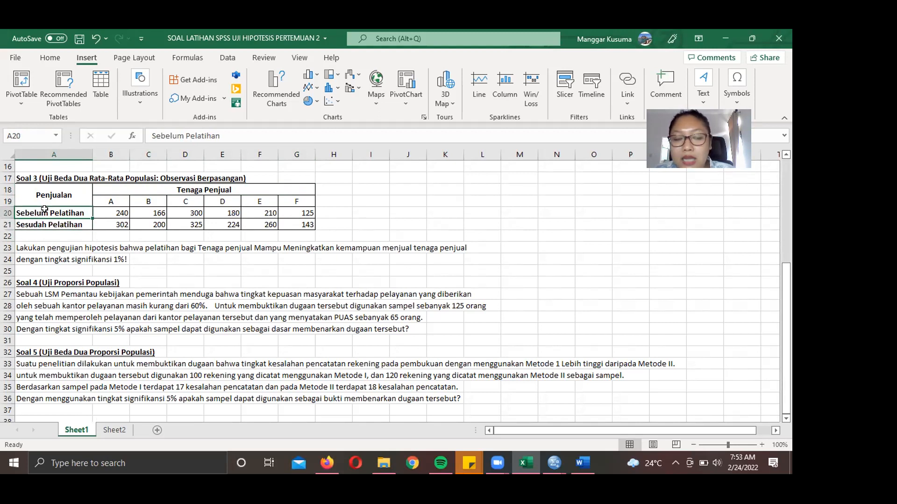
pyautogui.press('Down')
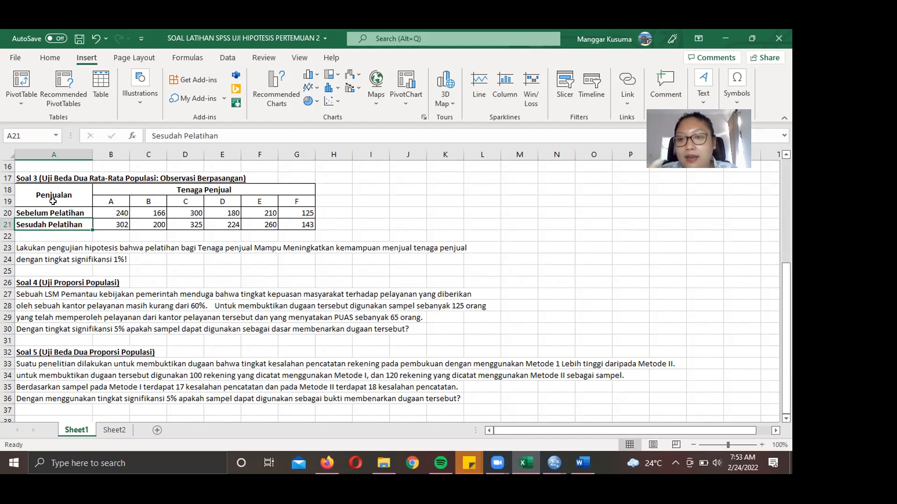
pyautogui.scroll(2, 53, 201)
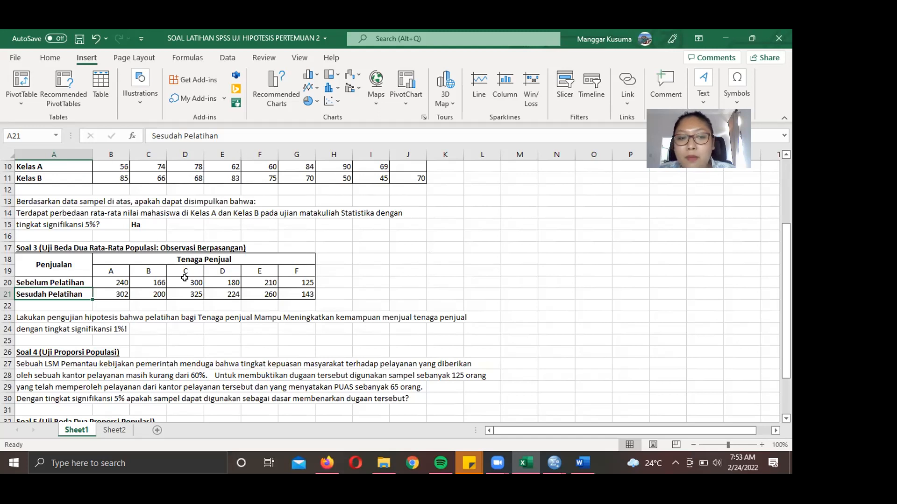
pyautogui.scroll(-2, 185, 277)
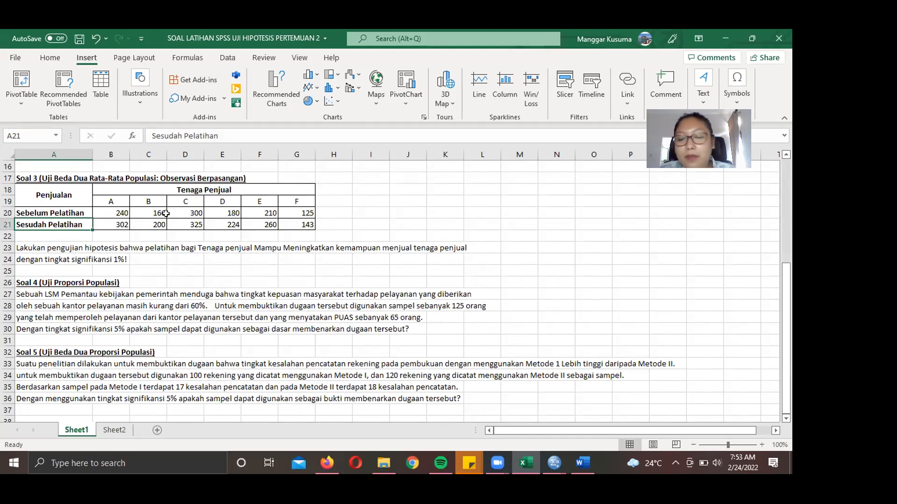
pyautogui.click(105, 219)
pyautogui.click(108, 212)
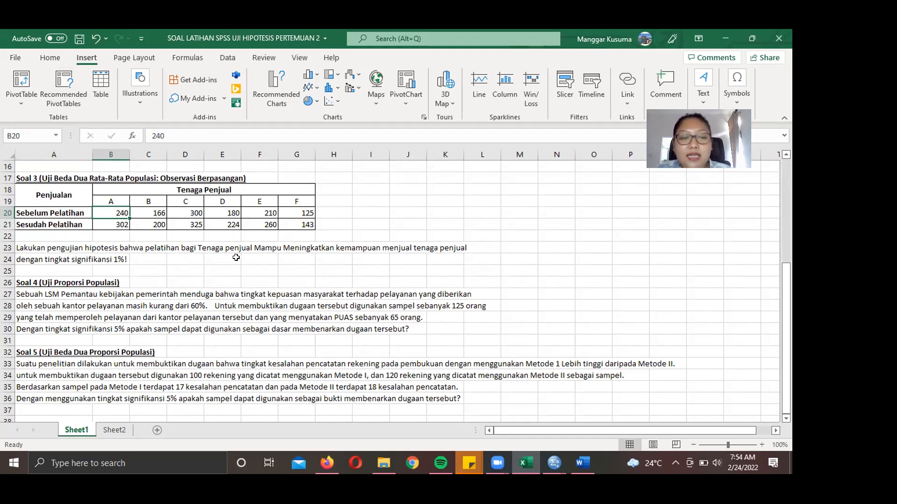
pyautogui.click(519, 246)
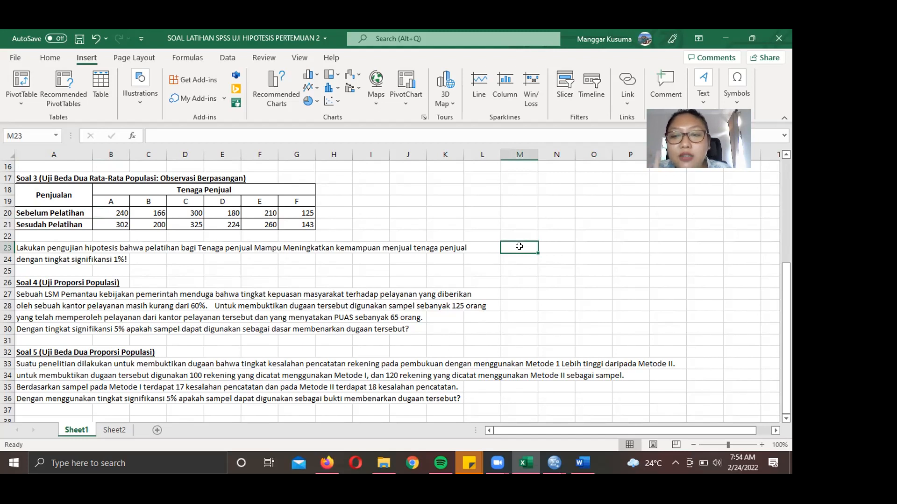
# - Mark up the Soal 3 question and write Ha in cell M23
pyautogui.click(481, 395)
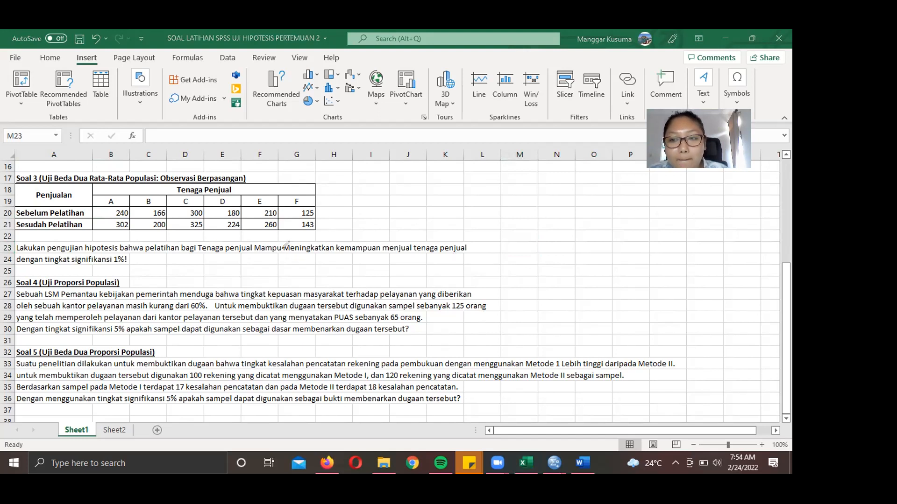
pyautogui.moveTo(282, 254); pyautogui.dragTo(335, 255)
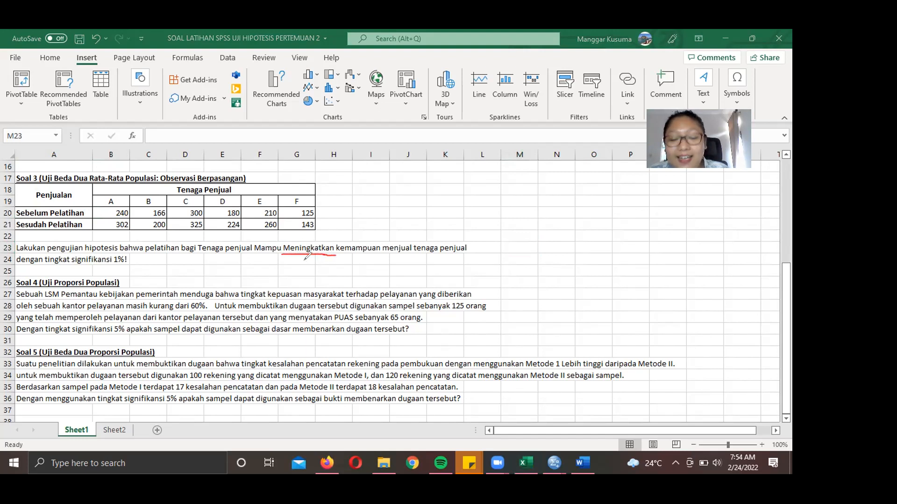
pyautogui.moveTo(303, 260)
pyautogui.mouseDown()
pyautogui.moveTo(306, 274)
pyautogui.moveTo(328, 266)
pyautogui.mouseUp()
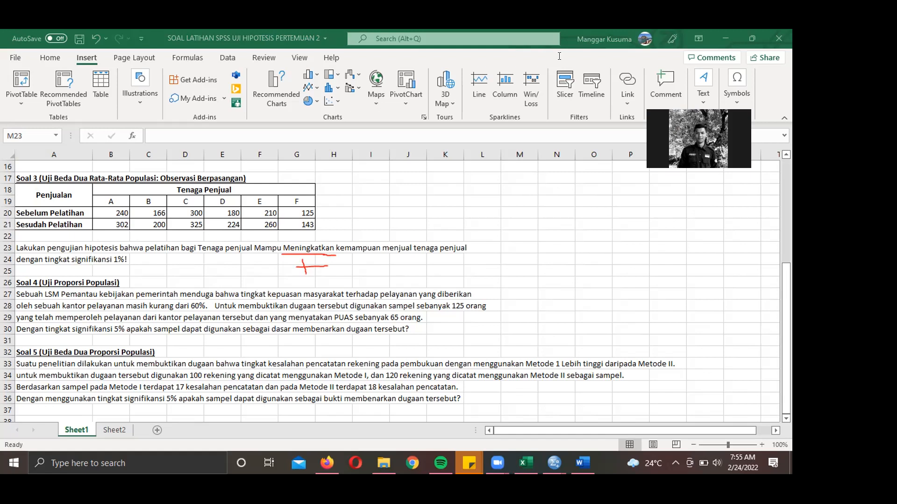
pyautogui.press('Escape')
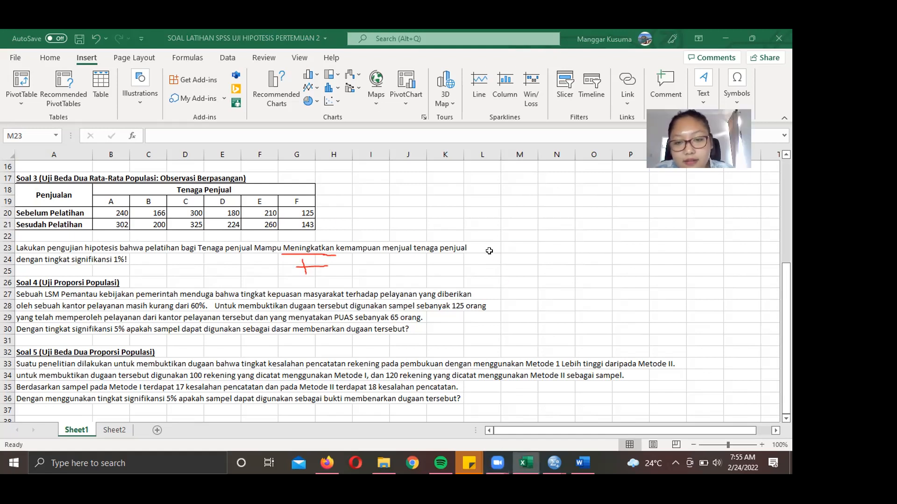
pyautogui.write('Ha')
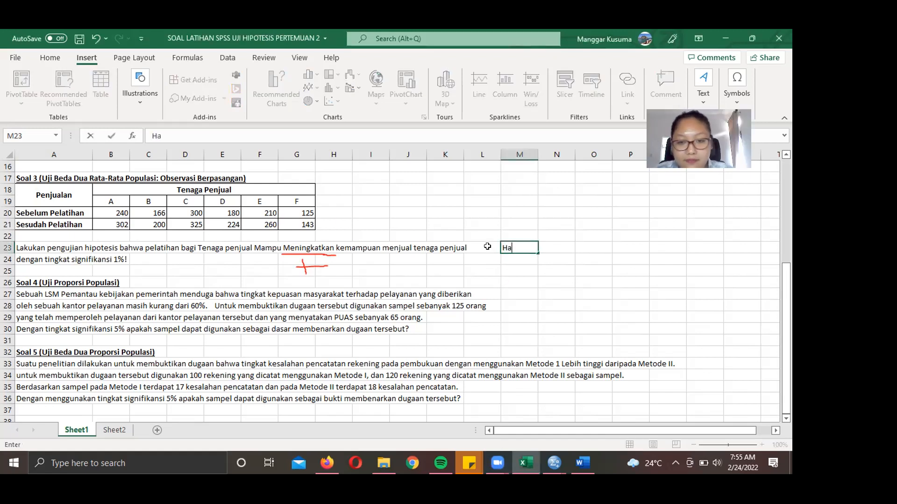
pyautogui.click(519, 282)
pyautogui.click(509, 247)
pyautogui.click(510, 307)
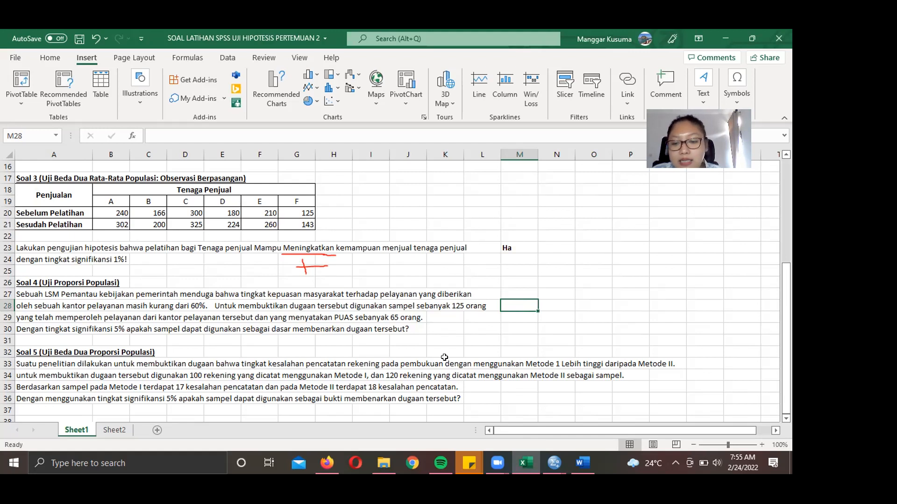
# - Erase the red annotation marks and return to the SPSS data editor
pyautogui.click(538, 125)
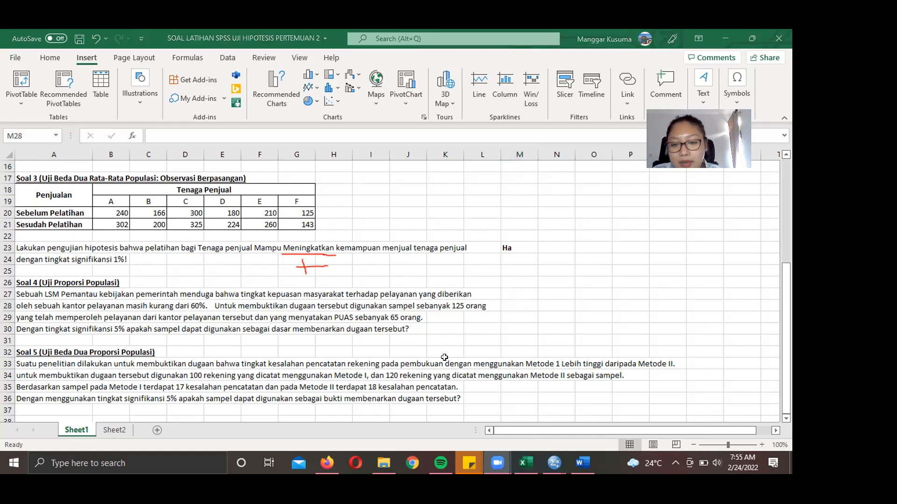
pyautogui.click(538, 125)
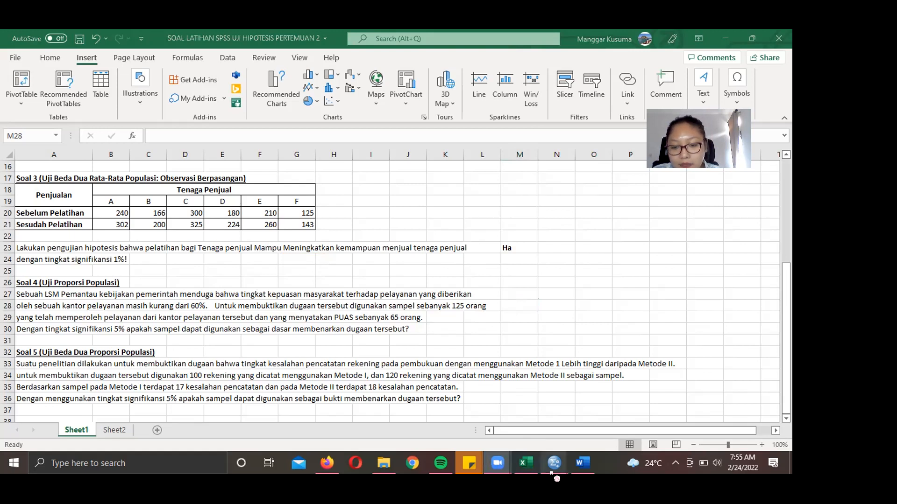
pyautogui.click(554, 465)
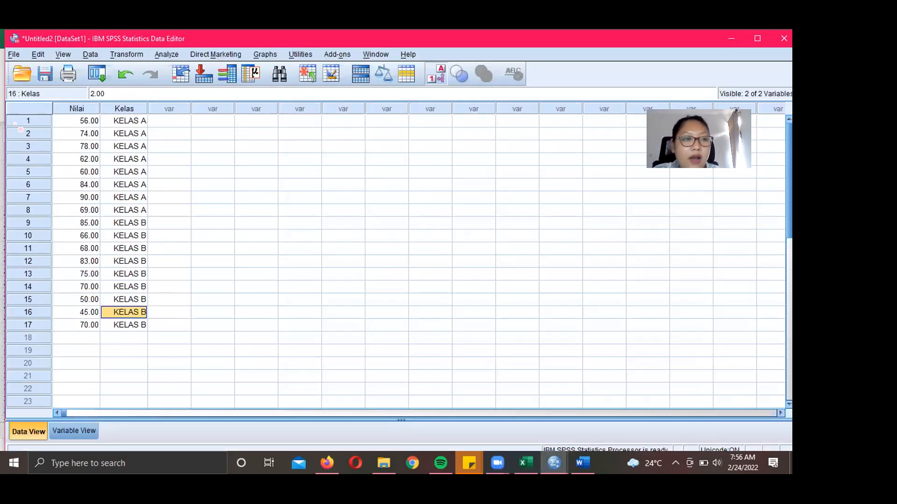
# - Create a new empty SPSS dataset and go to Variable View
pyautogui.click(13, 54)
pyautogui.moveTo(28, 69)
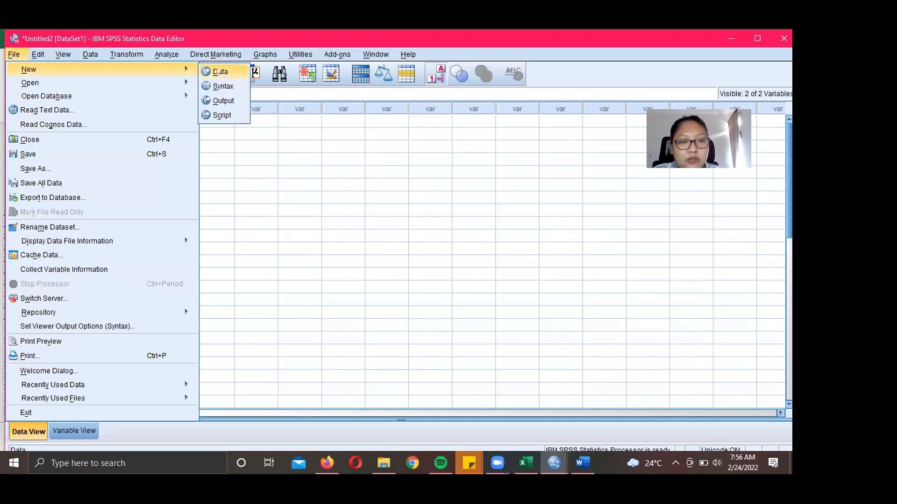
pyautogui.click(220, 71)
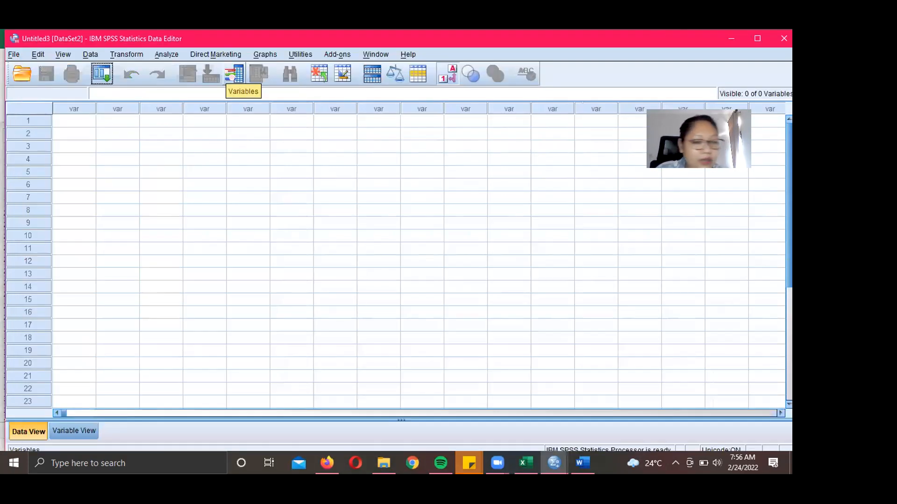
pyautogui.click(233, 74)
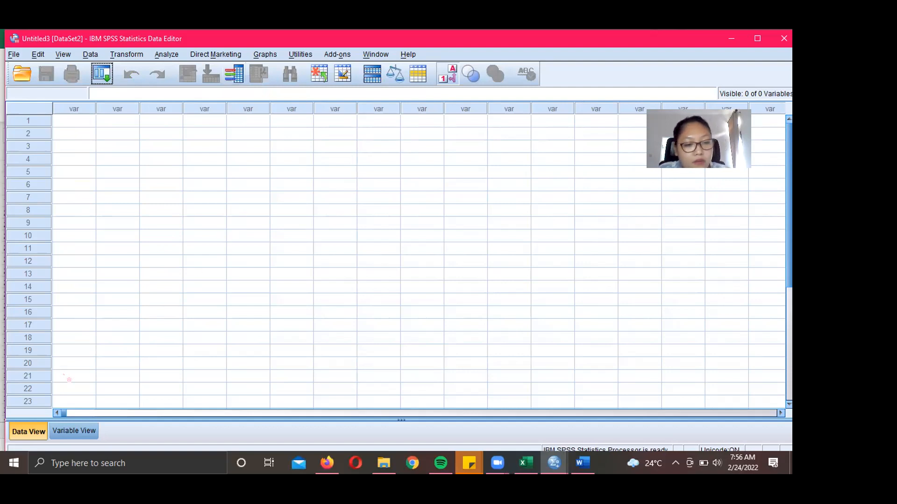
pyautogui.click(72, 431)
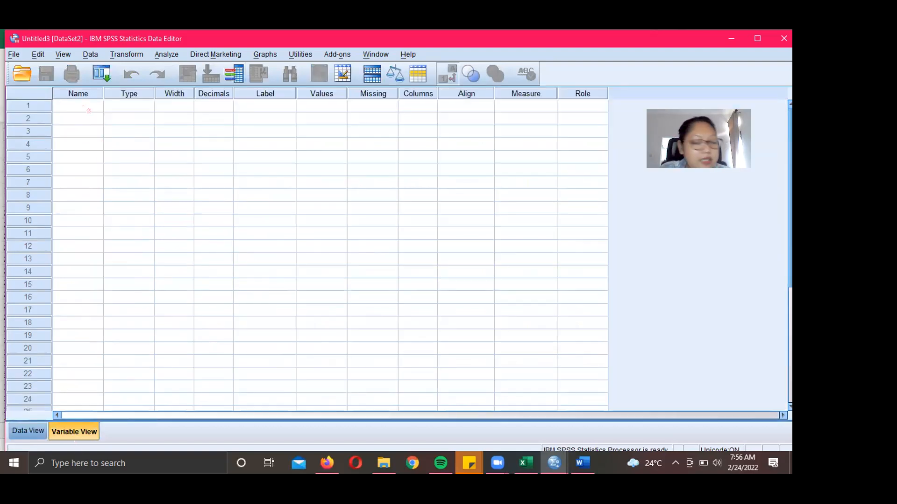
# - Try naming the first variable PENJUALAN, then 'Sesudah Penjualan', which SPSS rejects as illegal
pyautogui.click(88, 109)
pyautogui.write('PENJUALAN')
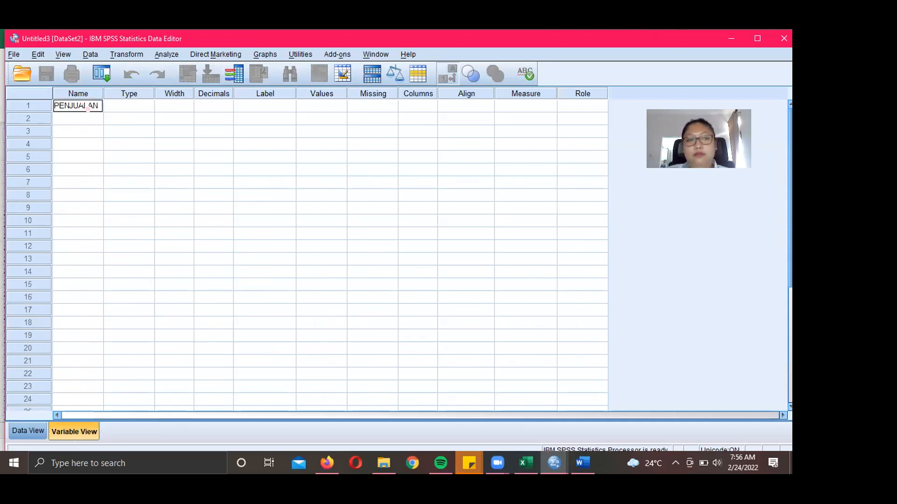
pyautogui.press('Return')
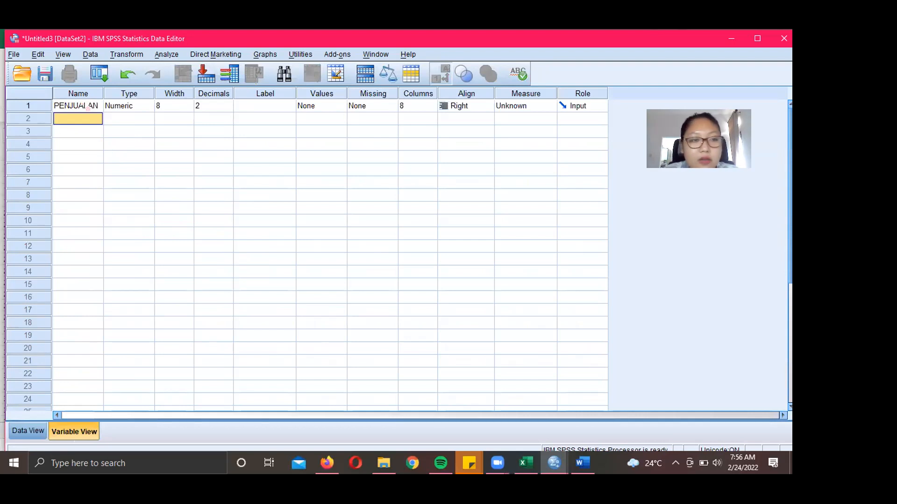
pyautogui.click(87, 107)
pyautogui.write('Sebel')
pyautogui.write('u')
pyautogui.press('BackSpace')
pyautogui.press('BackSpace')
pyautogui.press('BackSpace')
pyautogui.press('BackSpace')
pyautogui.write('su')
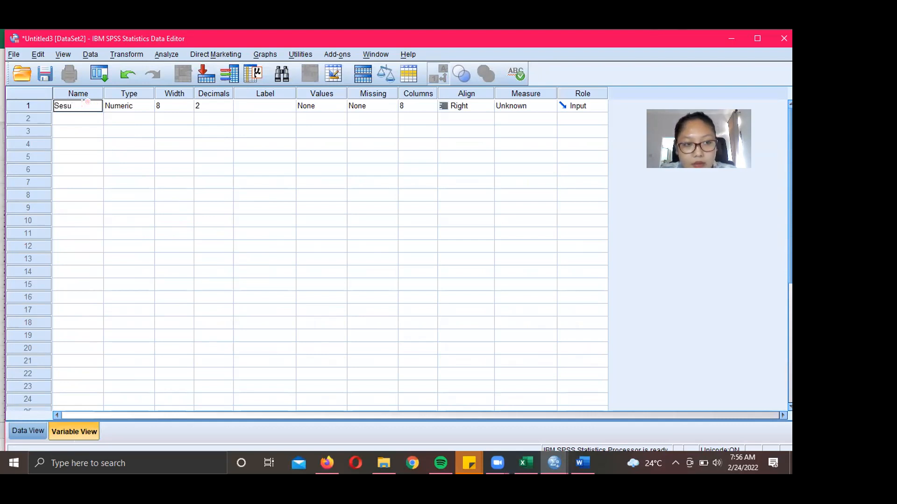
pyautogui.write('dah Penjualan')
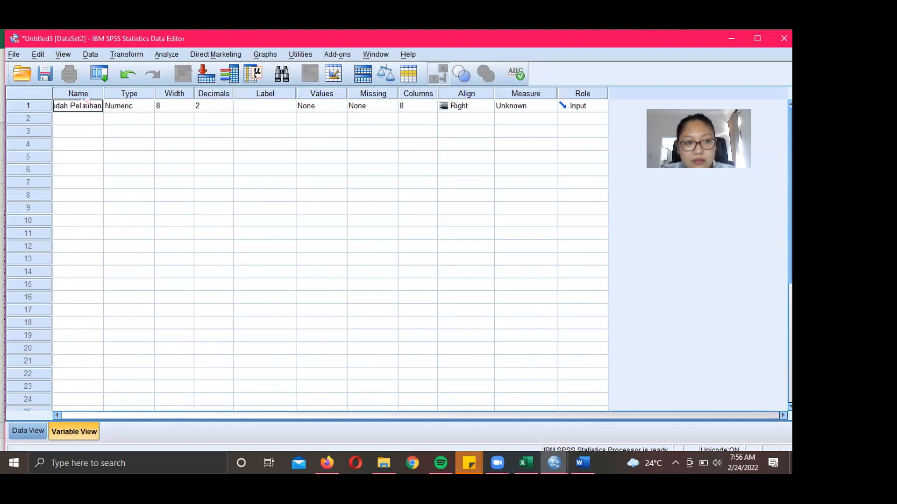
pyautogui.press('Return')
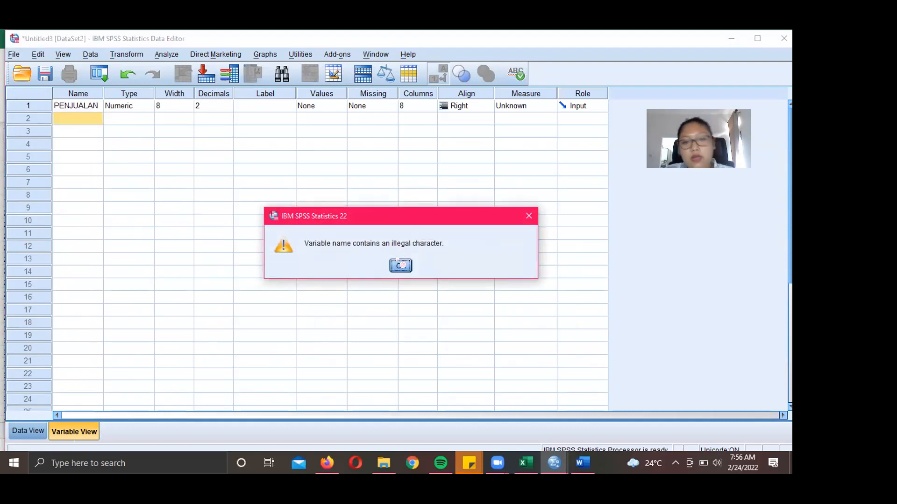
pyautogui.click(401, 266)
# - Name the two variables Sesudah and Sebelum
pyautogui.click(75, 106)
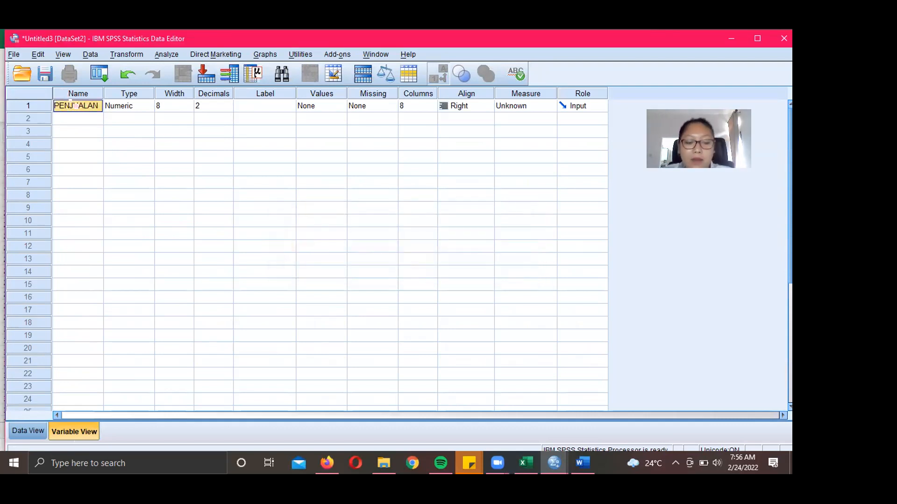
pyautogui.write('s')
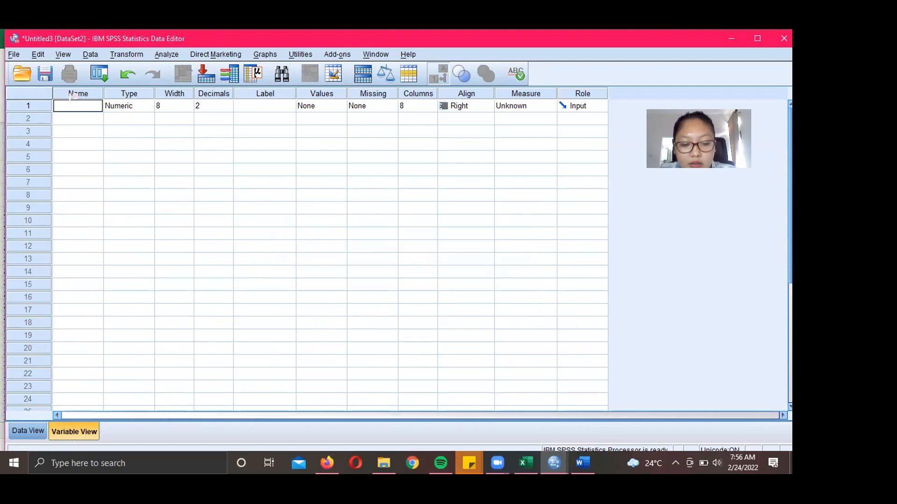
pyautogui.write('Sesudah')
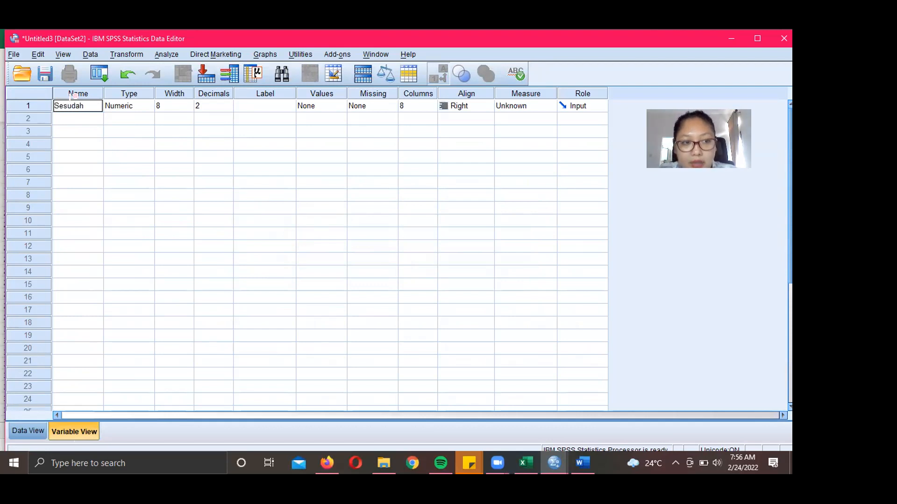
pyautogui.press('Return')
pyautogui.write('Sebelum')
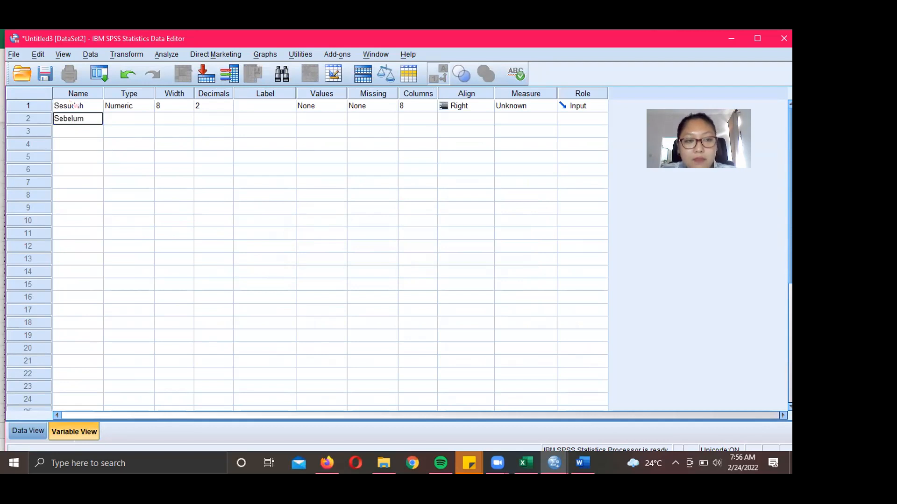
pyautogui.press('Return')
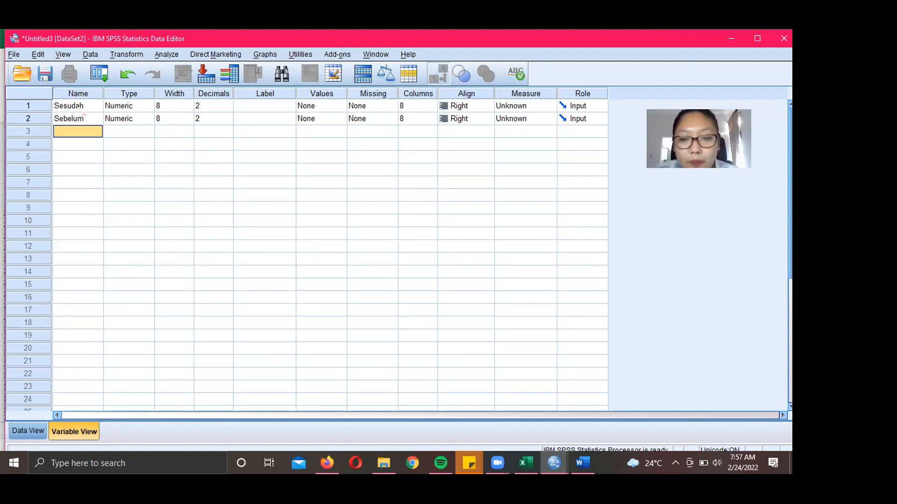
# - Enter the Sesudah sales 302, 200, 325, 224, 260 and 143 in Data View
pyautogui.click(28, 431)
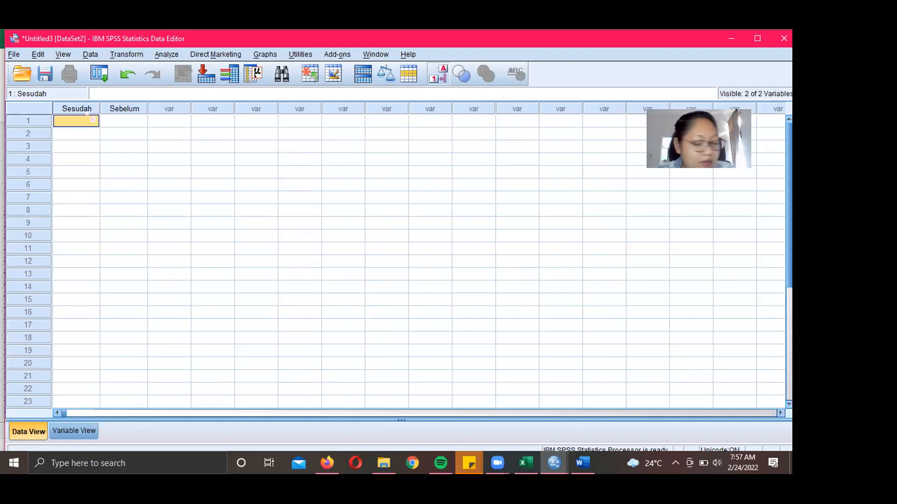
pyautogui.write('302')
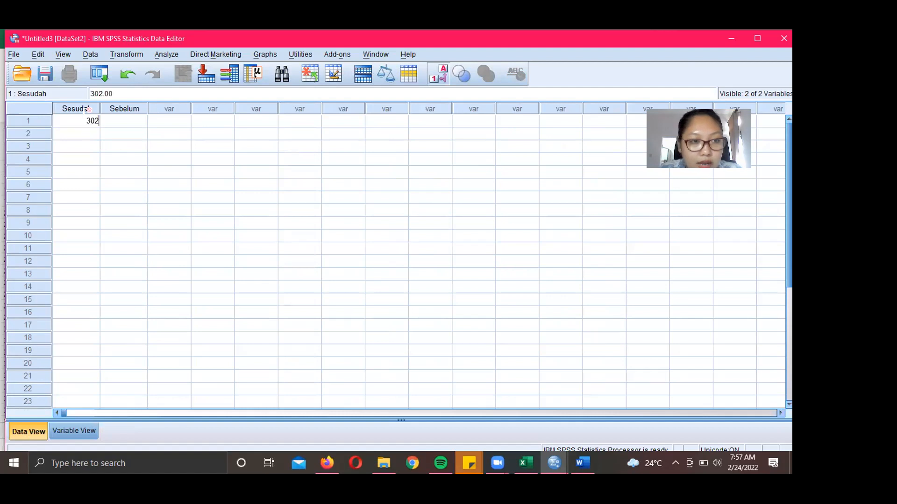
pyautogui.press('Return')
pyautogui.write('200')
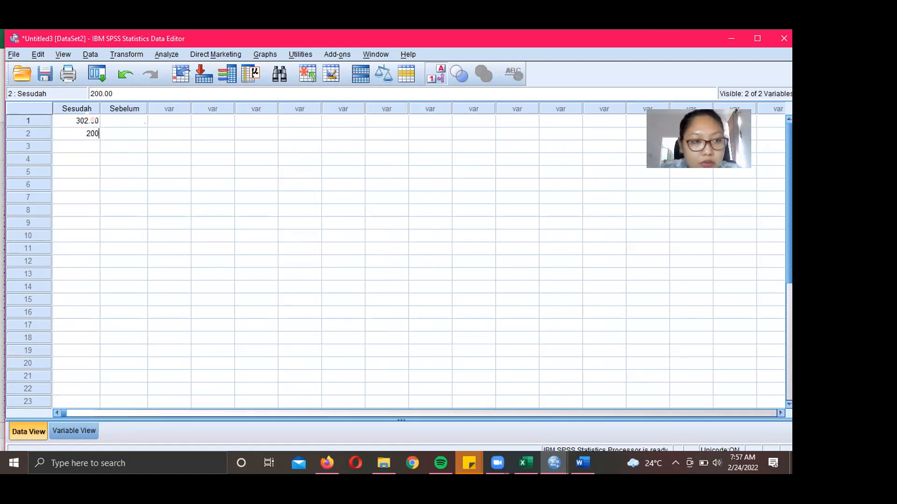
pyautogui.press('Return')
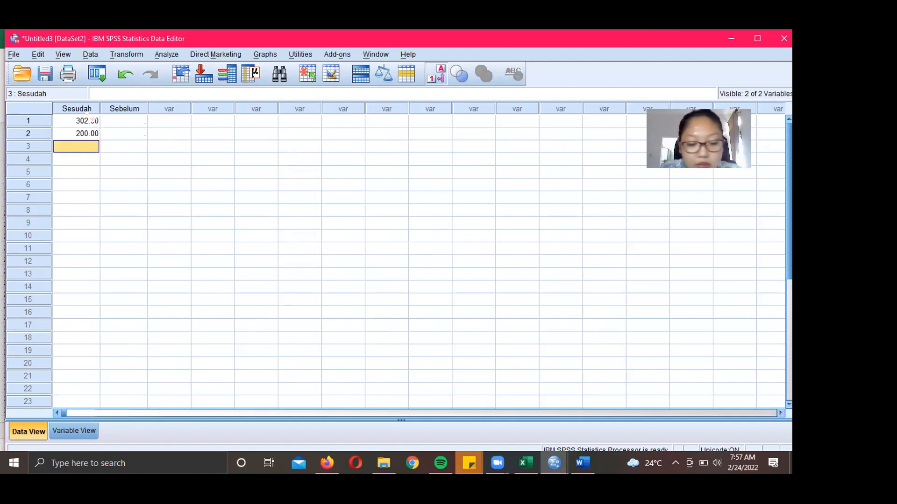
pyautogui.write('325')
pyautogui.press('Return')
pyautogui.write('224')
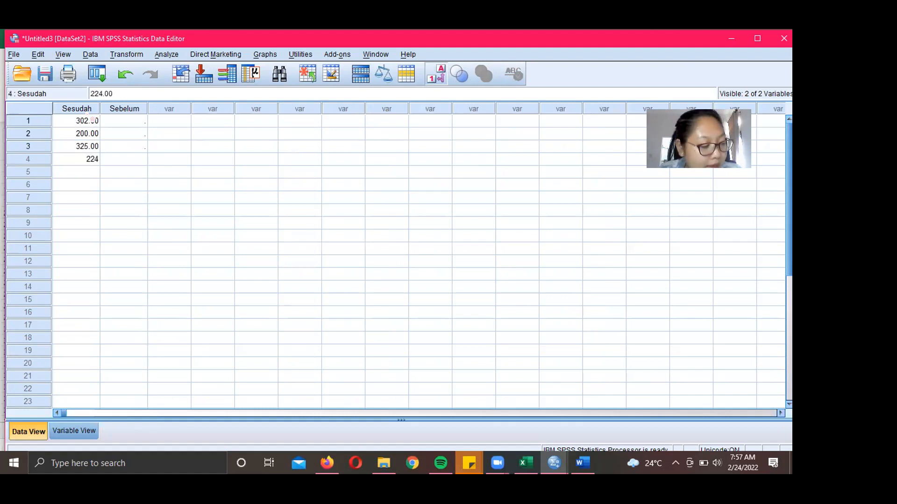
pyautogui.press('Return')
pyautogui.write('260')
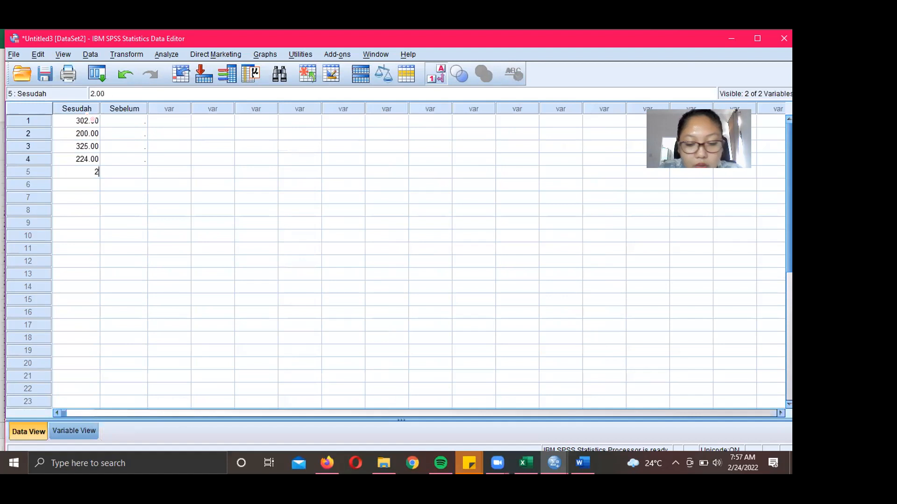
pyautogui.press('Return')
pyautogui.write('143')
pyautogui.press('Return')
# - Enter the Sebelum sales 240, 166, 300, 180, 210 and 125
pyautogui.press('Right')
pyautogui.press('Up')
pyautogui.press('Up')
pyautogui.press('Up')
pyautogui.press('Up')
pyautogui.press('Up')
pyautogui.press('Up')
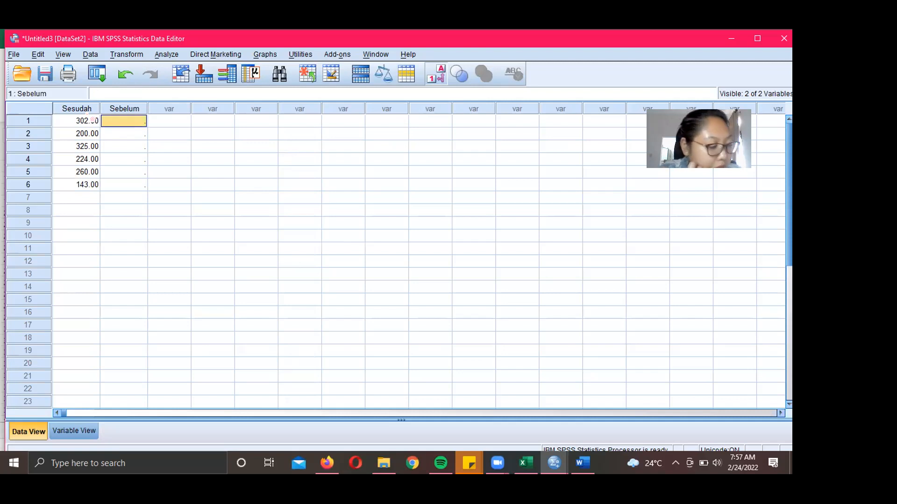
pyautogui.write('240')
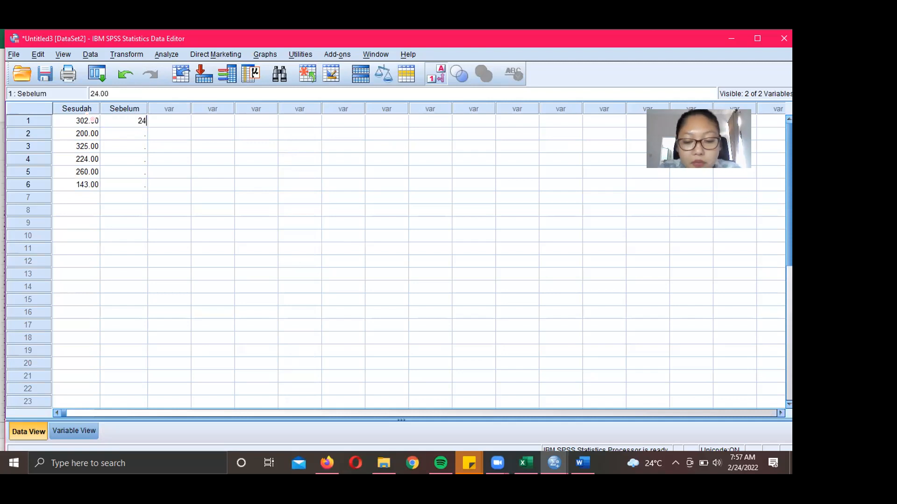
pyautogui.press('Return')
pyautogui.write('166')
pyautogui.press('Return')
pyautogui.write('300')
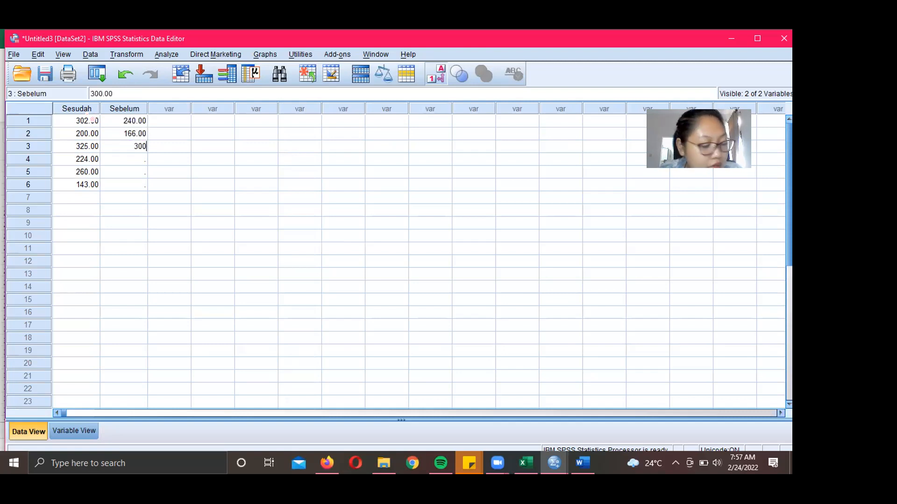
pyautogui.press('Return')
pyautogui.write('180')
pyautogui.press('Return')
pyautogui.write('210')
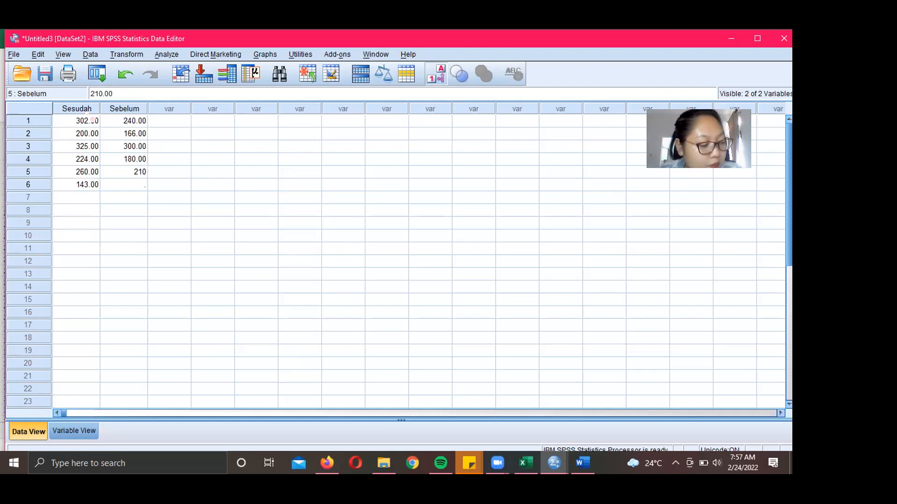
pyautogui.press('Return')
pyautogui.write('125')
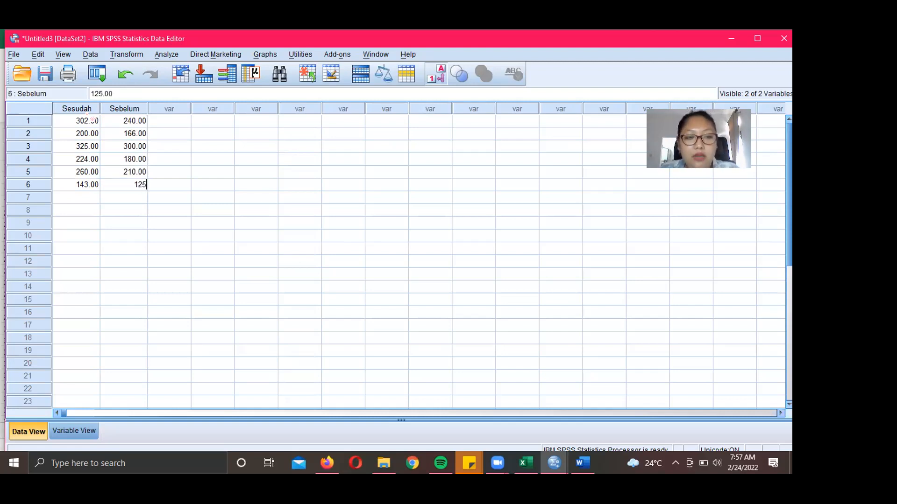
pyautogui.press('Return')
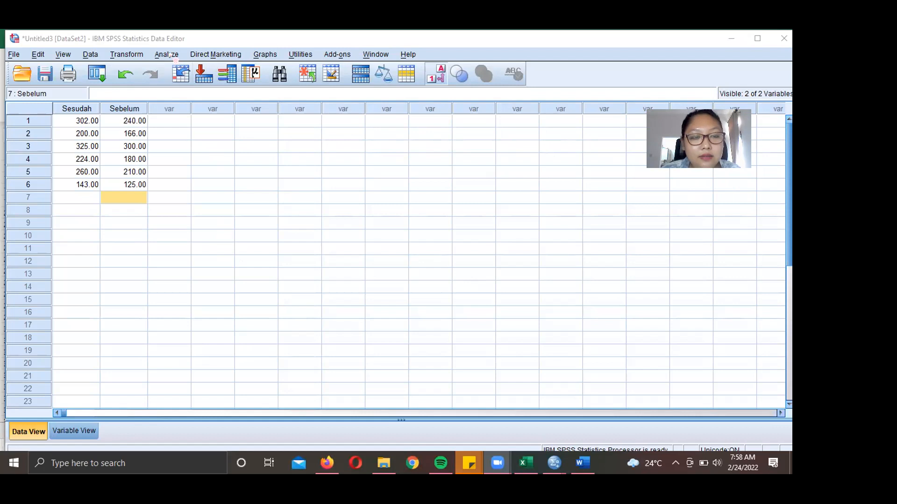
# - Open Paired-Samples T Test and pair Sesudah (Variable1) with Sebelum (Variable2)
pyautogui.click(175, 56)
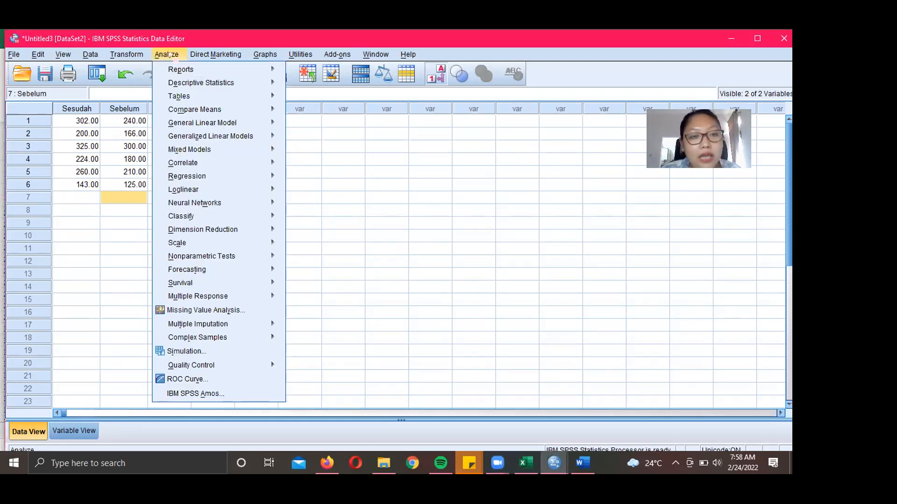
pyautogui.moveTo(196, 109)
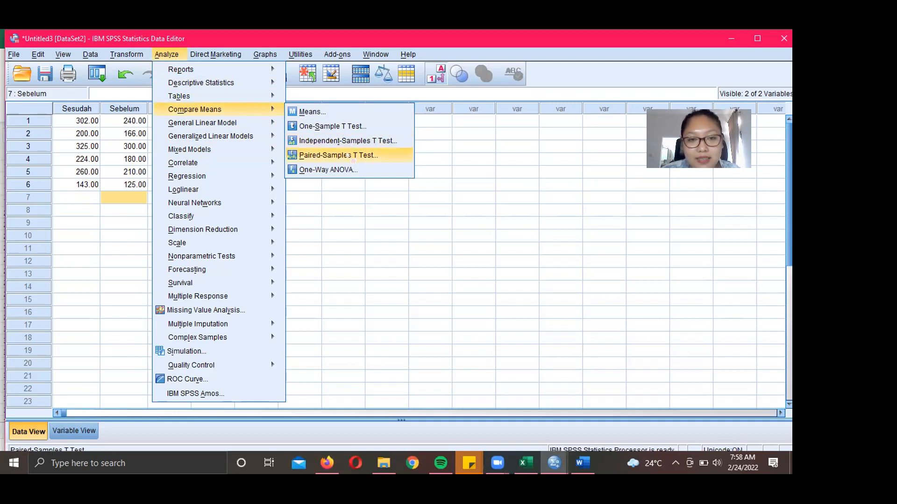
pyautogui.click(352, 157)
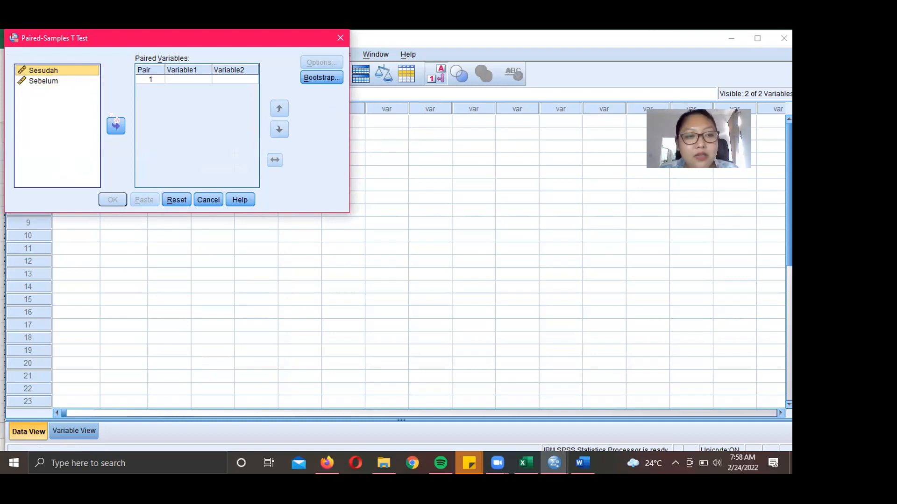
pyautogui.click(115, 126)
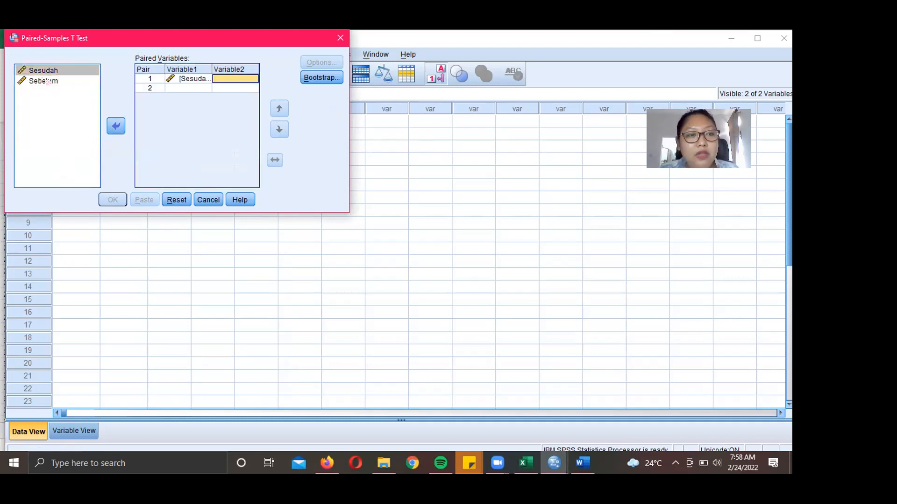
pyautogui.click(47, 82)
pyautogui.click(117, 126)
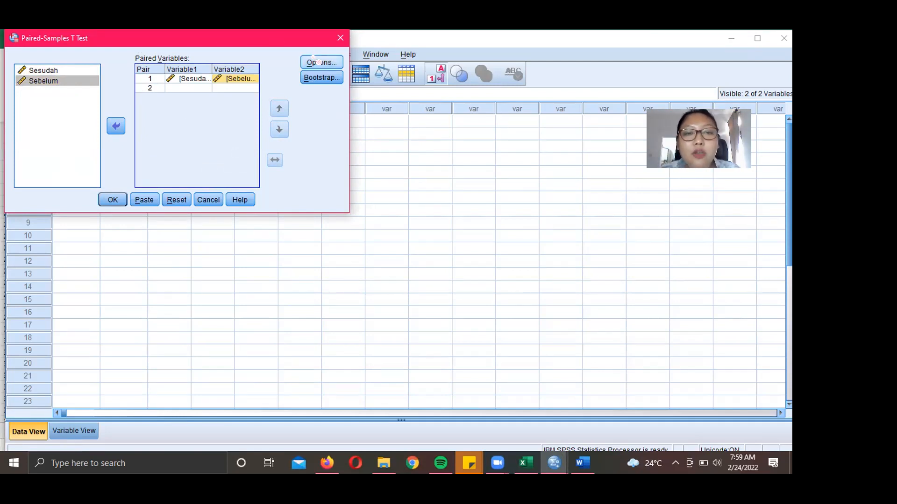
# - Change the confidence interval from 95% to 99% and run the paired-samples t test
pyautogui.click(319, 63)
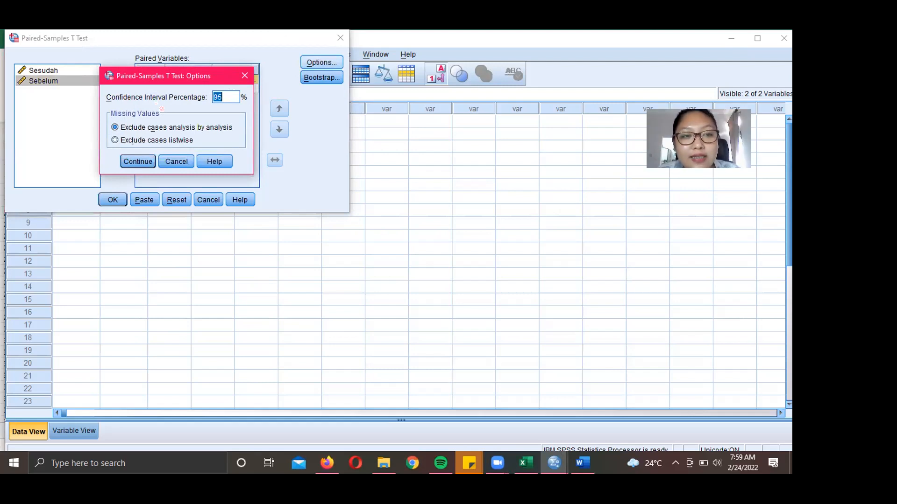
pyautogui.click(236, 96)
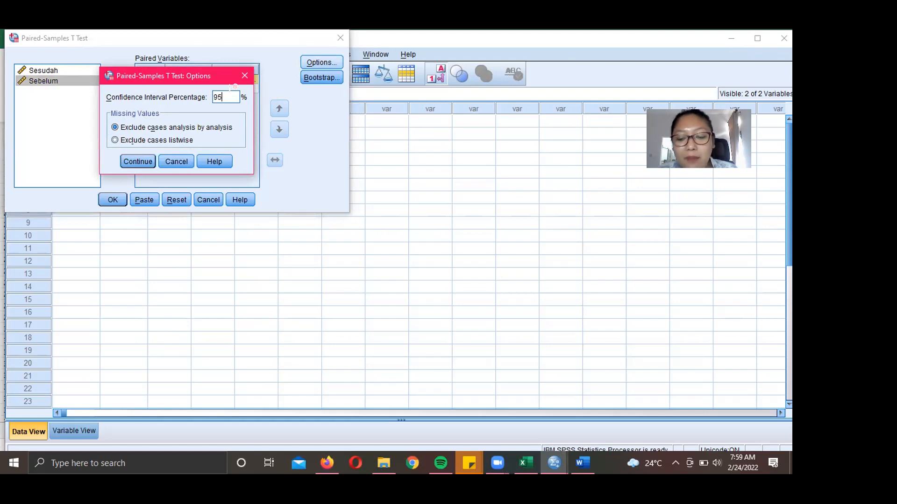
pyautogui.press('BackSpace')
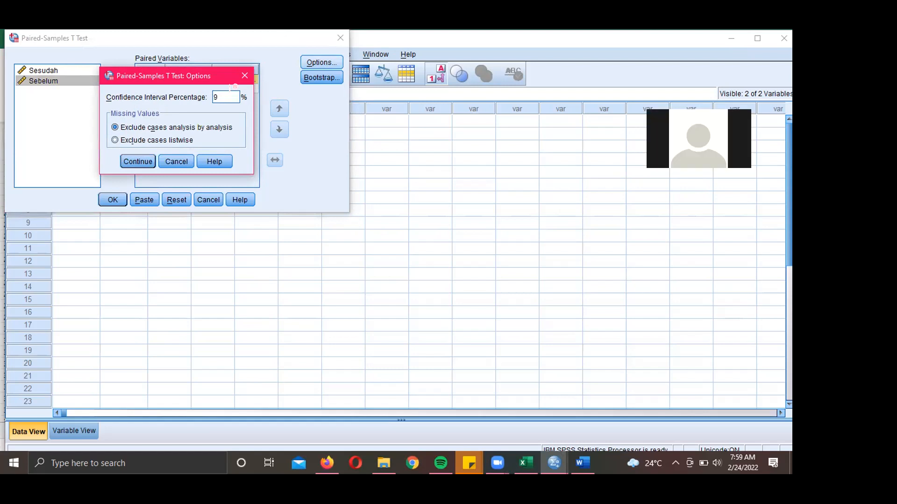
pyautogui.write('9')
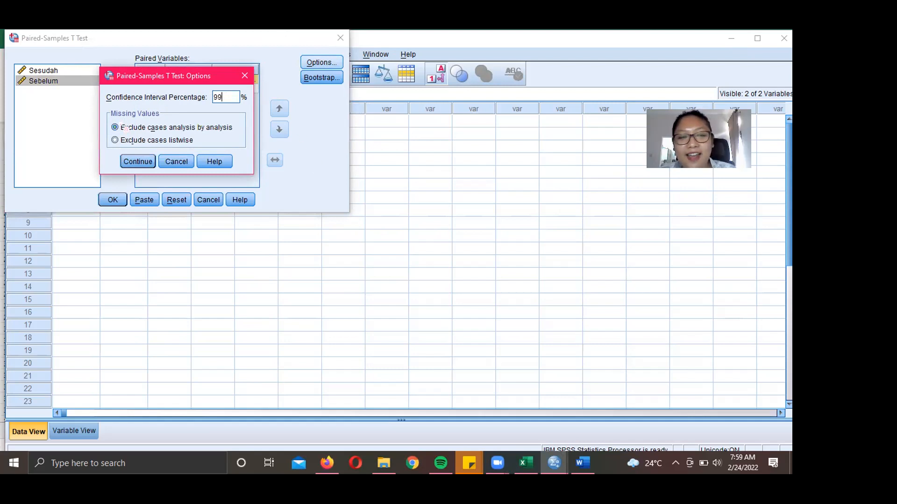
pyautogui.click(143, 162)
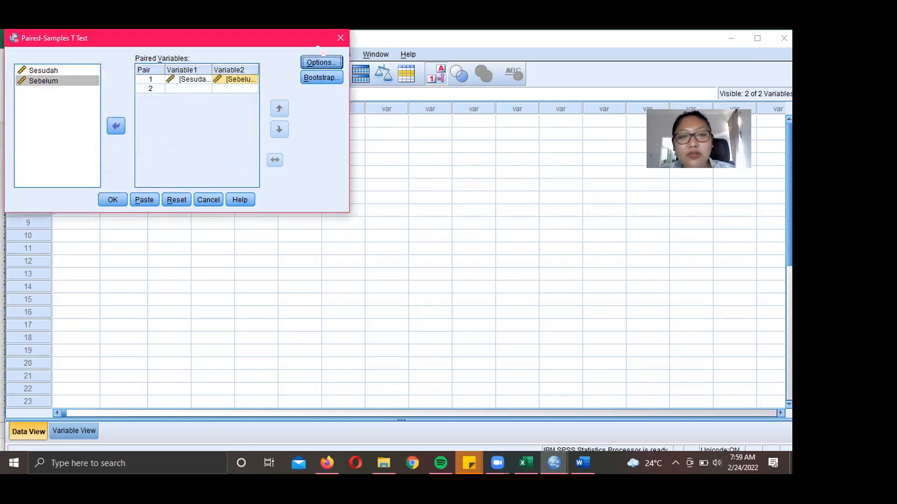
pyautogui.click(117, 199)
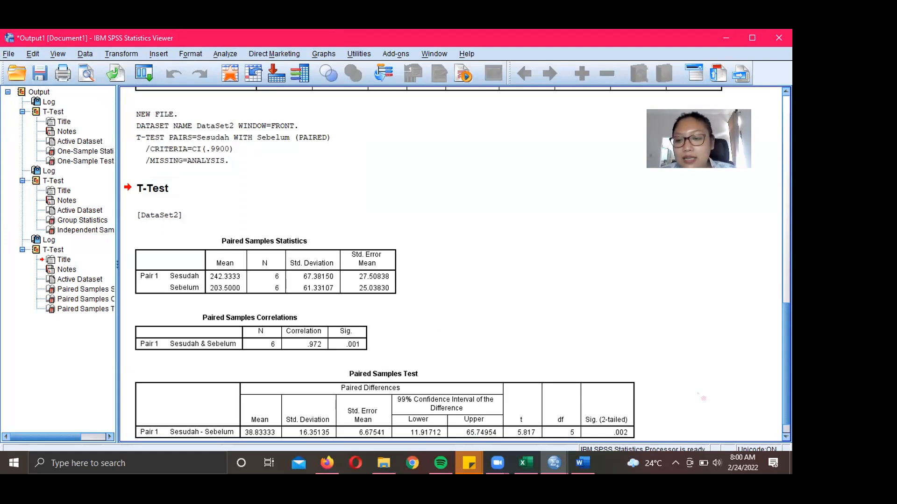
# - Review the paired-samples output (t = 5.817, df 5, Sig. .002) and return to Word
pyautogui.click(787, 437)
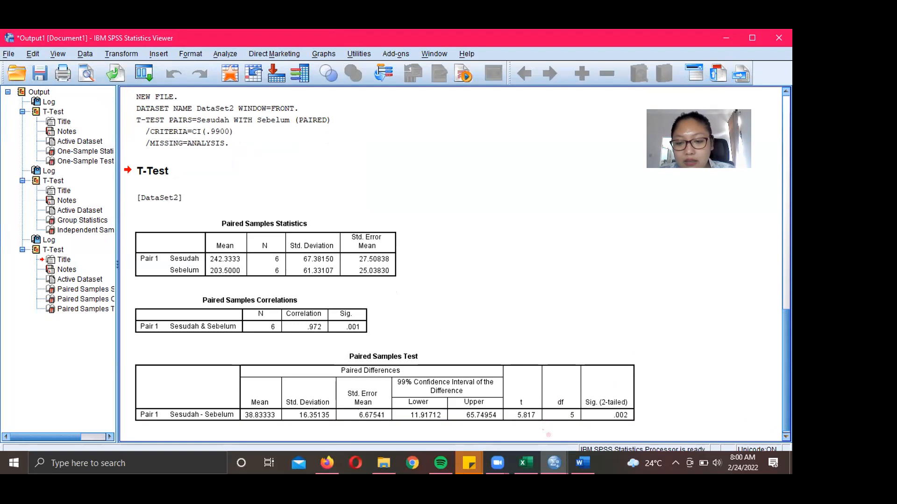
pyautogui.click(549, 435)
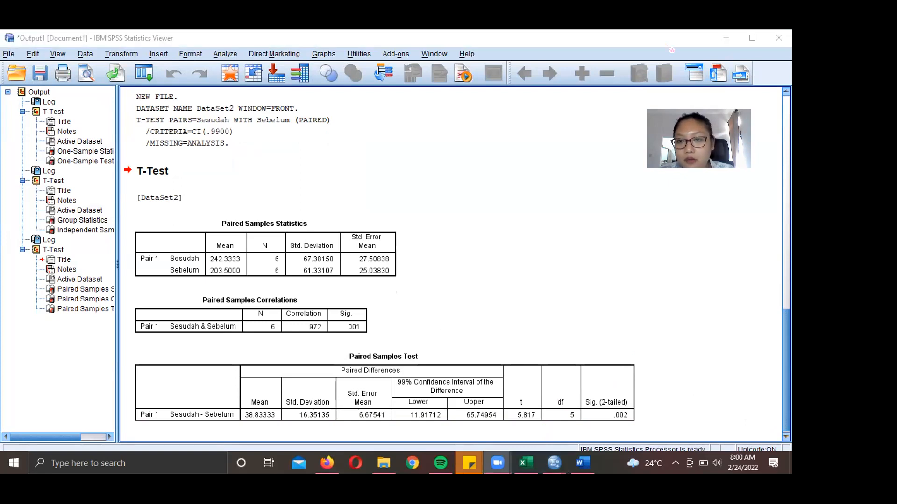
pyautogui.click(583, 462)
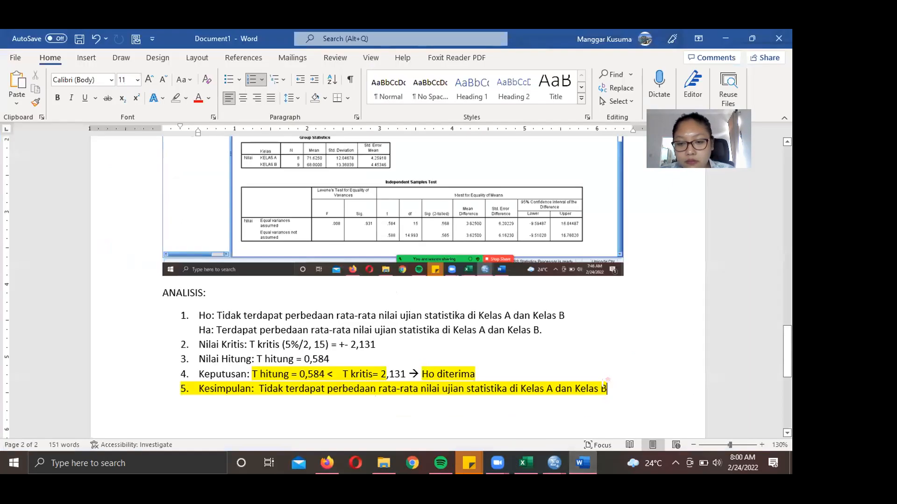
# - End the list and type the heading 'UJI BEDA DUA RATA RATA POPULASI OBSERVASI BERPASANGAN'
pyautogui.press('Return')
pyautogui.press('Return')
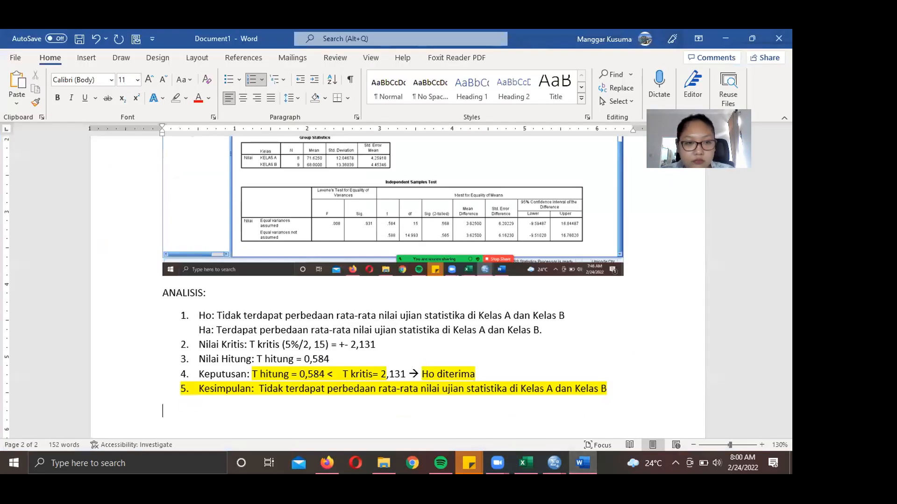
pyautogui.press('Return')
pyautogui.write('UJI ')
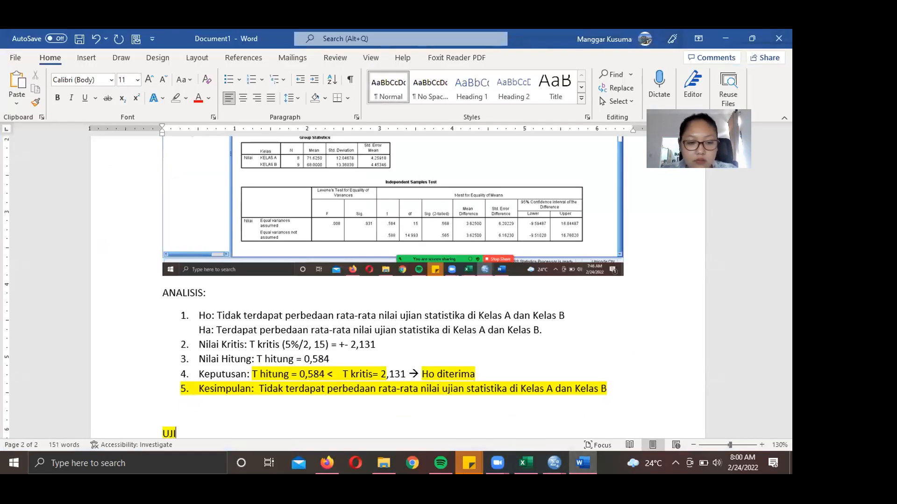
pyautogui.write('BEDA DUA RA')
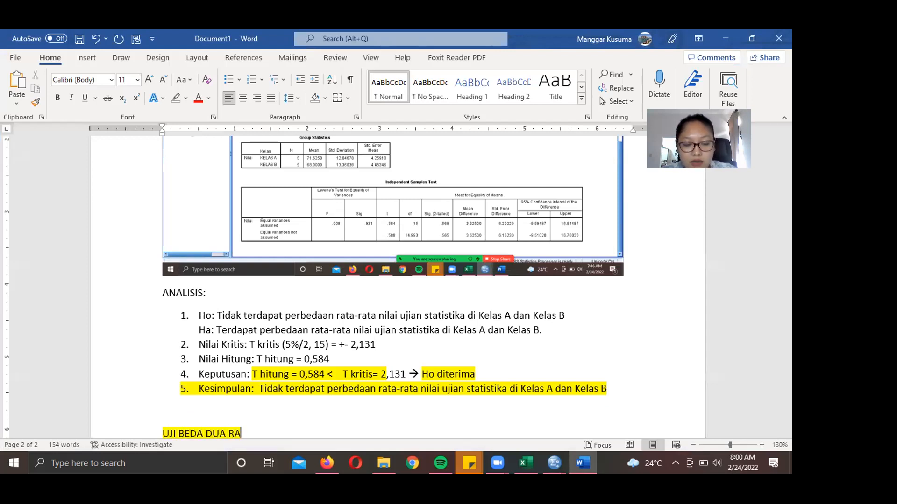
pyautogui.write('TA RATA POPUL')
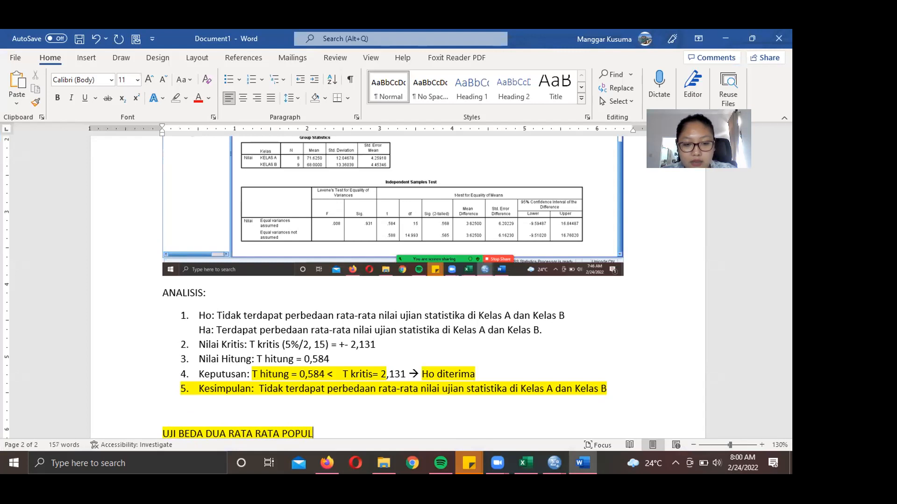
pyautogui.write('ASI OBES')
pyautogui.press('BackSpace')
pyautogui.press('BackSpace')
pyautogui.write('SERA')
pyautogui.press('BackSpace')
pyautogui.press('BackSpace')
pyautogui.write('R')
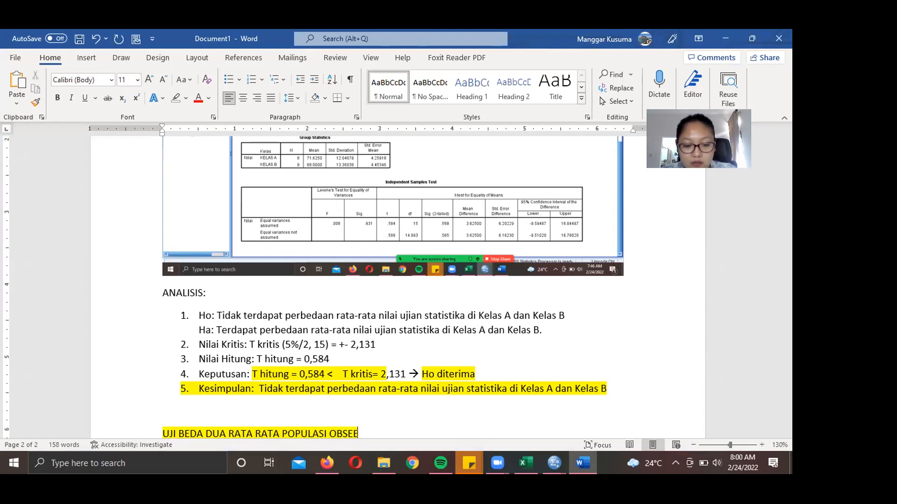
pyautogui.write('VASI BERPA')
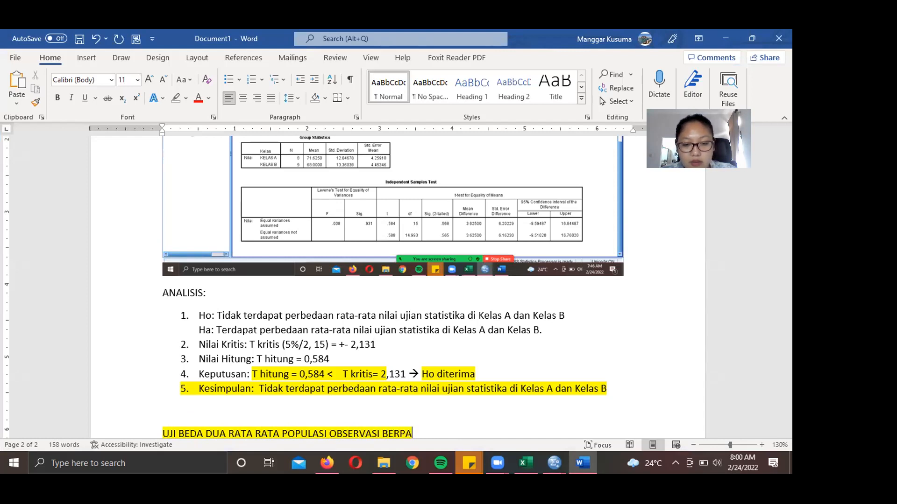
pyautogui.write('SANGAN')
pyautogui.scroll(-6, 680, 299)
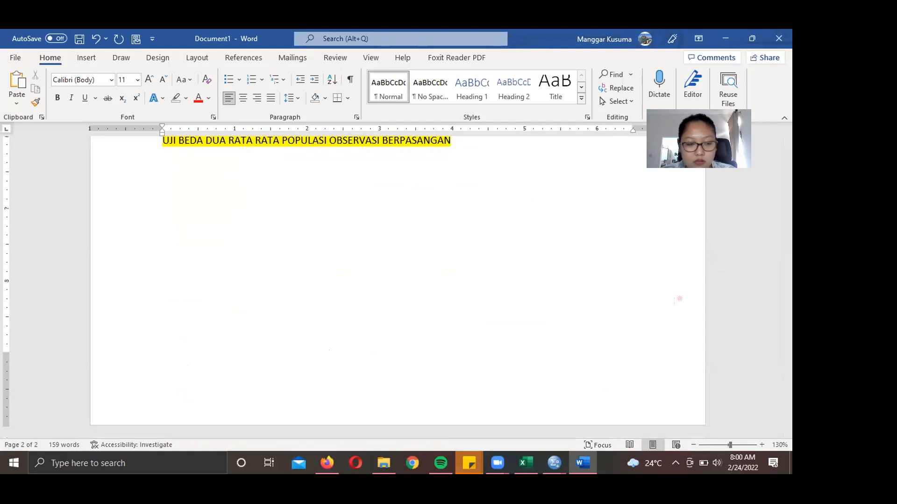
# - Paste the SPSS output screenshot and move the heading onto a new page
pyautogui.hotkey('ctrl', 'v')
pyautogui.scroll(8, 637, 238)
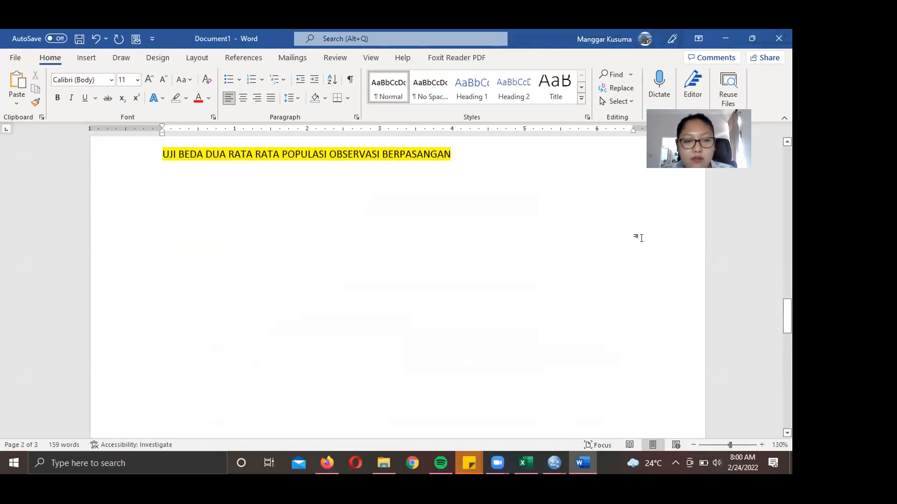
pyautogui.click(163, 148)
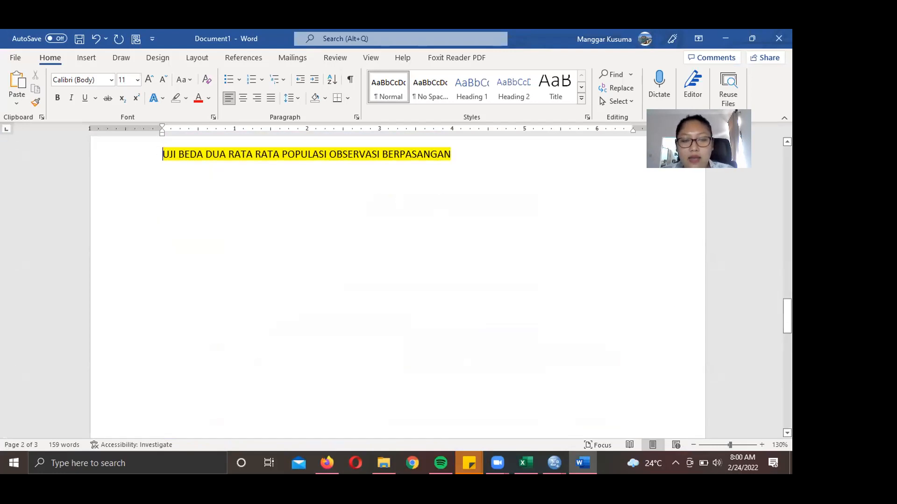
pyautogui.press('Return')
pyautogui.press('Return')
pyautogui.press('Return')
pyautogui.press('Return')
pyautogui.press('Return')
pyautogui.press('Return')
pyautogui.press('Return')
pyautogui.press('Return')
pyautogui.press('Return')
pyautogui.press('Return')
pyautogui.press('Return')
pyautogui.press('Return')
pyautogui.press('Return')
pyautogui.press('Down')
pyautogui.hotkey('ctrl', 'Return')
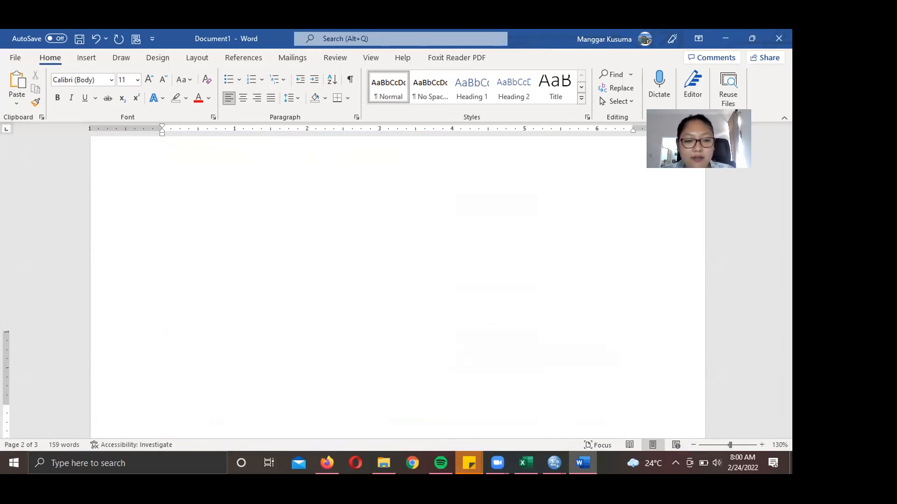
# - Paste a copy of the ANALISIS list (items 1–5) below the screenshot and select its Ho wording
pyautogui.scroll(5, 213, 206)
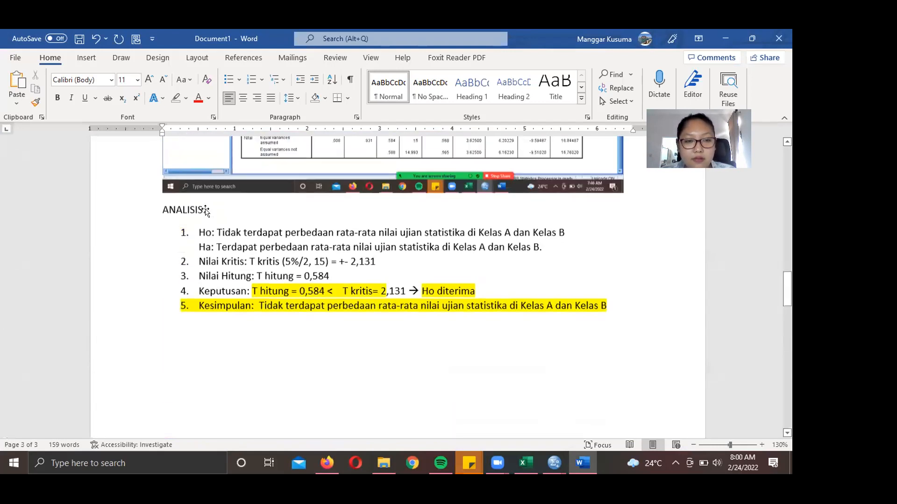
pyautogui.moveTo(164, 248); pyautogui.dragTo(612, 355)
pyautogui.hotkey('ctrl', 'c')
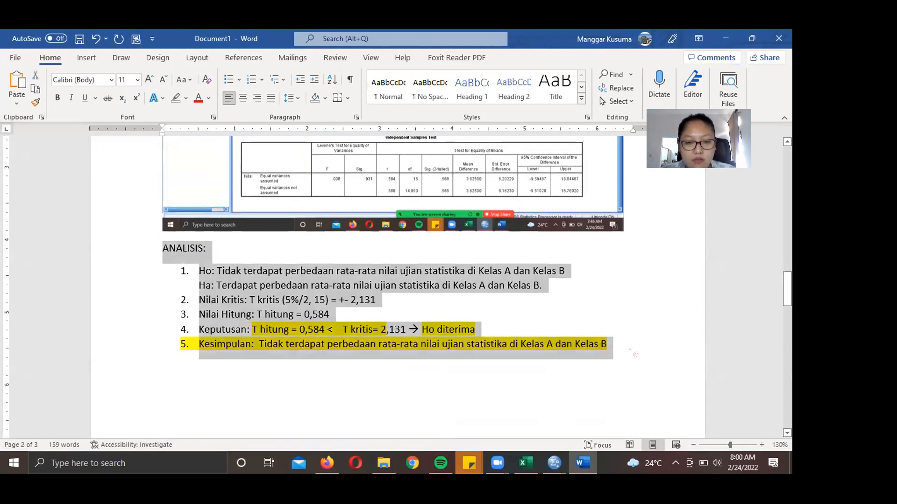
pyautogui.scroll(-5, 525, 350)
pyautogui.scroll(-5, 525, 350)
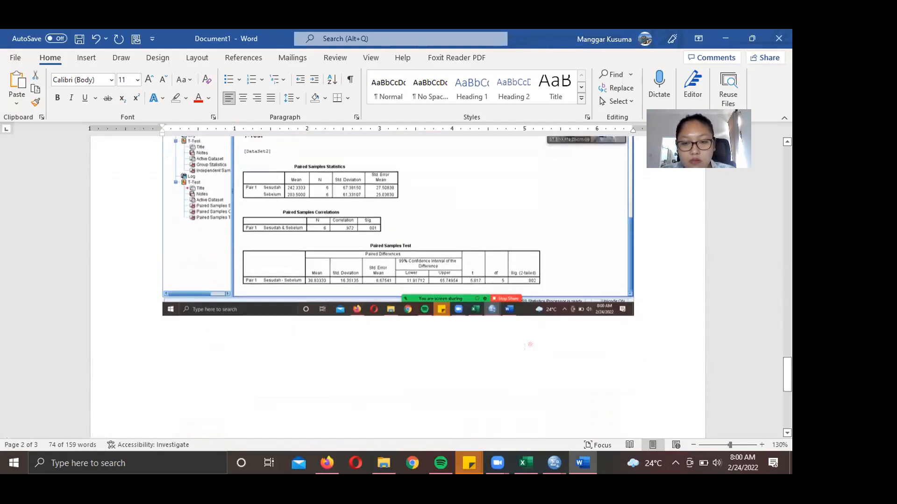
pyautogui.click(239, 337)
pyautogui.hotkey('ctrl', 'v')
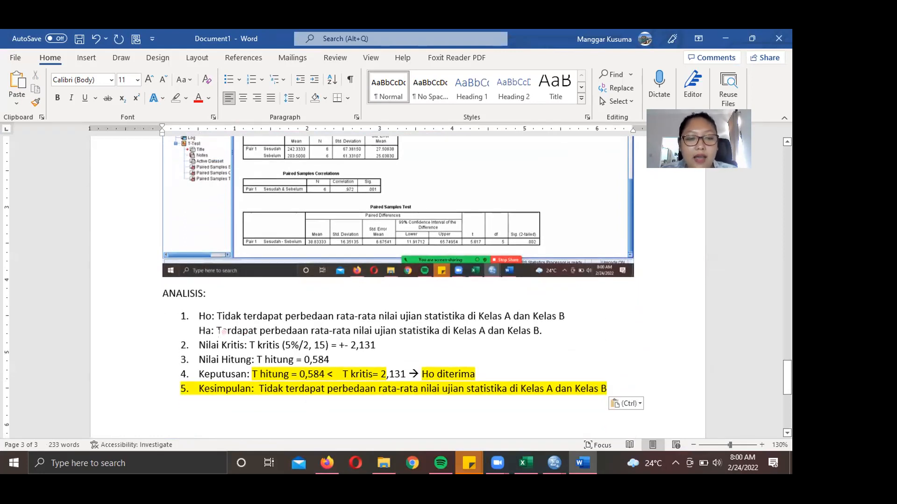
pyautogui.moveTo(218, 317); pyautogui.dragTo(542, 331)
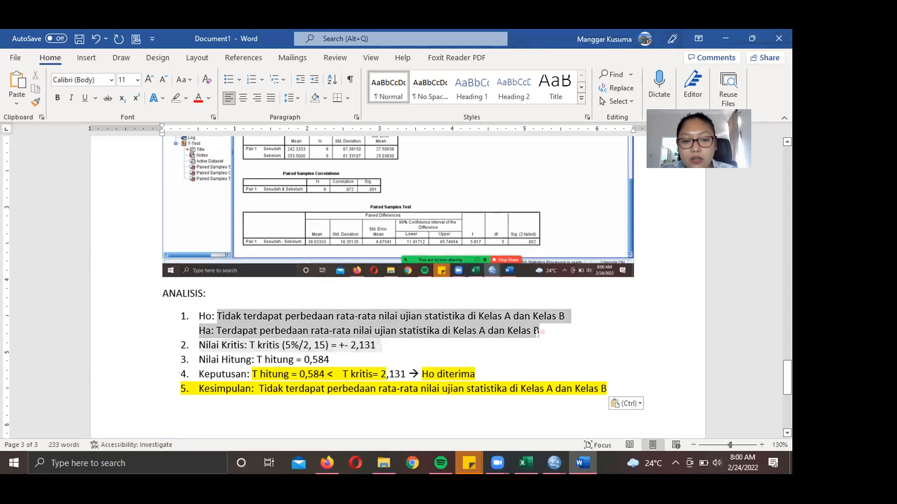
# - Delete the old hypotheses and add the line 'Ha: Pelatihan Mampu Meningkatkan Penjualan'
pyautogui.press('BackSpace')
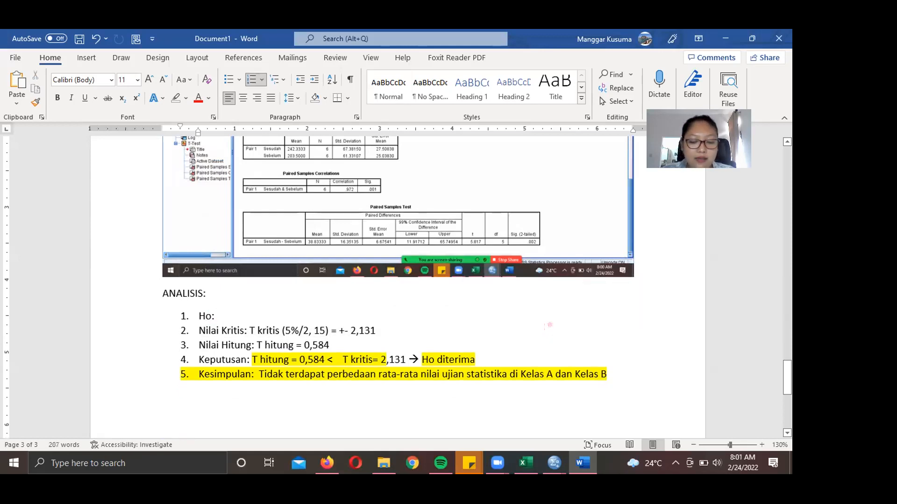
pyautogui.press('Return')
pyautogui.press('BackSpace')
pyautogui.write('ha')
pyautogui.press('BackSpace')
pyautogui.press('BackSpace')
pyautogui.write('Ha: ')
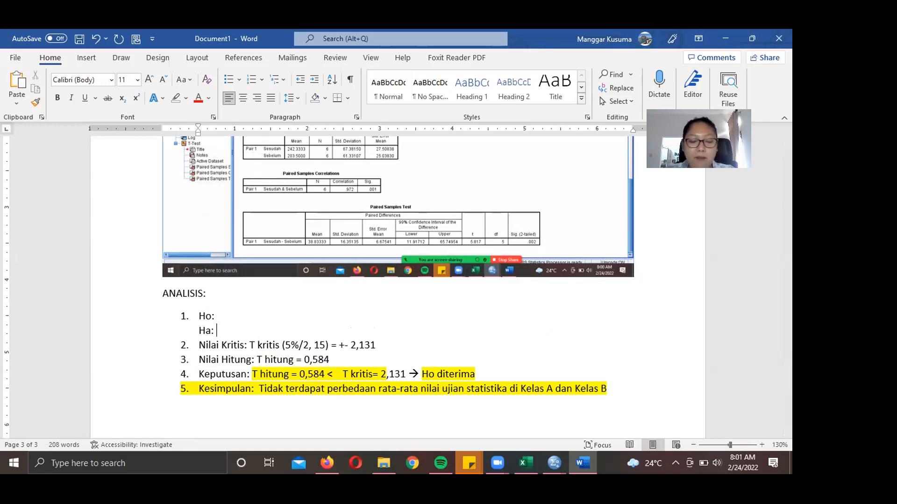
pyautogui.write('Pelatihan Mam')
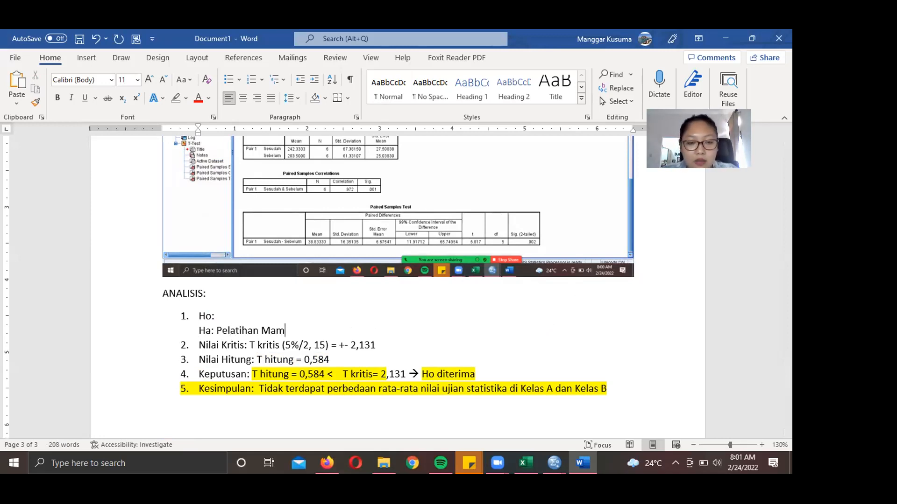
pyautogui.write('pu Meningk')
pyautogui.press('BackSpace')
pyautogui.press('BackSpace')
pyautogui.press('BackSpace')
pyautogui.press('BackSpace')
pyautogui.write('n')
pyautogui.press('BackSpace')
pyautogui.write('ingk')
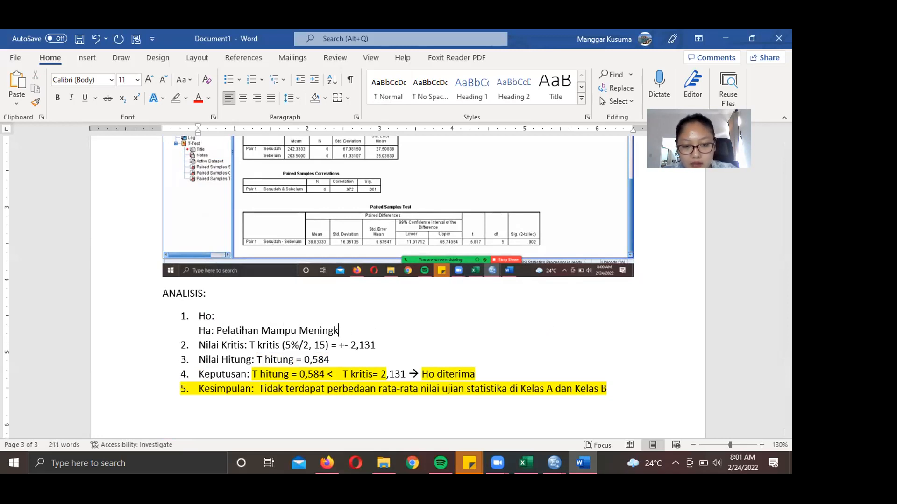
pyautogui.write('atkan Penjualan')
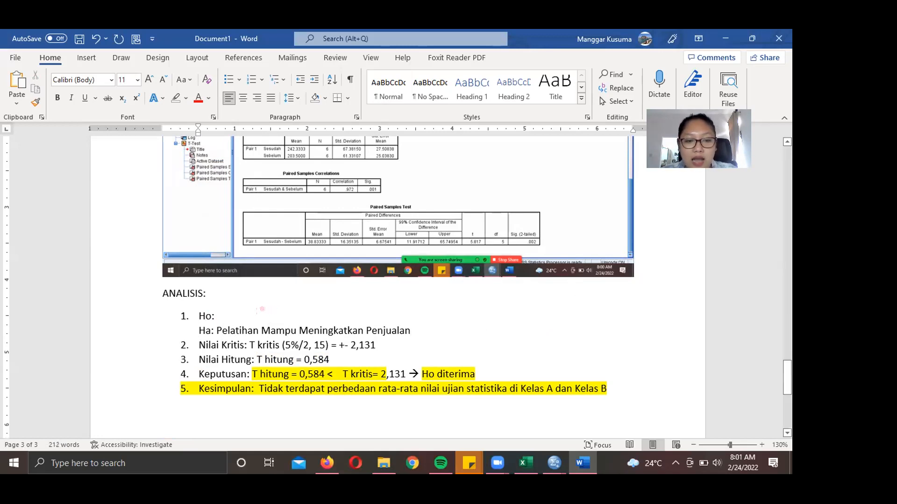
# - Complete the Ho line as 'Pelatihan Tidak Mampu Meningkatkan Penjualan'
pyautogui.click(217, 316)
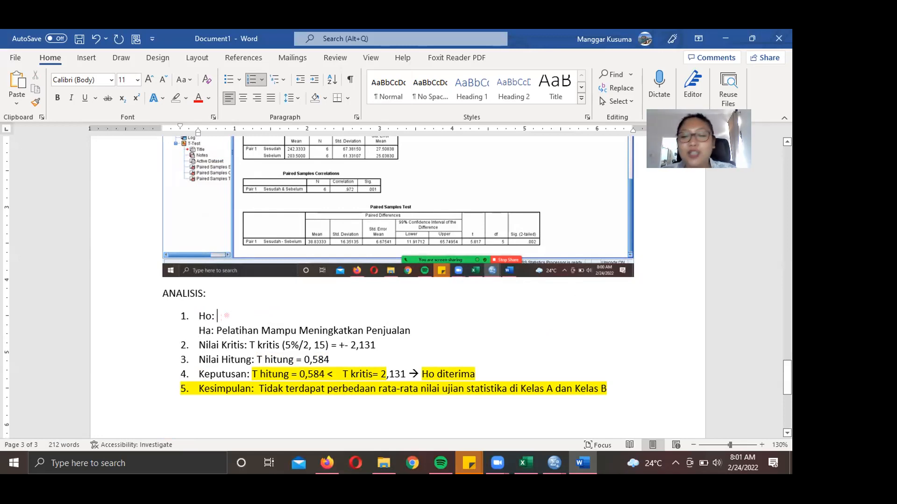
pyautogui.write('Pelai')
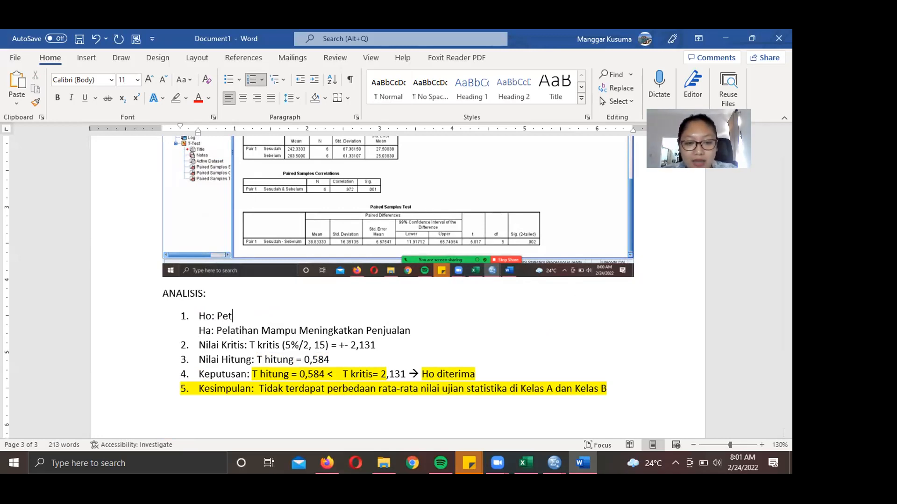
pyautogui.press('BackSpace')
pyautogui.write('tih')
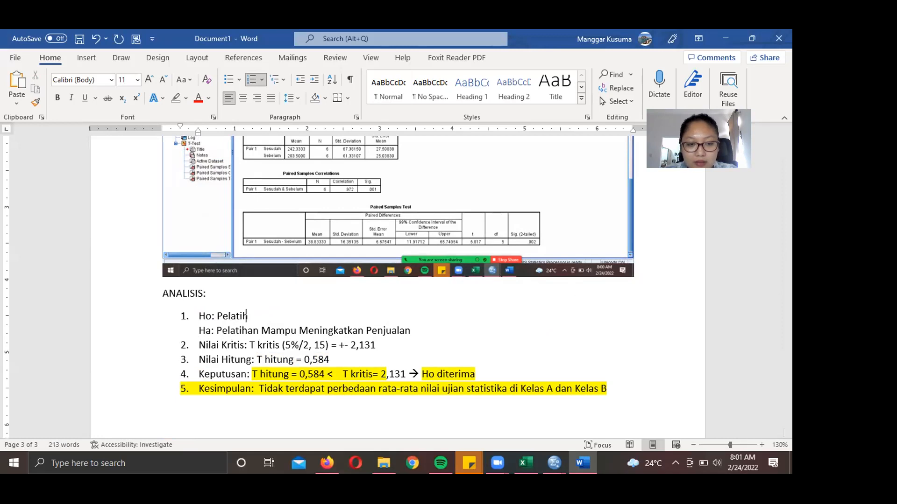
pyautogui.write('an Tidak Mampu Me')
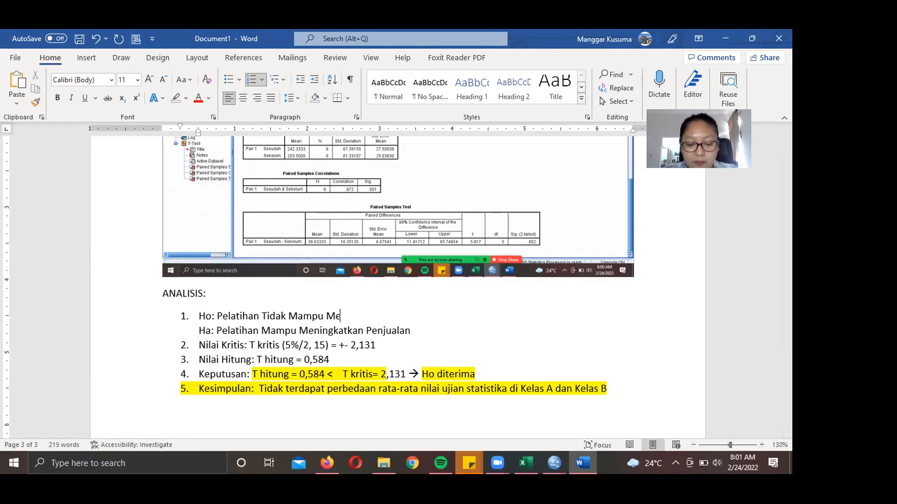
pyautogui.write('ningkatkan Penjuaa')
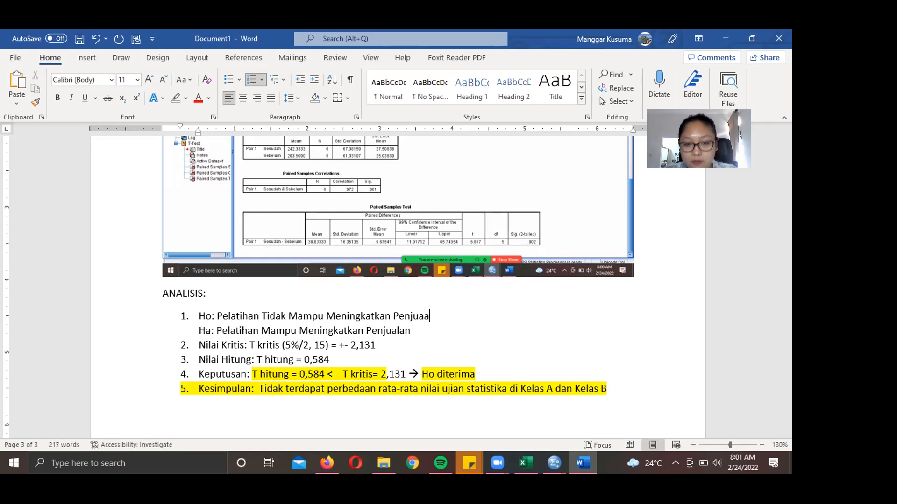
pyautogui.press('BackSpace')
pyautogui.write('lan')
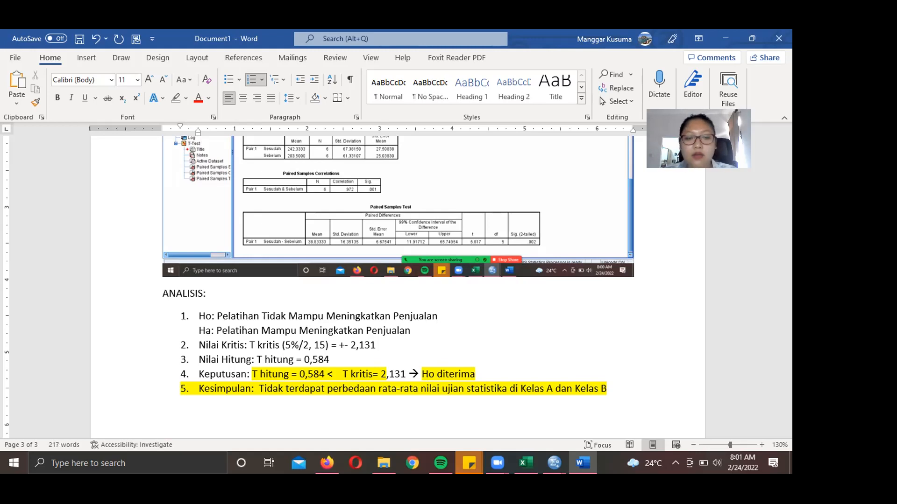
pyautogui.press('BackSpace')
pyautogui.press('BackSpace')
pyautogui.press('BackSpace')
pyautogui.press('BackSpace')
pyautogui.press('BackSpace')
pyautogui.press('BackSpace')
pyautogui.press('BackSpace')
pyautogui.press('BackSpace')
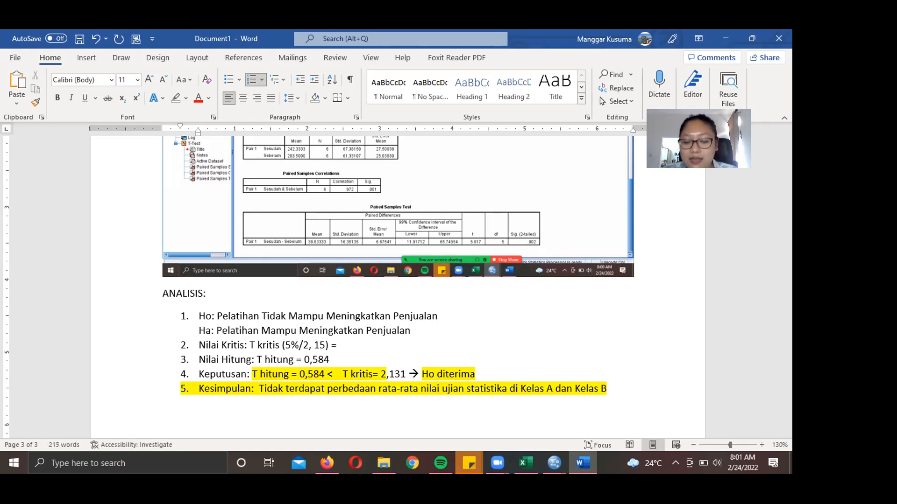
# - Replace '5%/2' with 1 and remove the old df 15, leaving 'T kritis (1, ) ='
pyautogui.press('Left')
pyautogui.press('Left')
pyautogui.press('Left')
pyautogui.press('BackSpace')
pyautogui.press('BackSpace')
pyautogui.press('BackSpace')
pyautogui.press('BackSpace')
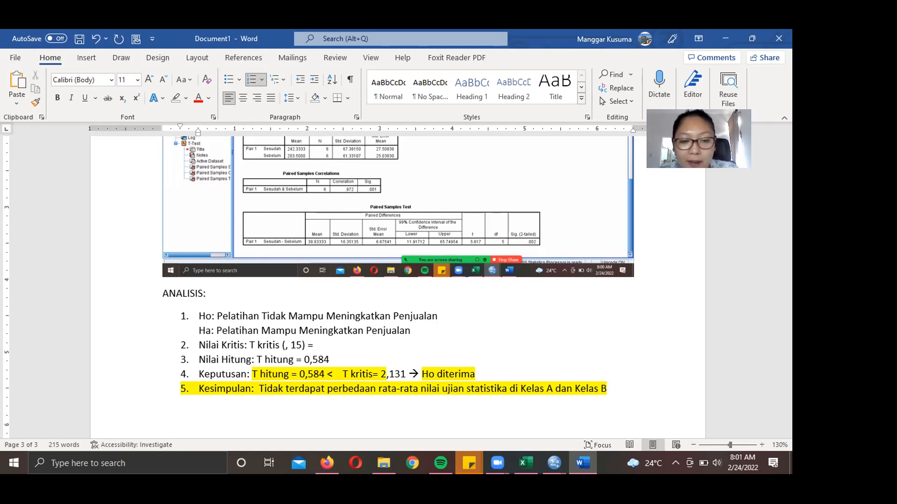
pyautogui.write('1')
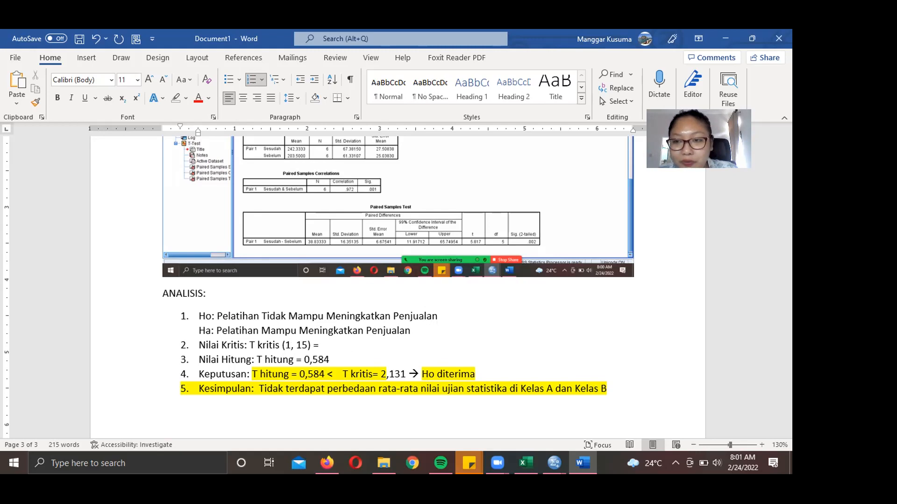
pyautogui.press('BackSpace')
pyautogui.press('Delete')
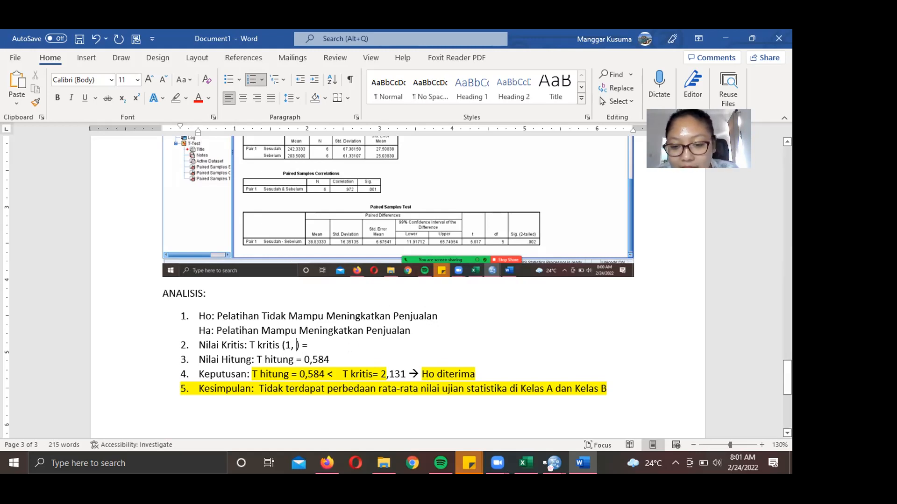
pyautogui.moveTo(550, 468)
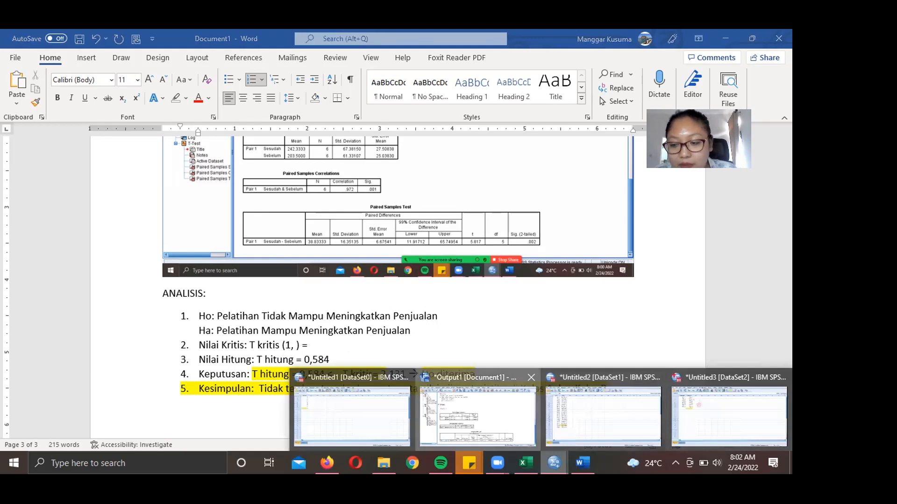
pyautogui.click(476, 411)
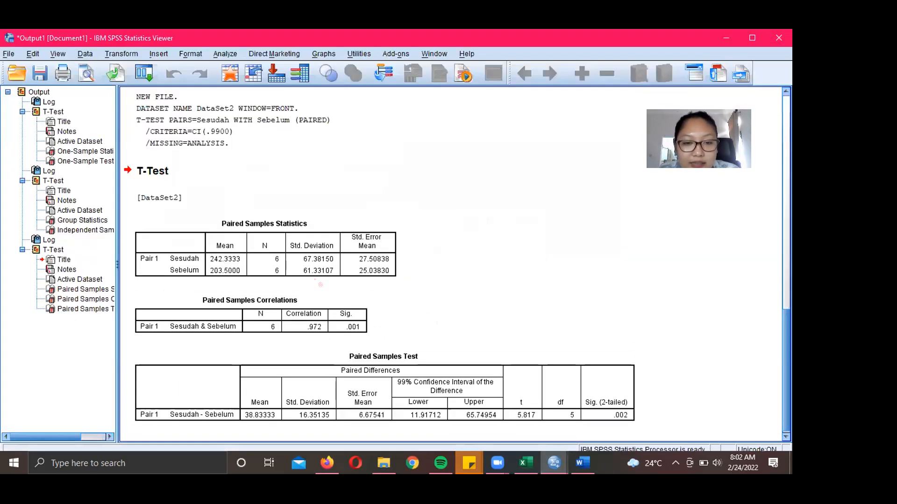
pyautogui.click(579, 415)
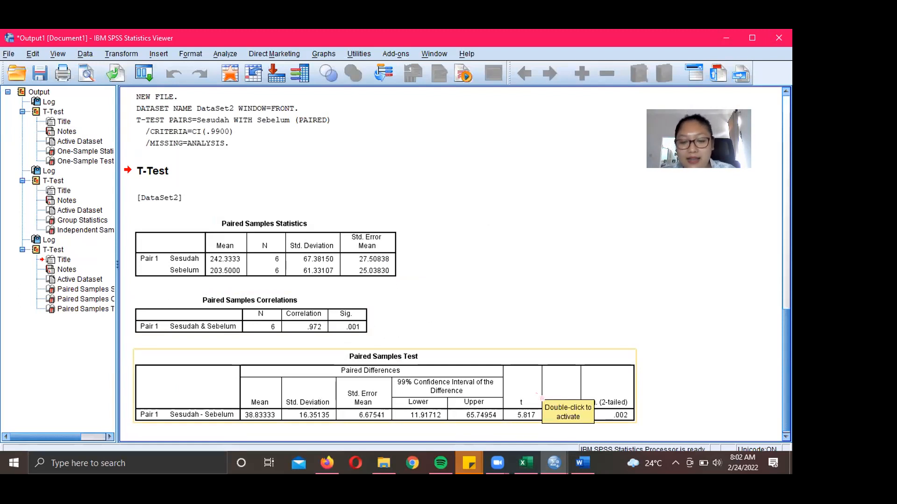
pyautogui.click(583, 463)
pyautogui.moveTo(554, 463)
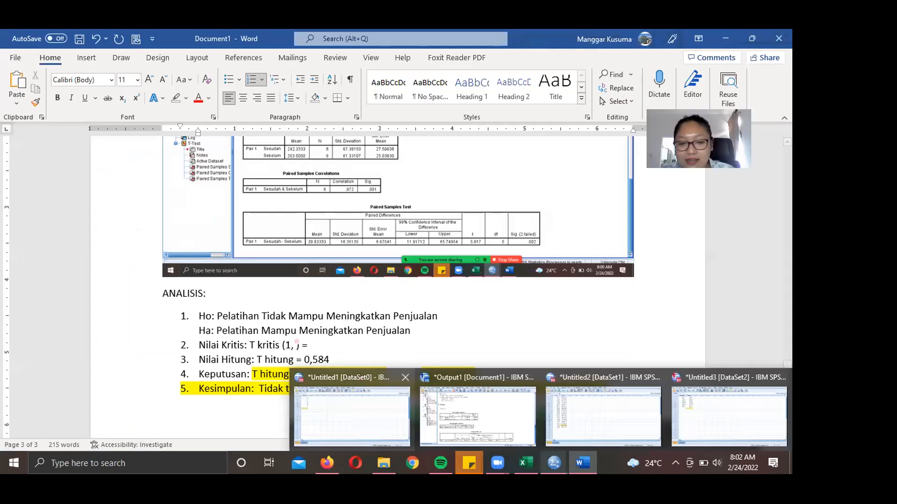
# - Fill in 5 as the df so the line reads 'T kritis (1, 5 ) =', then view the Firefox t-table
pyautogui.click(294, 344)
pyautogui.write('5')
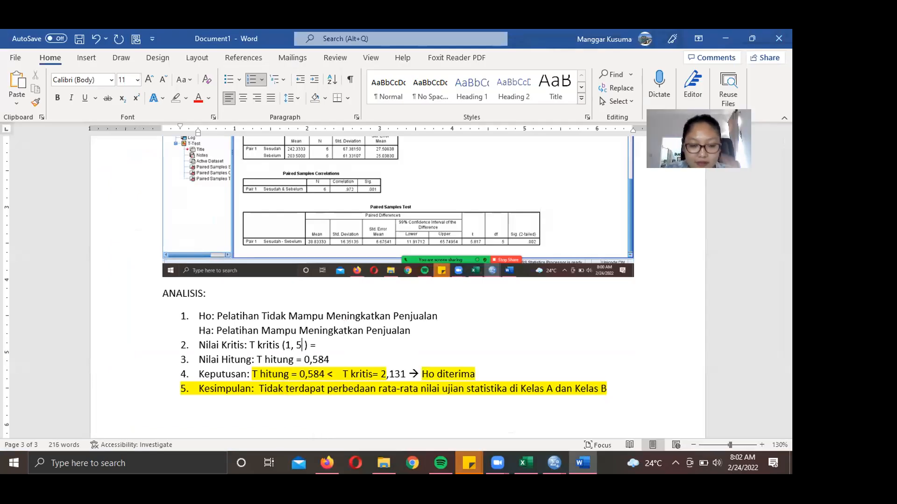
pyautogui.click(383, 339)
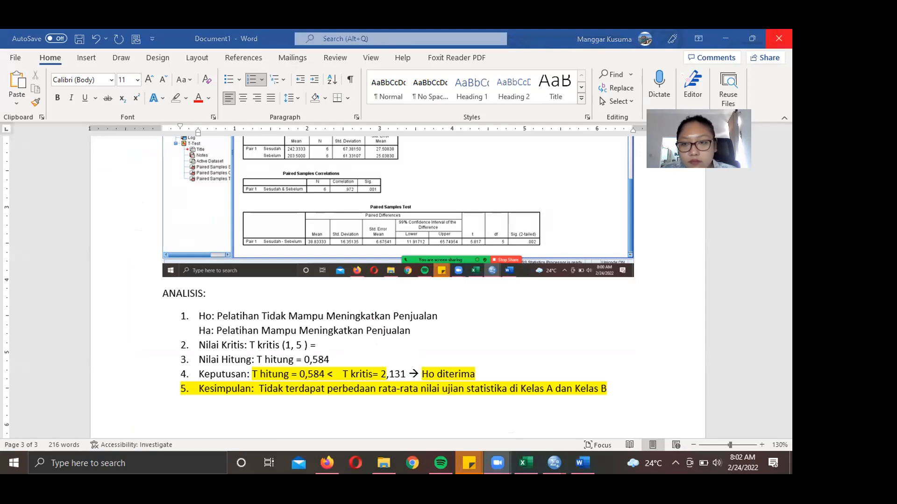
pyautogui.click(327, 463)
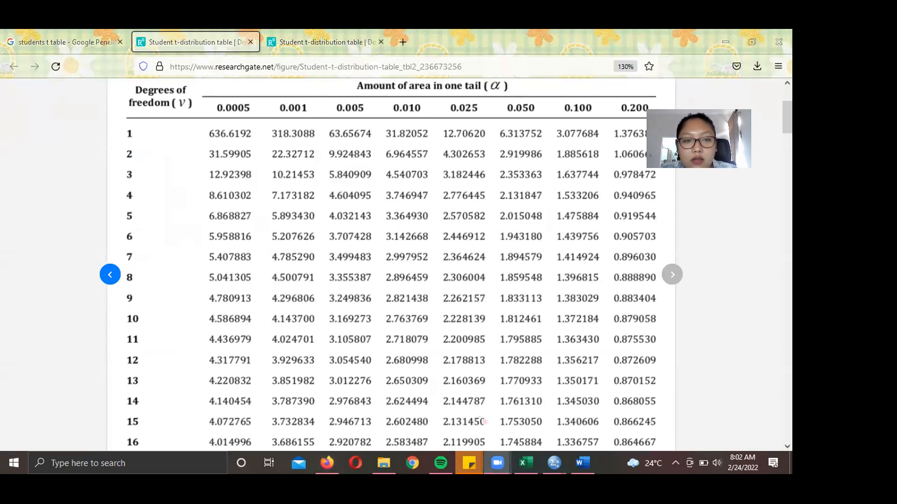
pyautogui.moveTo(271, 122); pyautogui.dragTo(273, 110)
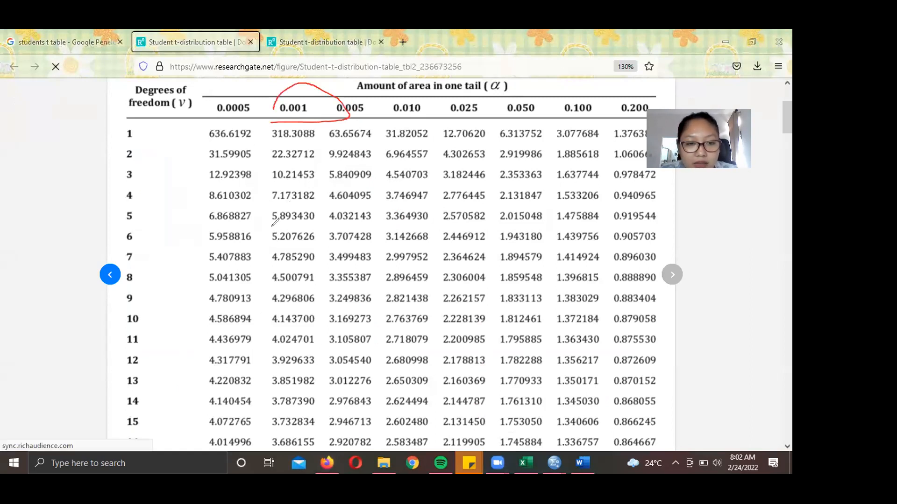
pyautogui.moveTo(269, 227)
pyautogui.mouseDown()
pyautogui.moveTo(318, 227)
pyautogui.moveTo(316, 206)
pyautogui.moveTo(283, 203)
pyautogui.moveTo(265, 211)
pyautogui.moveTo(268, 227)
pyautogui.mouseUp()
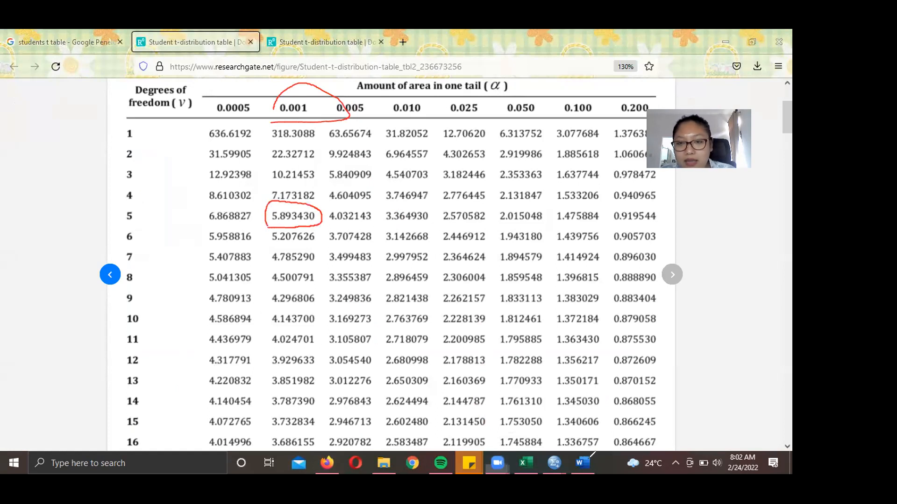
pyautogui.click(609, 78)
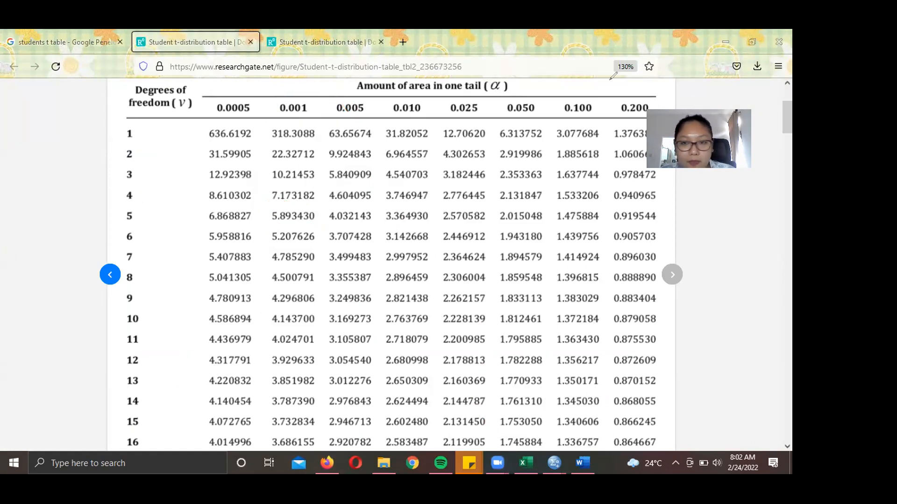
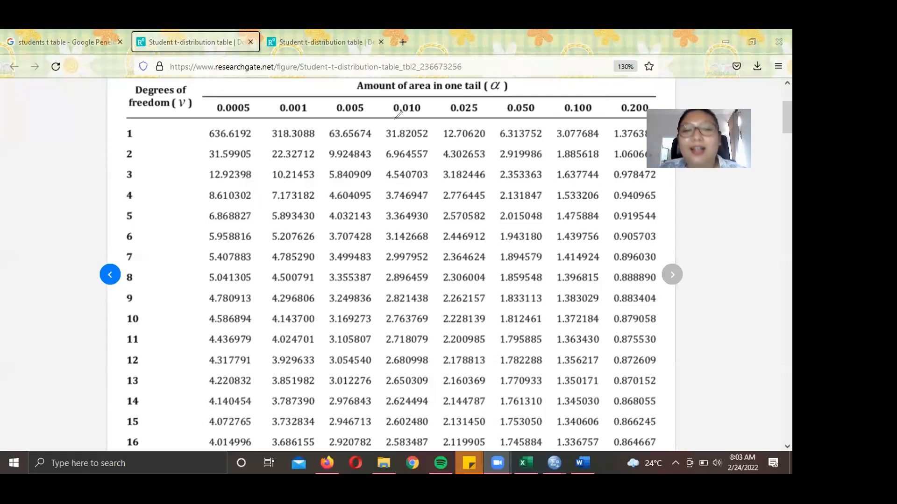
# - Mark the 0.010 column and the df 5 value 3.364930 in the t-table, then record Nilai Kritis as 3,36
pyautogui.moveTo(395, 116)
pyautogui.mouseDown()
pyautogui.moveTo(434, 114)
pyautogui.moveTo(402, 88)
pyautogui.moveTo(381, 109)
pyautogui.moveTo(389, 119)
pyautogui.mouseUp()
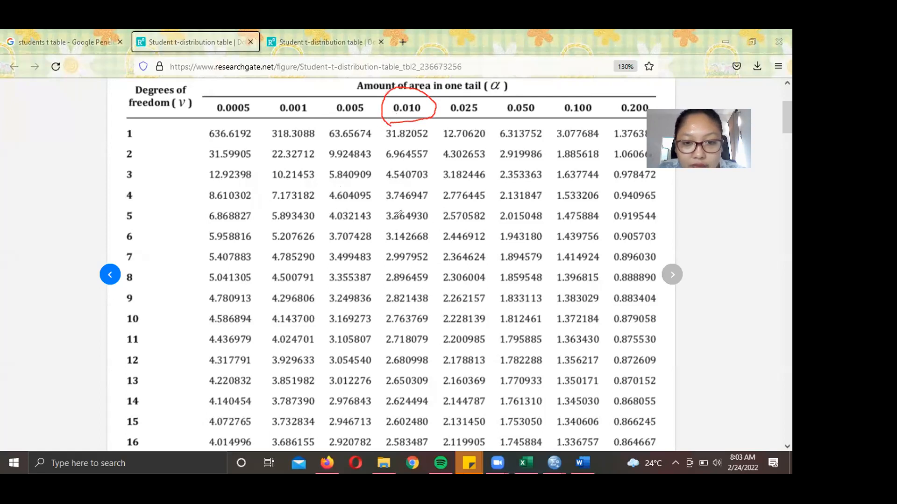
pyautogui.moveTo(381, 223)
pyautogui.mouseDown()
pyautogui.moveTo(418, 228)
pyautogui.moveTo(434, 206)
pyautogui.moveTo(393, 204)
pyautogui.moveTo(379, 212)
pyautogui.moveTo(381, 223)
pyautogui.mouseUp()
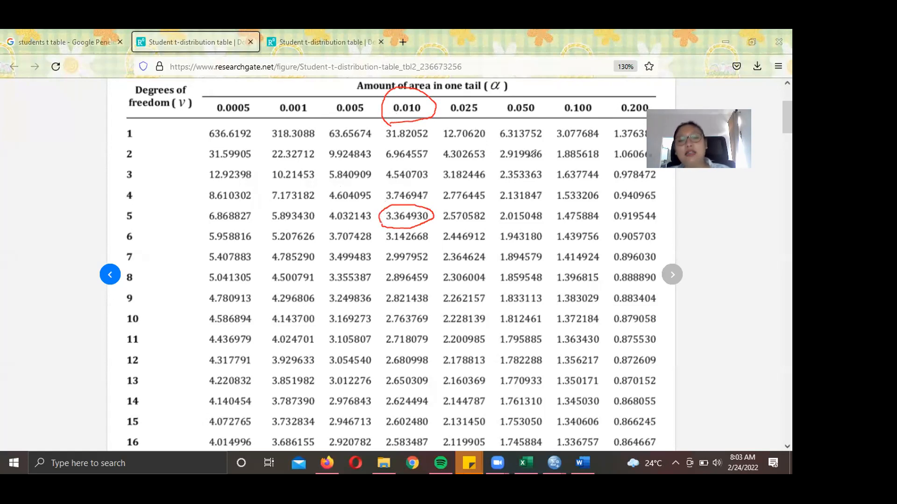
pyautogui.click(563, 166)
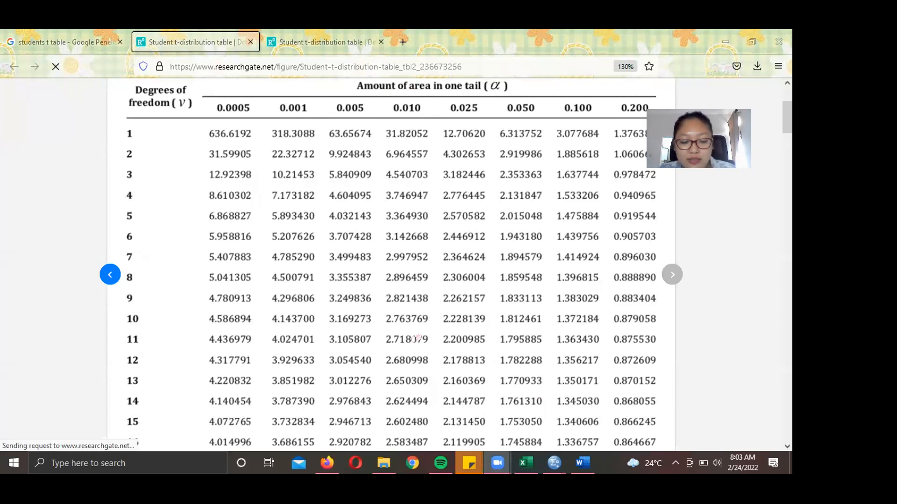
pyautogui.hotkey('alt', 'Tab')
pyautogui.write('6')
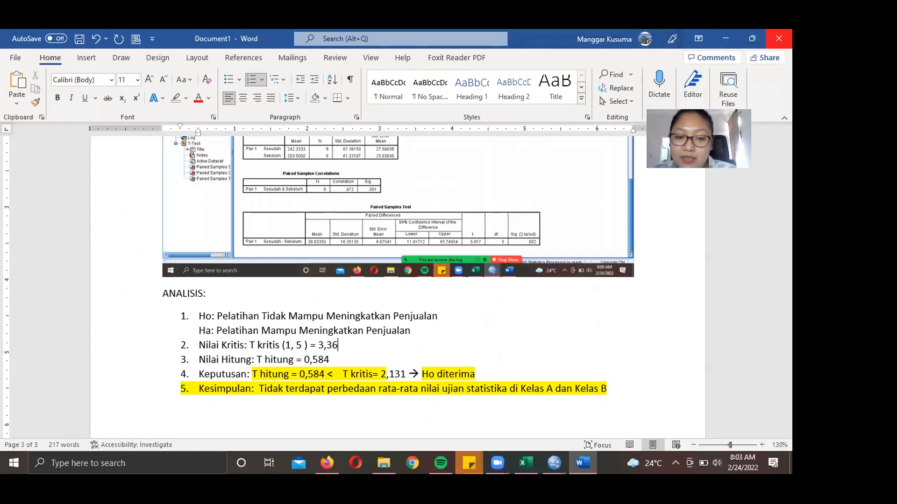
# - Replace the Nilai Hitung value 0,584 with t = 5,817 from the SPSS Paired Samples Test
pyautogui.press('Down')
pyautogui.press('BackSpace')
pyautogui.press('BackSpace')
pyautogui.press('BackSpace')
pyautogui.press('BackSpace')
pyautogui.press('BackSpace')
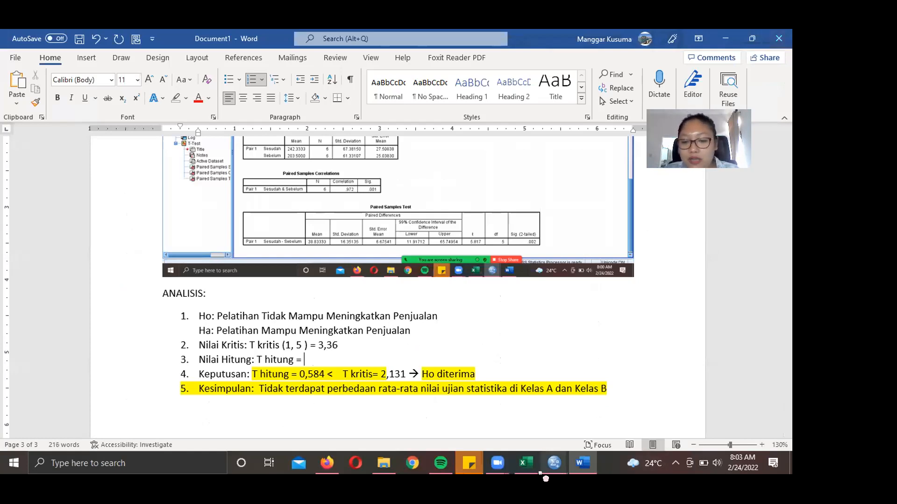
pyautogui.moveTo(548, 469)
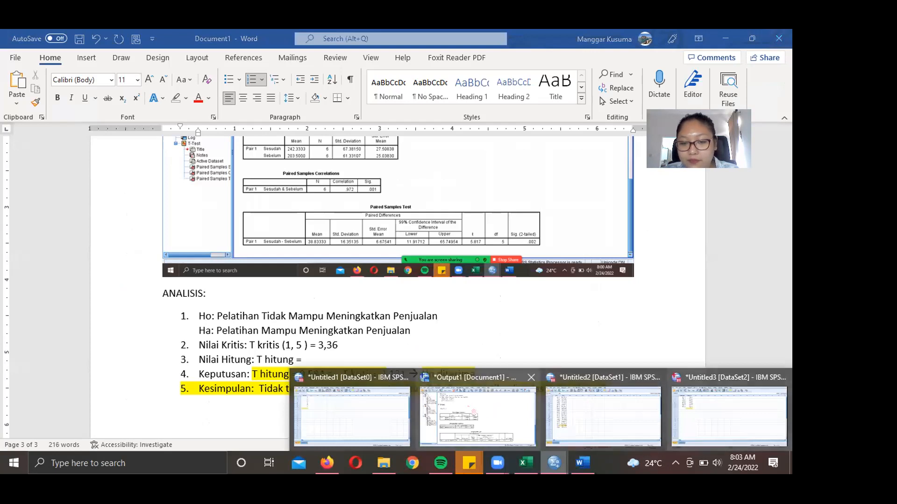
pyautogui.click(474, 413)
pyautogui.click(475, 376)
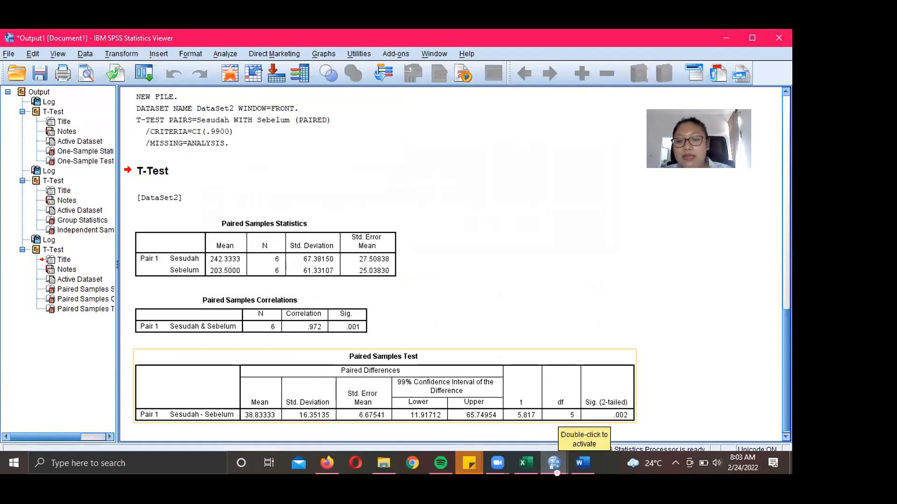
pyautogui.click(555, 471)
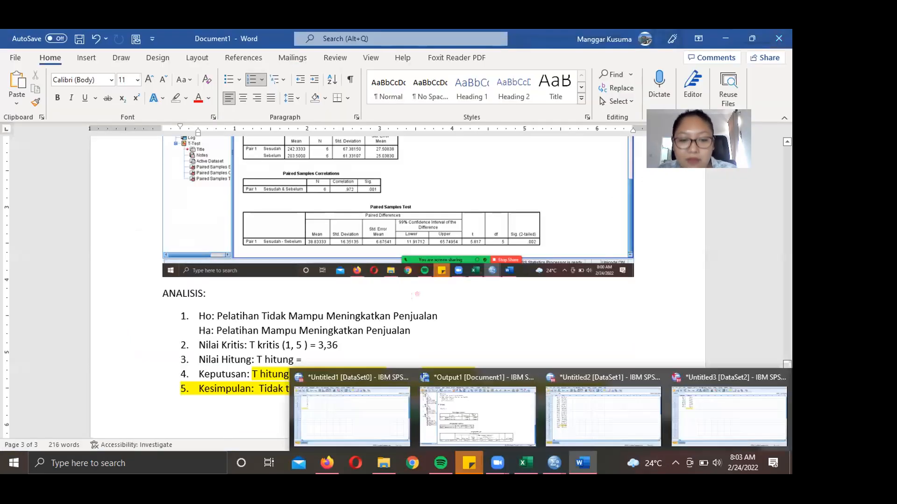
pyautogui.write('5,')
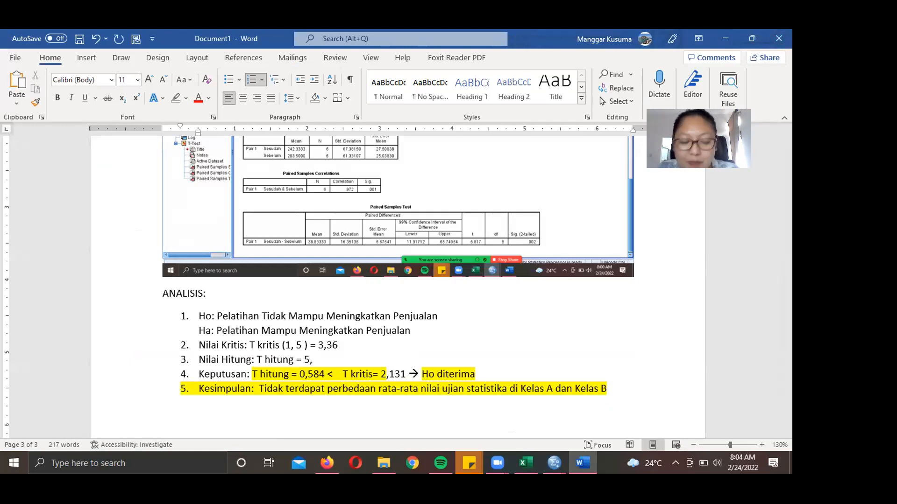
pyautogui.write('817')
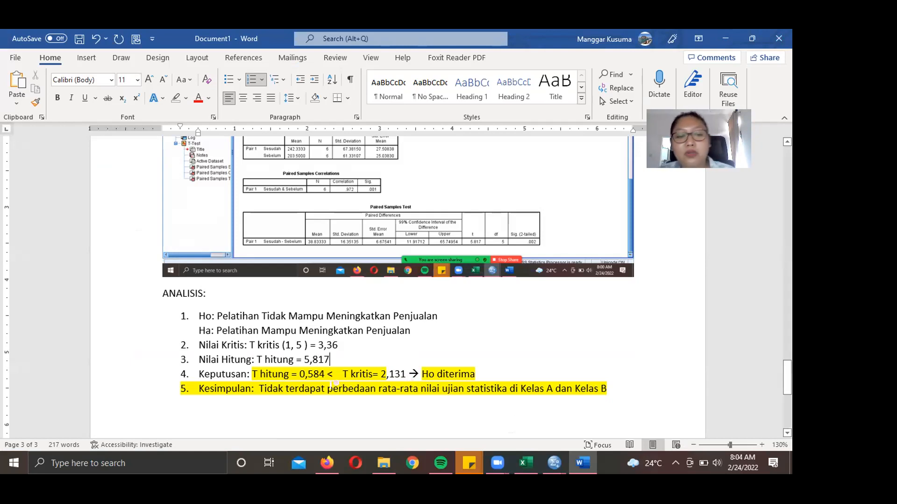
# - Update the decision line to compare 5,817 against the critical value 3,36
pyautogui.click(326, 375)
pyautogui.press('BackSpace')
pyautogui.press('BackSpace')
pyautogui.press('BackSpace')
pyautogui.press('BackSpace')
pyautogui.press('BackSpace')
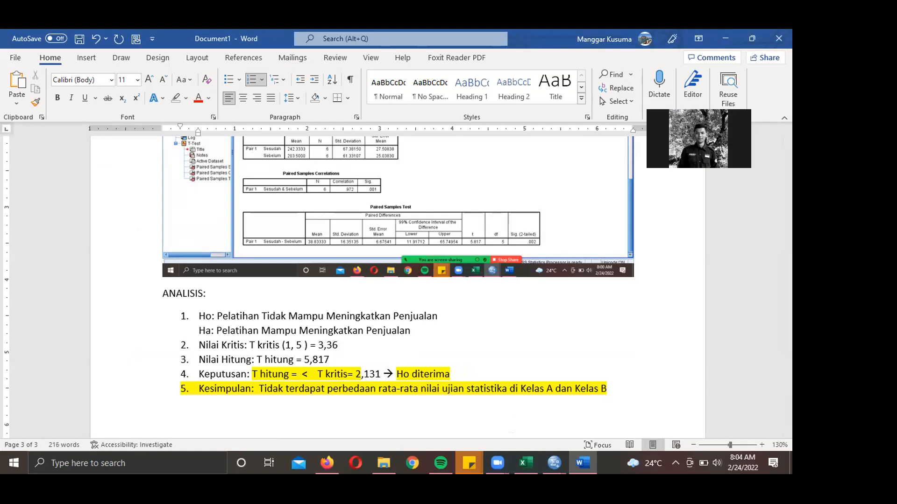
pyautogui.write('5,817')
pyautogui.press('Right')
pyautogui.press('Right')
pyautogui.press('Right')
pyautogui.press('Right')
pyautogui.press('Right')
pyautogui.press('Right')
pyautogui.press('Right')
pyautogui.press('Right')
pyautogui.press('Right')
pyautogui.press('Right')
pyautogui.press('Right')
pyautogui.press('Right')
pyautogui.press('Right')
pyautogui.press('Right')
pyautogui.press('Right')
pyautogui.press('Right')
pyautogui.press('Right')
pyautogui.press('Right')
pyautogui.press('Right')
pyautogui.press('Right')
pyautogui.press('Right')
pyautogui.press('Right')
pyautogui.press('Right')
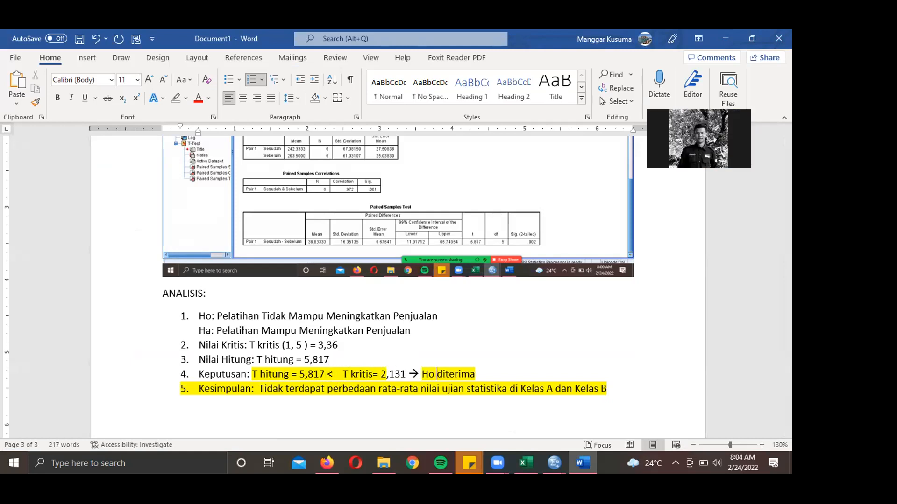
pyautogui.press('Left')
pyautogui.press('Left')
pyautogui.press('Left')
pyautogui.press('Left')
pyautogui.press('Left')
pyautogui.press('Left')
pyautogui.press('BackSpace')
pyautogui.press('BackSpace')
pyautogui.press('BackSpace')
pyautogui.press('BackSpace')
pyautogui.press('BackSpace')
pyautogui.write('3,36')
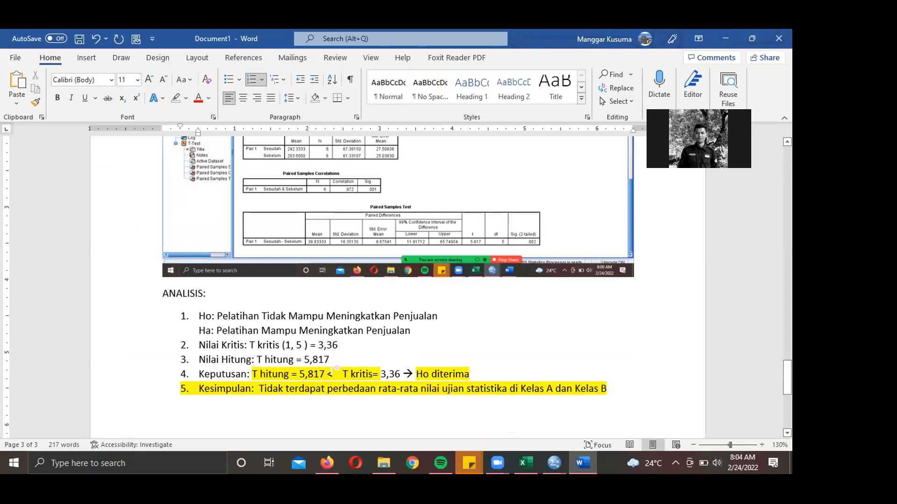
# - Reverse the comparison to '>' and change 'Ho diterima' to 'Ho ditolak'
pyautogui.click(336, 368)
pyautogui.press('BackSpace')
pyautogui.write('>')
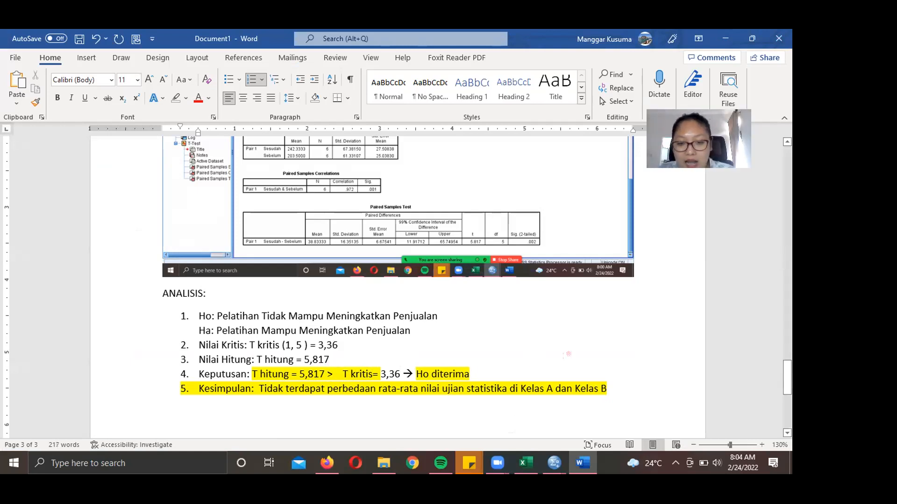
pyautogui.click(540, 374)
pyautogui.press('BackSpace')
pyautogui.press('BackSpace')
pyautogui.press('BackSpace')
pyautogui.press('BackSpace')
pyautogui.press('BackSpace')
pyautogui.write('olak')
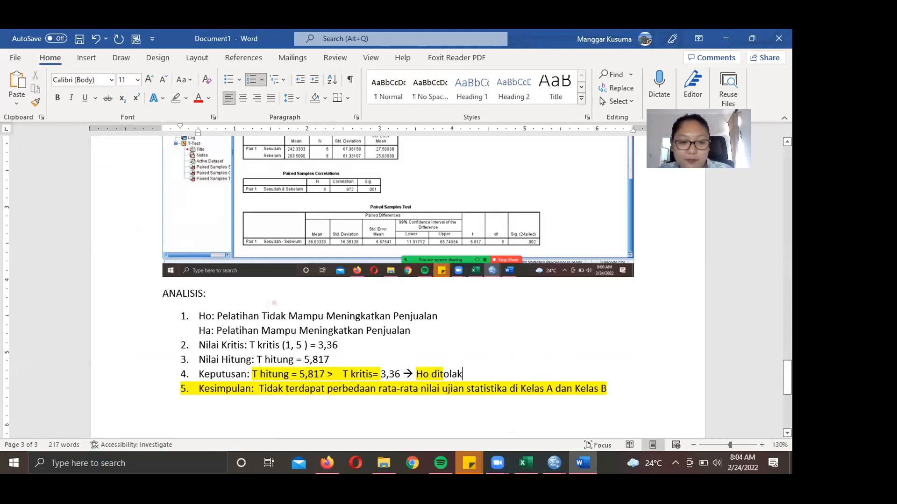
# - Replace the conclusion with the Ha statement 'Pelatihan Mampu Meningkatkan Penjualan'
pyautogui.moveTo(216, 331); pyautogui.dragTo(418, 332)
pyautogui.moveTo(259, 389); pyautogui.dragTo(622, 378)
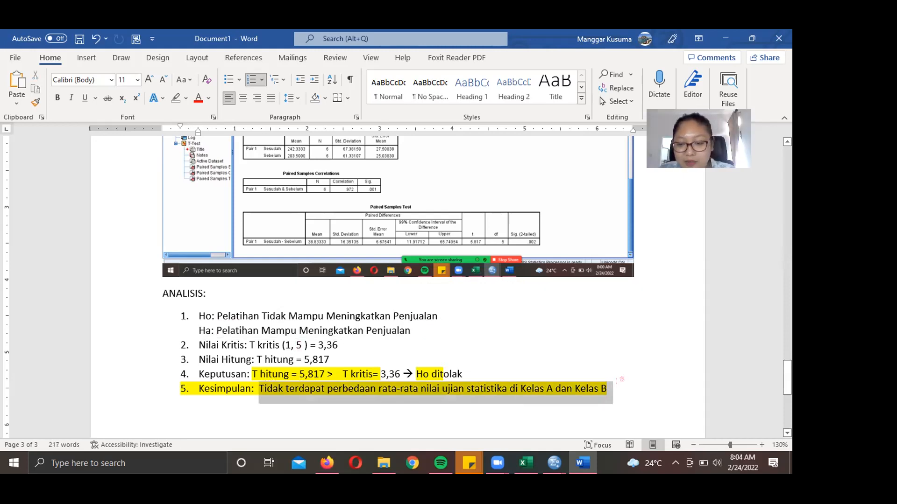
pyautogui.press('Delete')
pyautogui.write('Pelatihan Mampu Meningkatkan Penjualan')
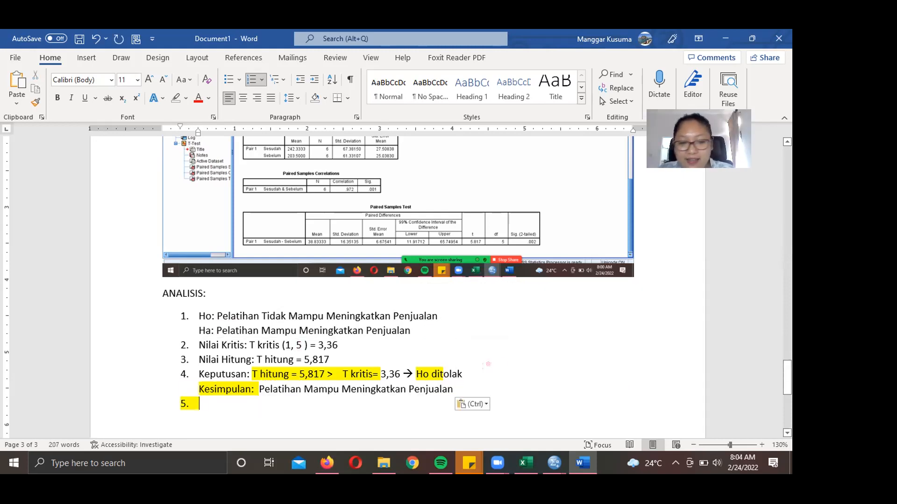
# - Remove the empty bullet and make Kesimpulan its own numbered item 5
pyautogui.press('BackSpace')
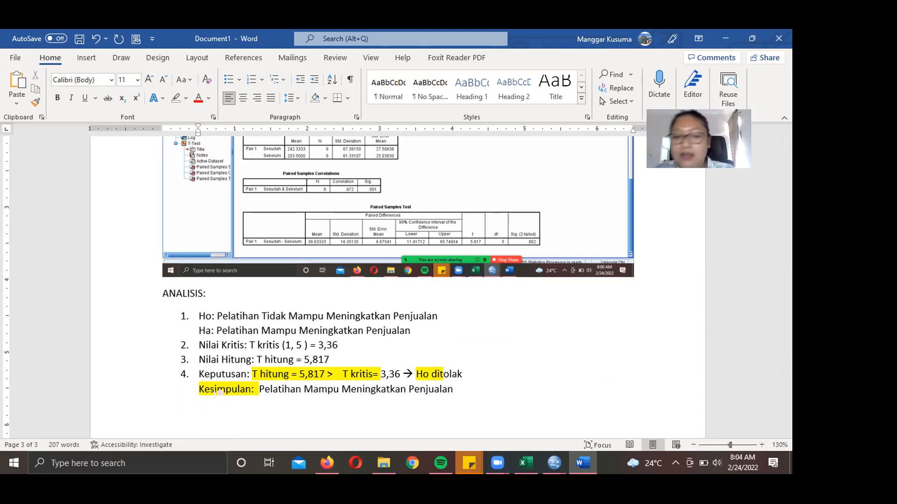
pyautogui.click(201, 383)
pyautogui.press('BackSpace')
pyautogui.press('BackSpace')
pyautogui.press('BackSpace')
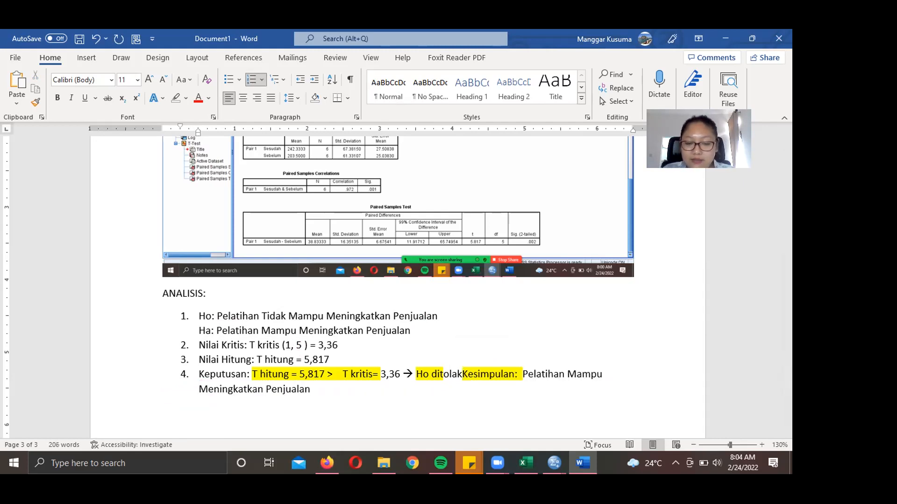
pyautogui.press('Return')
# - Add an unindented blank line below the ANALISIS list and switch to the Excel workbook
pyautogui.scroll(3, 247, 307)
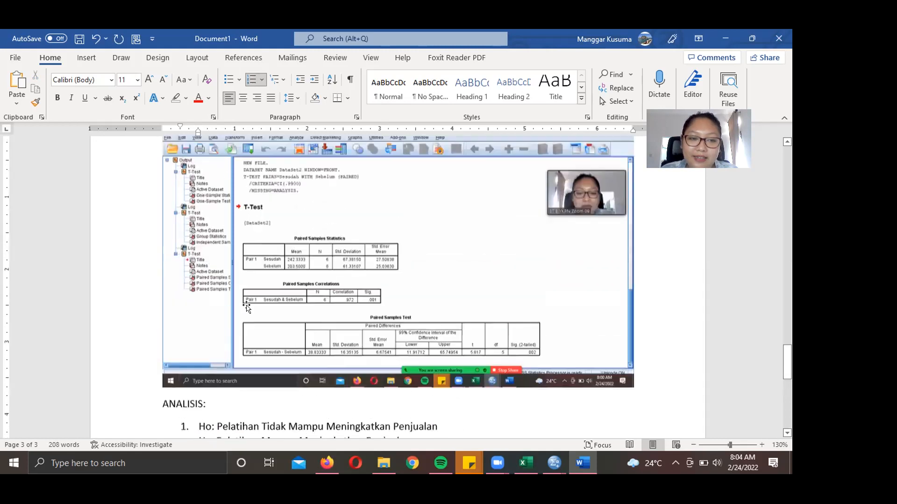
pyautogui.scroll(3, 247, 307)
pyautogui.scroll(-2, 247, 307)
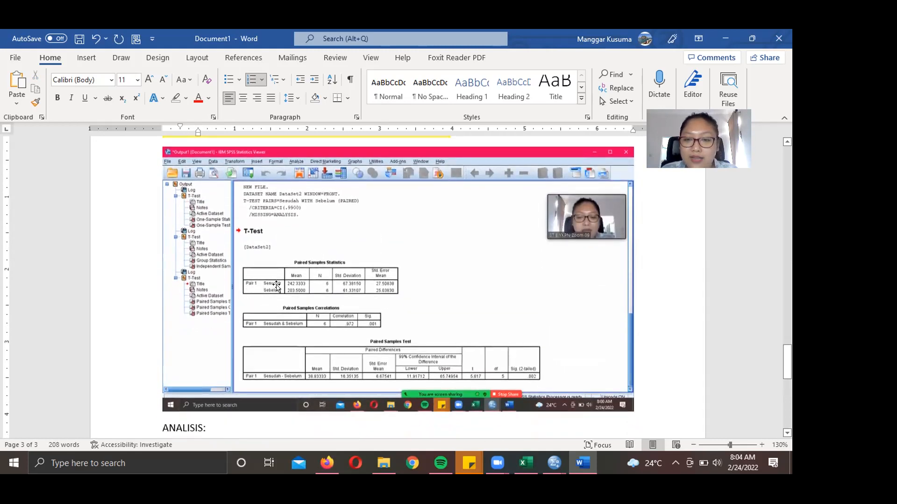
pyautogui.scroll(-9, 292, 245)
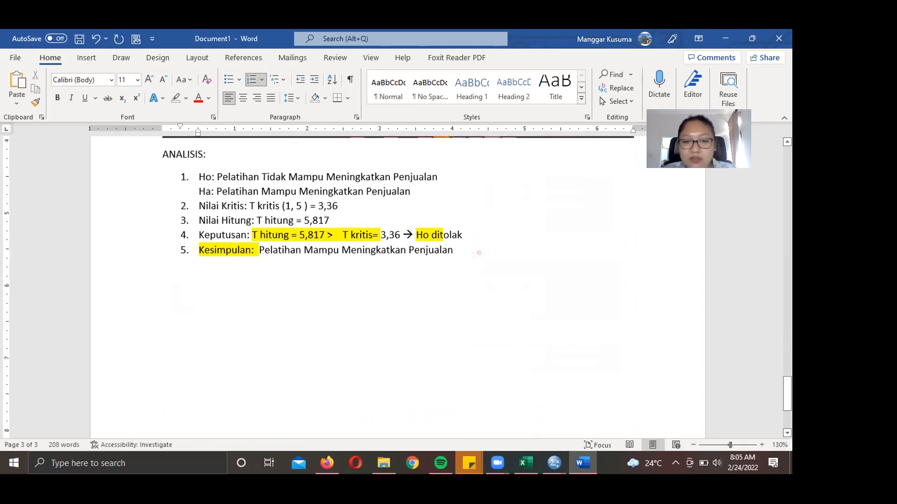
pyautogui.press('Down')
pyautogui.press('BackSpace')
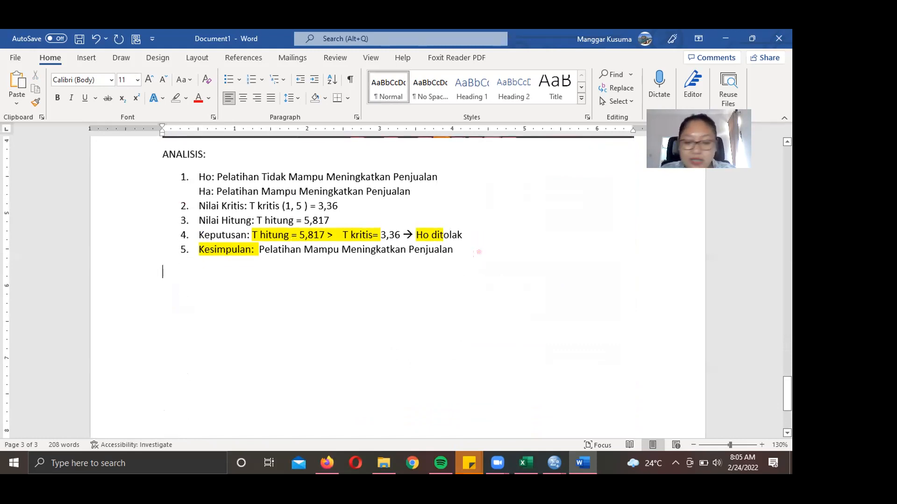
pyautogui.press('Return')
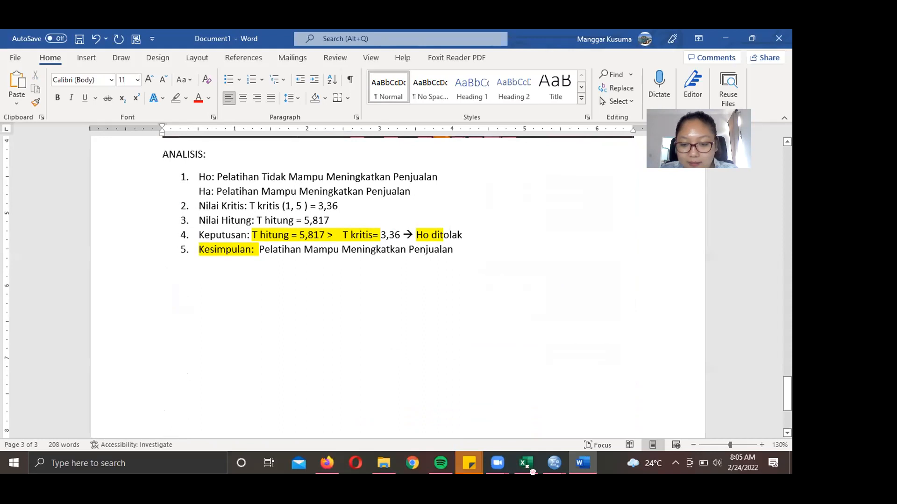
pyautogui.click(532, 472)
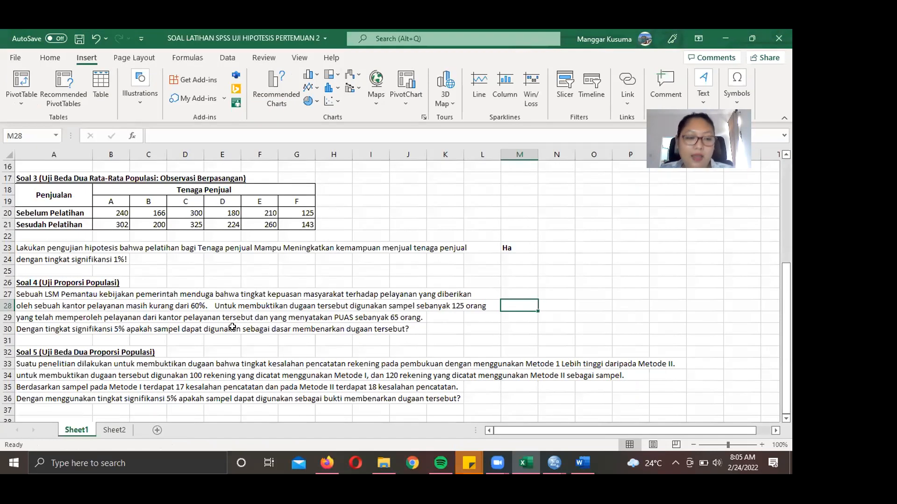
# - Read the Soal 4 rows: 65 of 125 satisfied, tested against 60% at 5% significance
pyautogui.click(59, 327)
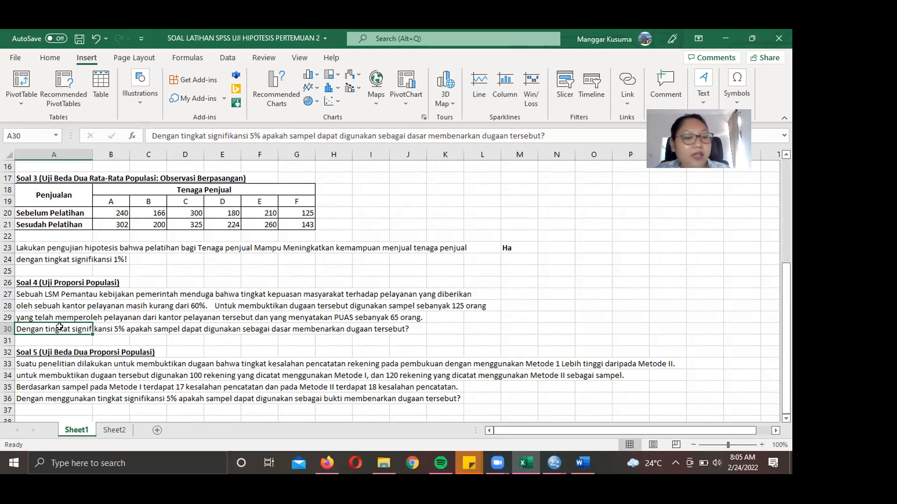
pyautogui.press('Up')
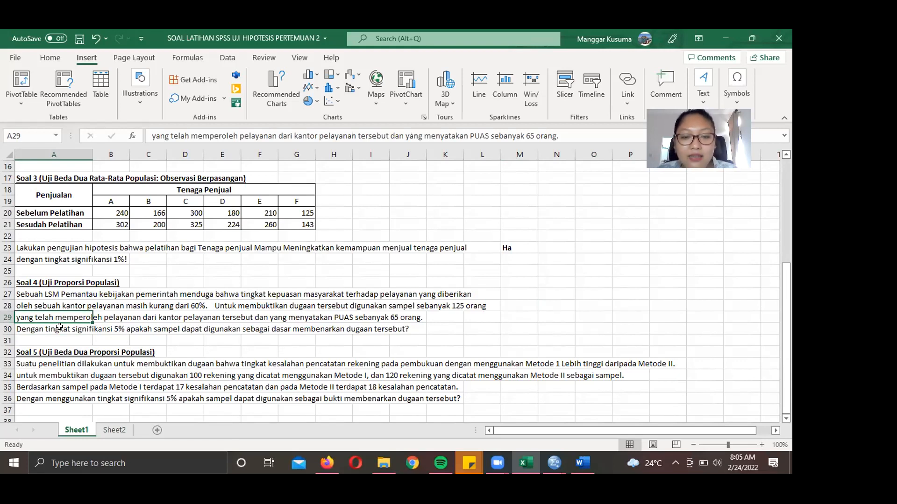
pyautogui.press('Up')
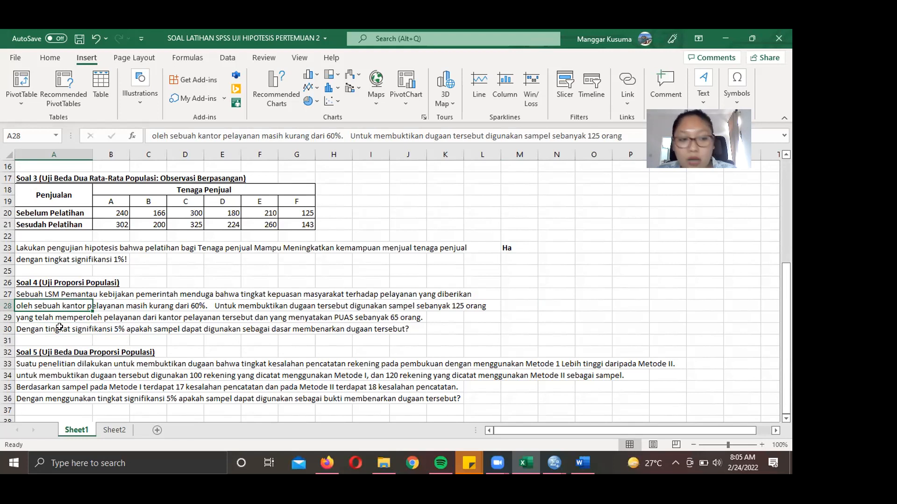
pyautogui.press('Down')
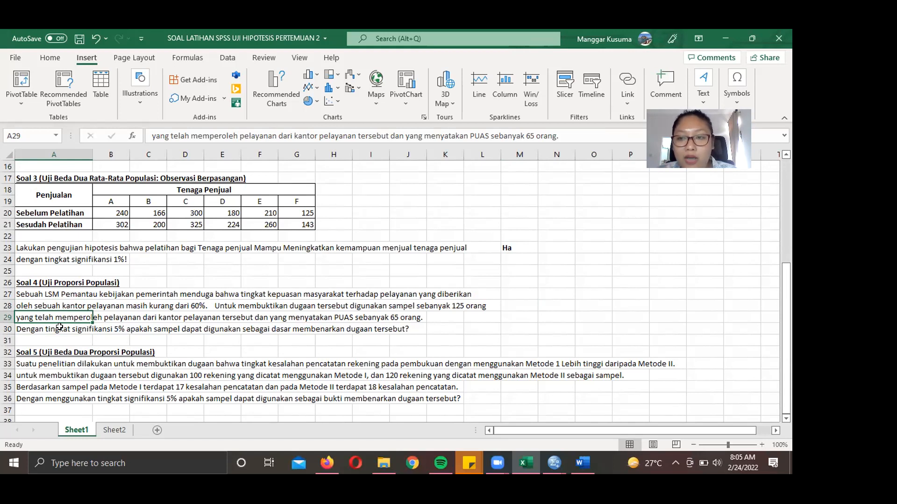
pyautogui.click(63, 327)
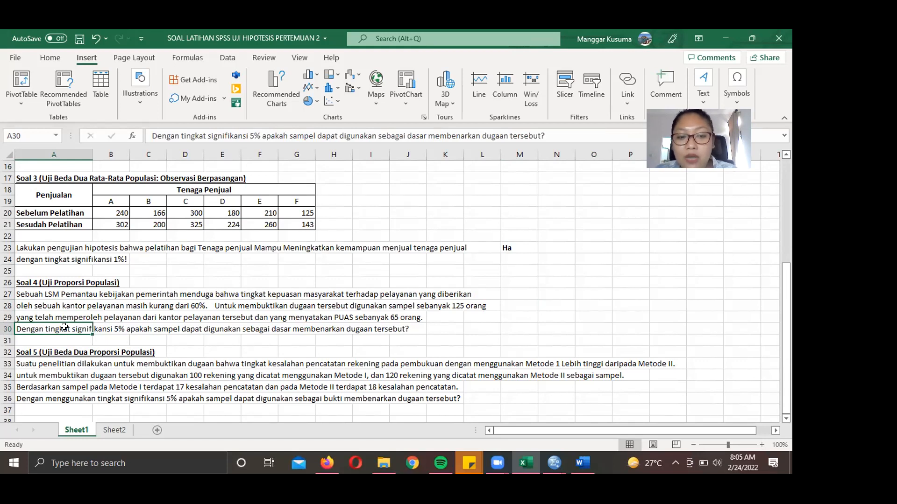
pyautogui.press('Right')
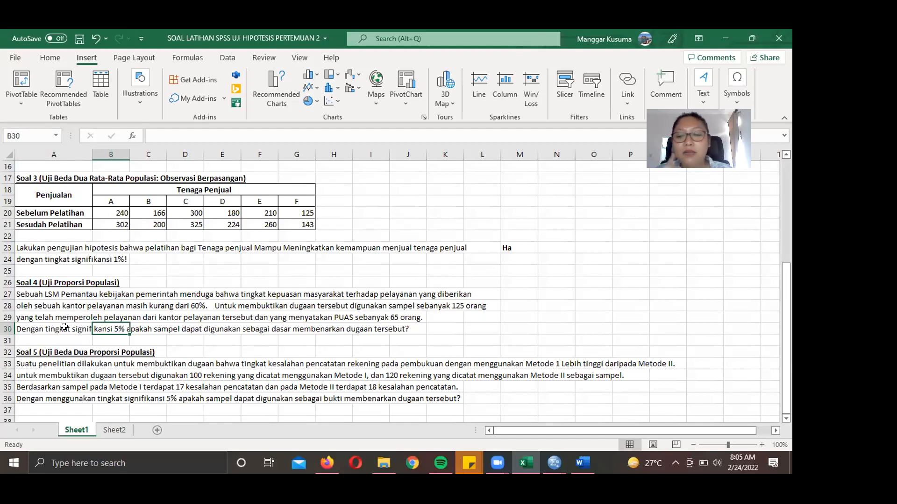
pyautogui.click(61, 312)
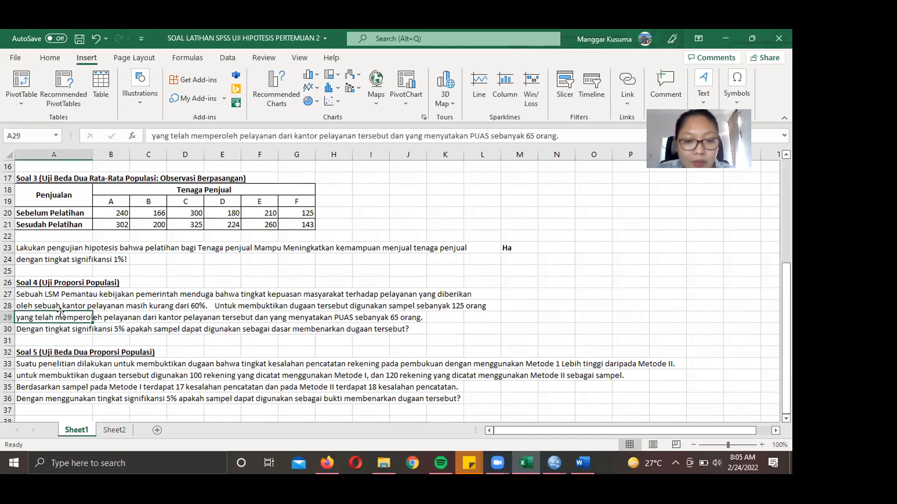
pyautogui.press('Up')
pyautogui.press('Up')
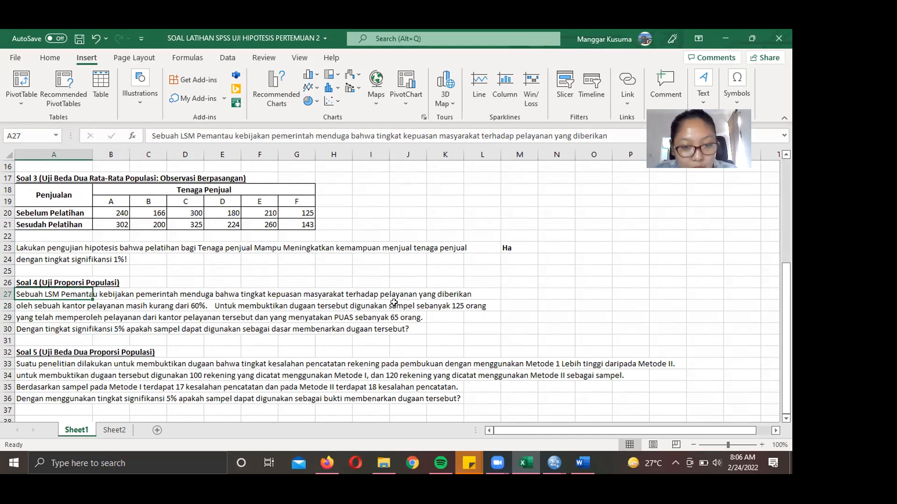
# - Colour the service-satisfaction phrase in A27 and the under-60% claim in A28 red
pyautogui.click(260, 292)
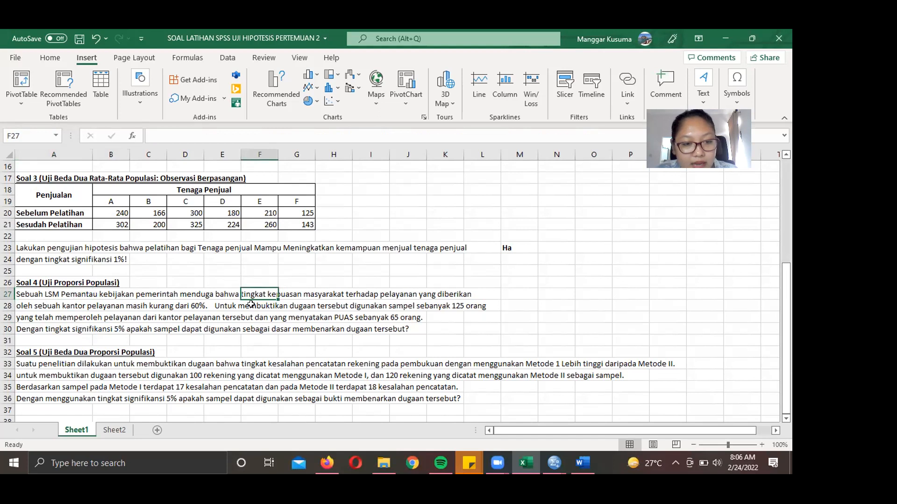
pyautogui.click(40, 293)
pyautogui.moveTo(376, 136); pyautogui.dragTo(628, 137)
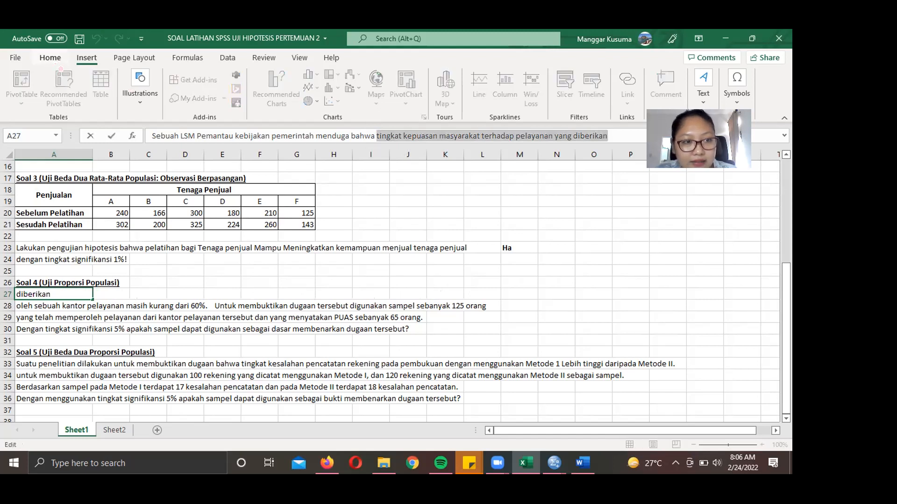
pyautogui.click(50, 58)
pyautogui.click(171, 99)
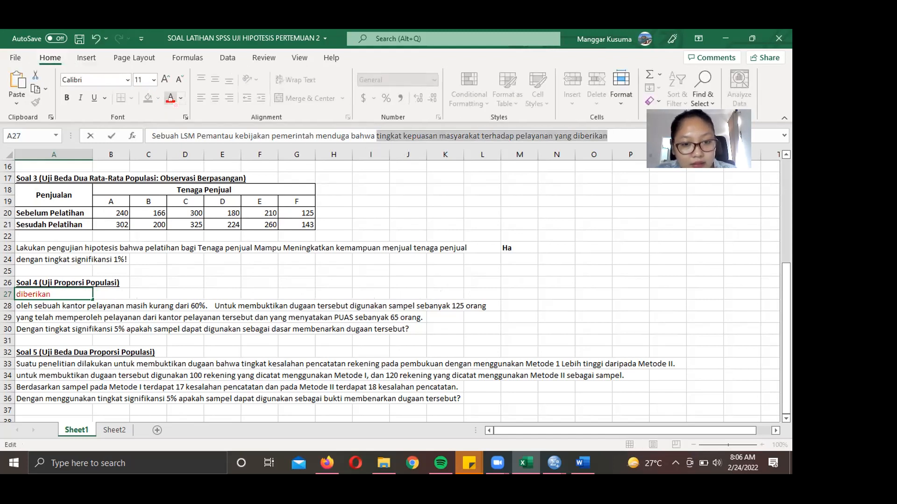
pyautogui.click(189, 323)
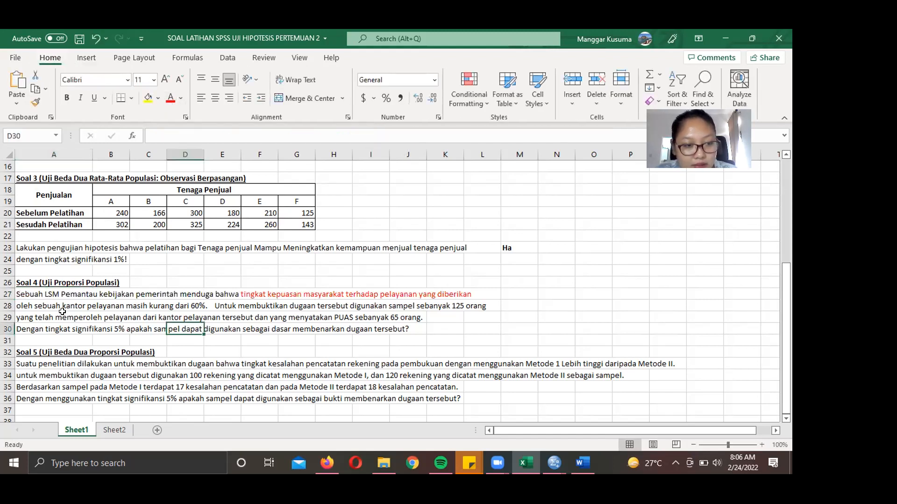
pyautogui.click(17, 305)
pyautogui.moveTo(152, 136); pyautogui.dragTo(347, 123)
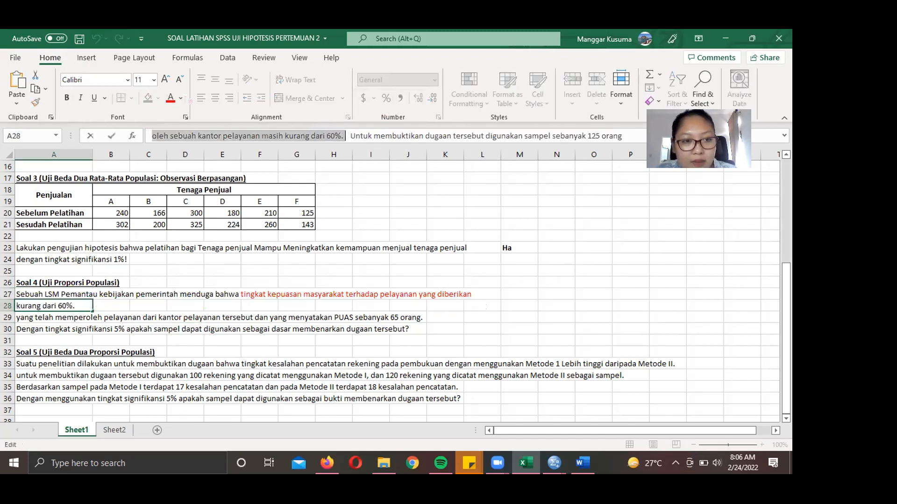
pyautogui.click(173, 98)
pyautogui.click(323, 331)
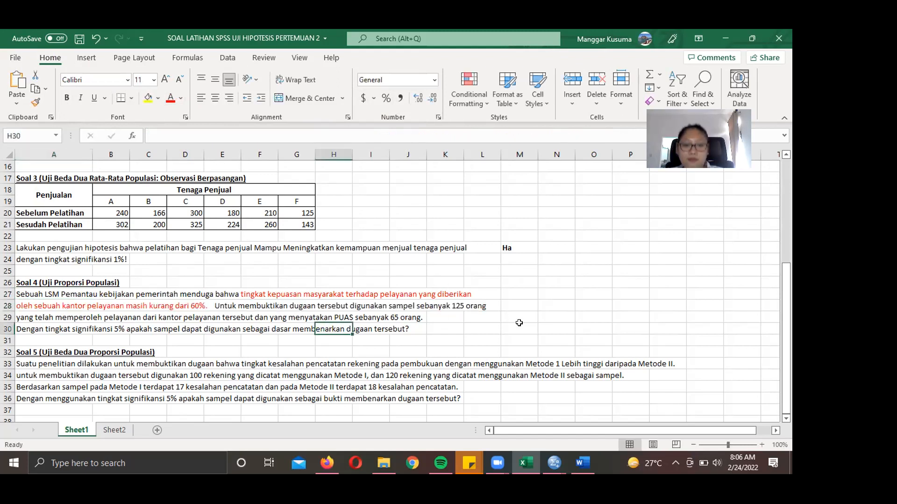
# - Add a bold 'Ha' label in cell M27, then bring the SPSS Data Editor forward
pyautogui.click(507, 288)
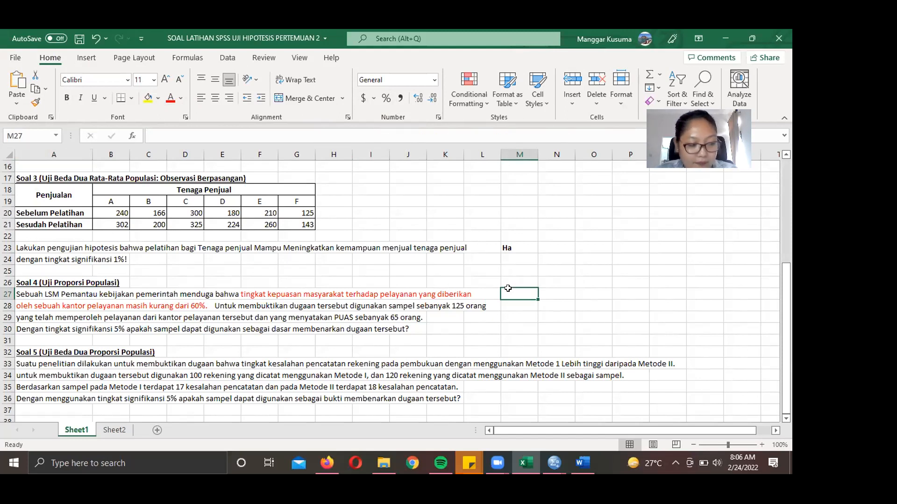
pyautogui.write('Ha')
pyautogui.click(579, 279)
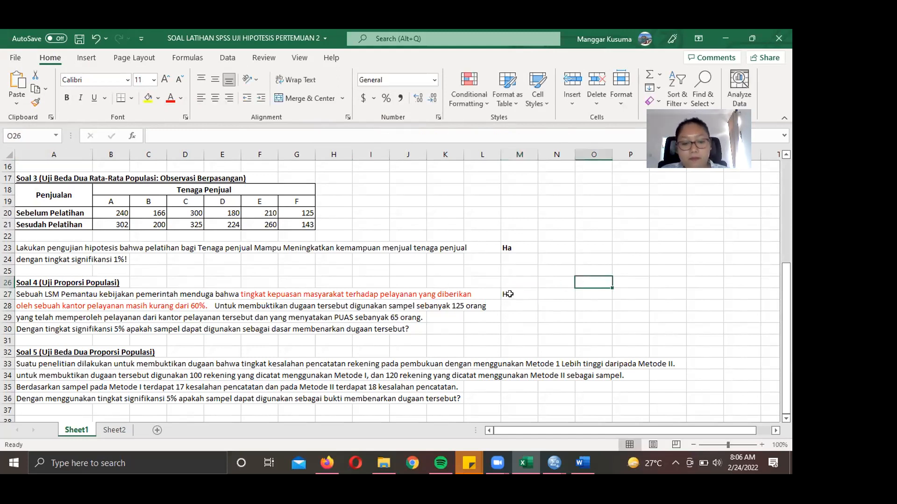
pyautogui.click(509, 294)
pyautogui.hotkey('ctrl', 'b')
pyautogui.click(622, 305)
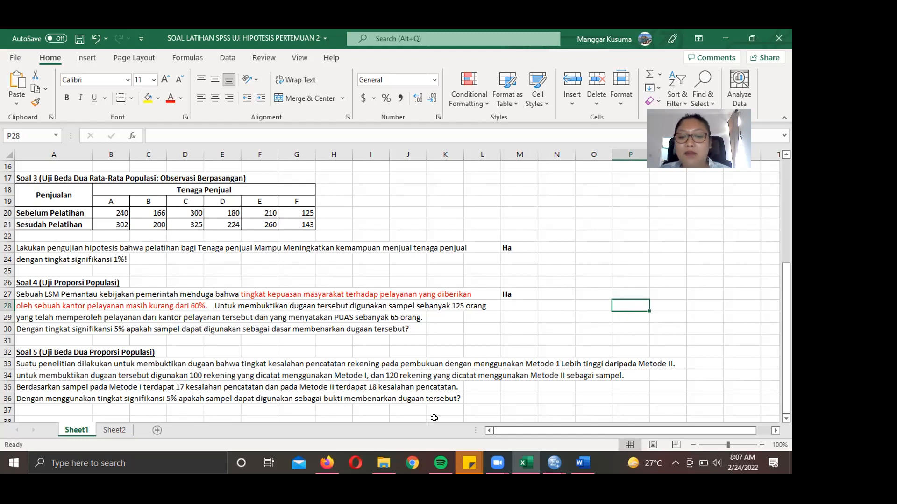
pyautogui.click(555, 467)
pyautogui.click(724, 411)
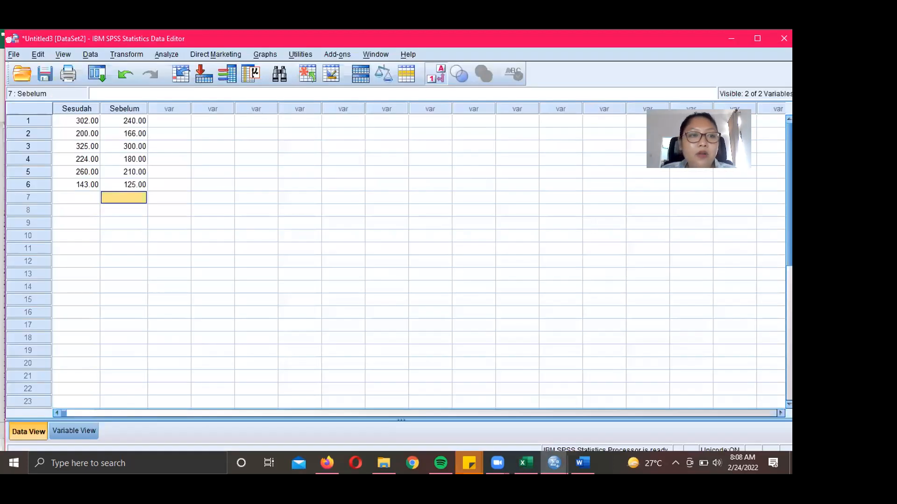
# - Create a new empty SPSS data file via File > New > Data
pyautogui.click(14, 54)
pyautogui.moveTo(29, 69)
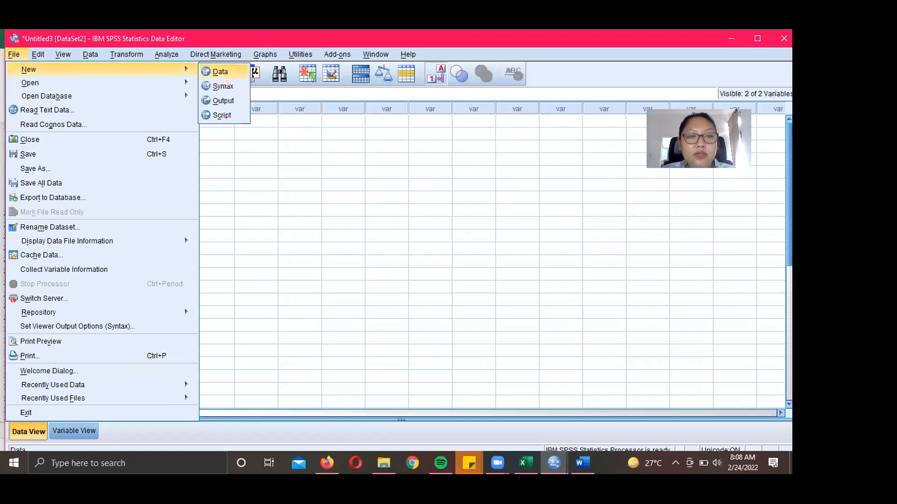
pyautogui.click(227, 79)
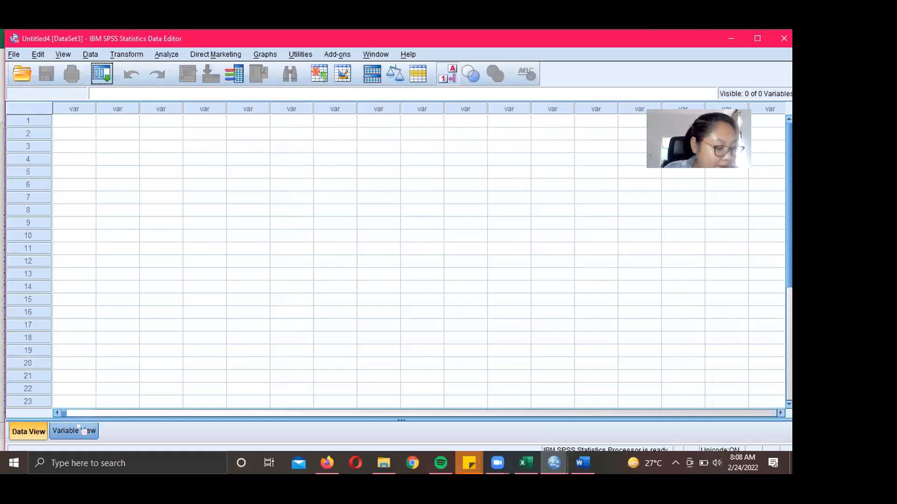
pyautogui.click(84, 431)
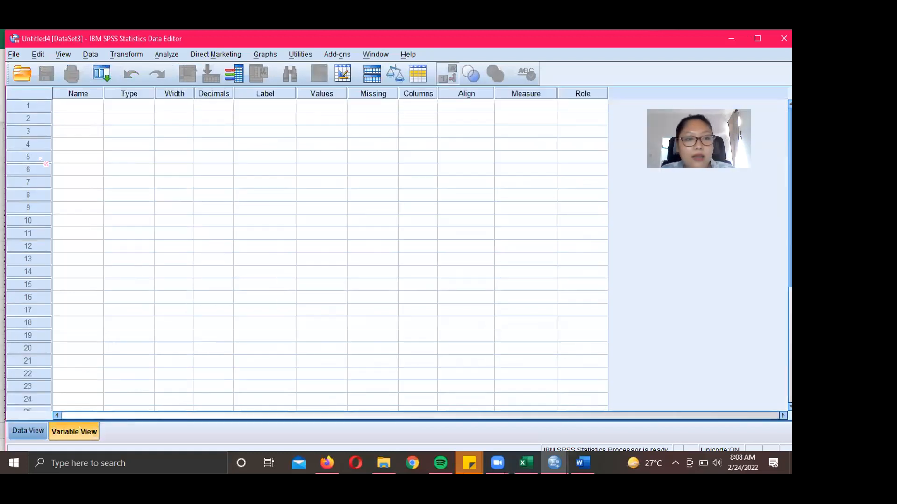
# - Name the two new variables Respon and Jumlah in Variable View
pyautogui.click(70, 108)
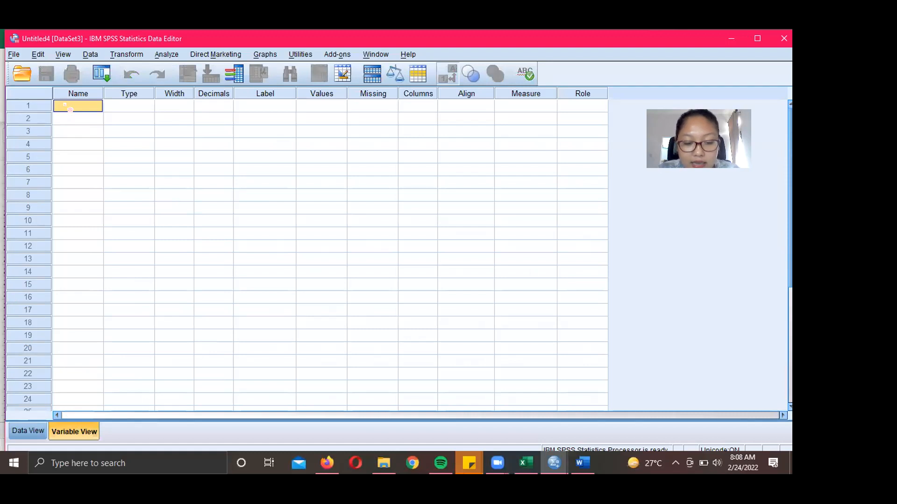
pyautogui.write('Respon')
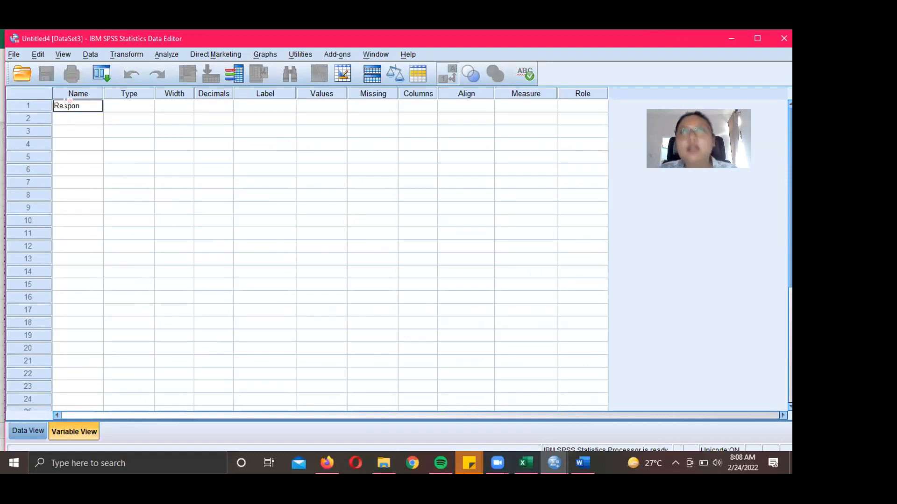
pyautogui.press('Return')
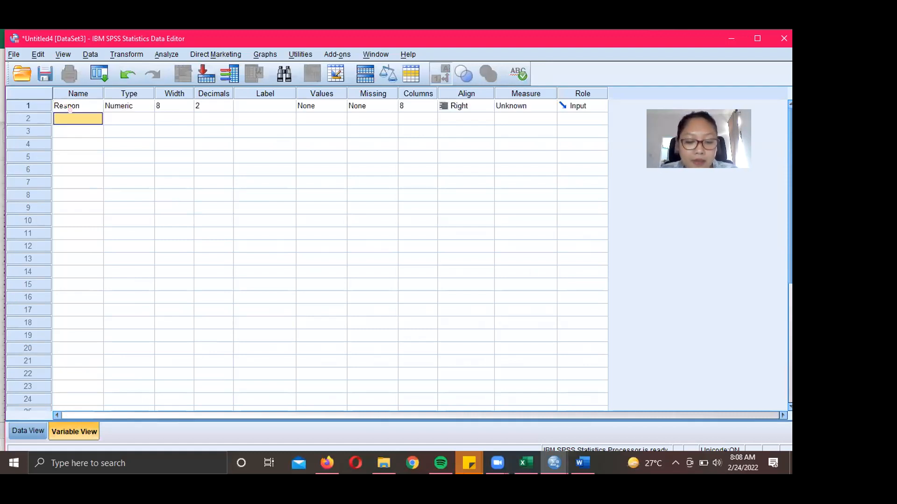
pyautogui.write('Jumlah')
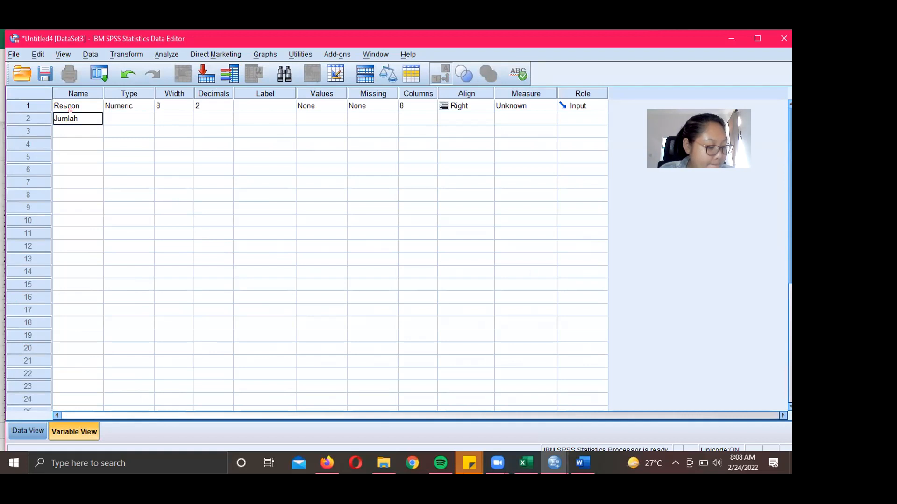
pyautogui.press('Return')
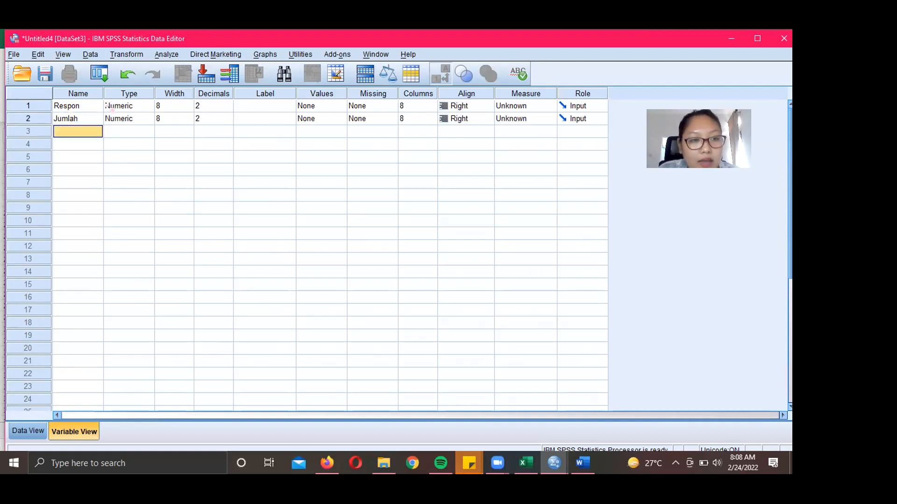
pyautogui.click(98, 107)
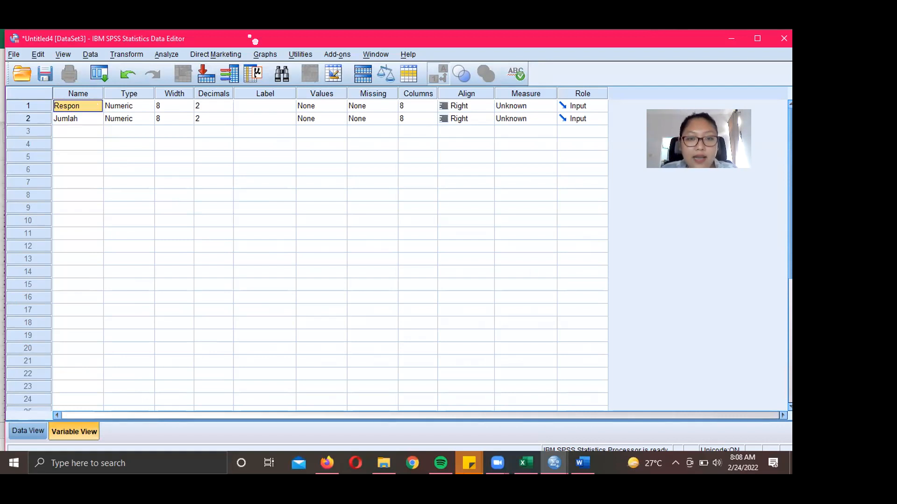
pyautogui.click(318, 93)
# - Label Respon's values as 1 = Puas and 2 = Tidak Puas
pyautogui.click(322, 106)
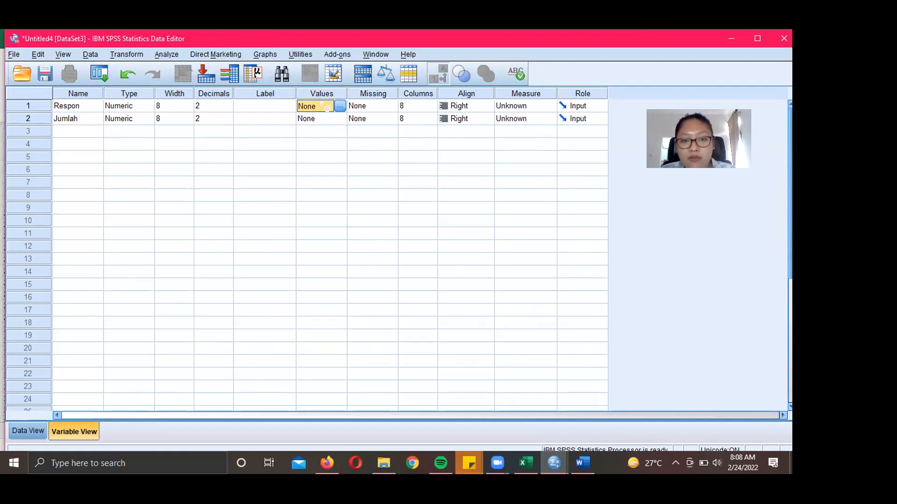
pyautogui.click(339, 105)
pyautogui.write('1')
pyautogui.click(339, 218)
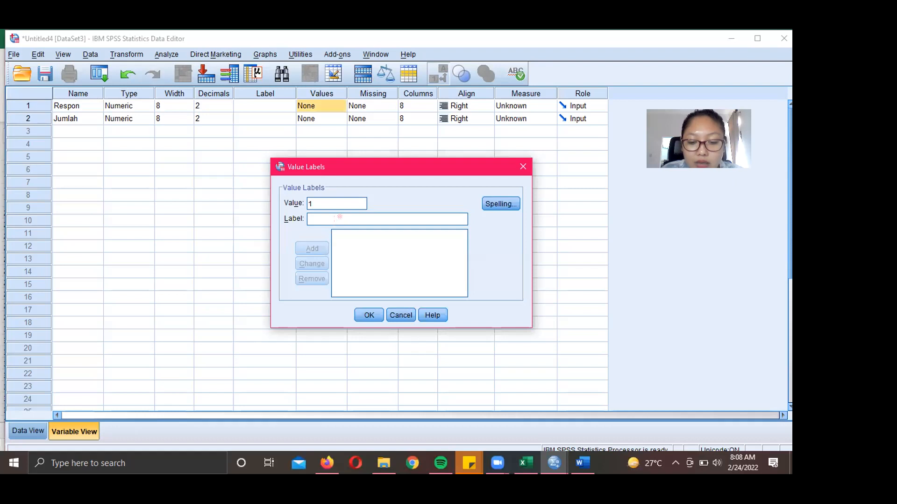
pyautogui.write('Puas')
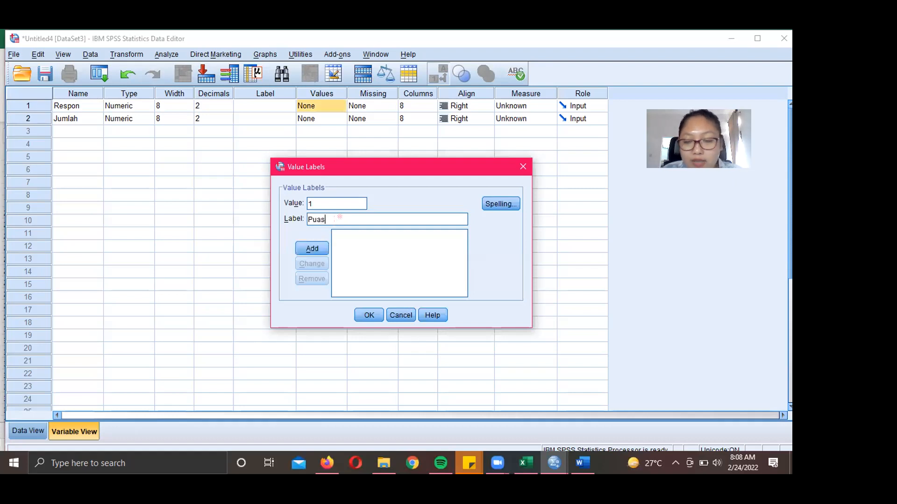
pyautogui.click(312, 248)
pyautogui.write('2')
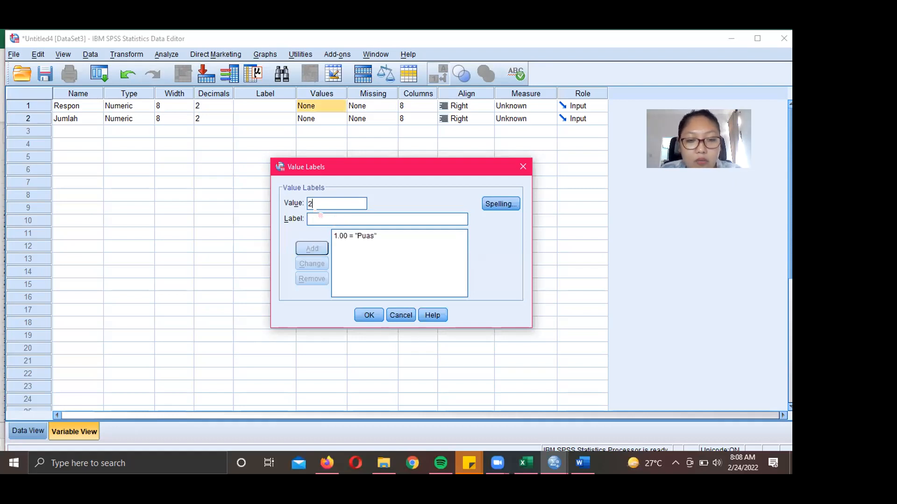
pyautogui.press('Tab')
pyautogui.write('Tidak Puas')
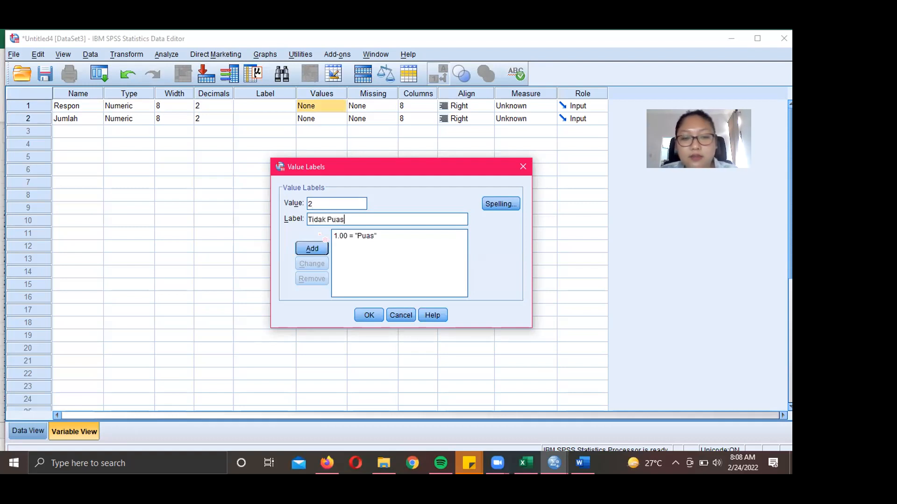
pyautogui.click(312, 248)
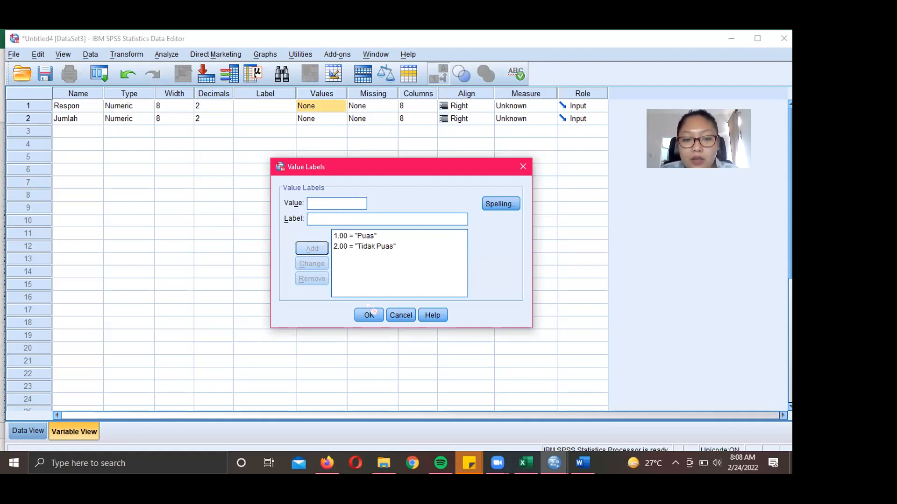
pyautogui.click(372, 316)
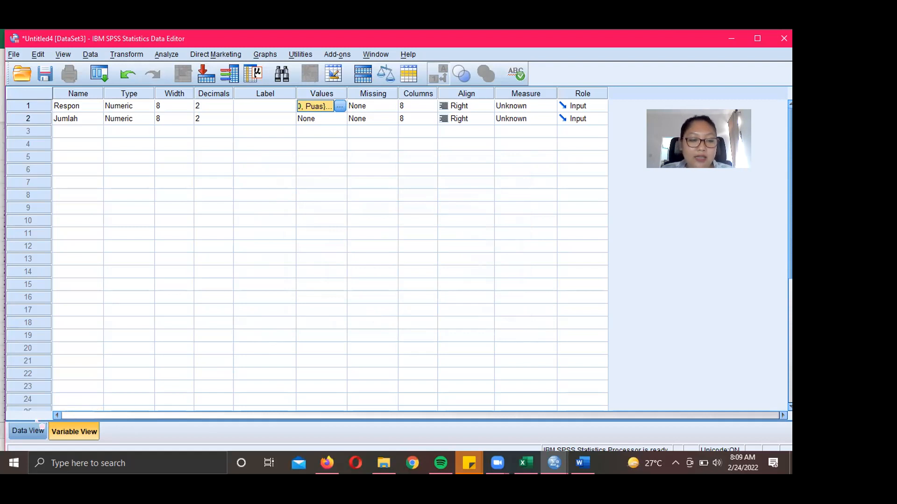
# - Enter codes 1 (Puas) and 2 (Tidak Puas) as the first two Respon cases
pyautogui.click(28, 431)
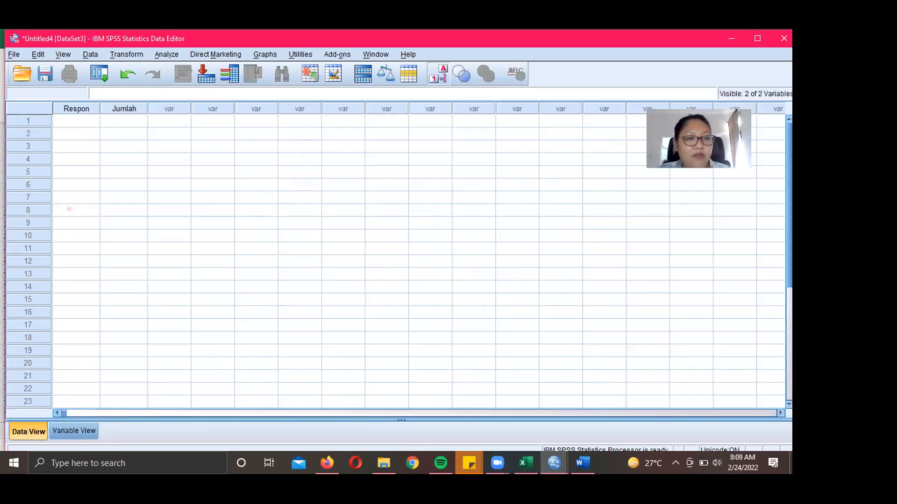
pyautogui.click(73, 119)
pyautogui.doubleClick(72, 118)
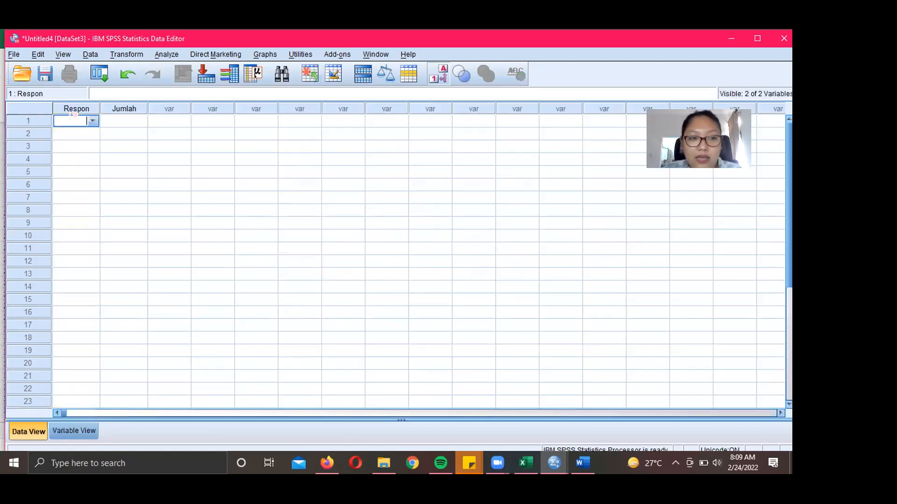
pyautogui.write('1')
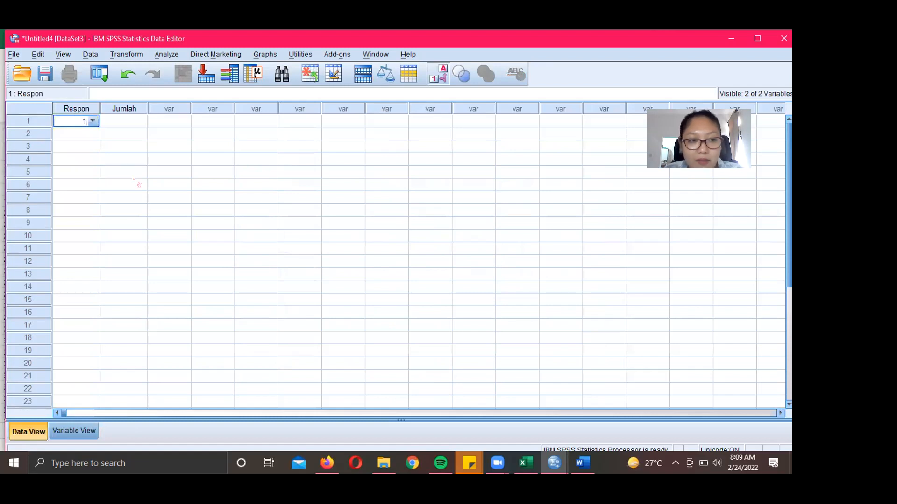
pyautogui.press('Return')
pyautogui.press('Up')
pyautogui.press('Down')
pyautogui.write('2')
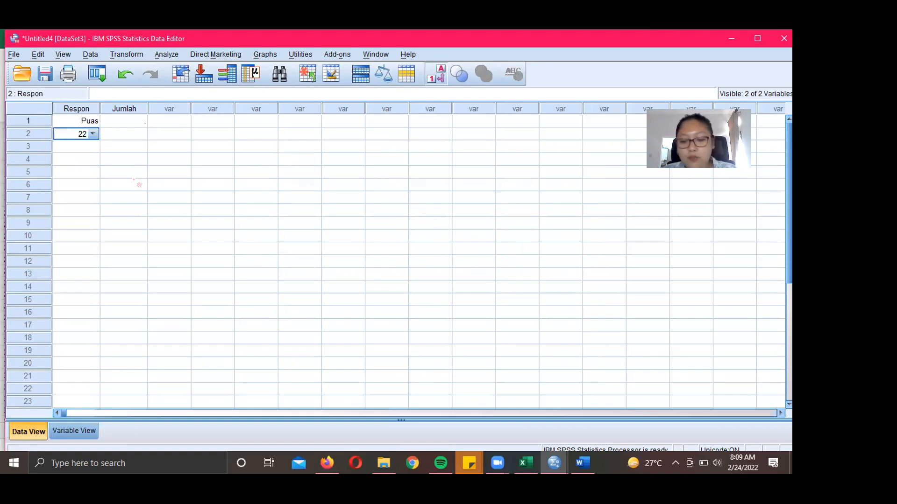
pyautogui.press('Return')
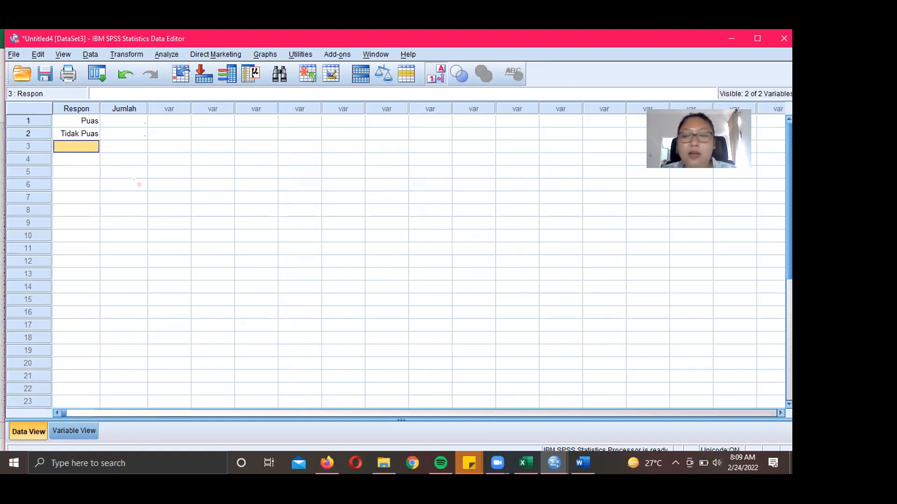
pyautogui.press('Right')
pyautogui.press('Up')
pyautogui.press('Up')
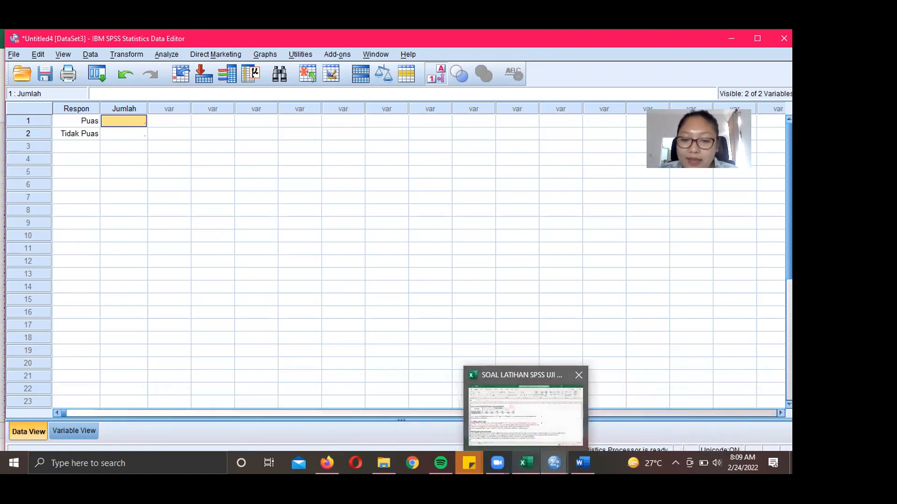
pyautogui.click(527, 463)
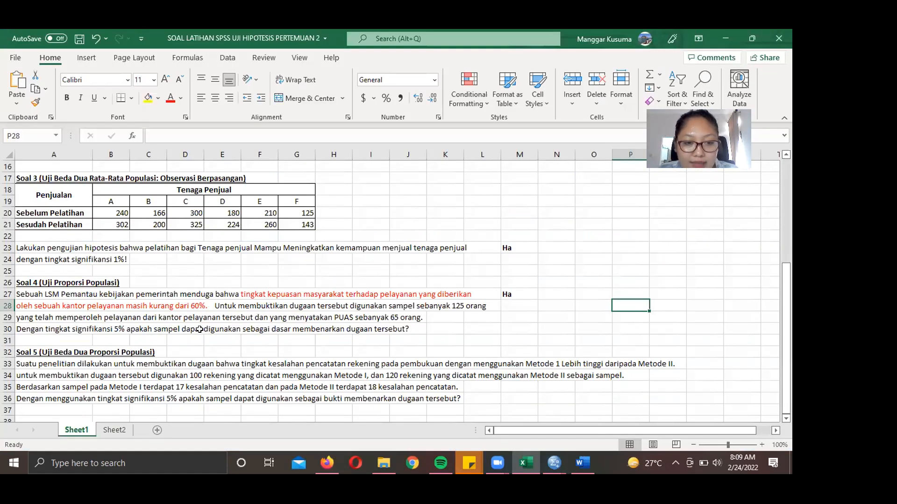
pyautogui.click(396, 318)
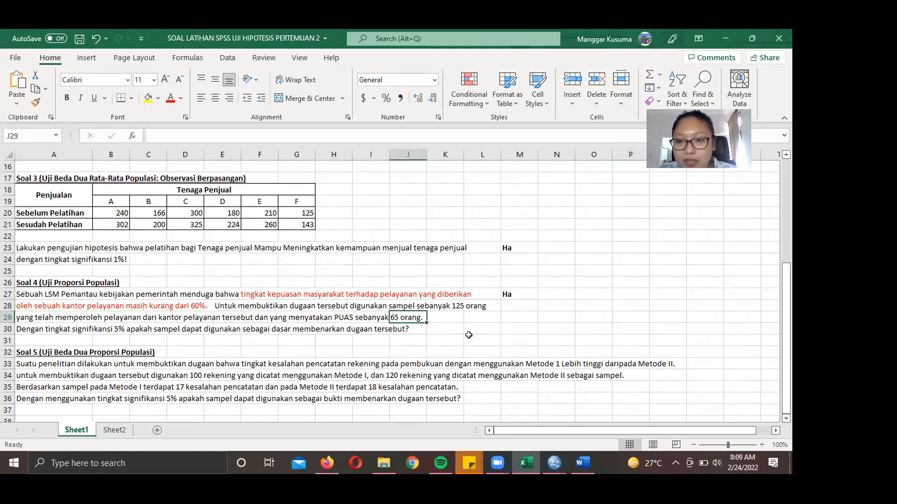
pyautogui.moveTo(556, 467)
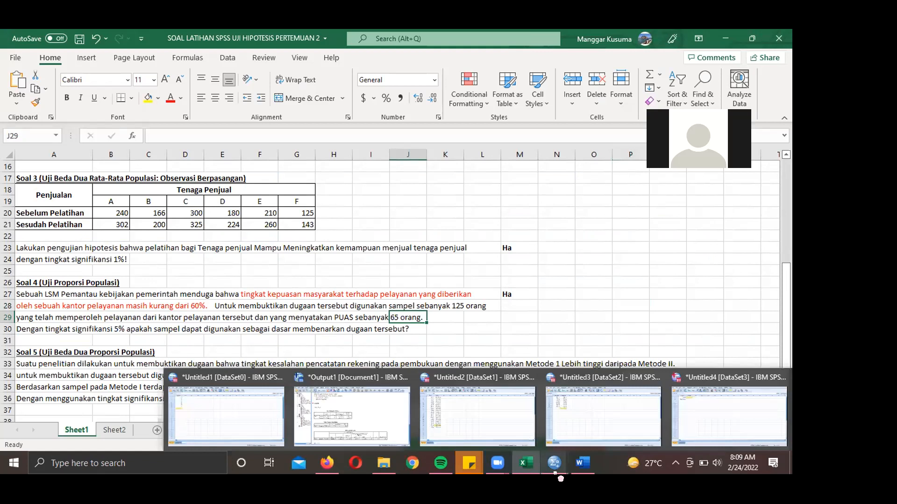
pyautogui.click(717, 411)
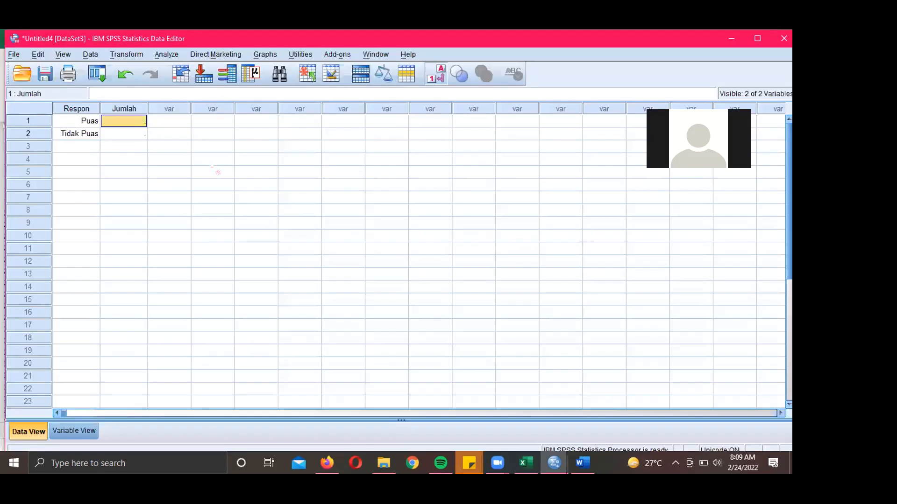
# - Enter Jumlah counts 65 for Puas and 60 for Tidak Puas, with Jumlah set to 0 decimals
pyautogui.write('65')
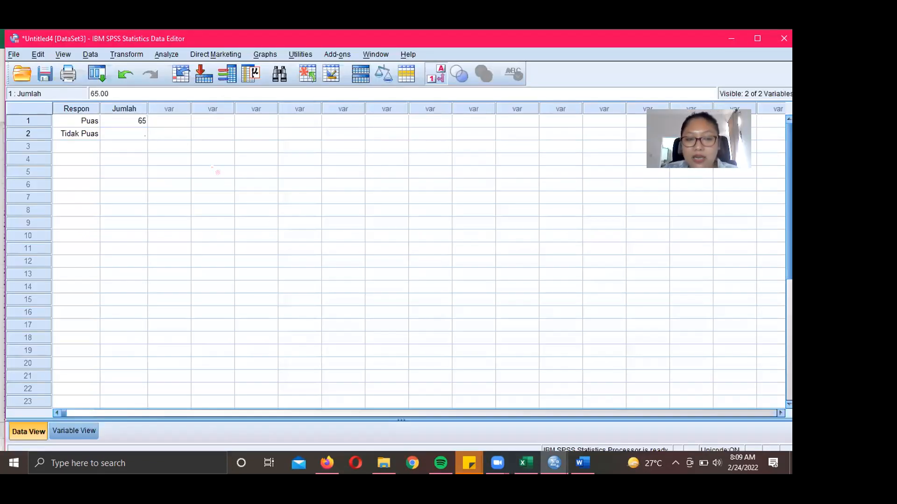
pyautogui.press('Return')
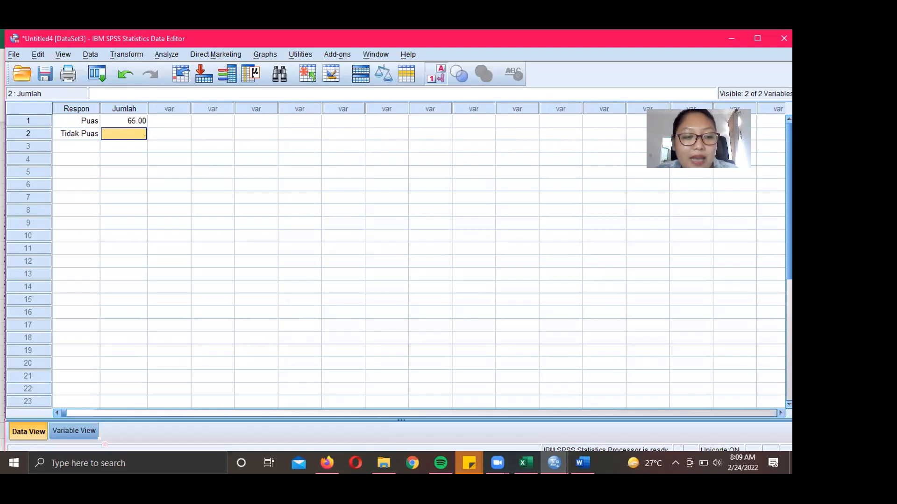
pyautogui.click(75, 431)
pyautogui.click(220, 121)
pyautogui.click(228, 121)
pyautogui.click(227, 121)
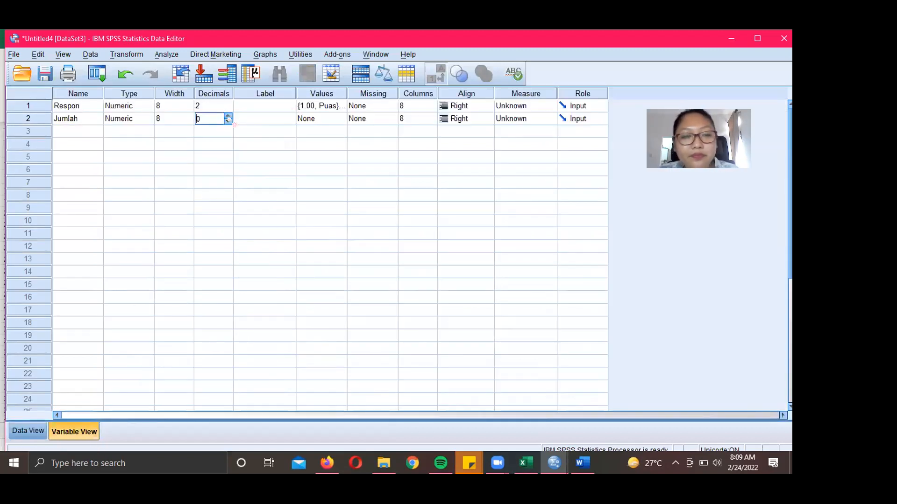
pyautogui.click(28, 431)
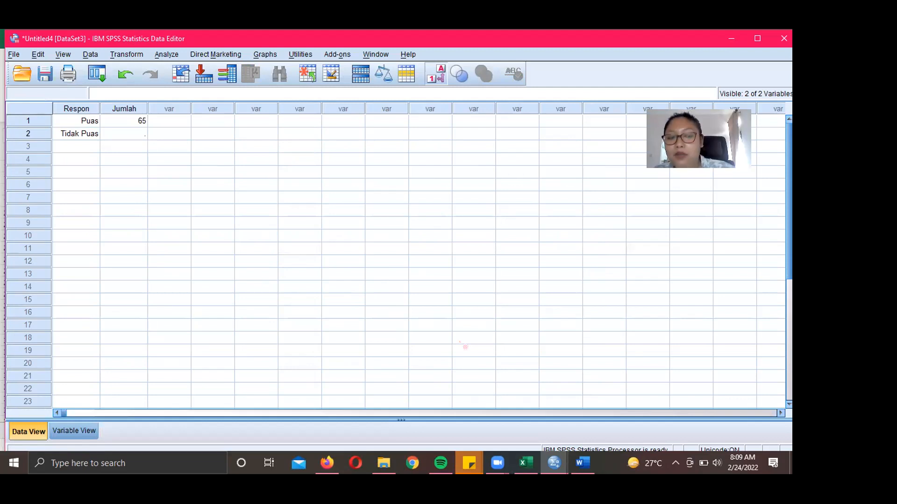
pyautogui.click(112, 134)
pyautogui.write('60')
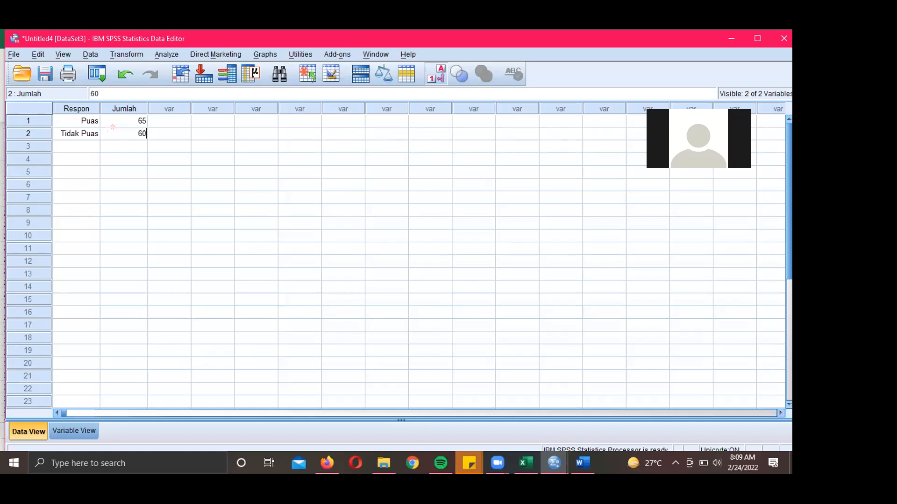
pyautogui.press('Return')
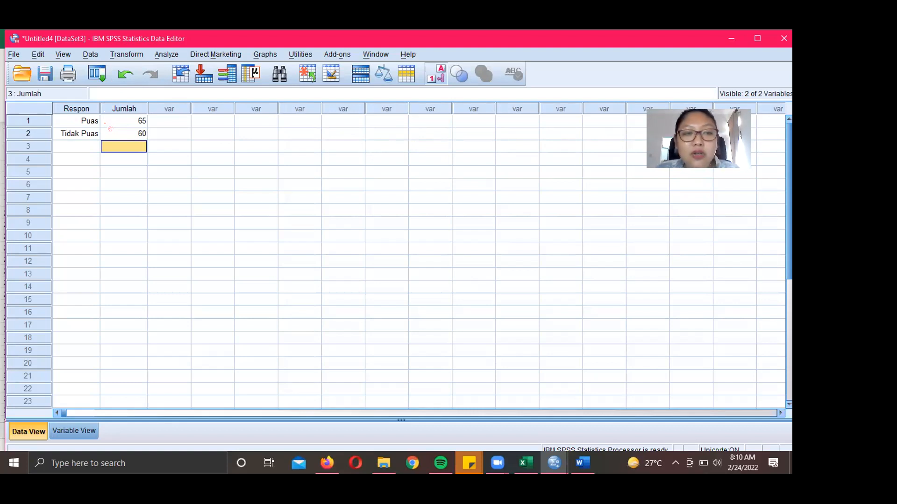
# - Check the Jumlah counts of 65 for Puas and 60 for Tidak Puas, then open the Data menu
pyautogui.click(133, 122)
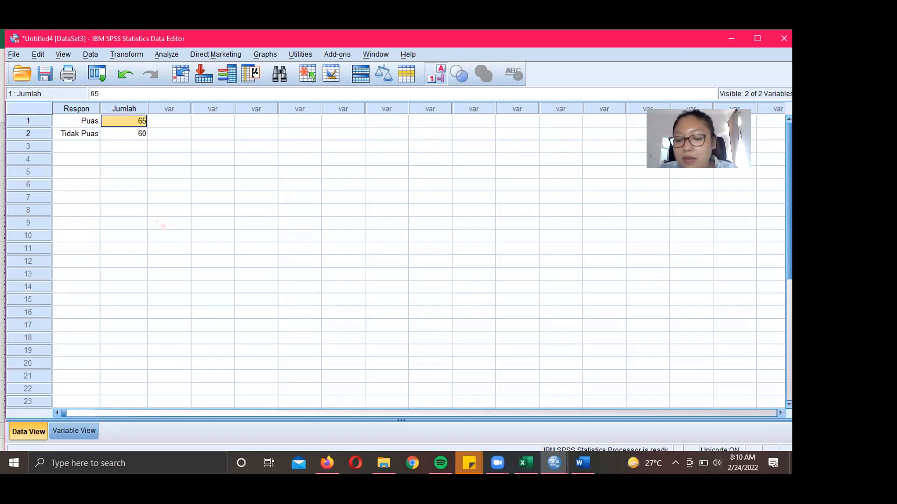
pyautogui.press('Down')
pyautogui.press('Up')
pyautogui.press('Down')
pyautogui.press('Up')
pyautogui.press('Down')
pyautogui.press('Up')
pyautogui.press('Down')
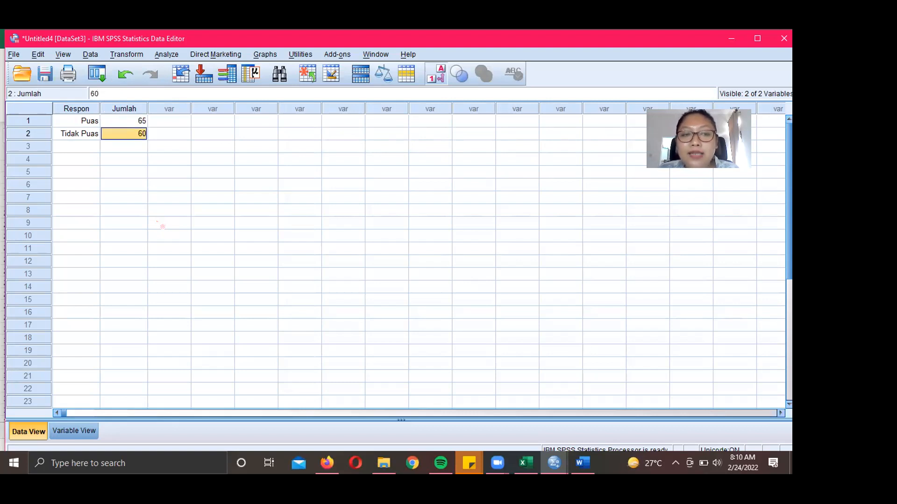
pyautogui.press('Up')
pyautogui.press('Down')
pyautogui.press('Up')
pyautogui.press('Down')
pyautogui.press('Up')
pyautogui.press('Down')
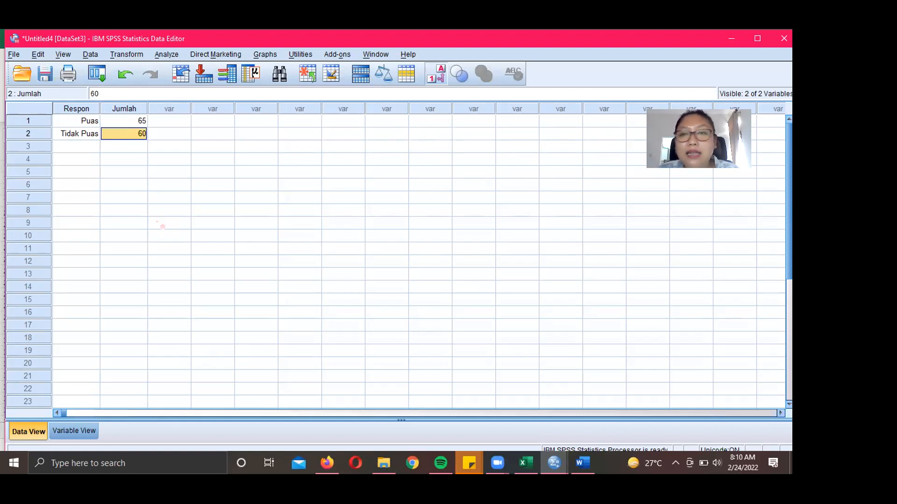
pyautogui.press('Up')
pyautogui.press('Down')
pyautogui.press('Up')
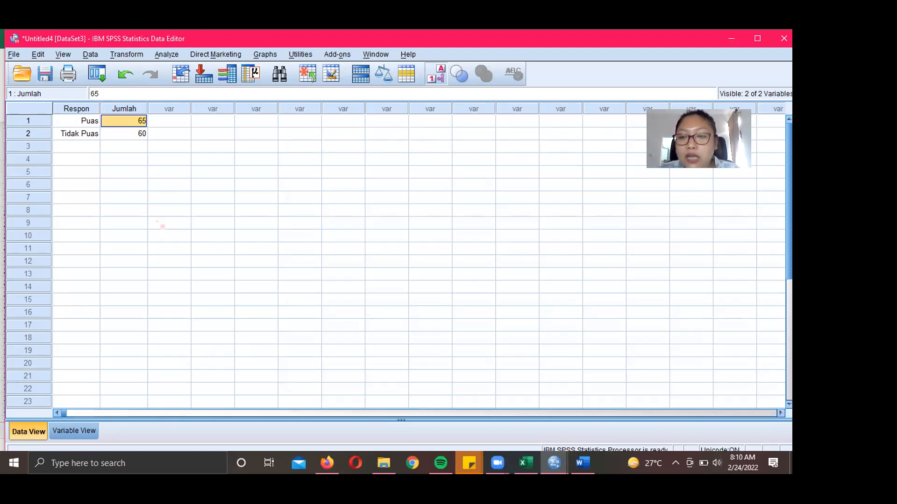
pyautogui.press('Down')
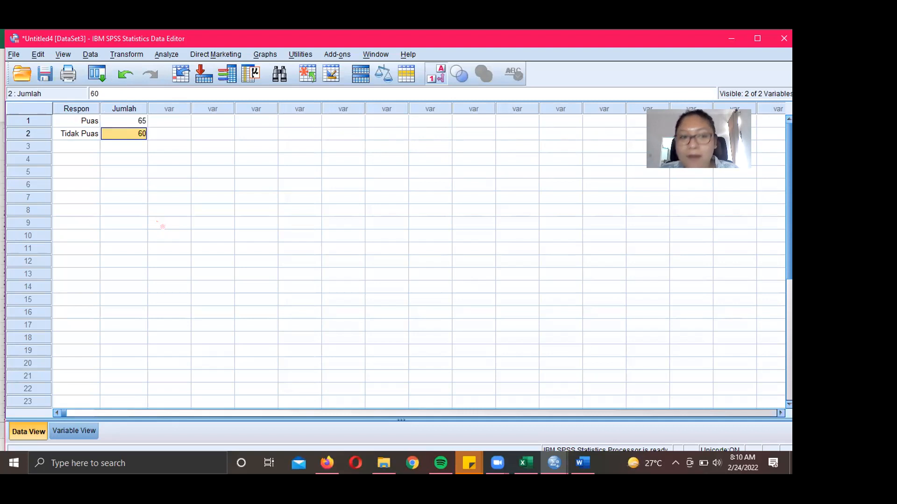
pyautogui.click(130, 124)
pyautogui.click(133, 131)
pyautogui.click(127, 124)
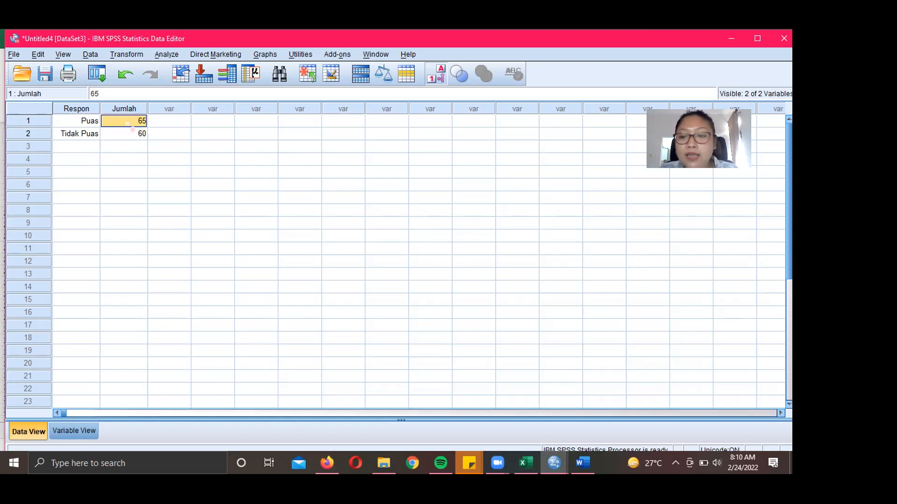
pyautogui.click(132, 130)
pyautogui.click(127, 124)
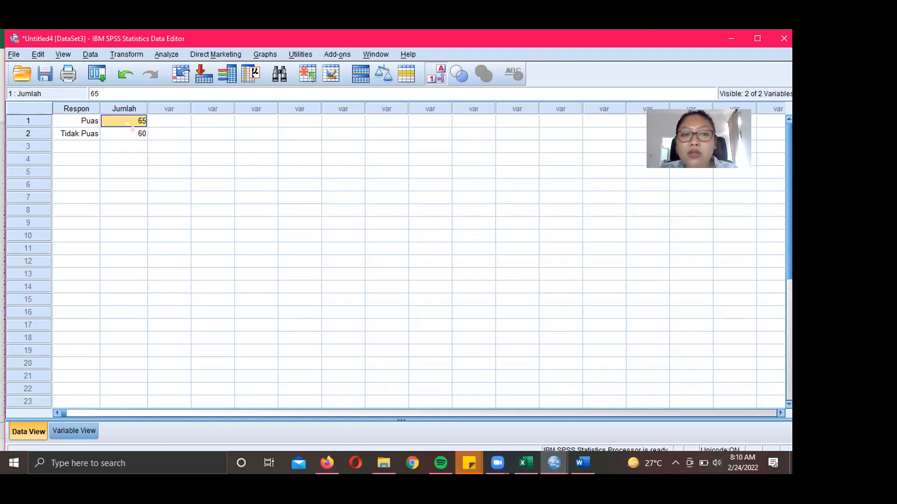
pyautogui.click(133, 131)
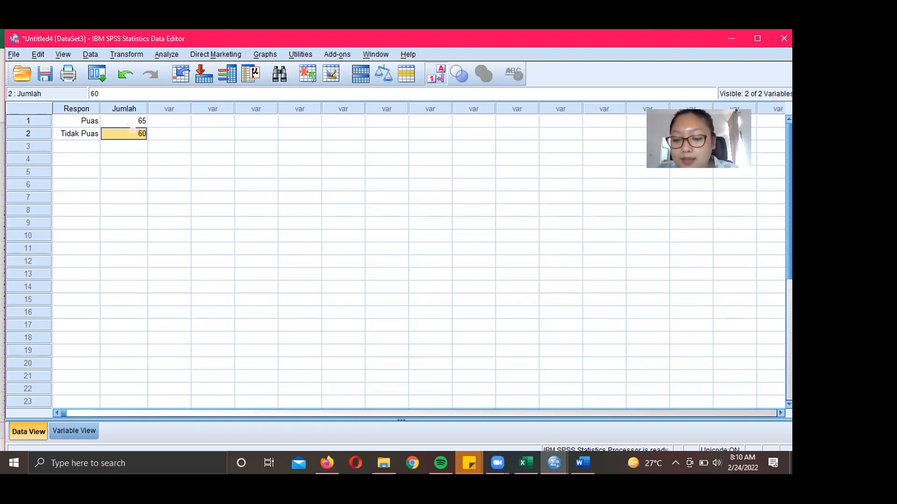
pyautogui.click(127, 124)
pyautogui.click(132, 131)
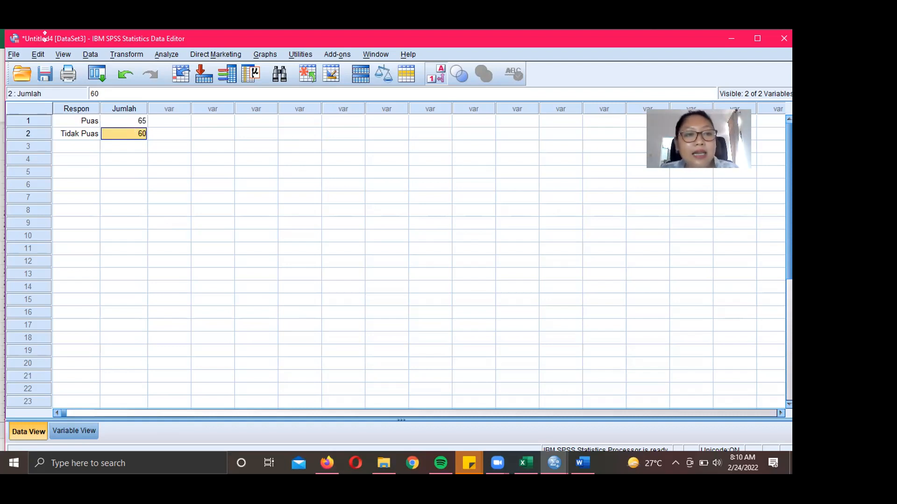
pyautogui.click(91, 54)
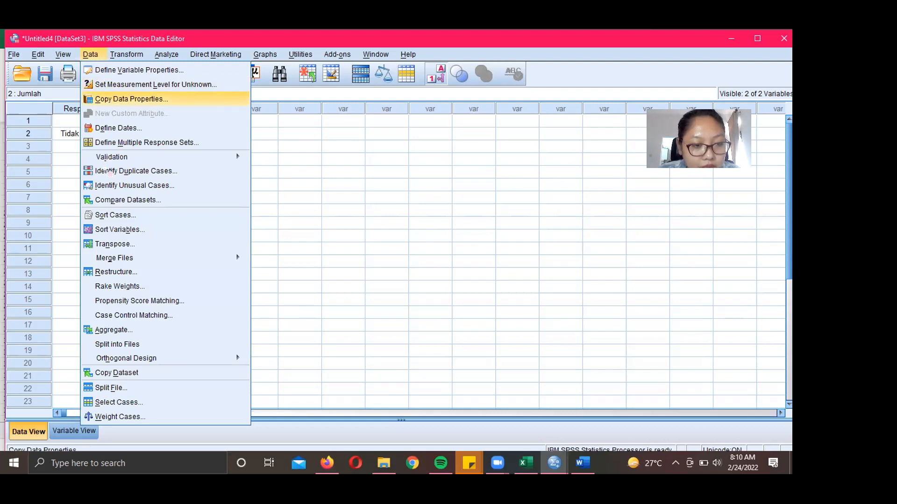
# - Weight cases by Jumlah as the frequency variable through Data > Weight Cases
pyautogui.click(344, 286)
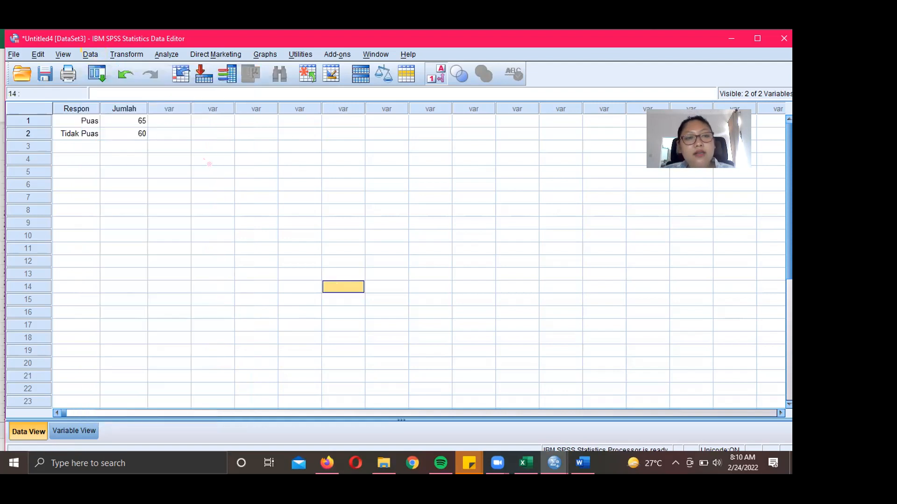
pyautogui.click(90, 54)
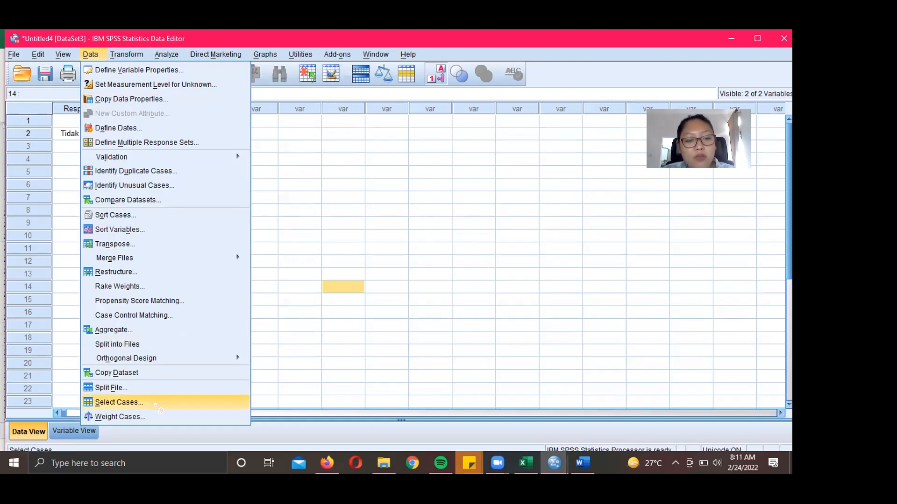
pyautogui.click(160, 417)
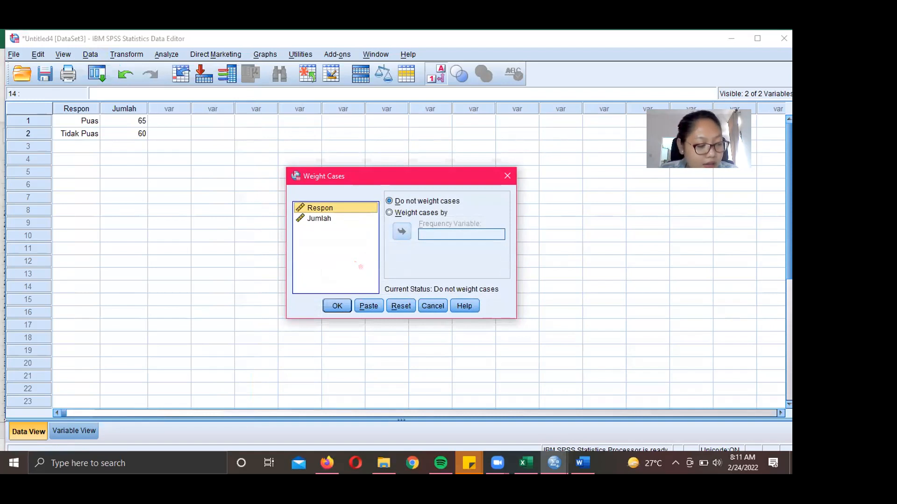
pyautogui.click(399, 215)
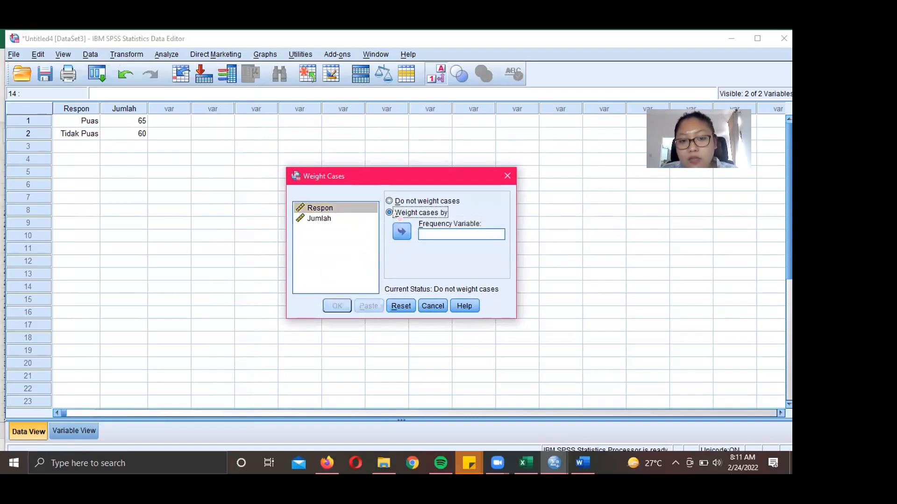
pyautogui.click(344, 219)
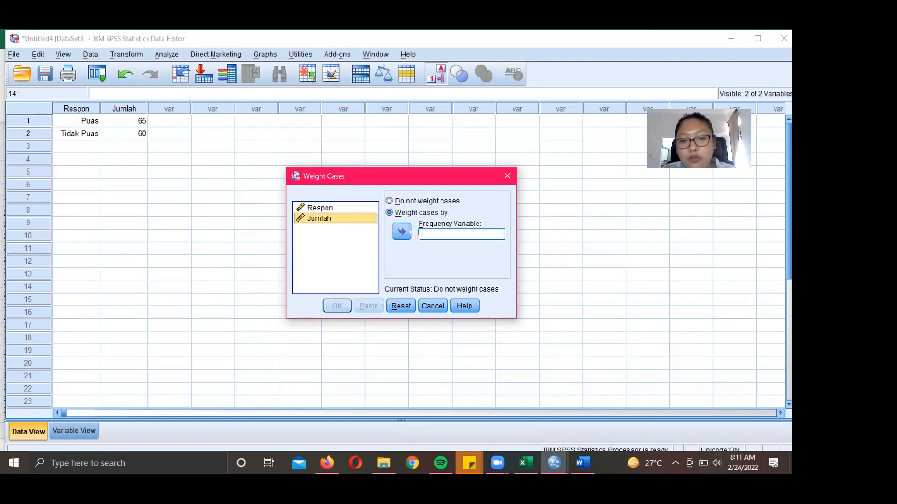
pyautogui.click(401, 232)
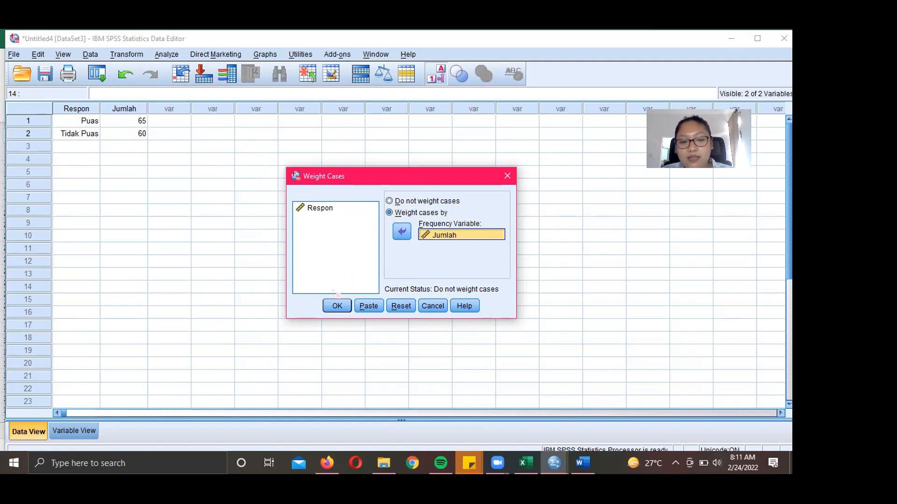
pyautogui.click(340, 309)
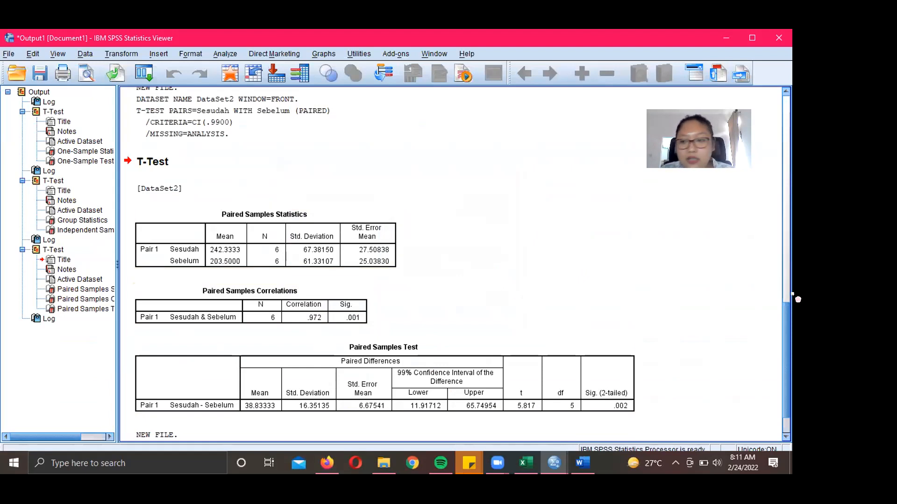
# - Paste the SPSS output screenshot into the Word report
pyautogui.click(784, 257)
pyautogui.moveTo(783, 257); pyautogui.dragTo(788, 129)
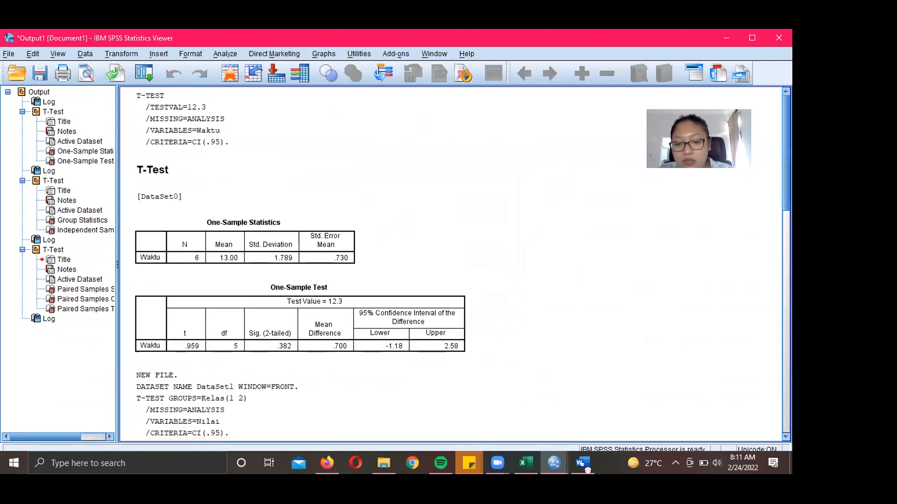
pyautogui.hotkey('alt', 'Tab')
pyautogui.hotkey('ctrl', 'v')
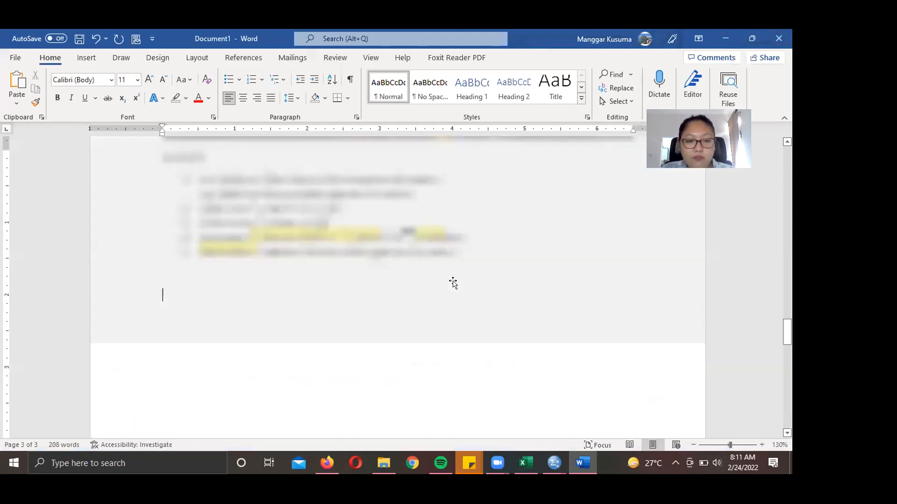
# - Copy the ANALISIS list through the Kesimpulan line and paste it below the screenshot
pyautogui.scroll(2, 546, 311)
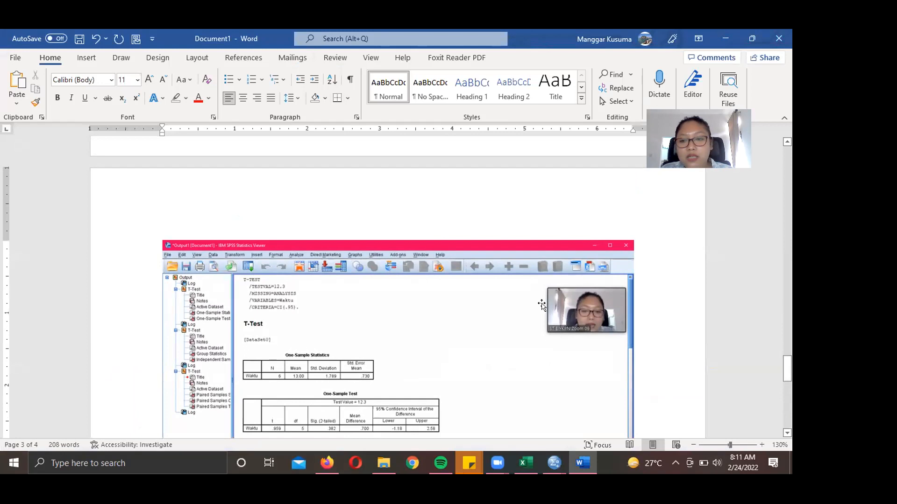
pyautogui.scroll(-4, 641, 346)
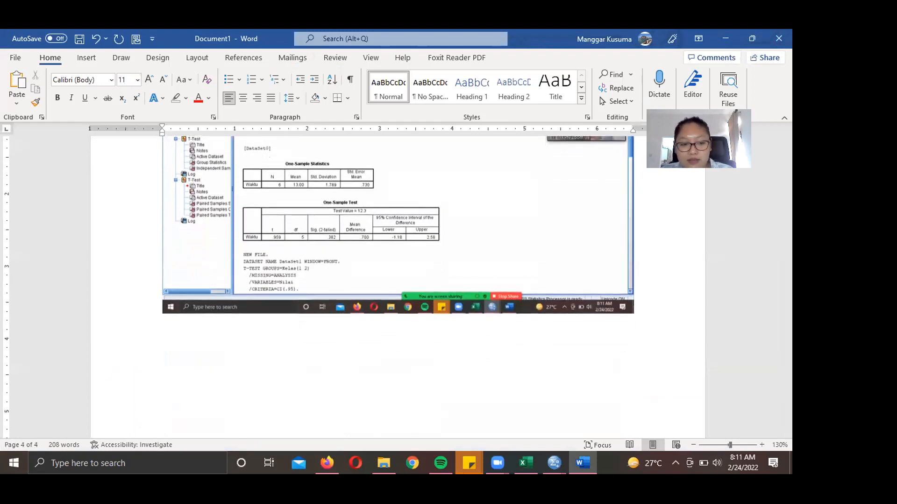
pyautogui.scroll(10, 666, 285)
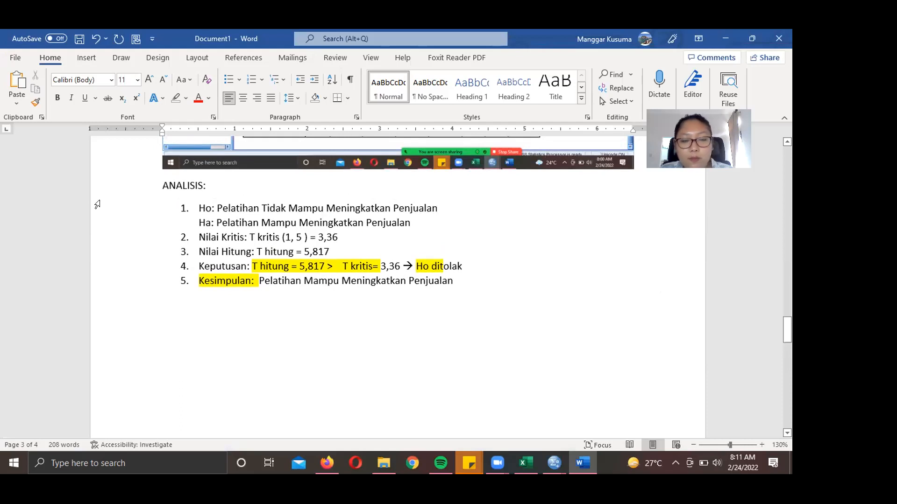
pyautogui.moveTo(163, 181); pyautogui.dragTo(486, 301)
pyautogui.hotkey('ctrl', 'c')
pyautogui.scroll(-10, 590, 355)
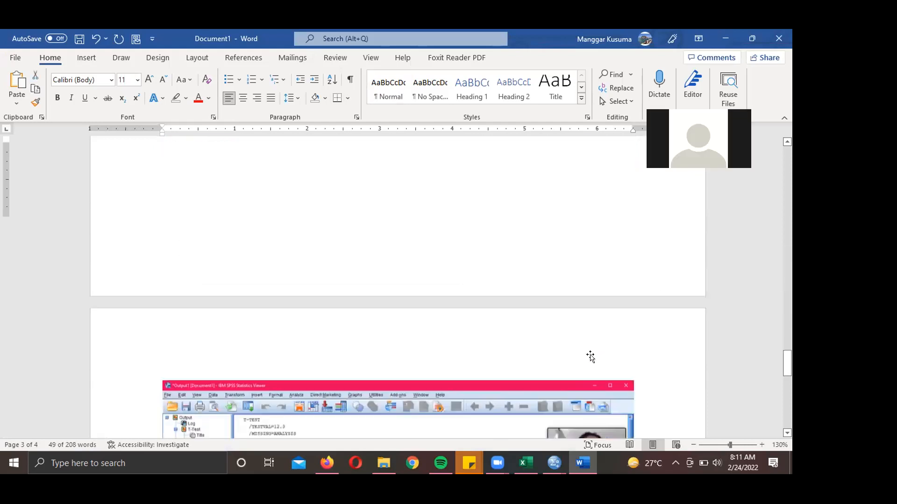
pyautogui.click(449, 330)
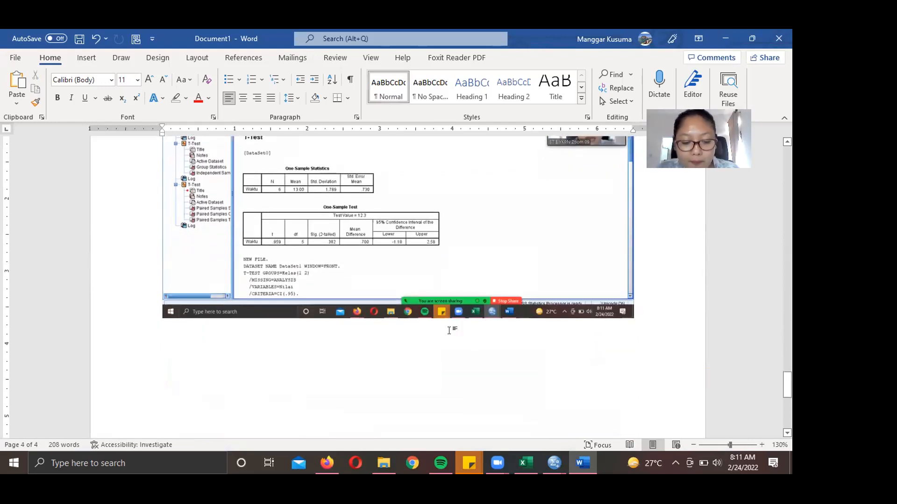
pyautogui.hotkey('ctrl', 'v')
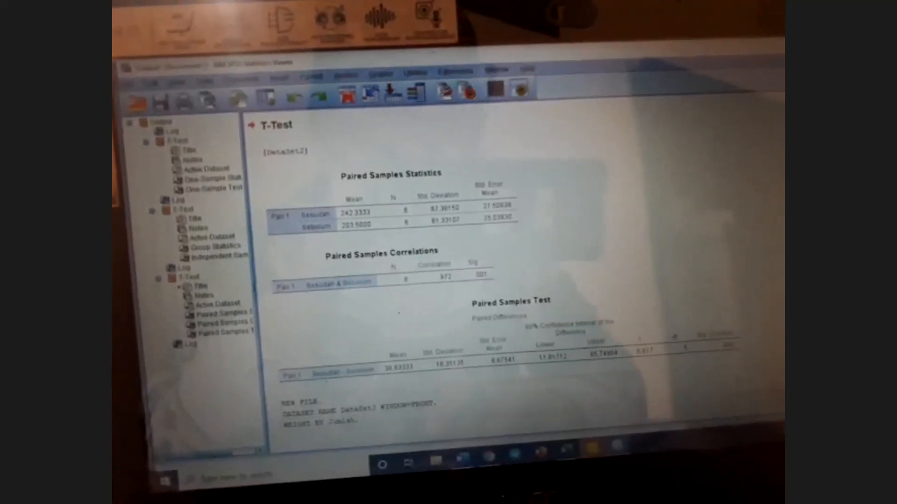
# - Scroll through the earlier t-test results in the Output Viewer
pyautogui.scroll(10, 467, 280)
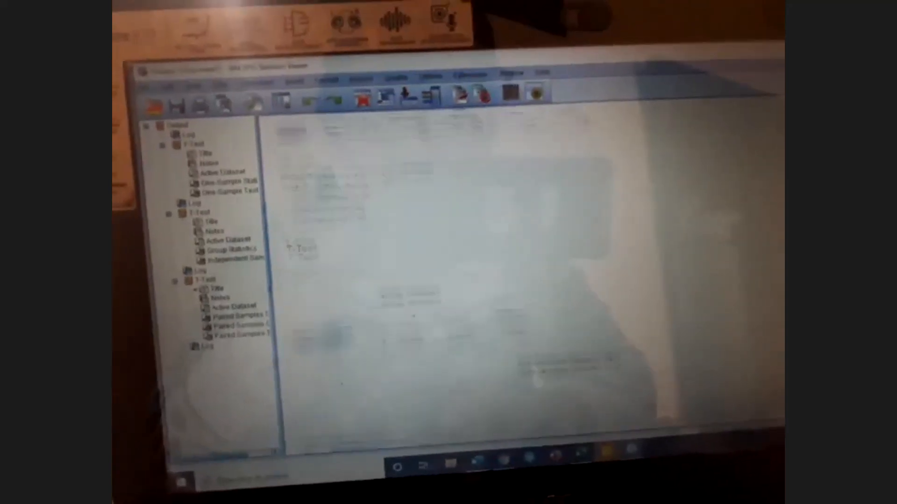
pyautogui.scroll(8, 467, 280)
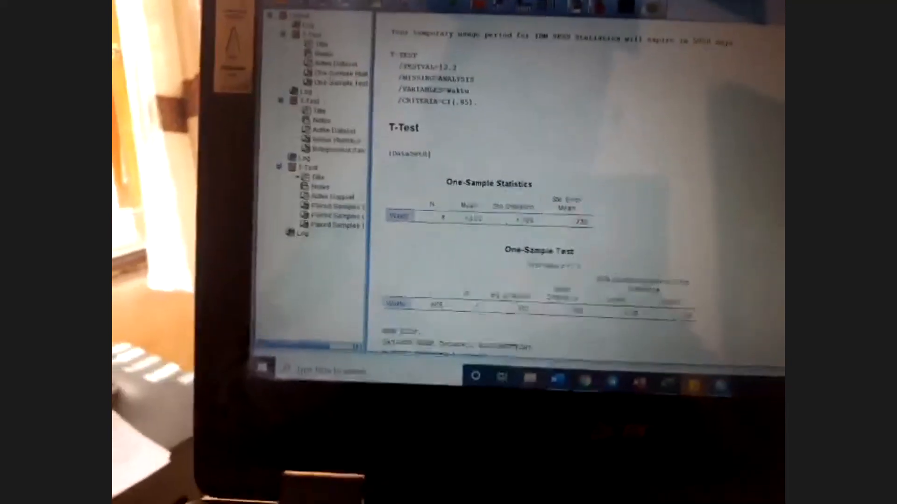
pyautogui.scroll(-3, 538, 196)
pyautogui.scroll(-5, 538, 187)
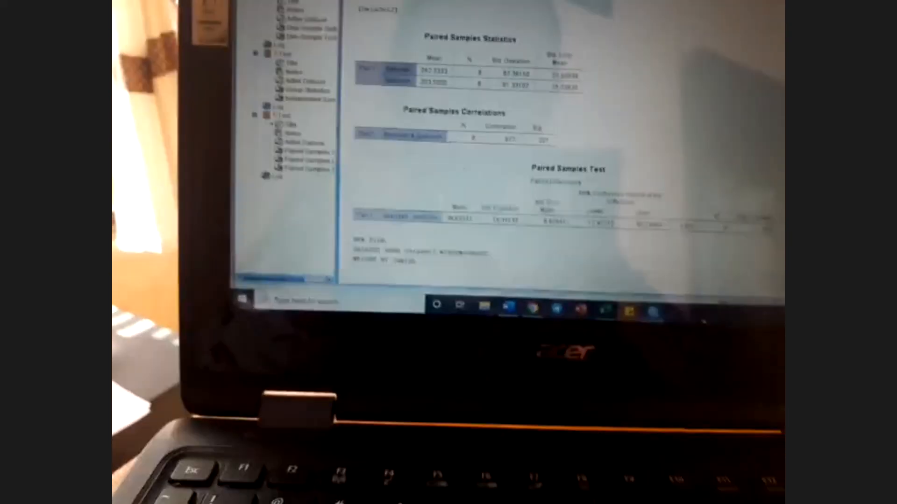
pyautogui.moveTo(667, 303)
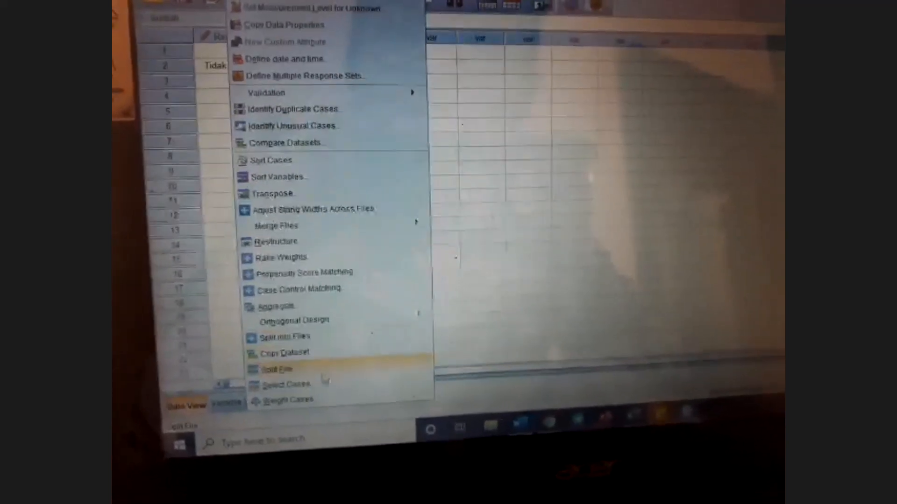
# - Confirm case weighting by Jumlah, then open the legacy Chi-square Test dialog
pyautogui.click(329, 401)
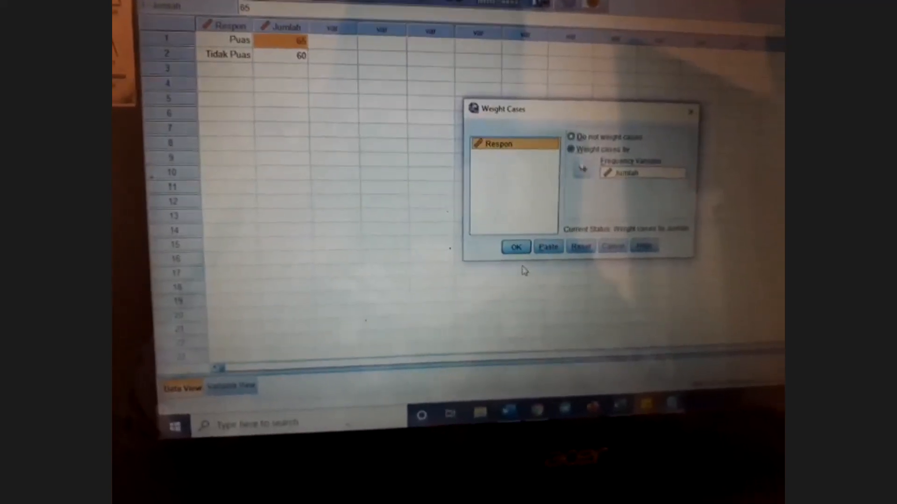
pyautogui.click(498, 250)
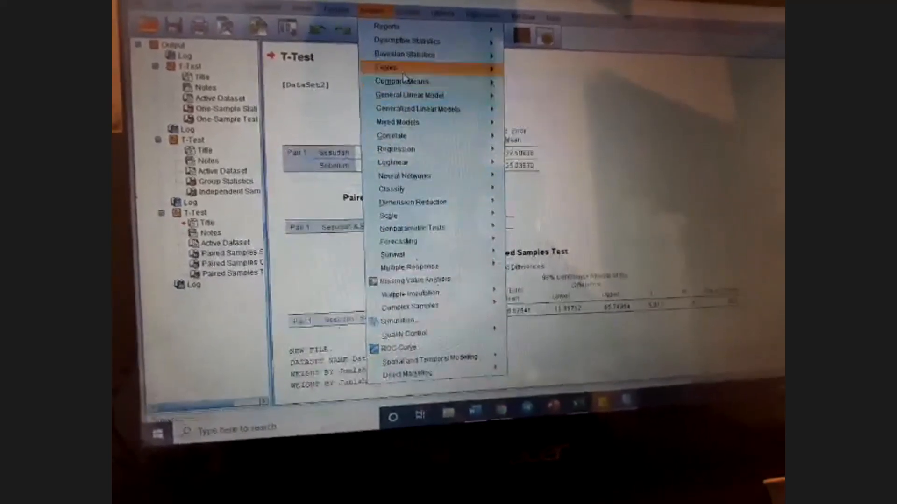
pyautogui.moveTo(405, 171)
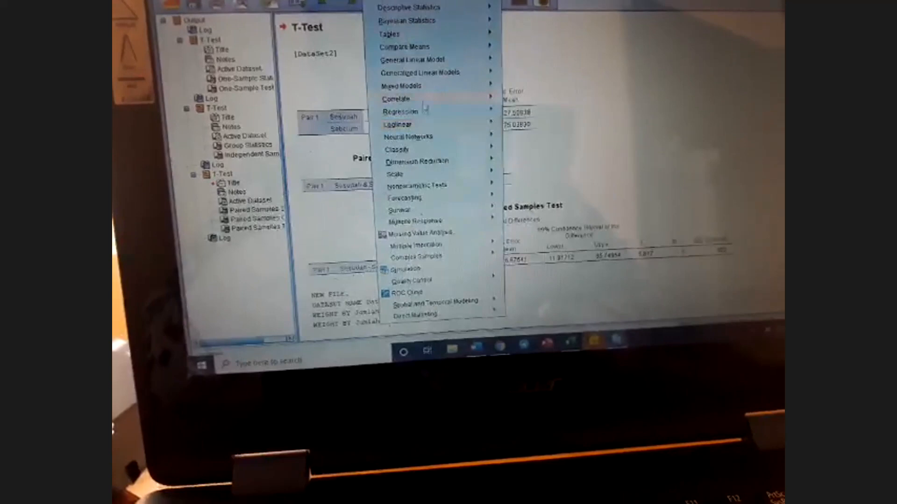
pyautogui.moveTo(422, 88)
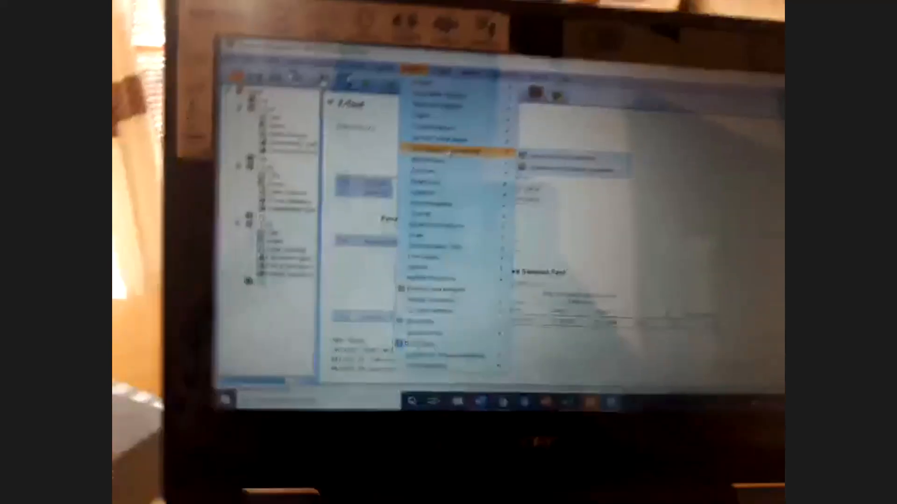
pyautogui.moveTo(458, 234)
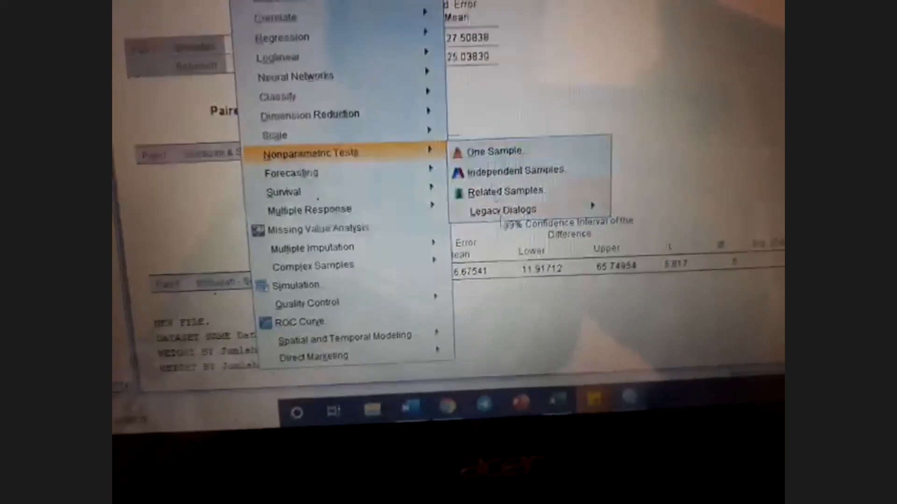
pyautogui.moveTo(460, 205)
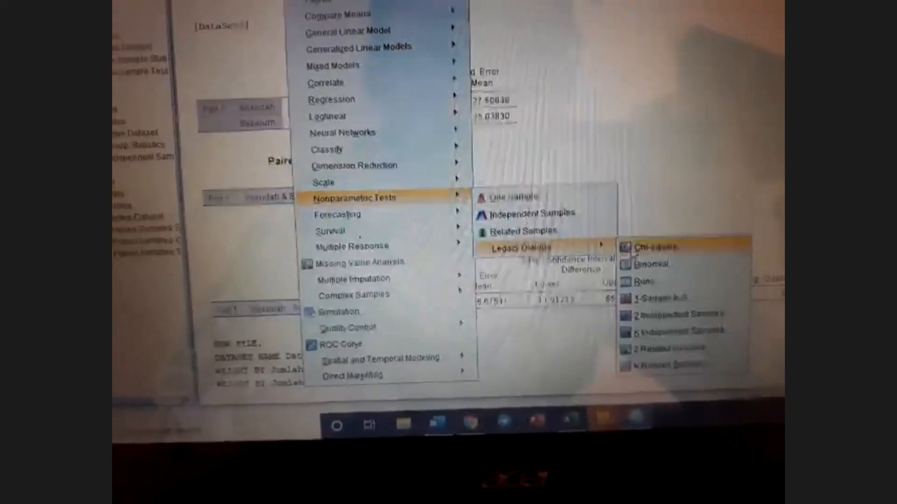
pyautogui.click(639, 256)
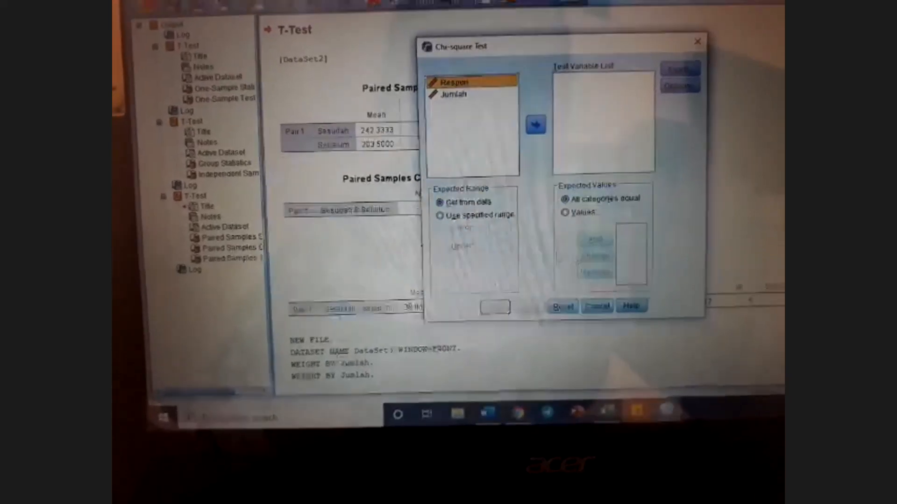
# - Run a chi-square test on Respon with expected values 0.6 and 0.4, giving 3.333 (Sig. .068)
pyautogui.moveTo(465, 70); pyautogui.dragTo(599, 102)
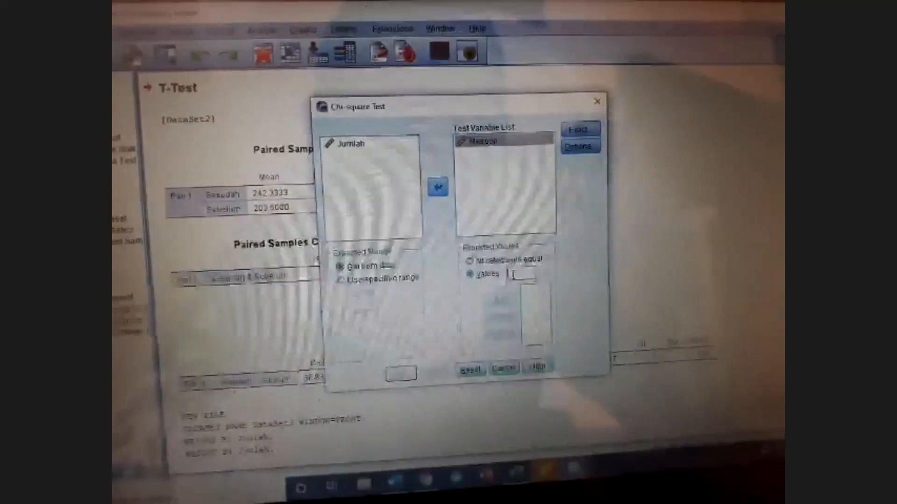
pyautogui.write('0')
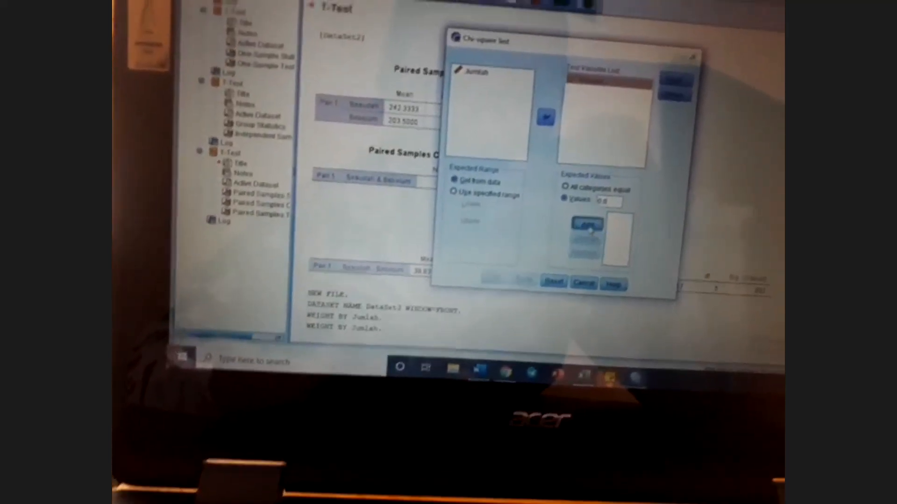
pyautogui.click(587, 206)
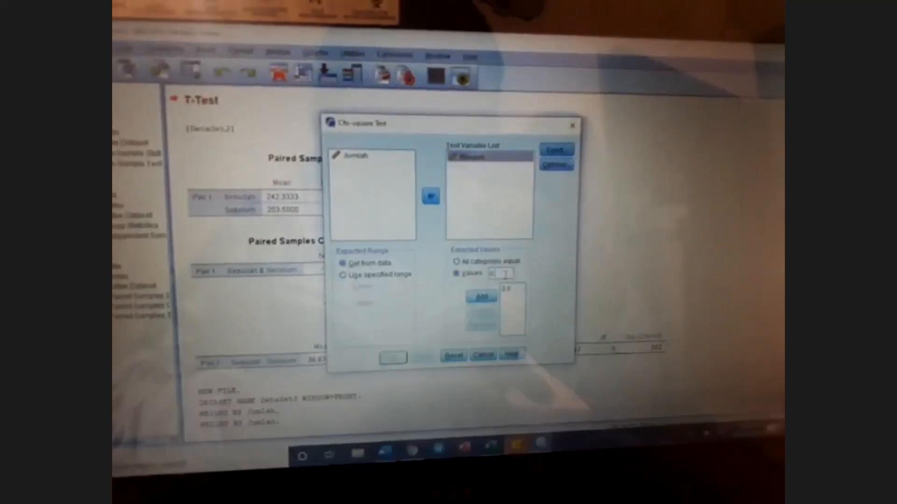
pyautogui.click(516, 277)
pyautogui.write('0.4')
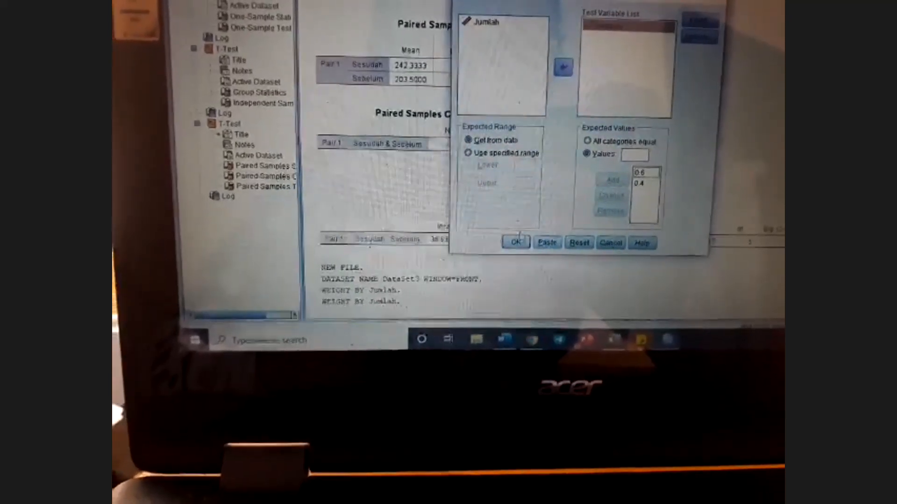
pyautogui.click(513, 243)
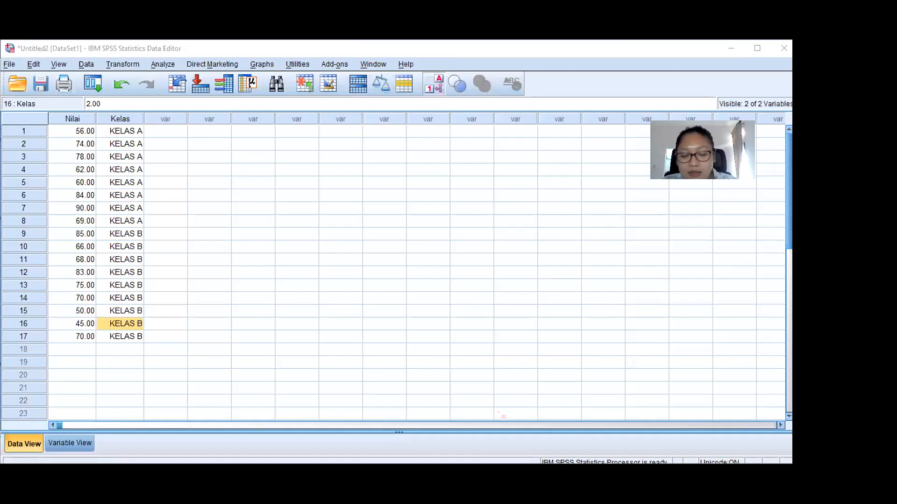
# - Bring up the Untitled4 data, review the Independent Samples Test output, then minimize the Output Viewer
pyautogui.moveTo(556, 467)
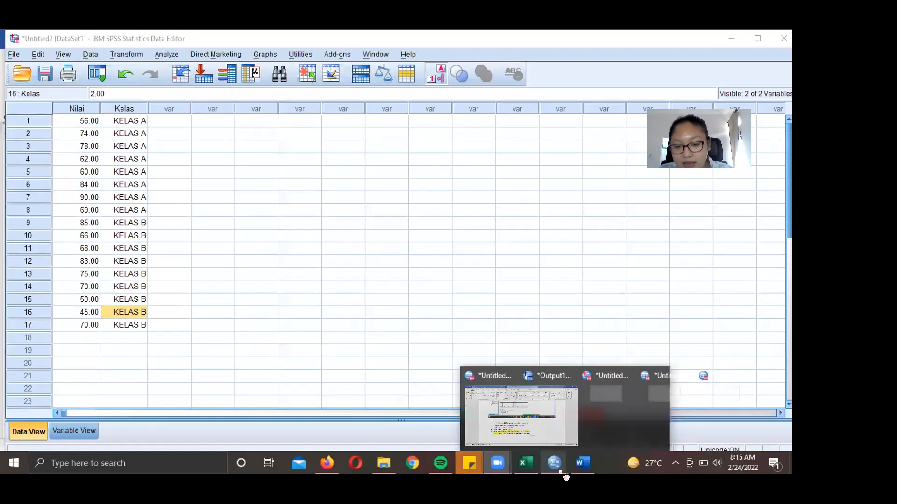
pyautogui.click(669, 417)
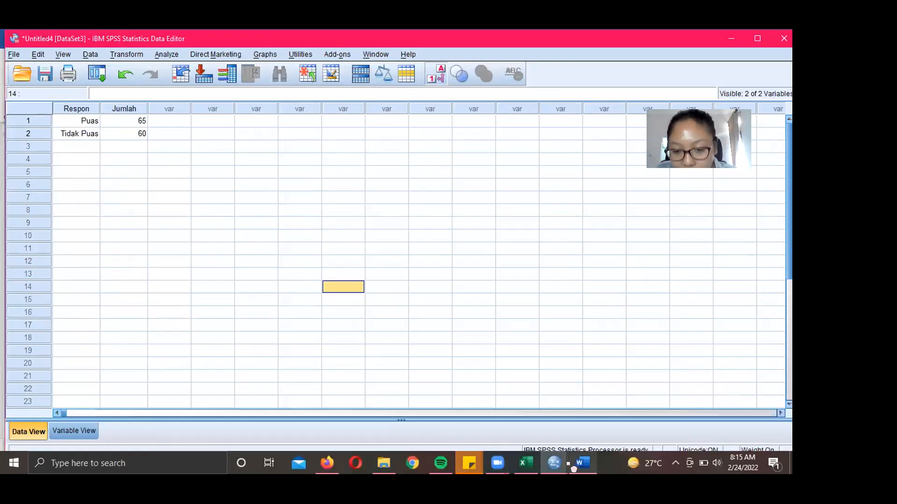
pyautogui.moveTo(566, 468)
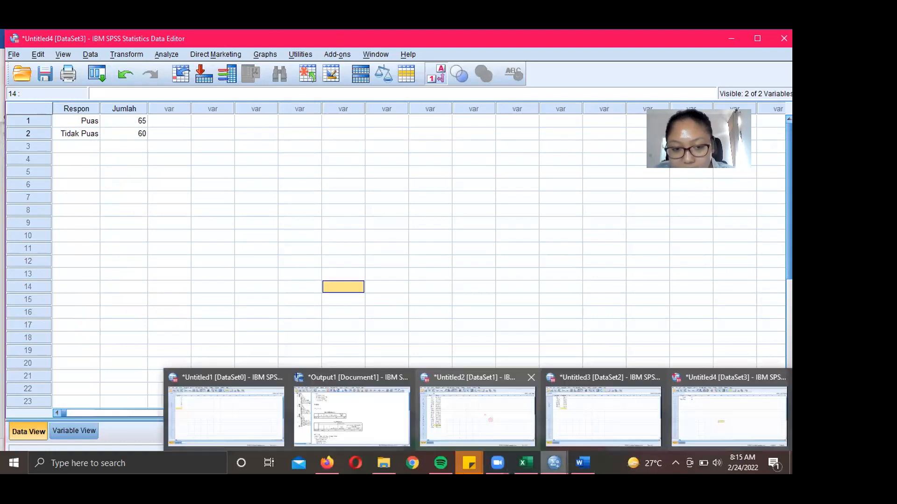
pyautogui.click(352, 379)
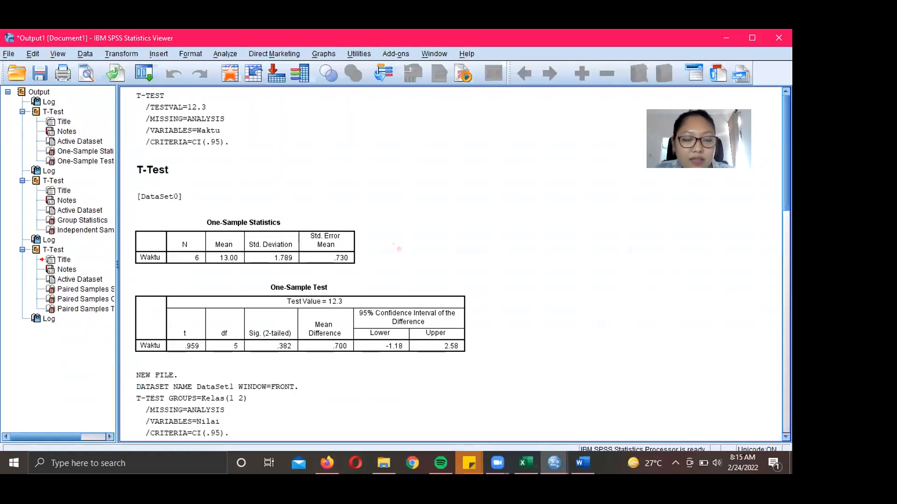
pyautogui.click(558, 111)
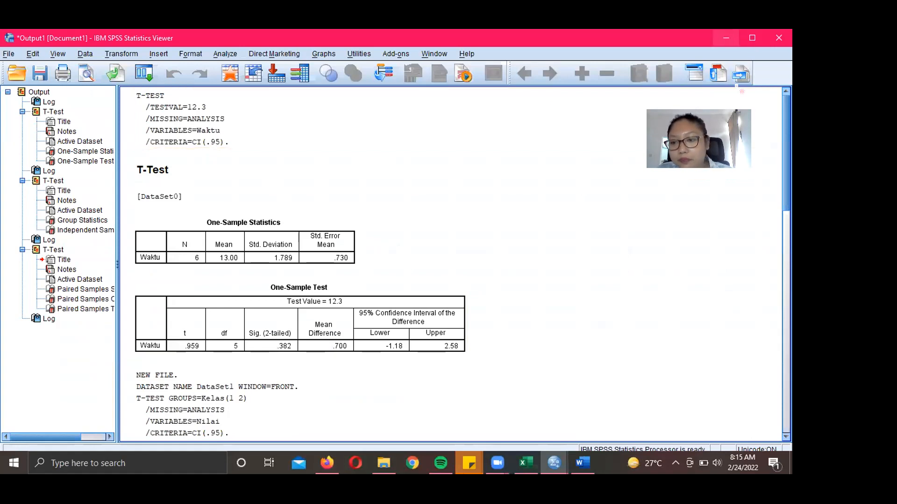
pyautogui.click(788, 249)
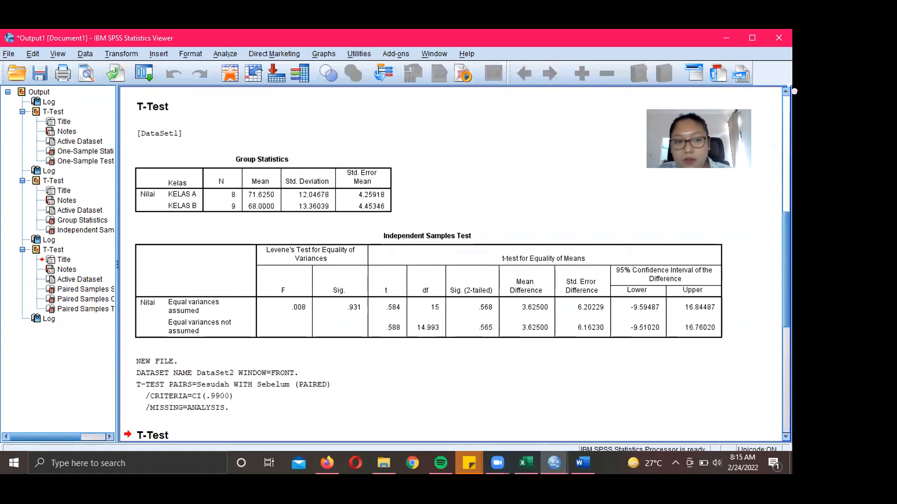
pyautogui.click(731, 38)
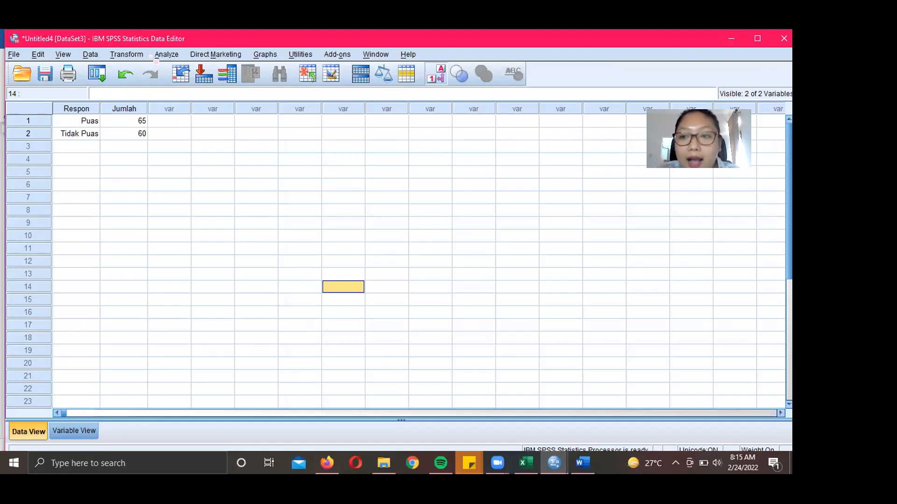
# - Open the legacy Chi-square Test dialog under Analyze > Nonparametric Tests
pyautogui.click(166, 57)
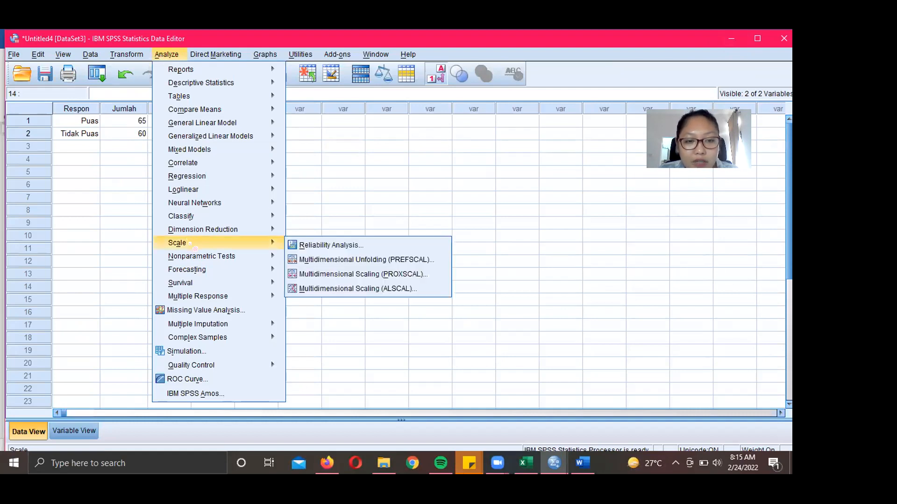
pyautogui.moveTo(191, 252)
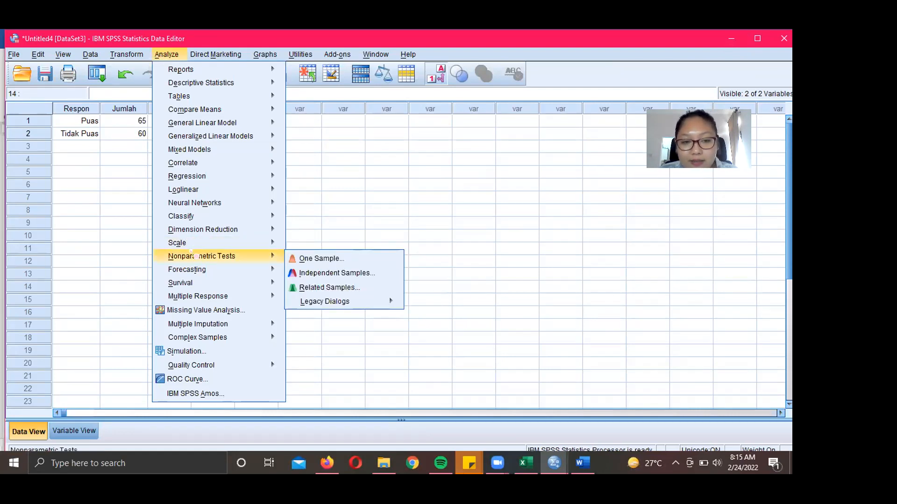
pyautogui.moveTo(333, 302)
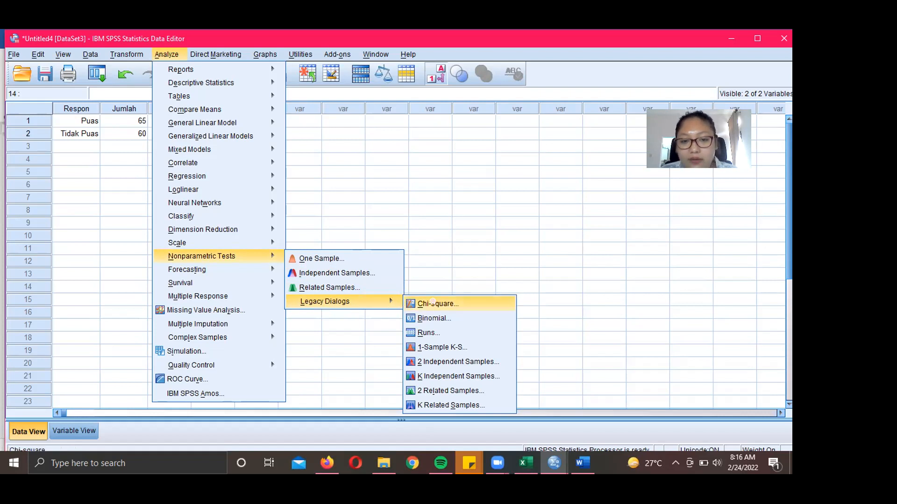
pyautogui.click(438, 304)
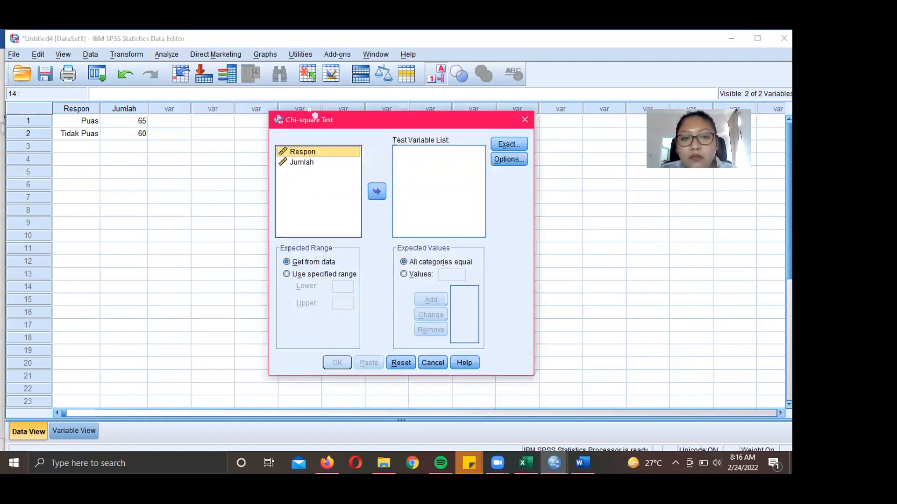
# - Make Respon the test variable and add 0.6 as the first expected value
pyautogui.click(377, 192)
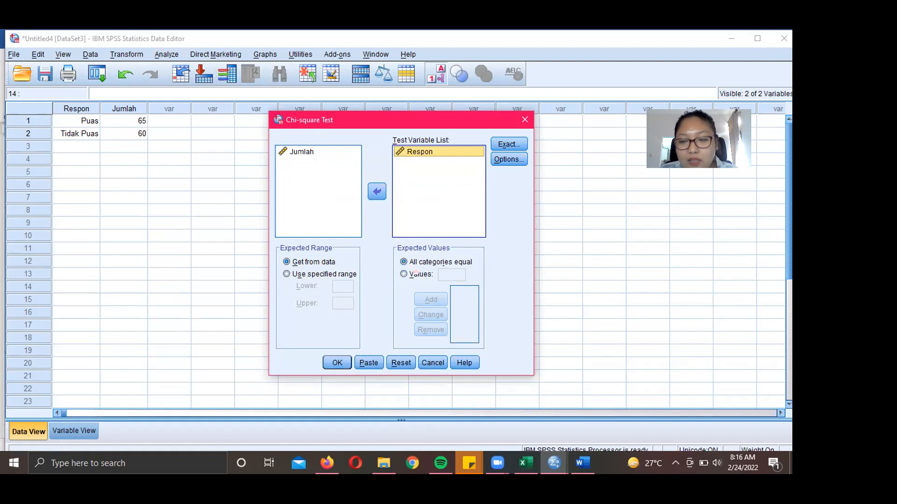
pyautogui.click(406, 274)
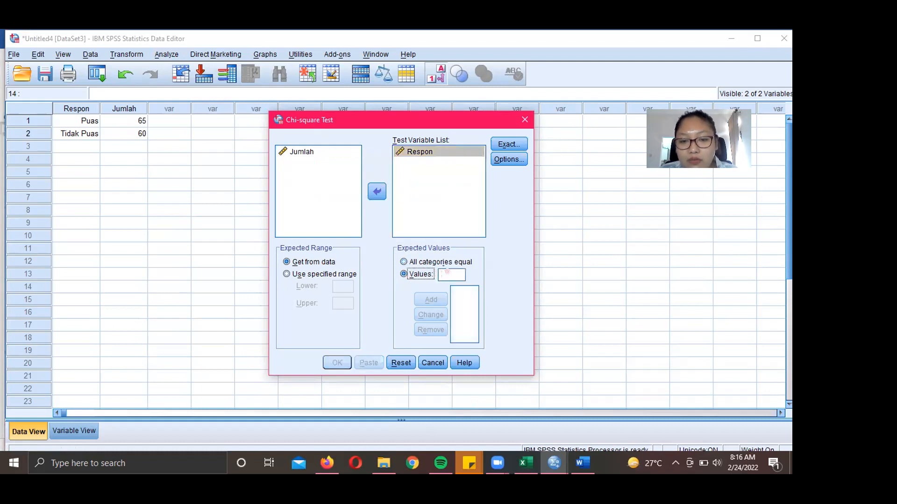
pyautogui.click(447, 273)
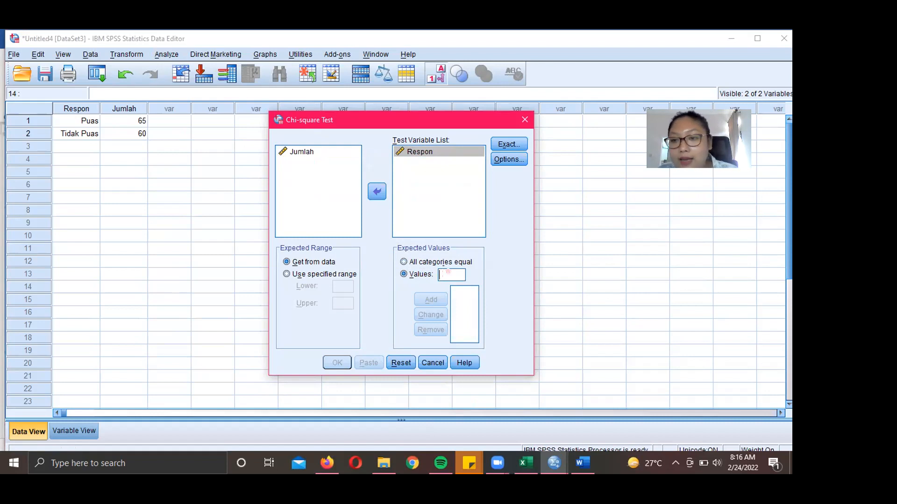
pyautogui.write('6')
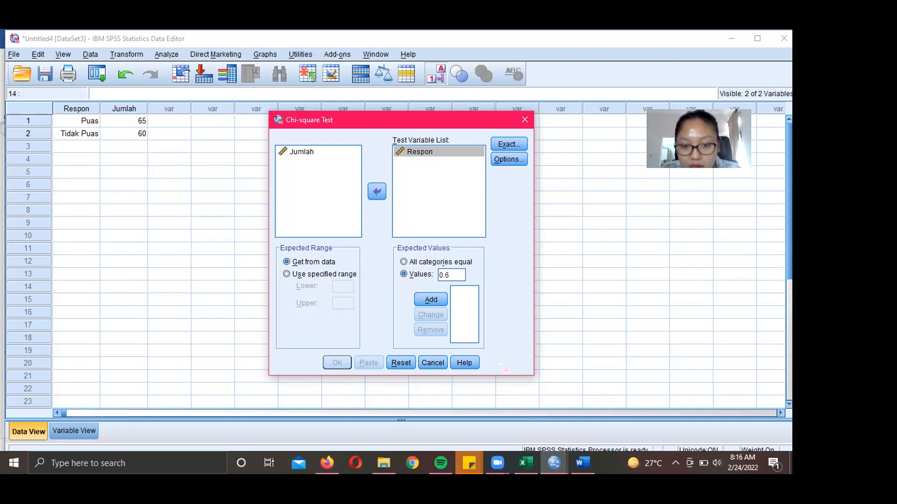
pyautogui.click(431, 299)
# - Add 0.4 as the second expected value and run the test (Chi-Square 3.333, Sig. .068)
pyautogui.doubleClick(453, 274)
pyautogui.press('BackSpace')
pyautogui.write('0.4')
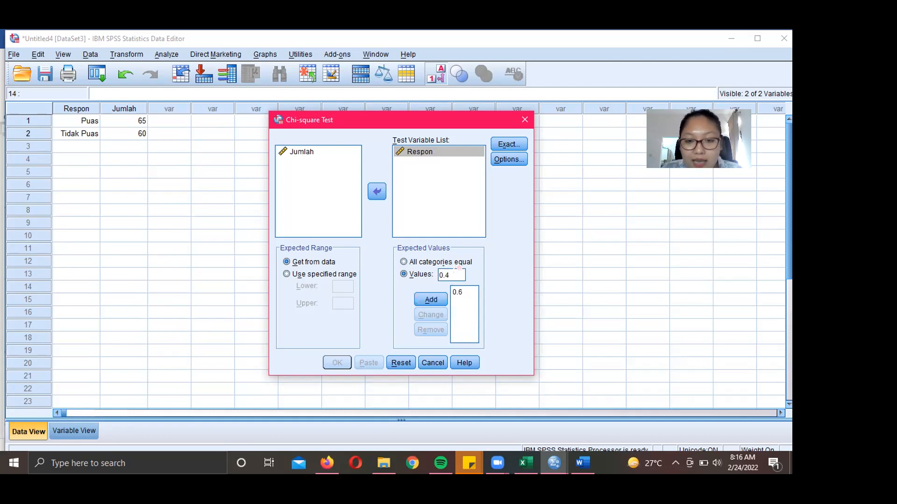
pyautogui.click(431, 300)
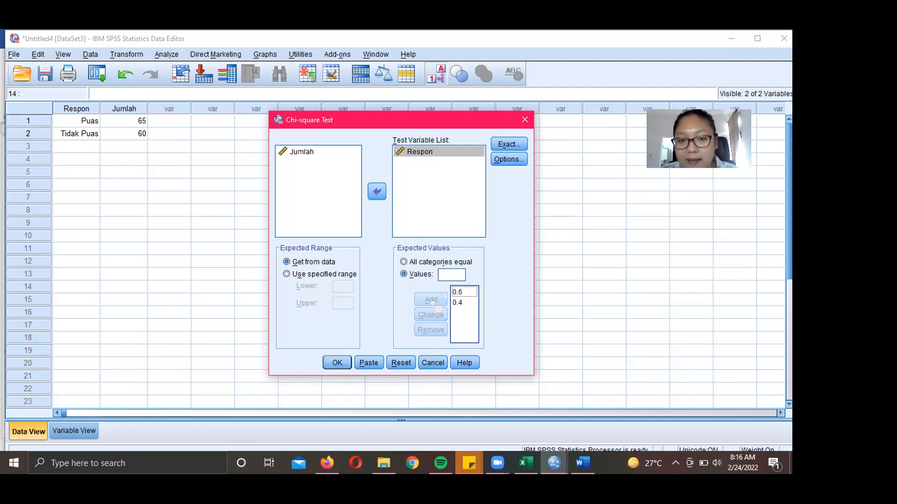
pyautogui.click(340, 363)
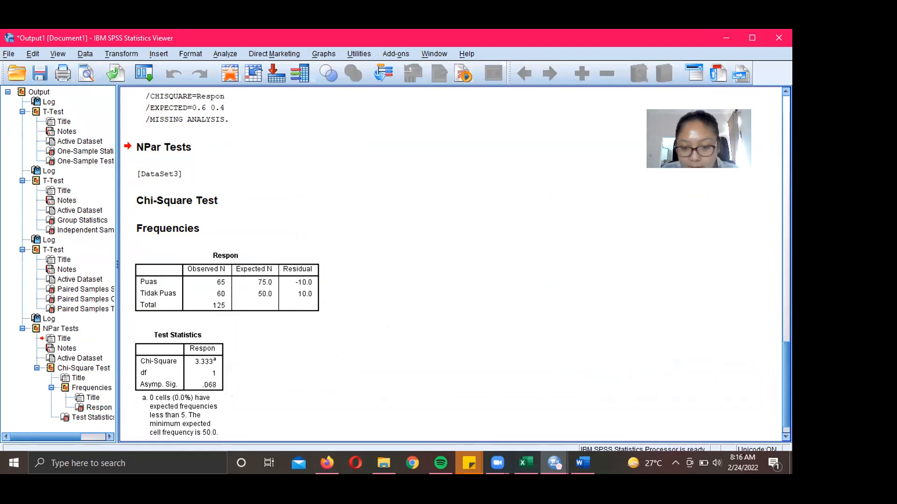
# - Return to the Word report at the chi-square output screenshot on page 5
pyautogui.click(579, 467)
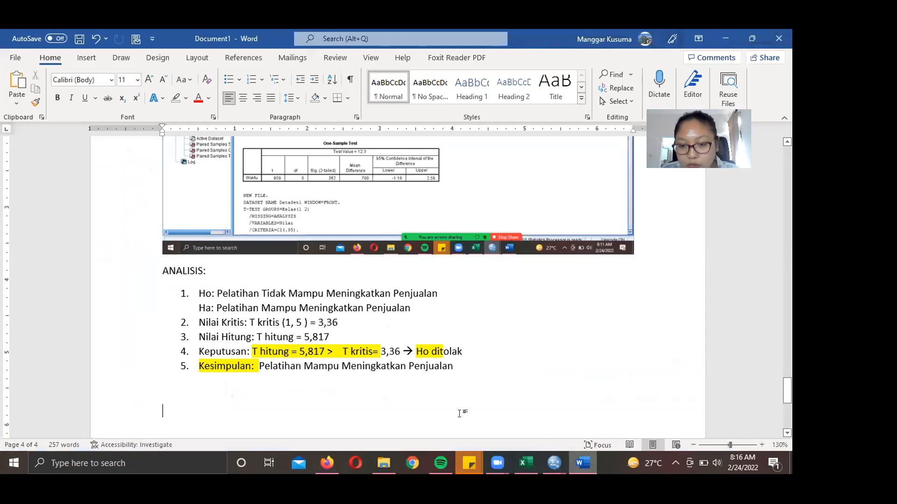
pyautogui.moveTo(554, 463)
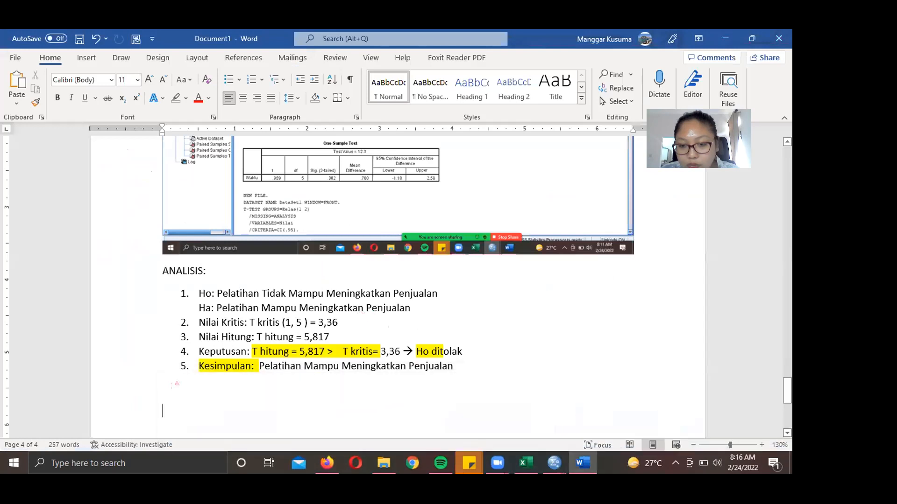
pyautogui.scroll(-10, 168, 397)
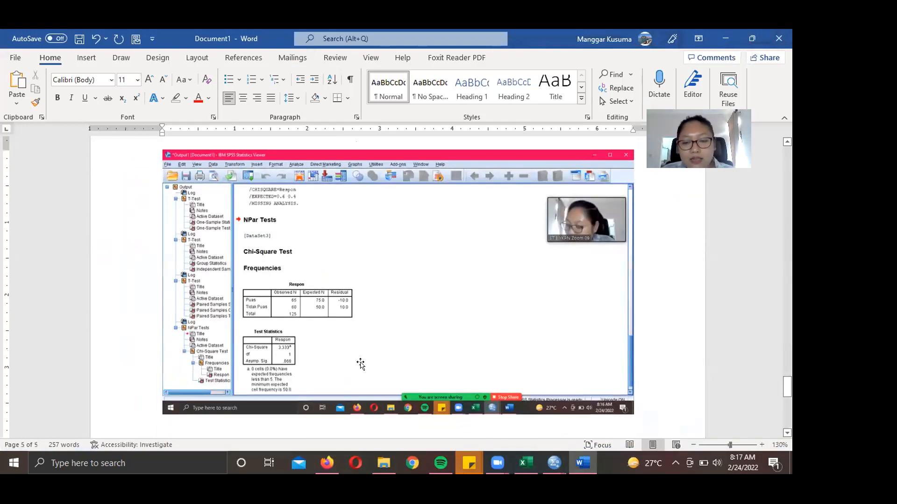
pyautogui.scroll(8, 407, 295)
# - Type a yellow-highlighted 'ANALISIS:' heading on a new line below the chi-square screenshot
pyautogui.scroll(-6, 407, 296)
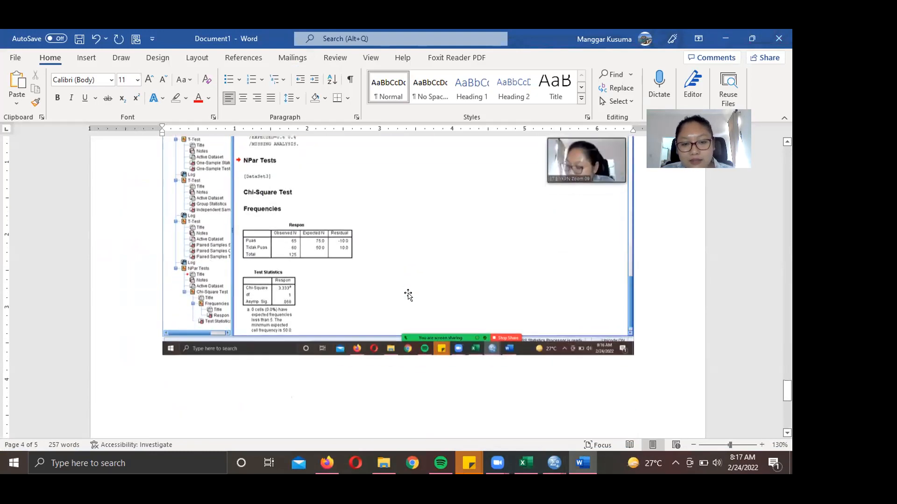
pyautogui.press('BackSpace')
pyautogui.write('ANALISIS:')
pyautogui.press('Return')
# - Select the earlier ANALISIS items starting at Ho, then place the cursor below the new heading
pyautogui.scroll(3, 701, 277)
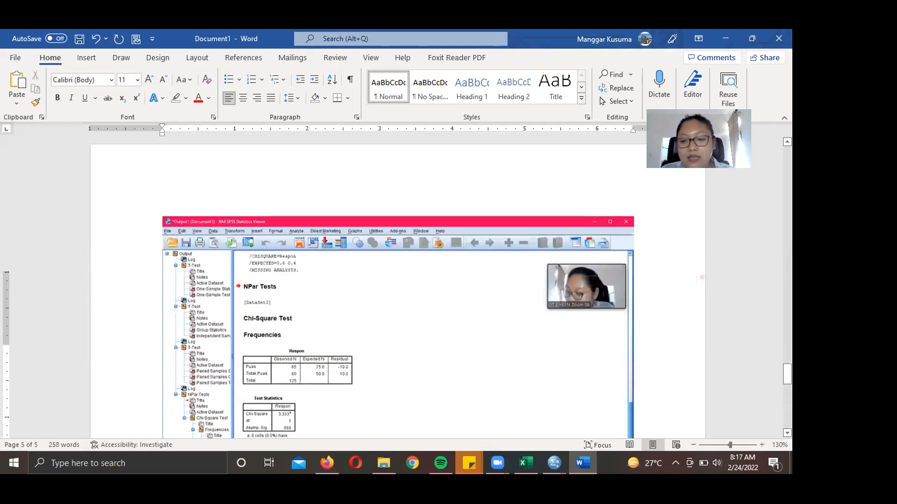
pyautogui.scroll(8, 702, 277)
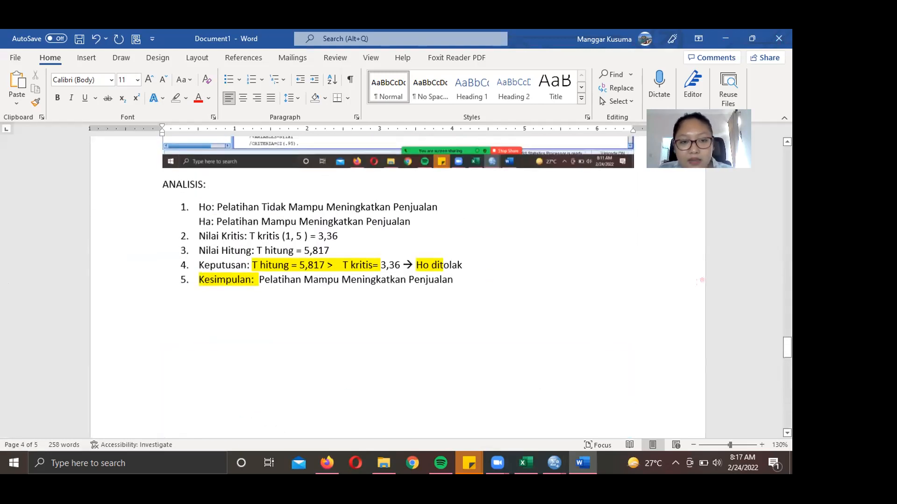
pyautogui.click(199, 210)
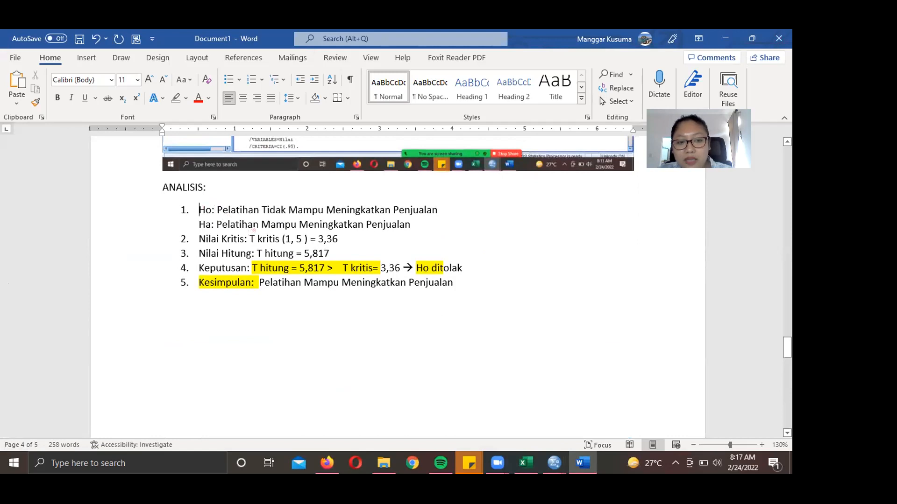
pyautogui.moveTo(198, 210); pyautogui.dragTo(454, 284)
pyautogui.scroll(-12, 430, 332)
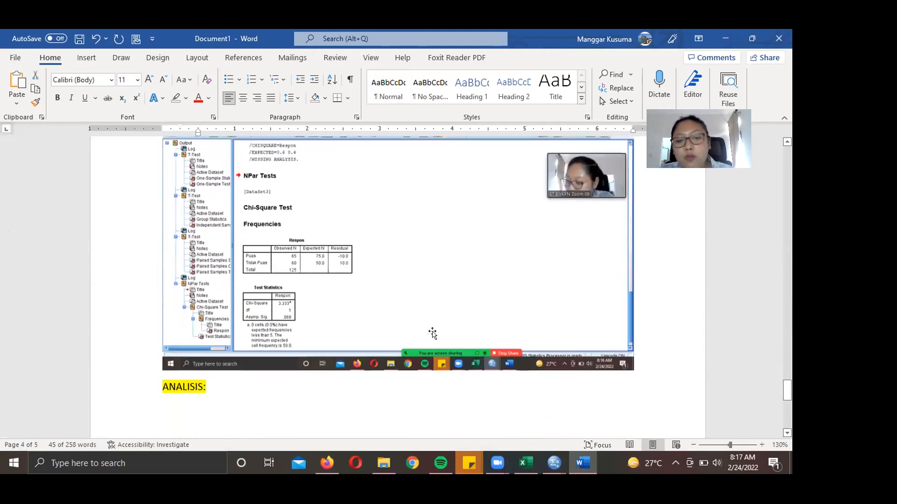
pyautogui.scroll(-5, 434, 329)
pyautogui.click(299, 282)
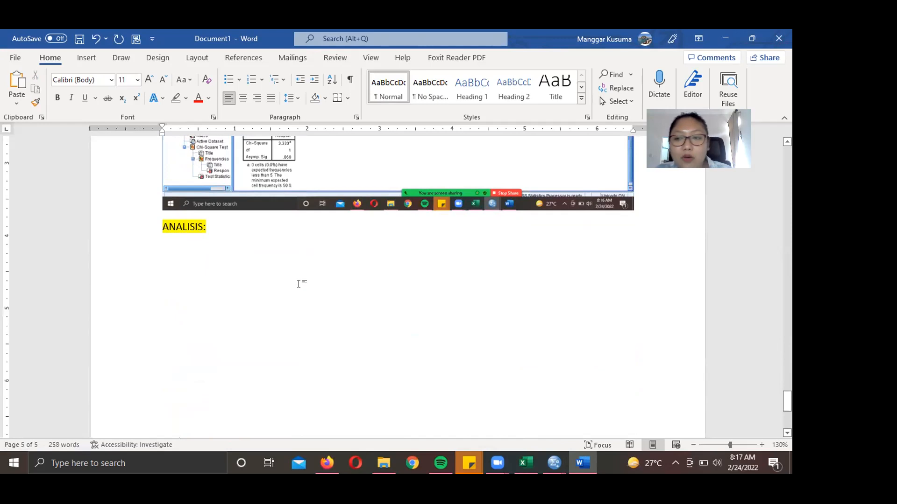
pyautogui.scroll(4, 300, 283)
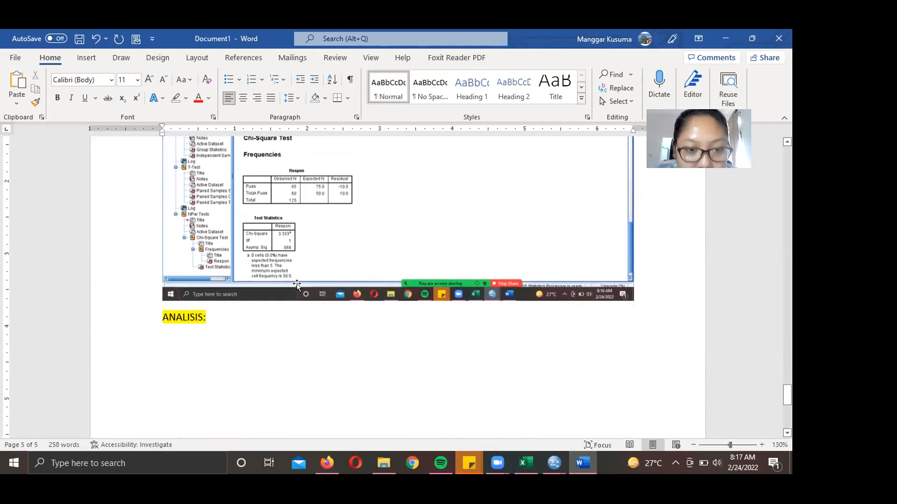
# - Start ANALISIS item 1 with blank 'Ho:' and 'Ha:' lines
pyautogui.write('1.')
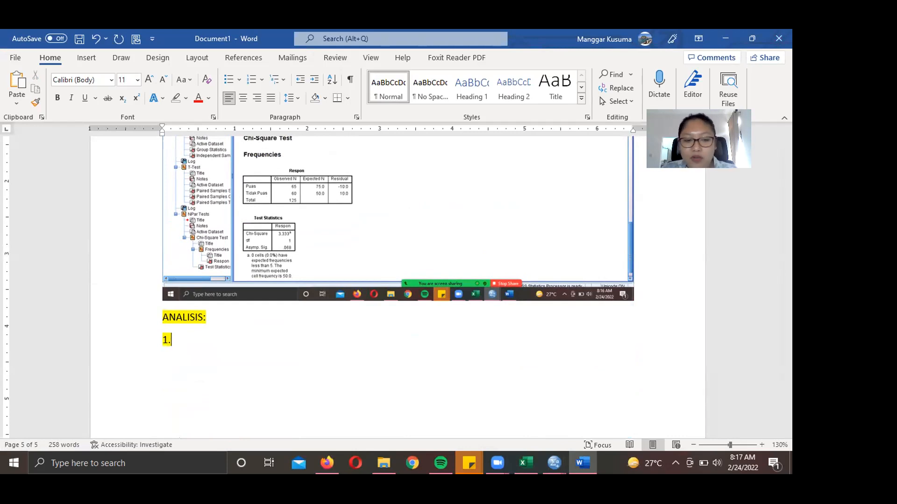
pyautogui.write(' ho')
pyautogui.press('BackSpace')
pyautogui.press('BackSpace')
pyautogui.write('Ho:')
pyautogui.press('Return')
pyautogui.press('BackSpace')
pyautogui.write('Ha:')
# - Add item 2 'Tingkat Signifikansi: 5% = 0,05' and begin item 3 'Nilai Signifikansi:'
pyautogui.press('Return')
pyautogui.write('2. ')
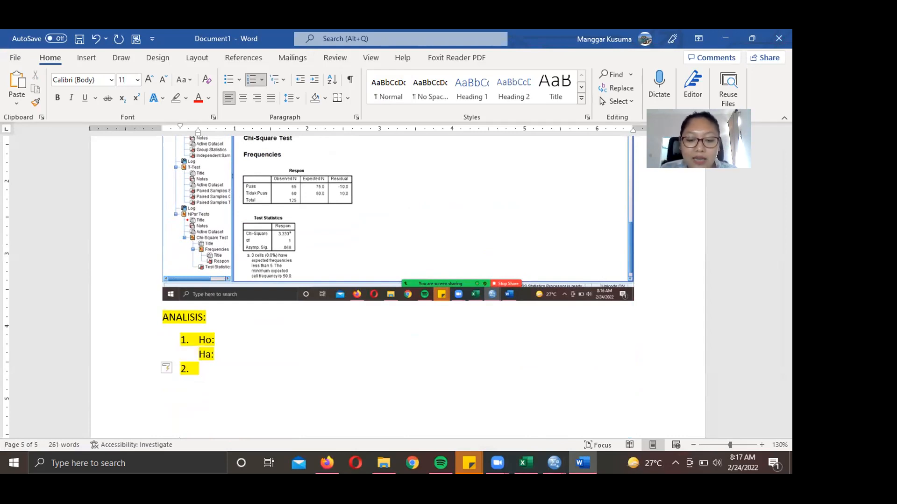
pyautogui.write('Tingkat ')
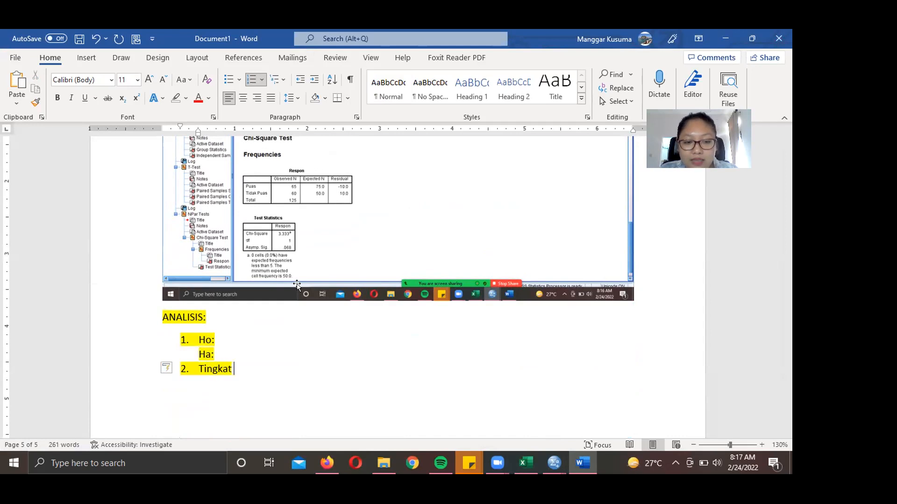
pyautogui.write('Signifikansi:')
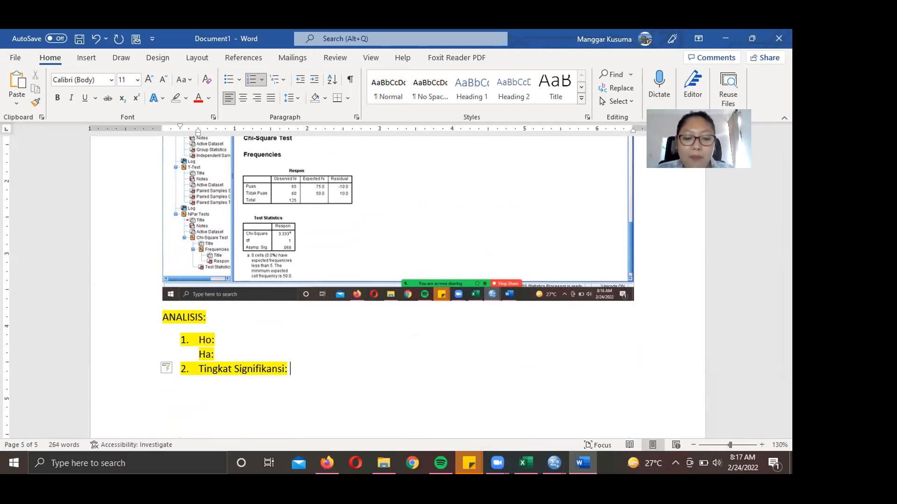
pyautogui.write(' 5')
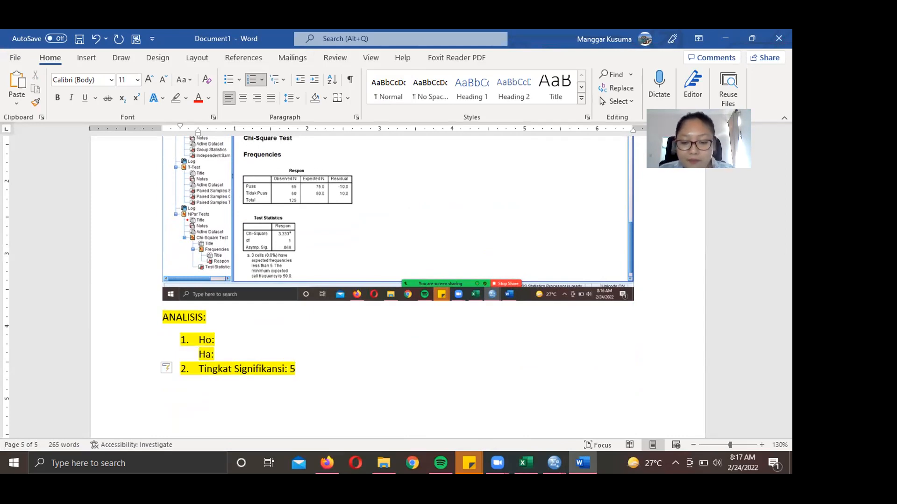
pyautogui.write('% = 0,05')
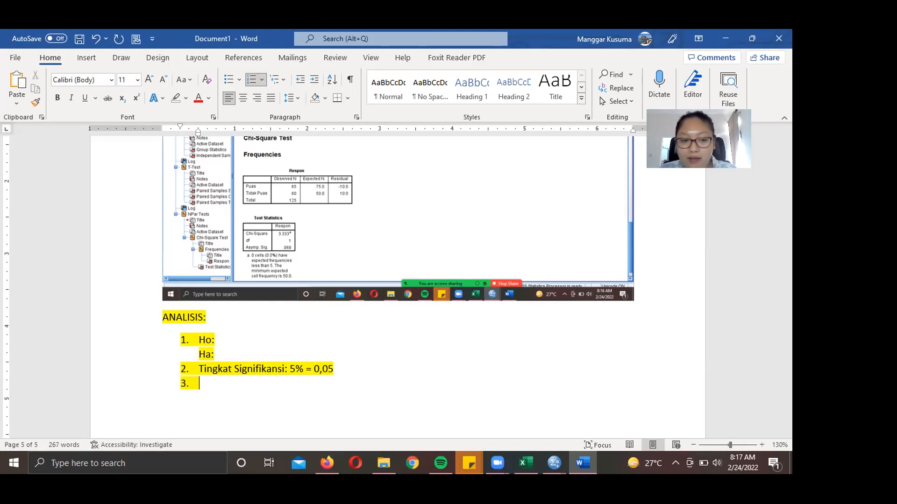
pyautogui.press('Return')
pyautogui.write('Nilai Sign')
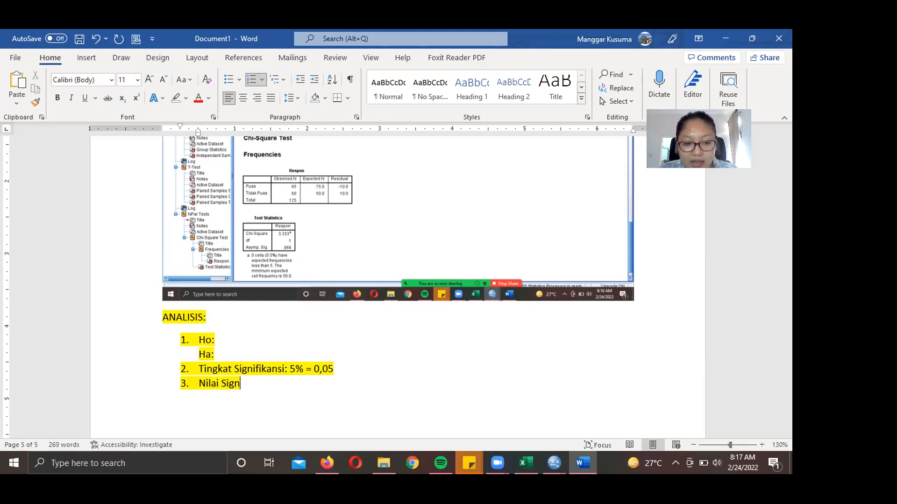
pyautogui.write('ifikansi:')
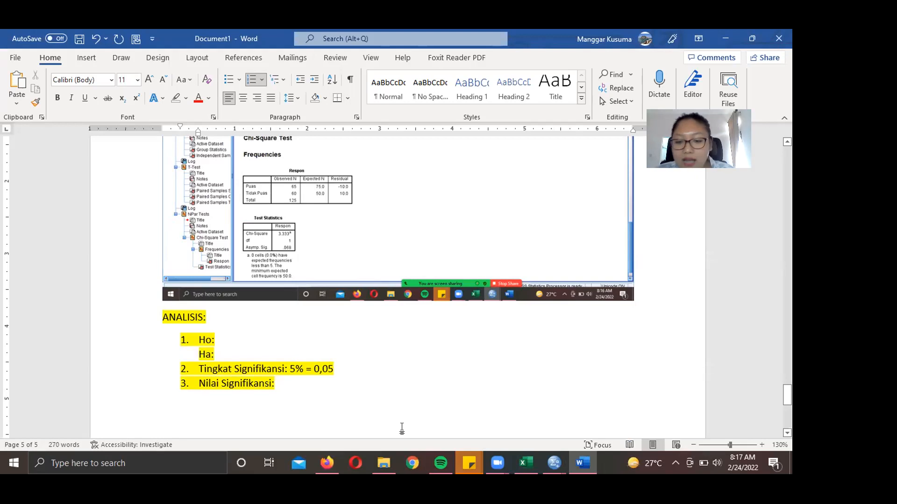
# - Circle the .068 Asymp. Sig. value in the SPSS chi-square Test Statistics, then return to Word
pyautogui.click(553, 473)
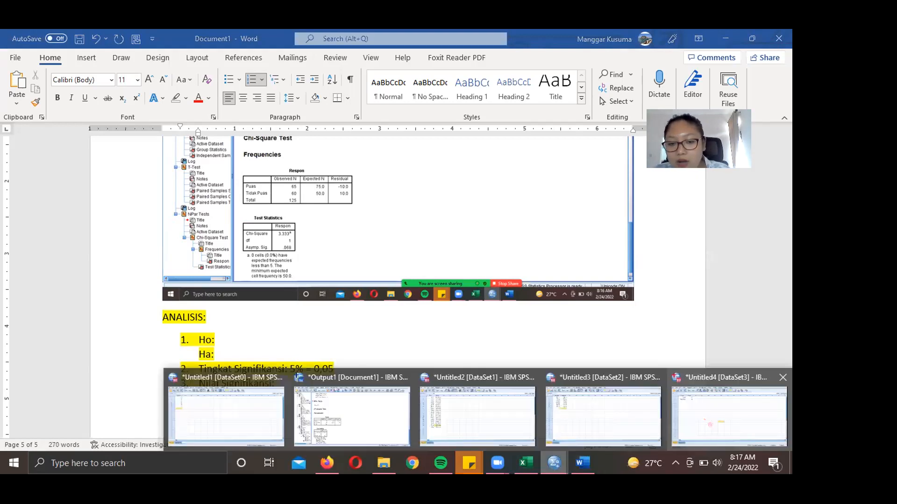
pyautogui.click(352, 413)
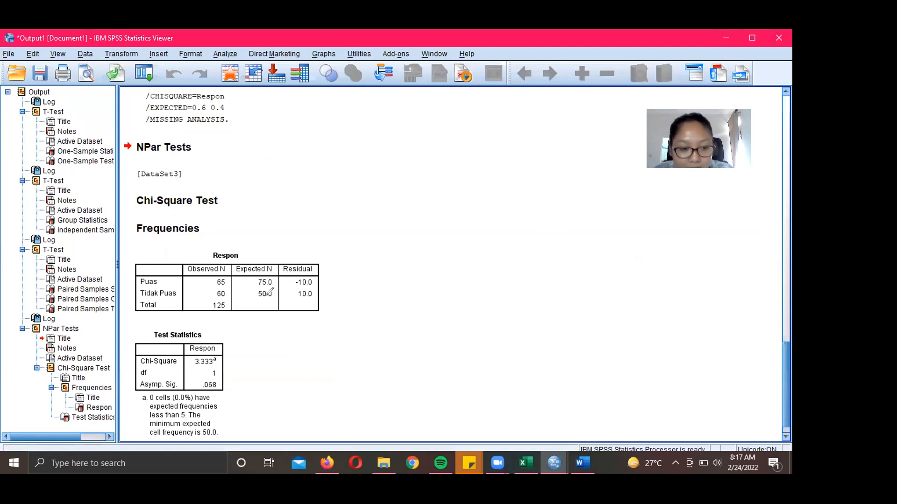
pyautogui.moveTo(130, 396)
pyautogui.mouseDown()
pyautogui.moveTo(236, 392)
pyautogui.moveTo(203, 376)
pyautogui.moveTo(122, 379)
pyautogui.moveTo(139, 401)
pyautogui.mouseUp()
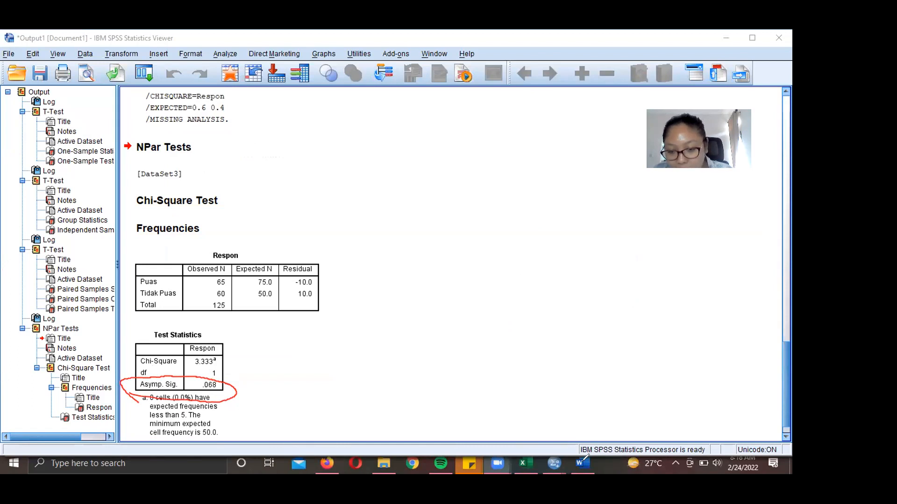
pyautogui.click(585, 469)
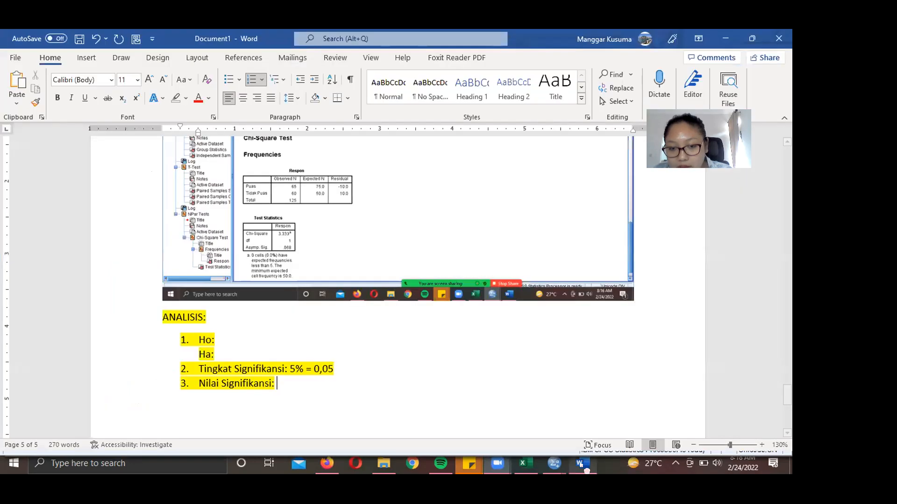
# - Enter 0,068 as item 3's value and write item 4's Keputusan comparing 0,068 > 0,05
pyautogui.write('0,06')
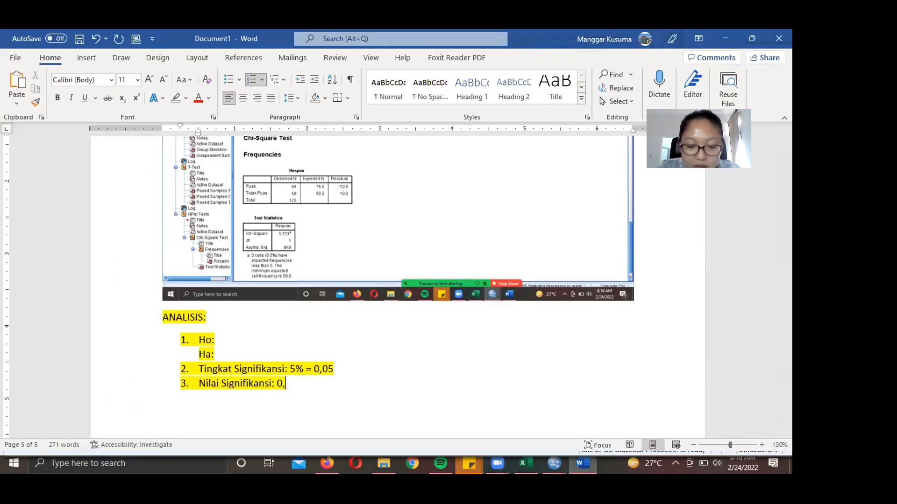
pyautogui.write('8')
pyautogui.press('Return')
pyautogui.write('Keputus')
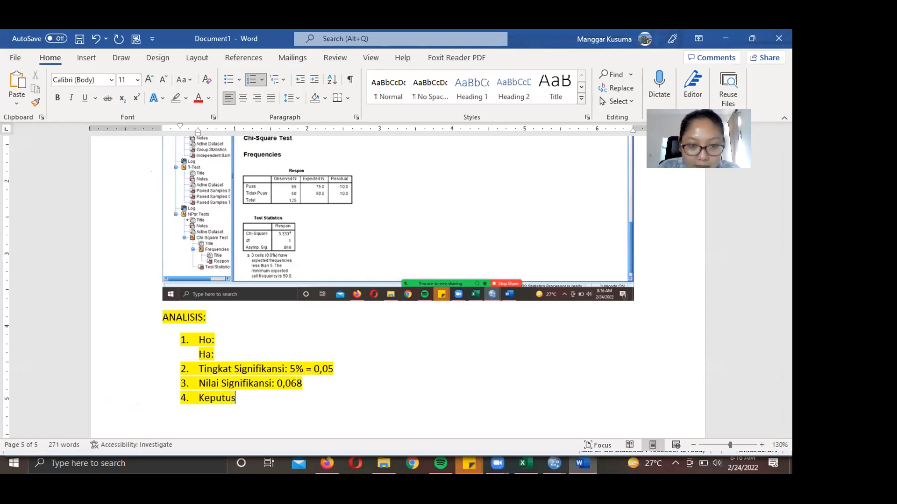
pyautogui.write('an: Nila')
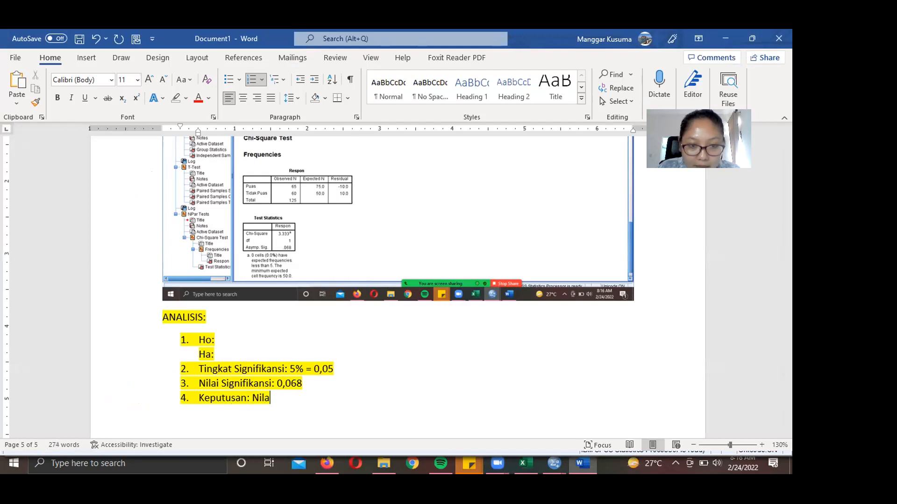
pyautogui.write('i Signifikasn')
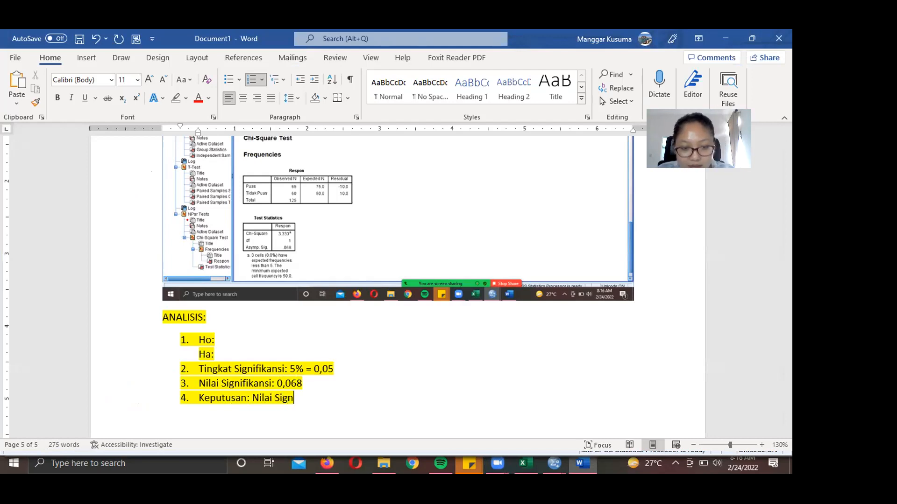
pyautogui.press('BackSpace')
pyautogui.press('BackSpace')
pyautogui.write('ns')
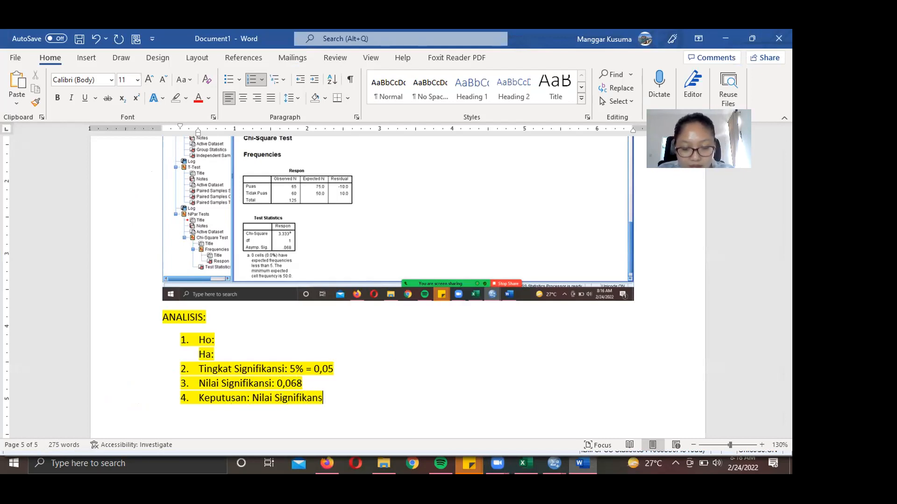
pyautogui.write('i = 0')
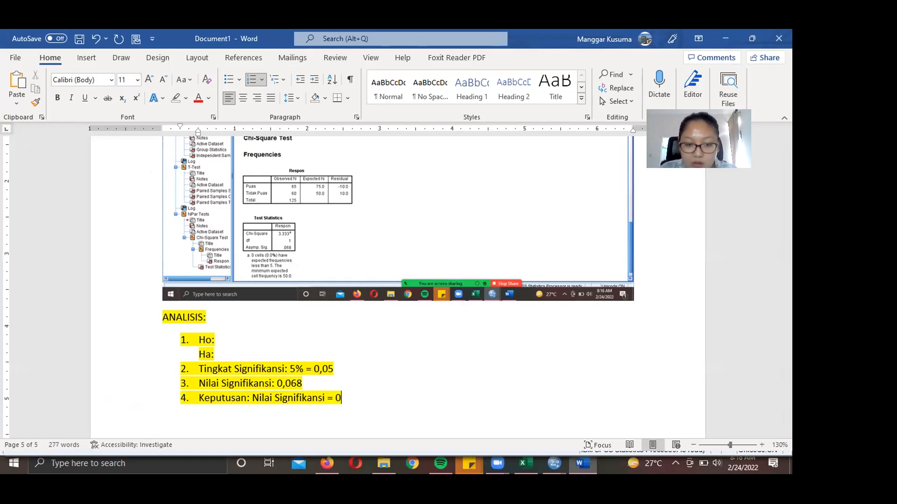
pyautogui.write(',068')
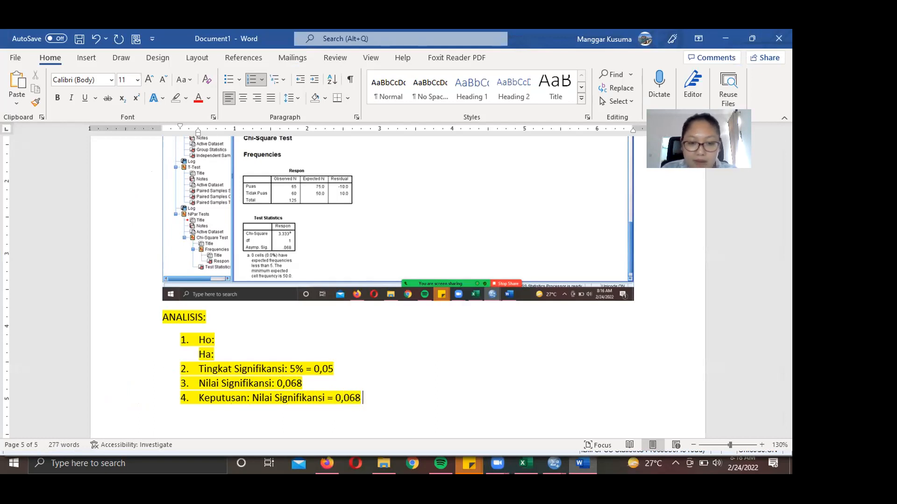
pyautogui.write('   Tin')
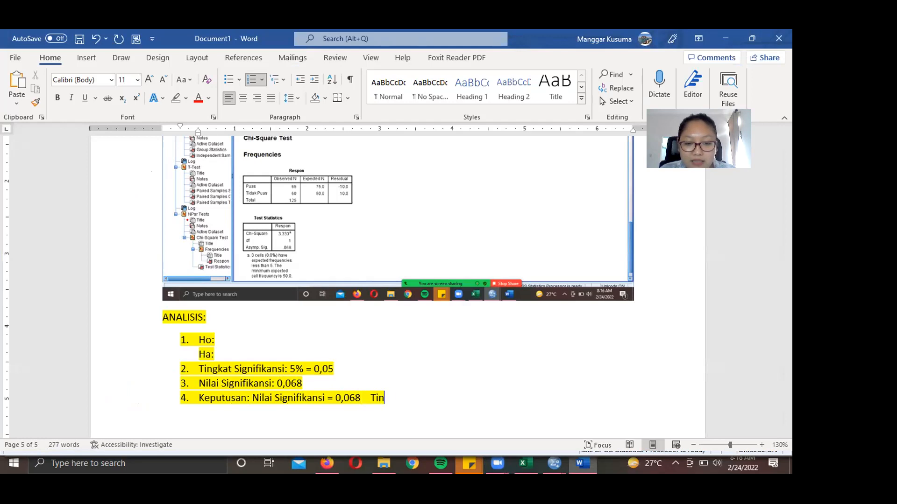
pyautogui.write('gkat Signif')
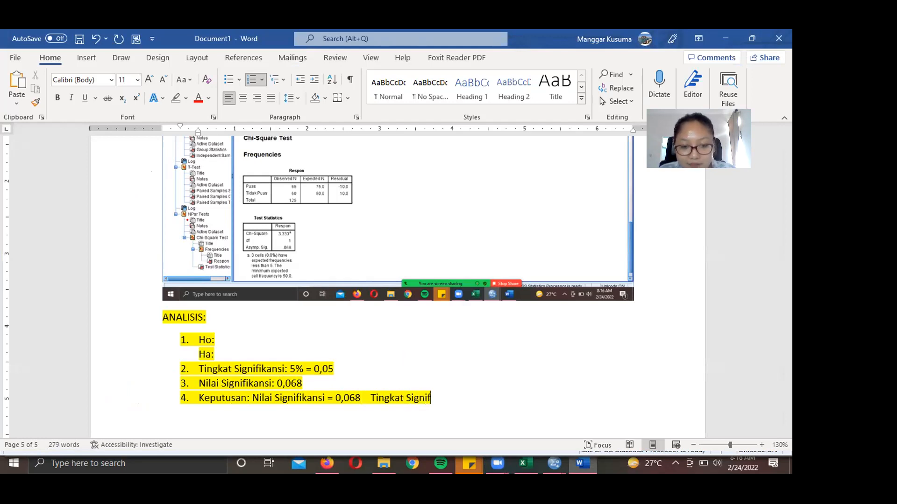
pyautogui.write('ikansi: ')
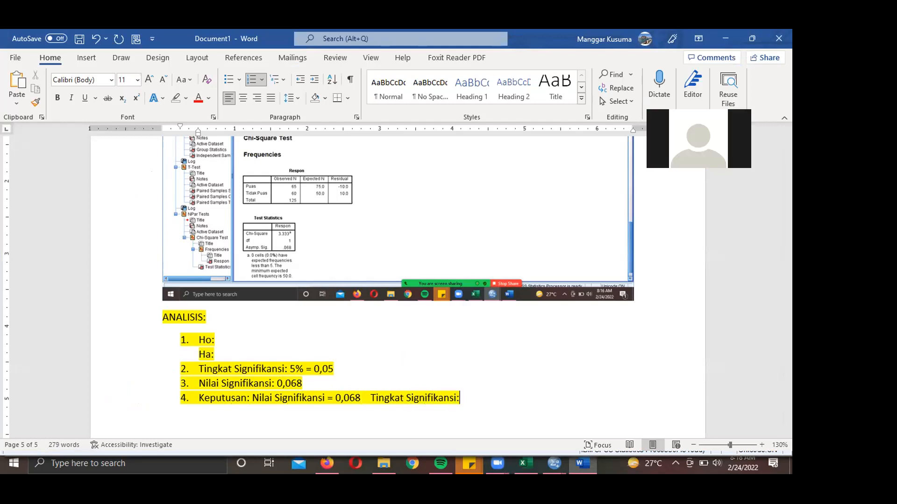
pyautogui.write('0,05')
pyautogui.press('Left')
pyautogui.press('Left')
pyautogui.press('Left')
pyautogui.press('Left')
pyautogui.press('Left')
pyautogui.press('Left')
pyautogui.press('Left')
pyautogui.press('Left')
pyautogui.press('Left')
pyautogui.press('Left')
pyautogui.press('Left')
pyautogui.press('Left')
pyautogui.press('Left')
pyautogui.press('Left')
pyautogui.press('Left')
pyautogui.press('Left')
pyautogui.press('Left')
pyautogui.press('Left')
pyautogui.press('Left')
pyautogui.press('Left')
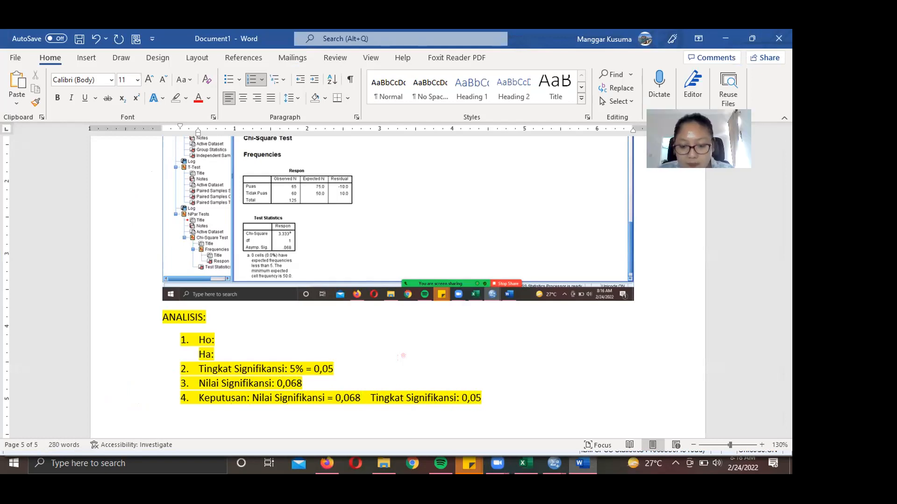
pyautogui.write('>')
# - Finish the decision with '--> hO ditolak' and add item 5 'Kesimpulan:'
pyautogui.click(521, 390)
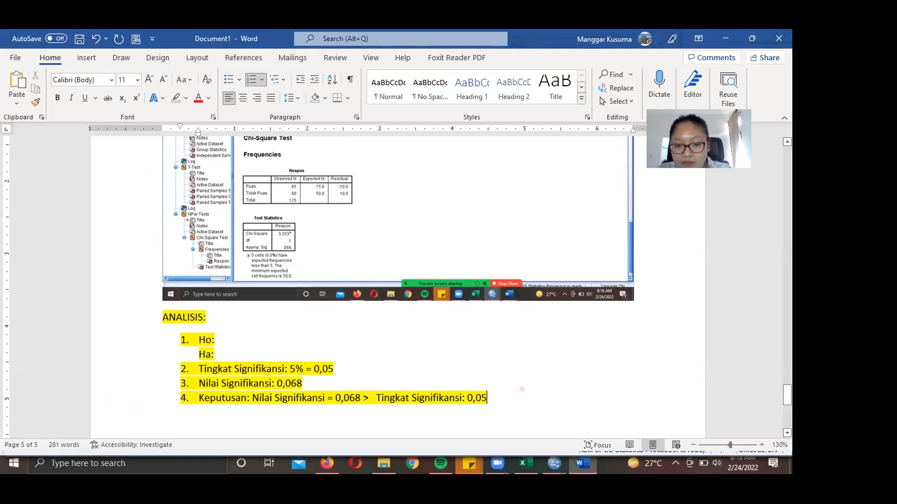
pyautogui.write('-->')
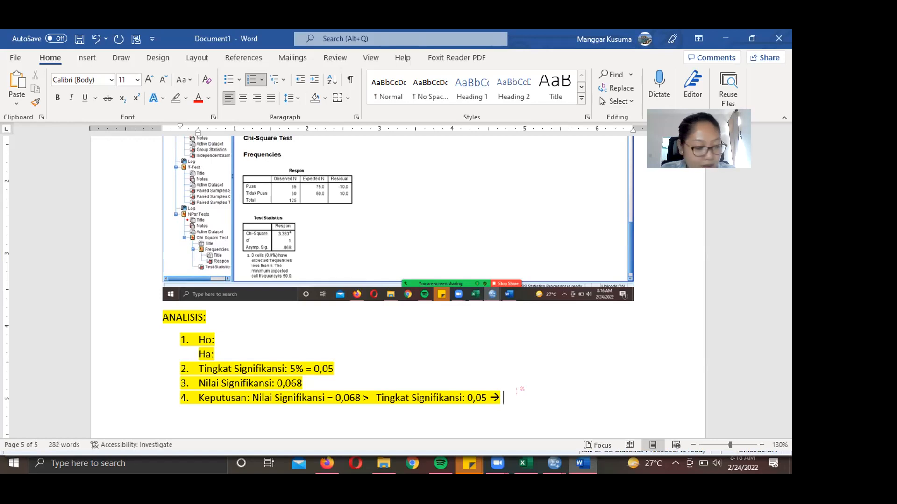
pyautogui.write(' hO ditolak')
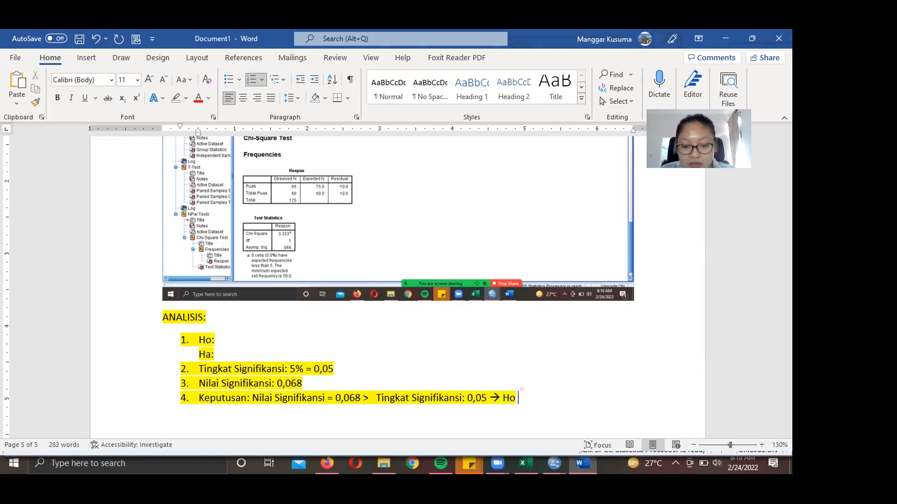
pyautogui.press('Return')
pyautogui.write('H')
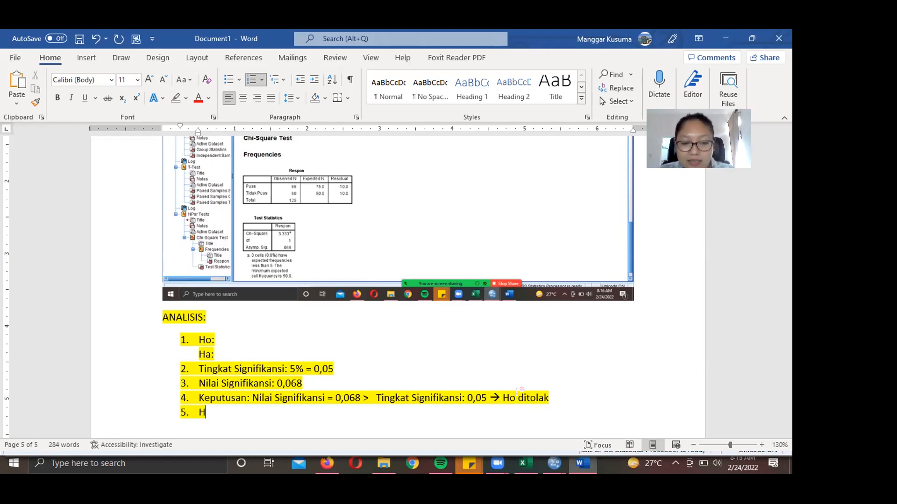
pyautogui.press('BackSpace')
pyautogui.write('Kesimpulan:')
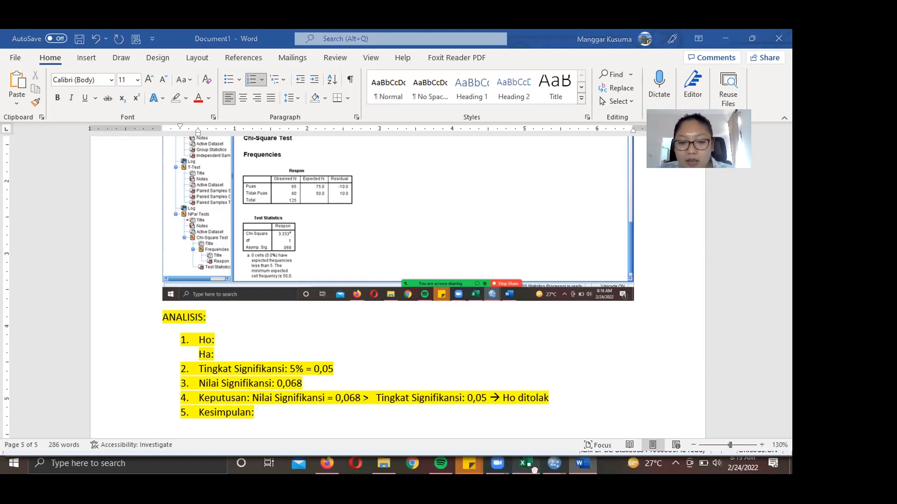
pyautogui.hotkey('alt', 'Tab')
# - Scroll the Excel sheet to the Soal 4 problem: 125 sampled, 65 satisfied, 60% claim
pyautogui.moveTo(786, 412); pyautogui.dragTo(786, 159)
pyautogui.scroll(-5, 430, 214)
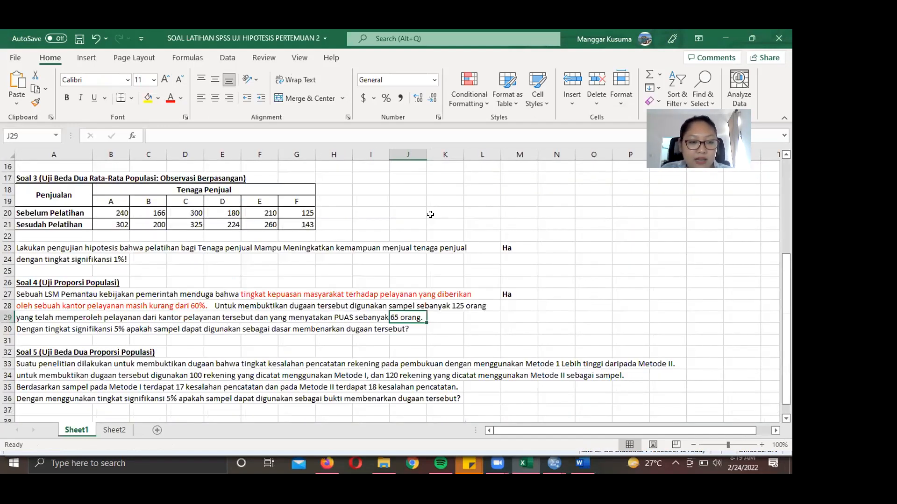
pyautogui.scroll(-2, 108, 249)
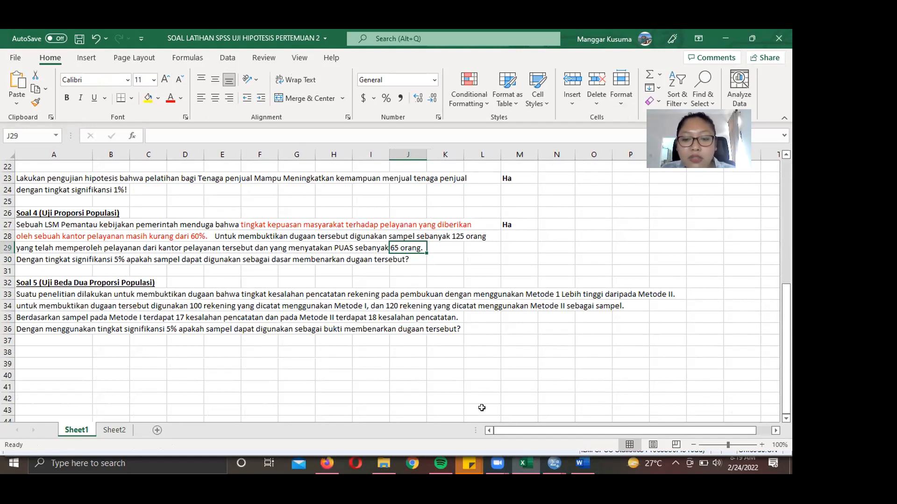
pyautogui.click(552, 467)
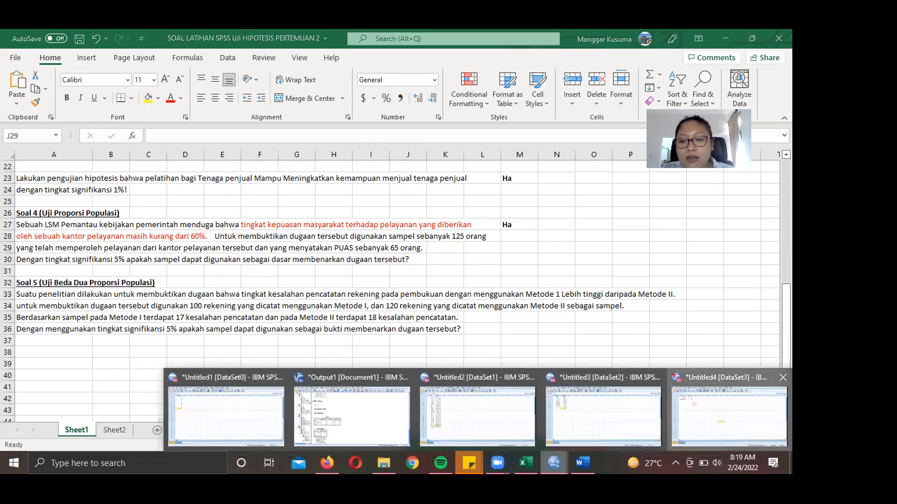
# - Re-enter 1 in Respon row 1 of Untitled4, with Puas 65 and Tidak Puas 60
pyautogui.click(705, 406)
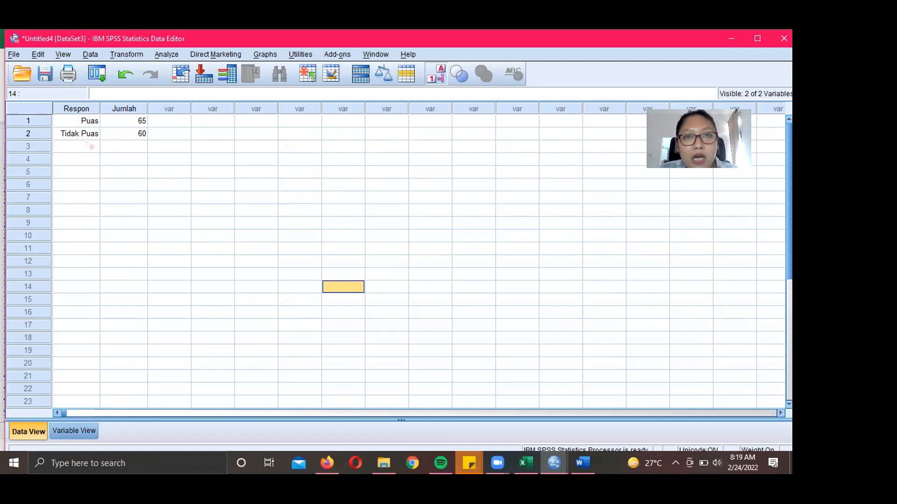
pyautogui.click(88, 125)
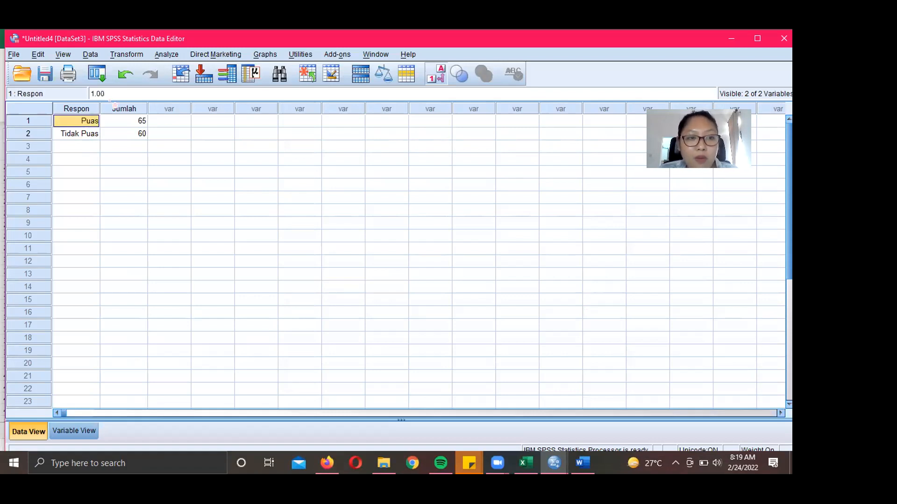
pyautogui.write('PP')
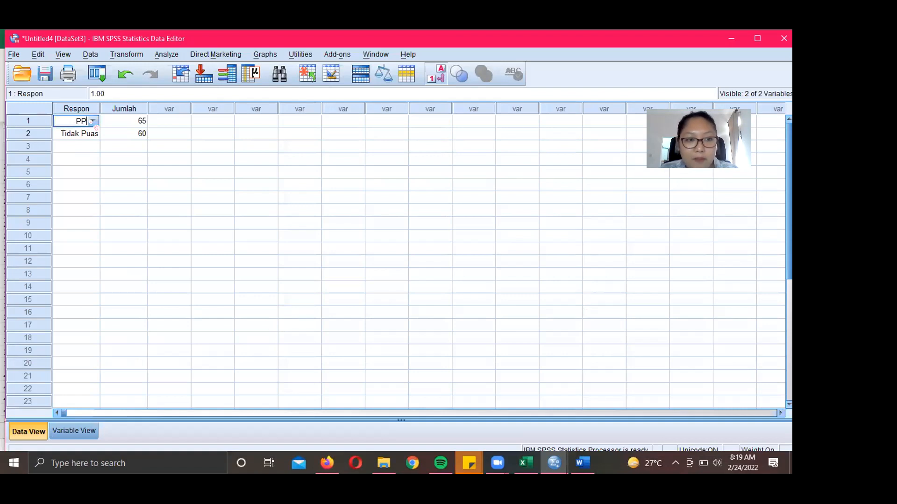
pyautogui.press('BackSpace')
pyautogui.press('BackSpace')
pyautogui.write('1')
pyautogui.press('Return')
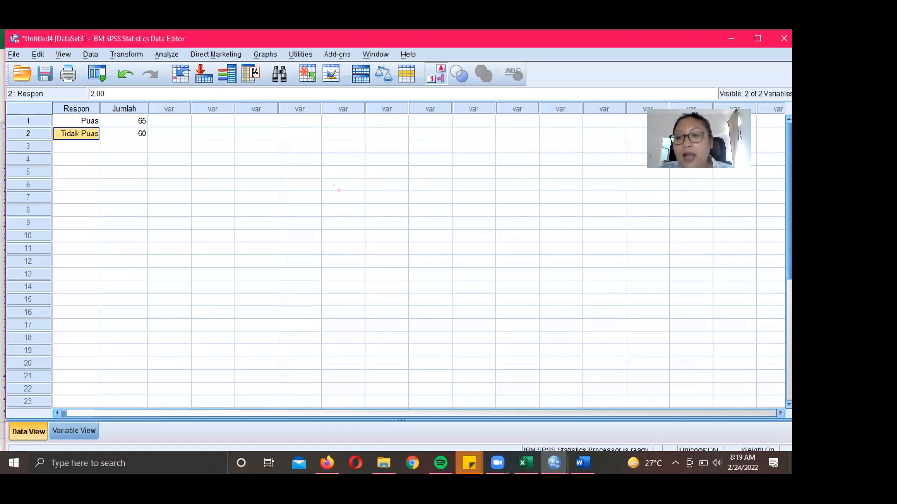
pyautogui.click(583, 463)
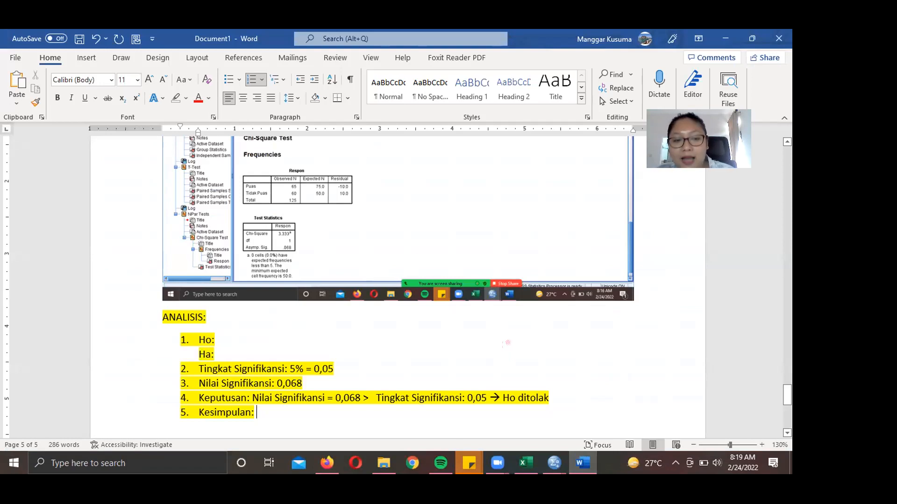
pyautogui.scroll(1, 507, 344)
pyautogui.scroll(-2, 507, 344)
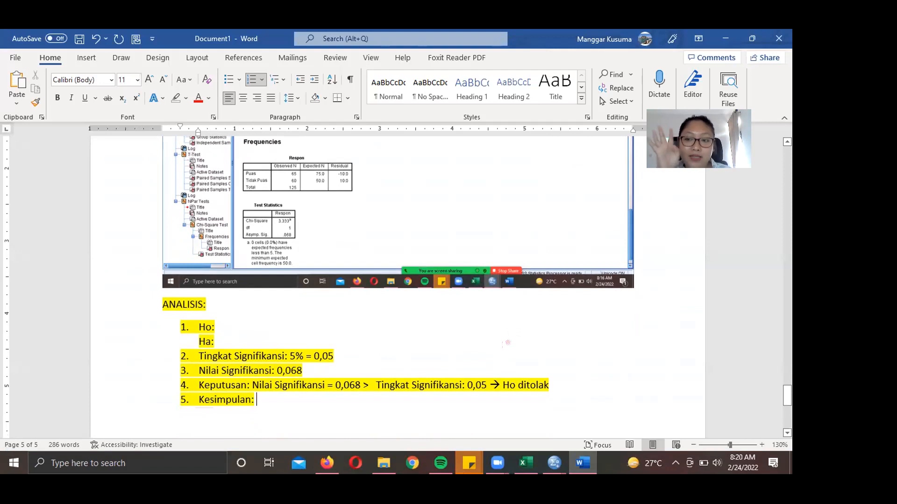